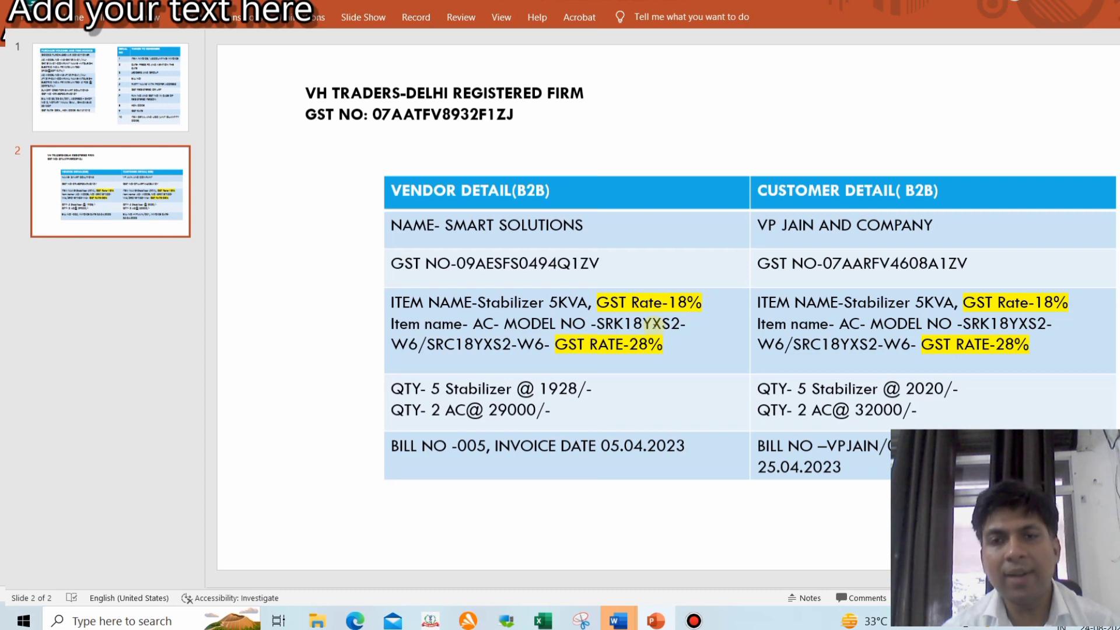
# Minimise the PowerPoint slide of vendor and customer GST details to reveal the Windows desktop
pyautogui.press('super+d')
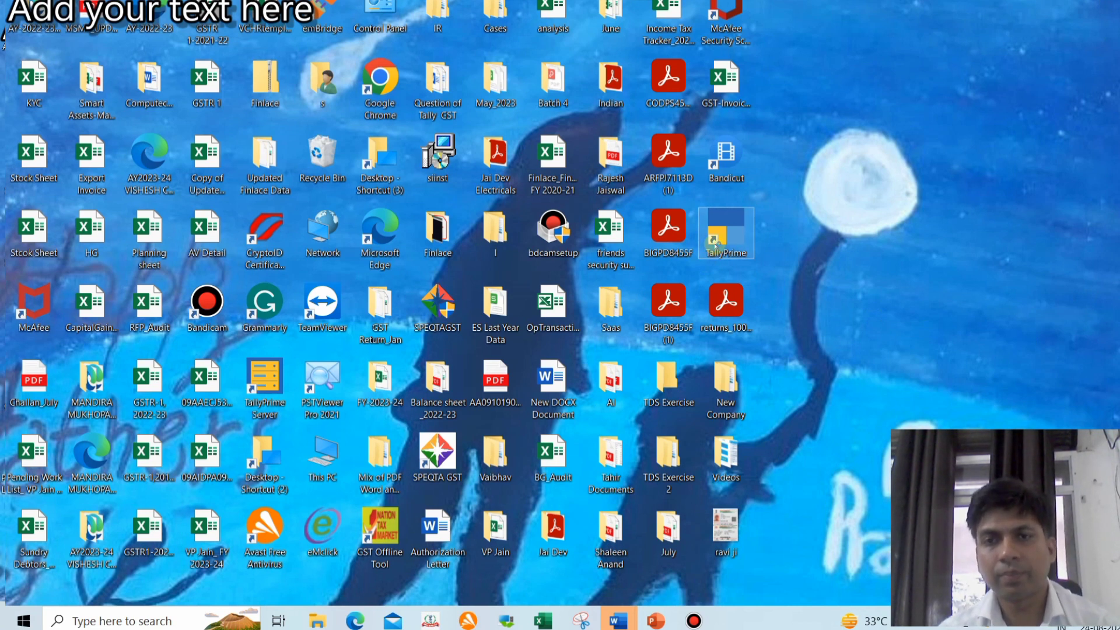
# Launch TallyPrime from the desktop and choose Create Company in the Select Company list
pyautogui.doubleClick(715, 245)
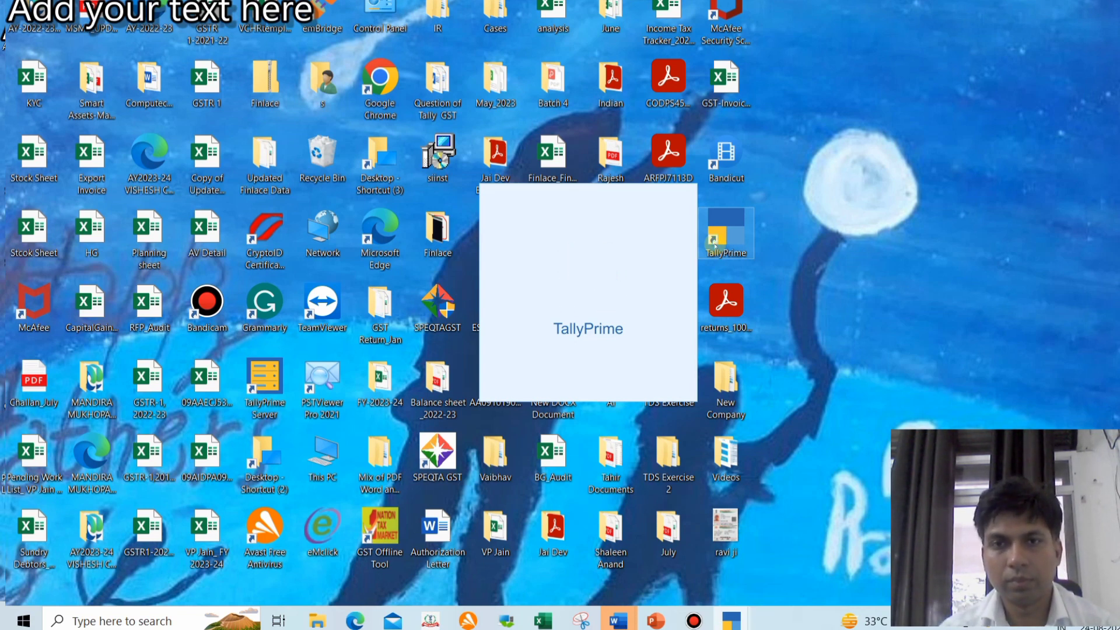
pyautogui.press('Escape')
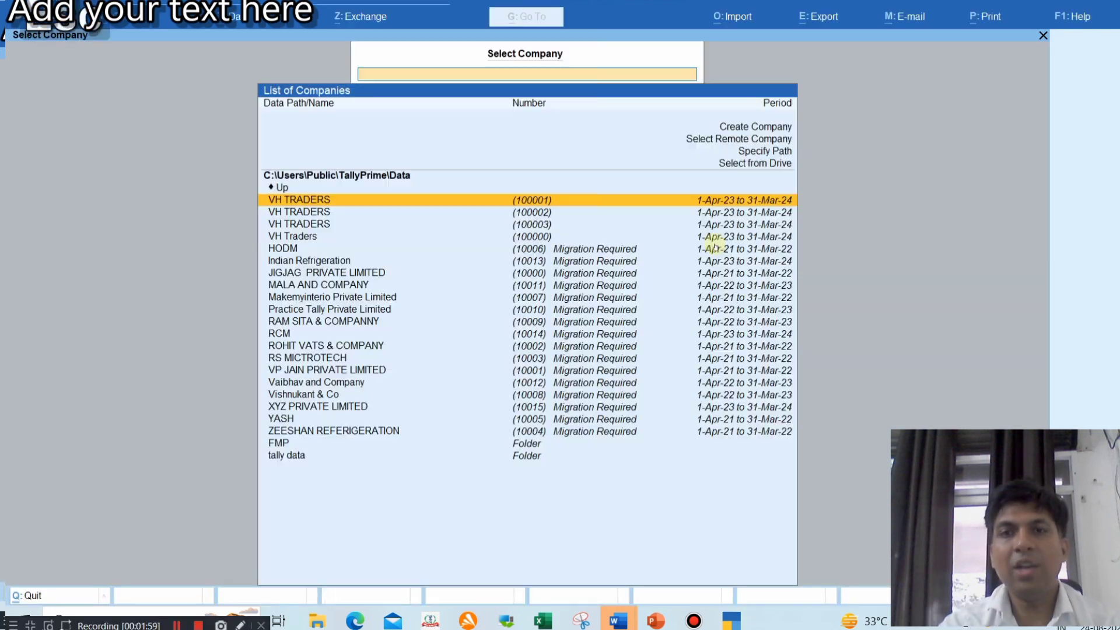
pyautogui.press('Up')
pyautogui.press('Up')
pyautogui.press('Up')
pyautogui.press('Up')
pyautogui.press('Up')
pyautogui.press('Return')
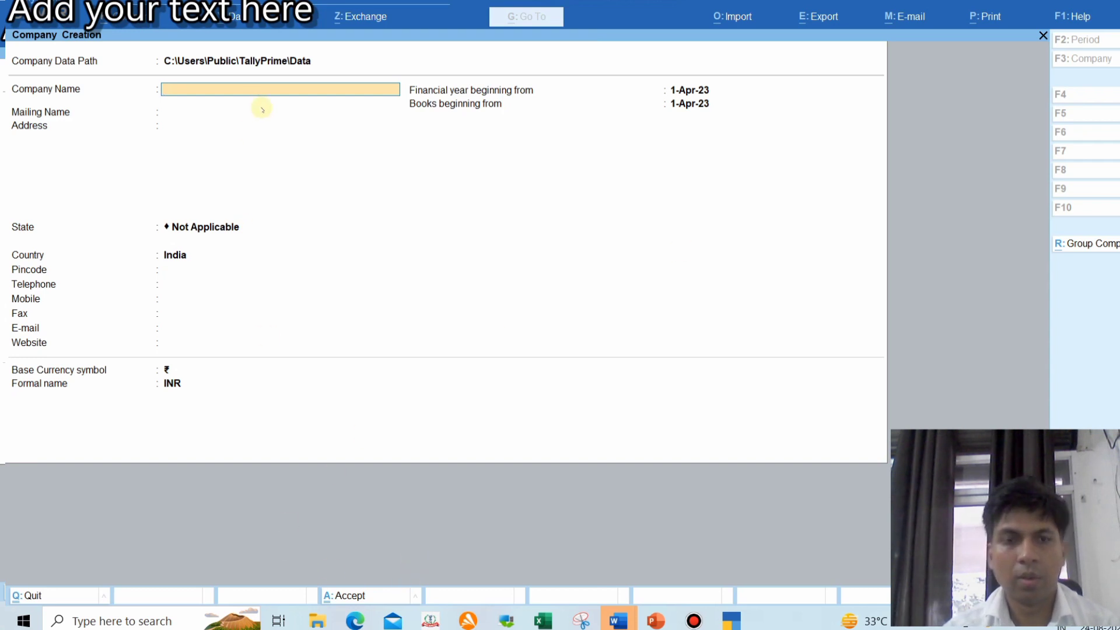
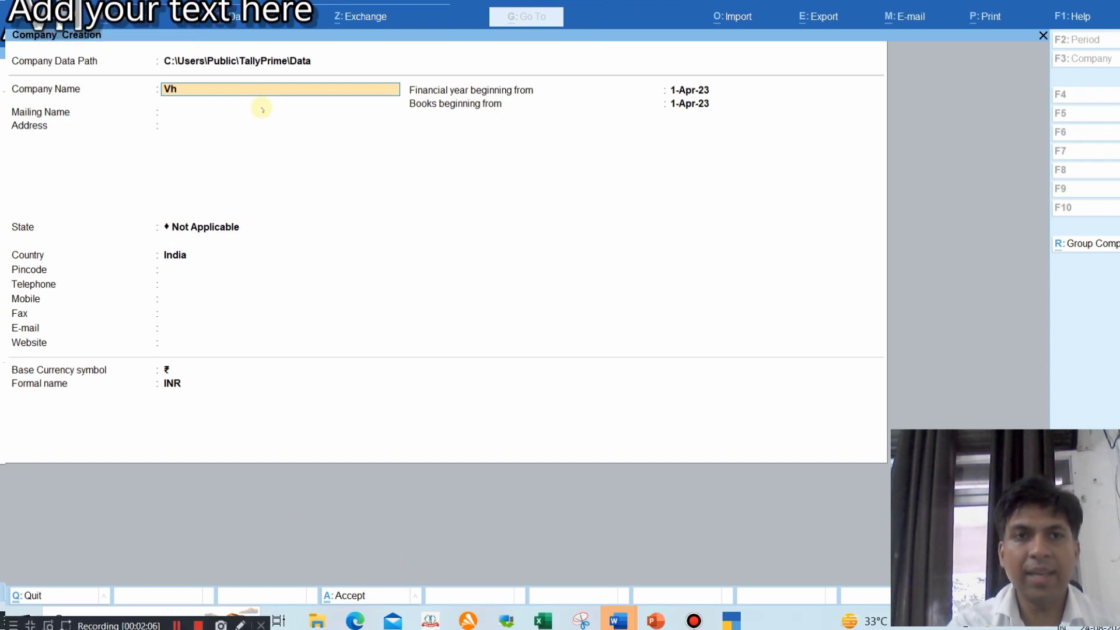
# Name the company VH Traders, keep the default mailing name and enter its address
pyautogui.press('BackSpace')
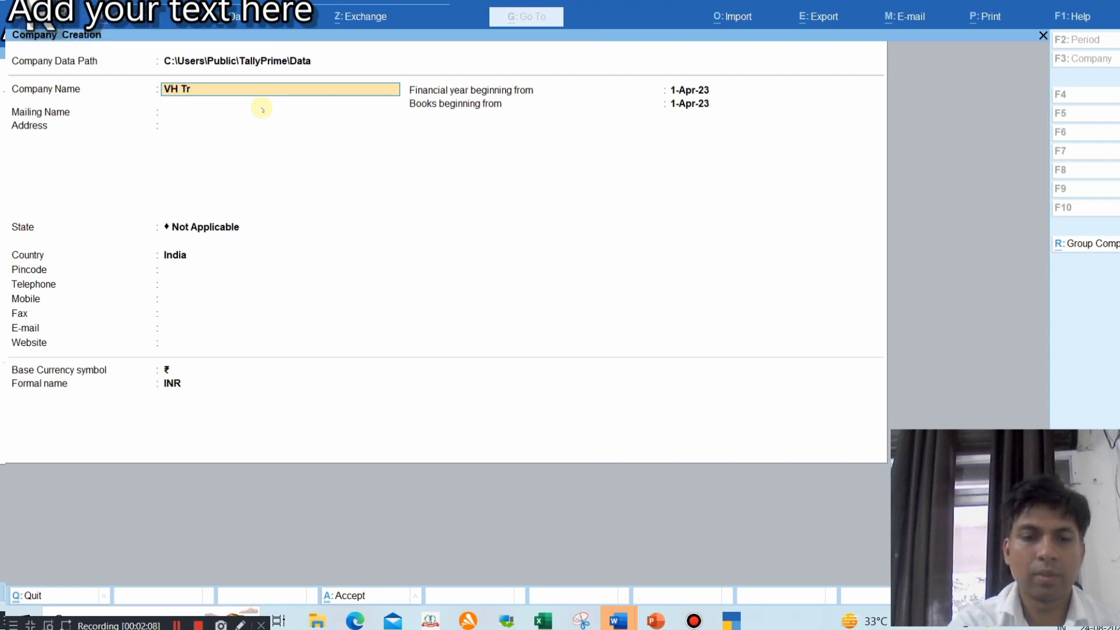
pyautogui.press('Return')
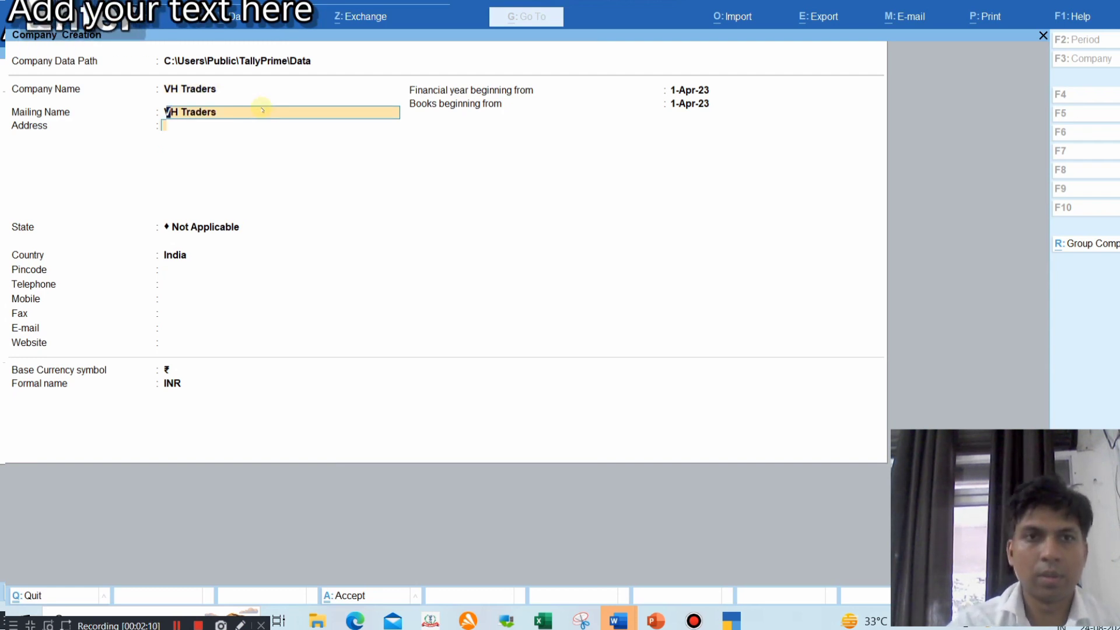
pyautogui.press('Return')
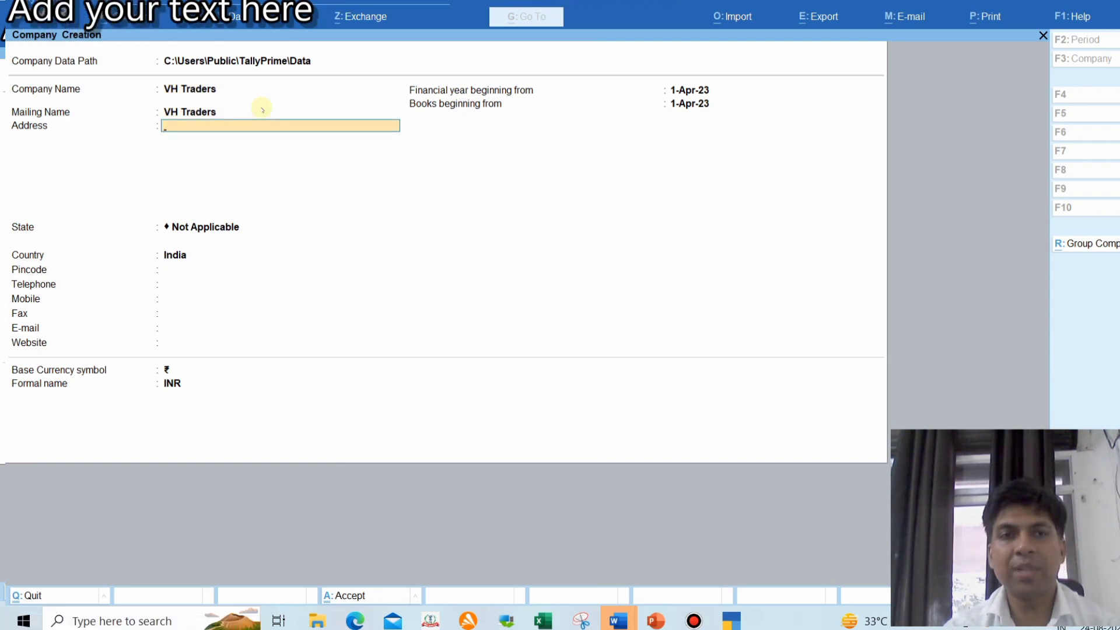
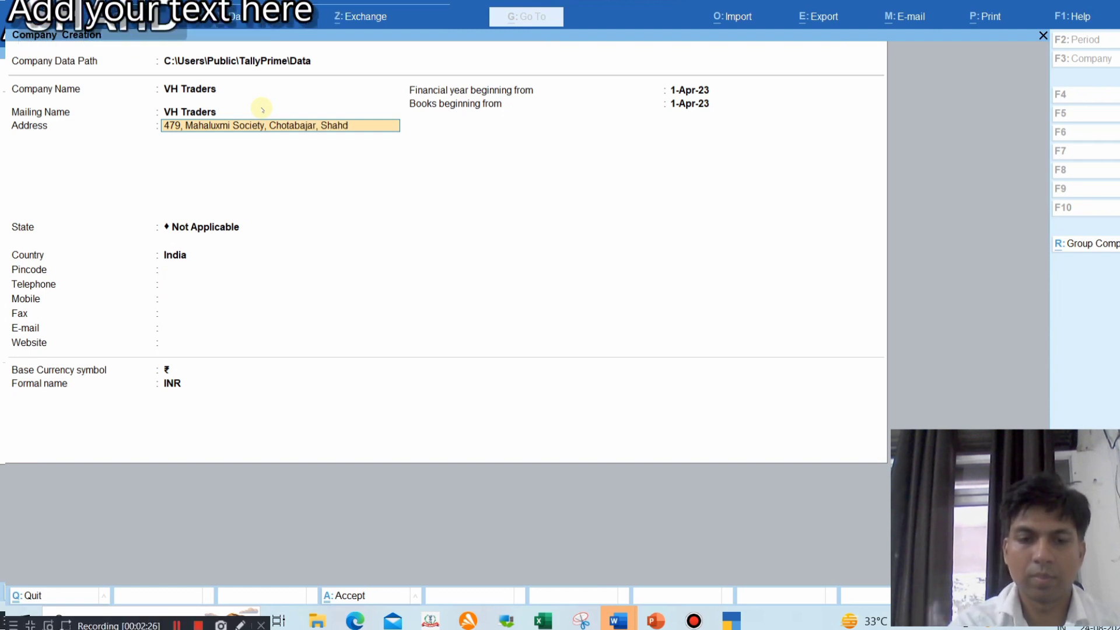
pyautogui.press('Return')
pyautogui.press('Return')
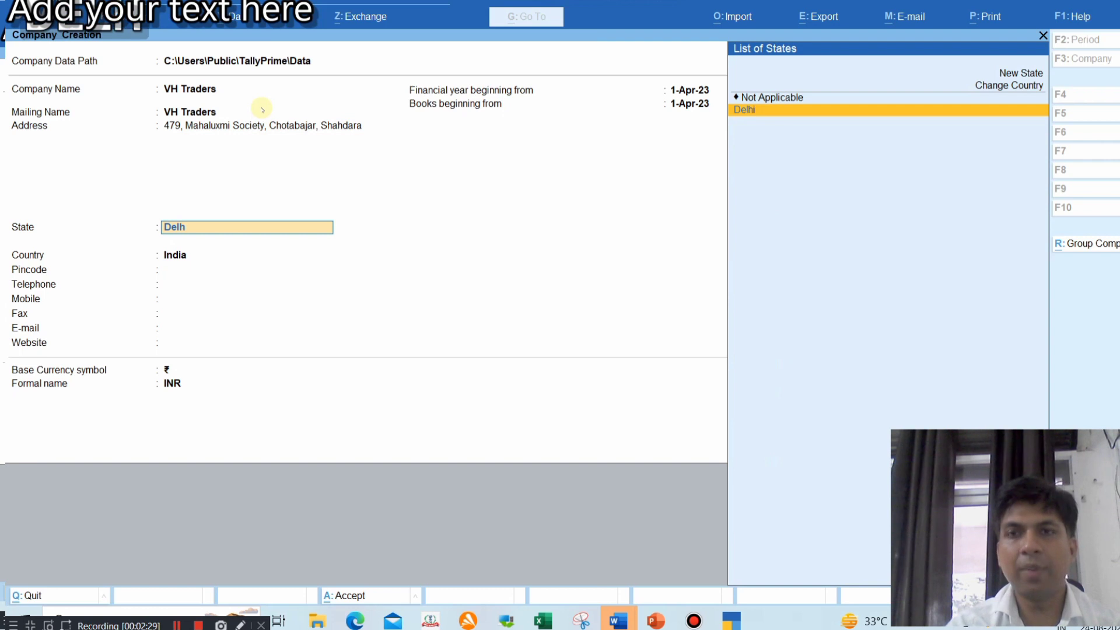
pyautogui.press('Return')
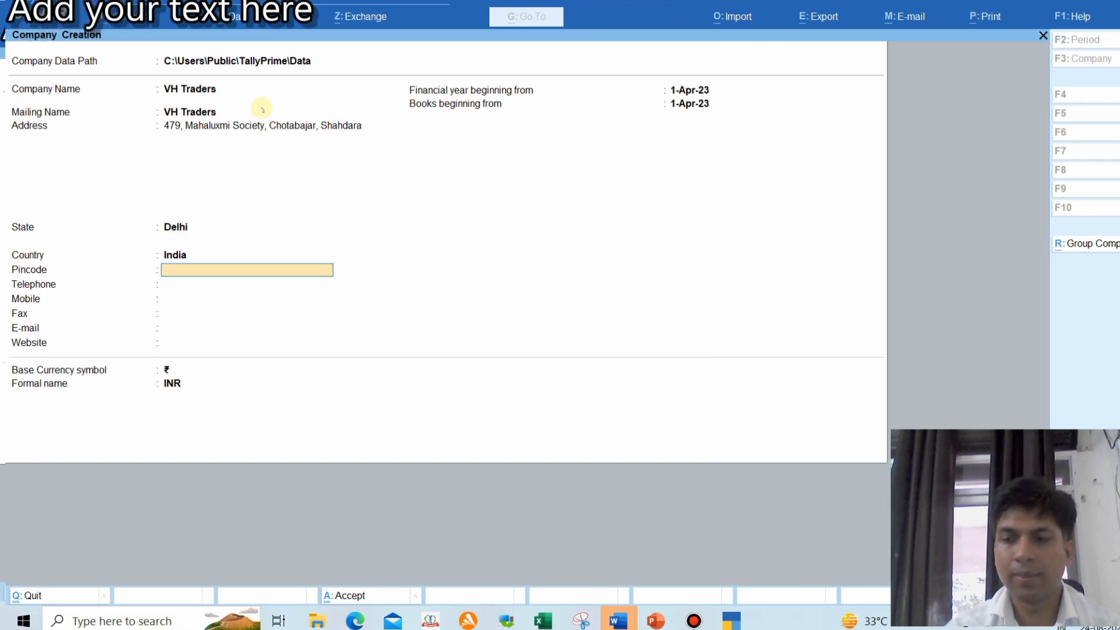
pyautogui.press('Return')
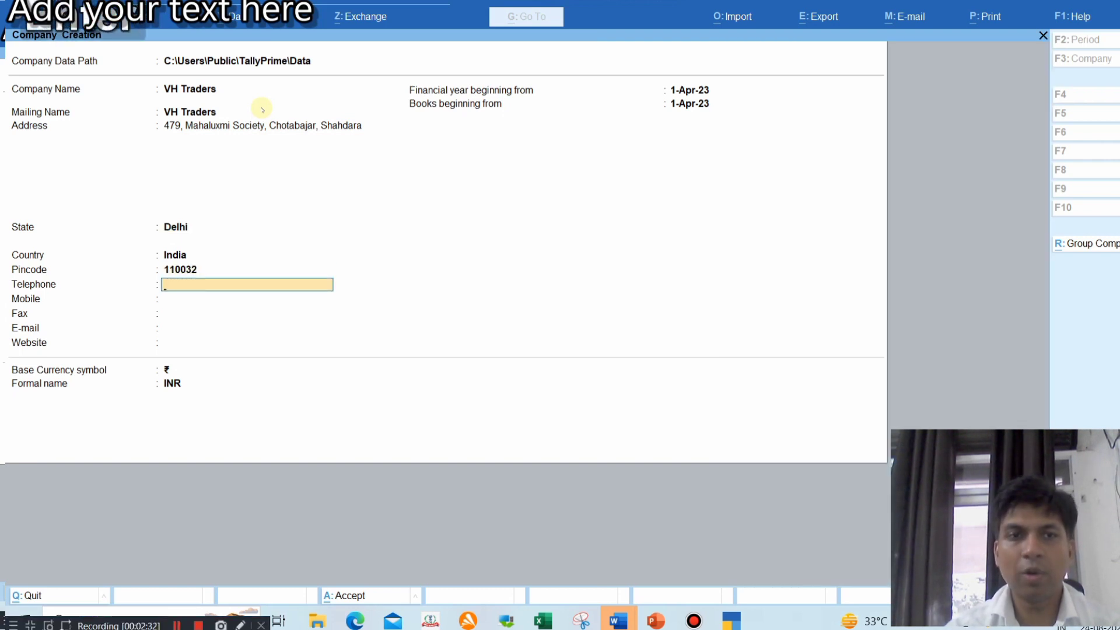
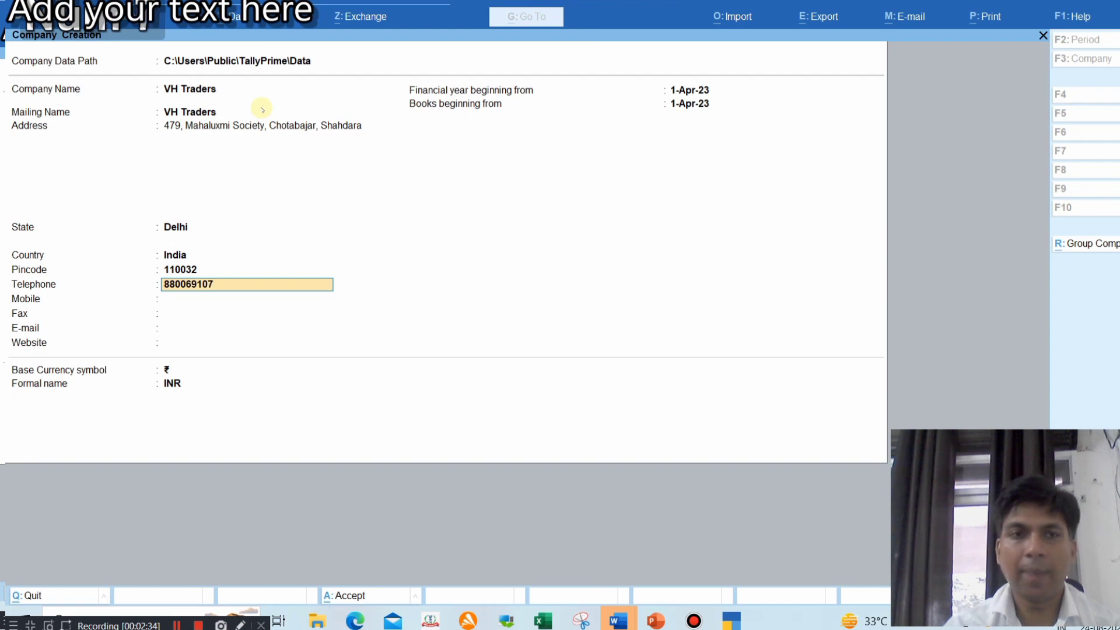
pyautogui.press('Return')
pyautogui.press('Return')
pyautogui.press('Return')
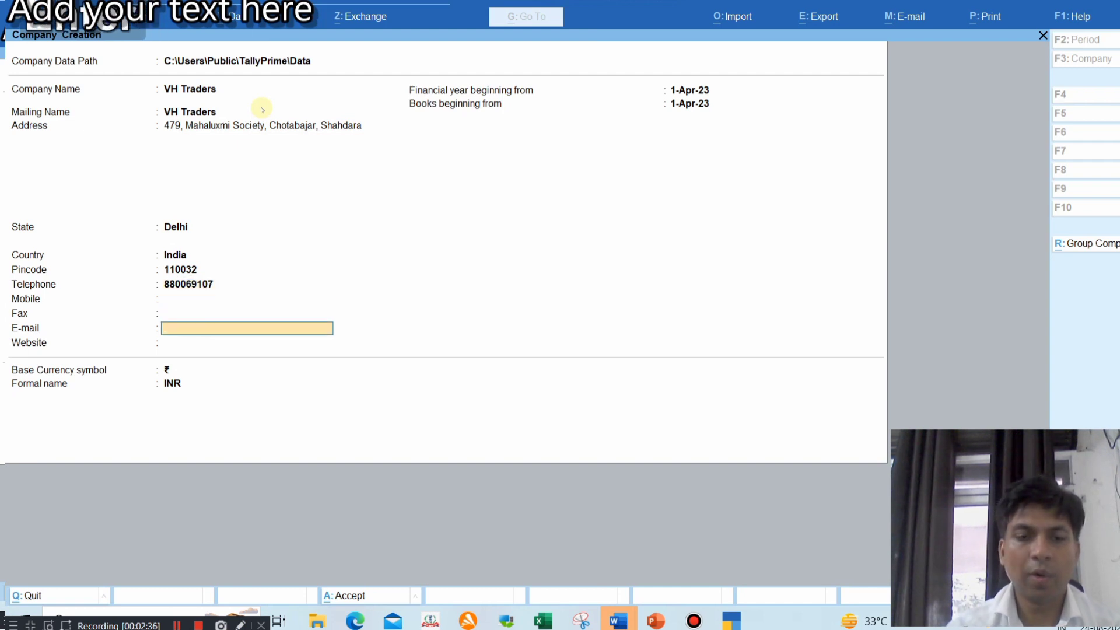
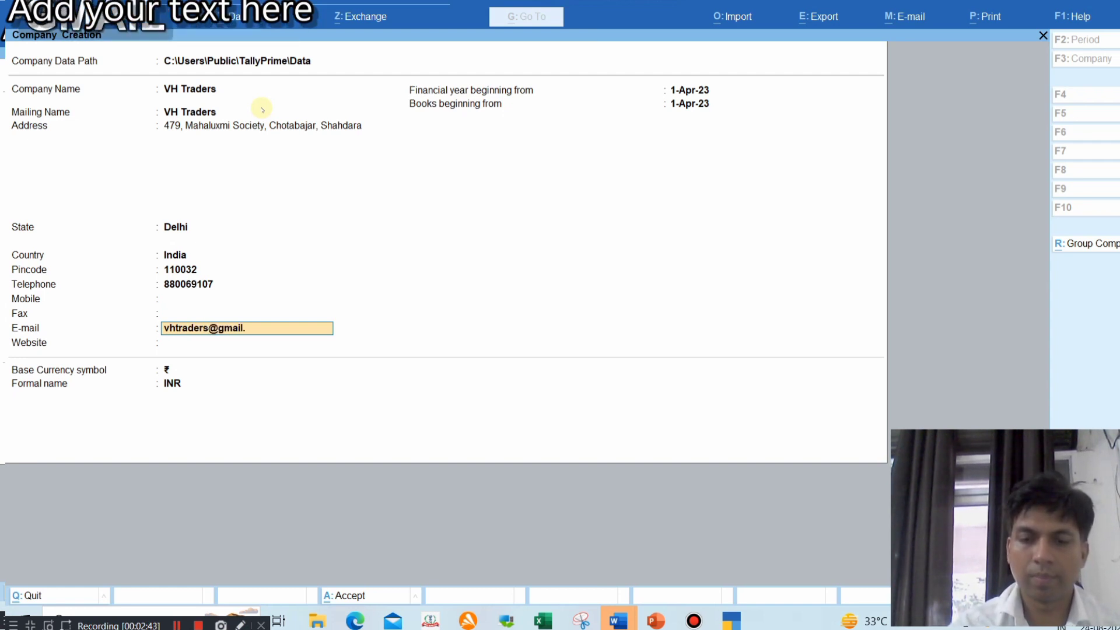
pyautogui.press('Return')
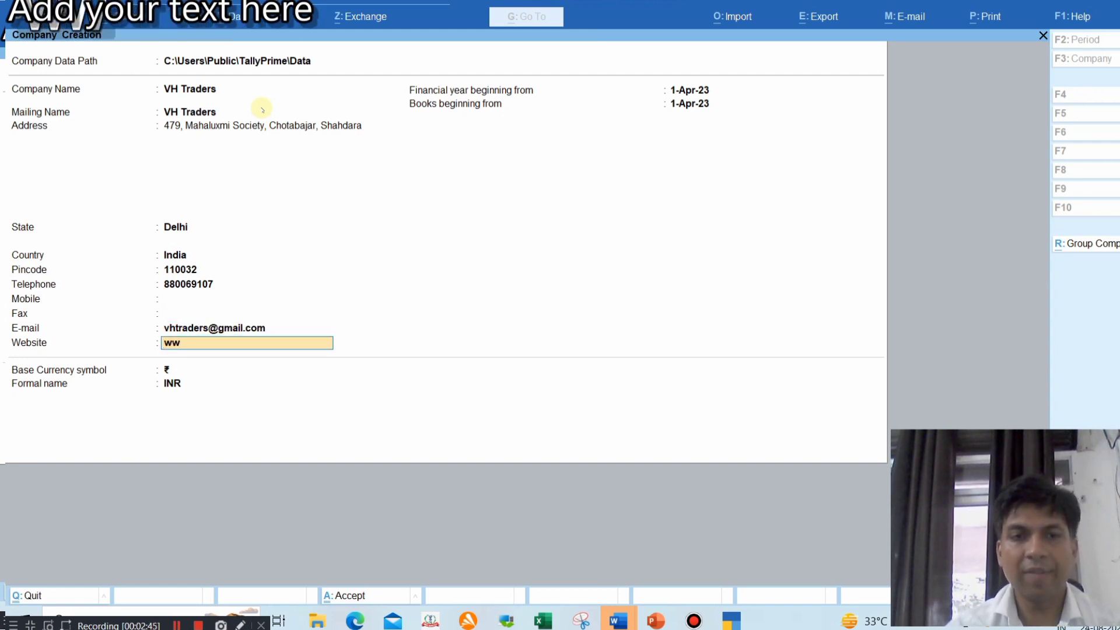
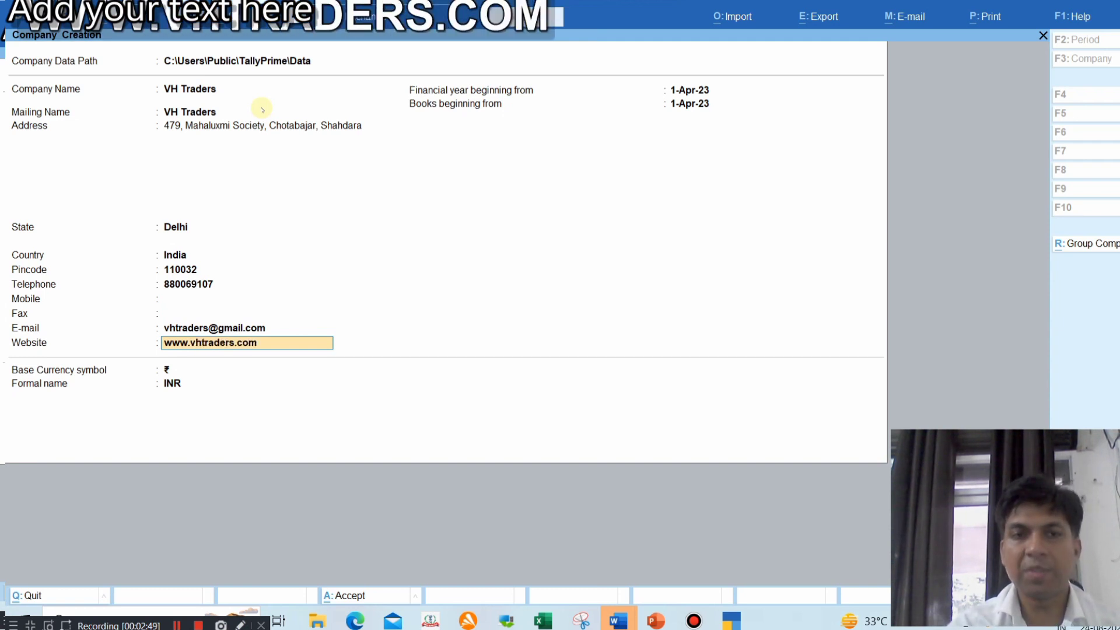
pyautogui.press('Return')
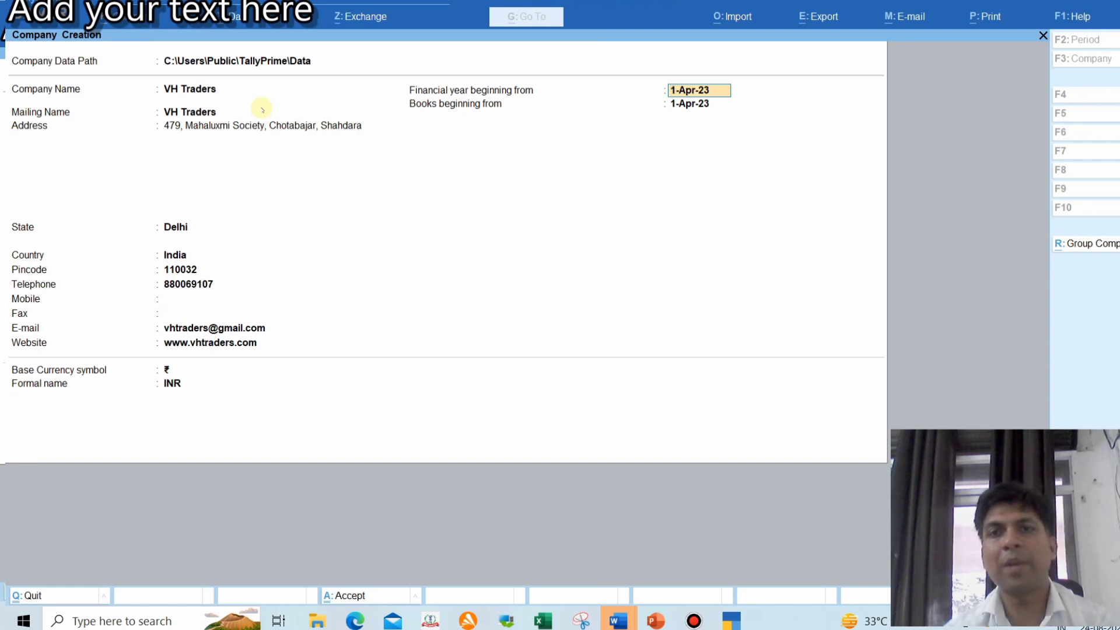
pyautogui.press('Return')
pyautogui.press('Return')
# Create VH Traders, keeping Maintain Inventory and Integrate Accounts with Inventory at Yes
pyautogui.press('Return')
pyautogui.press('Return')
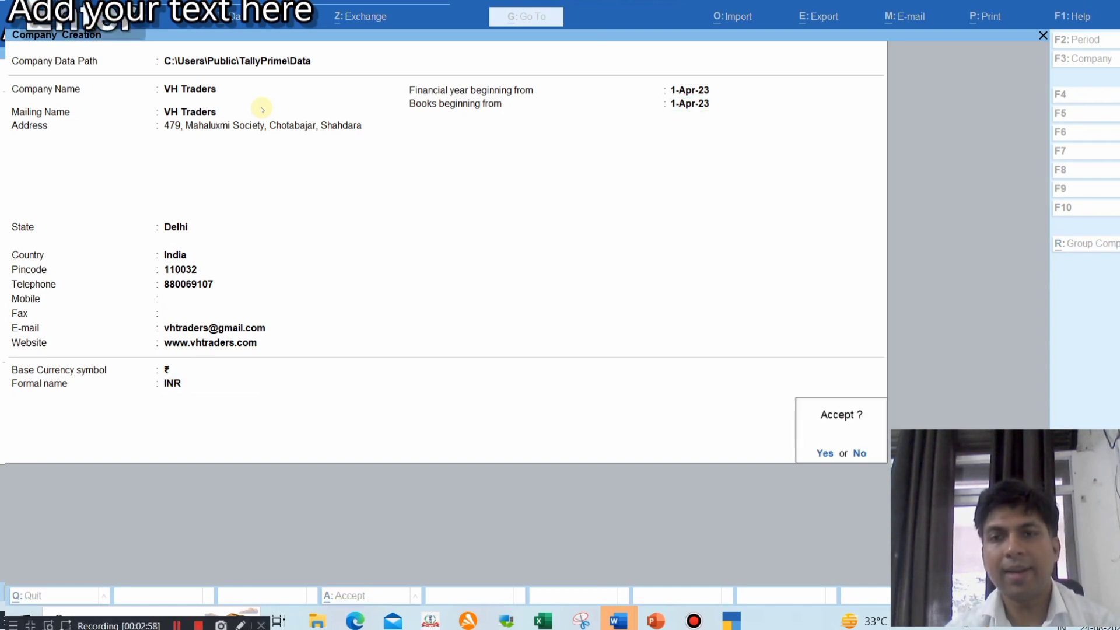
pyautogui.press('Return')
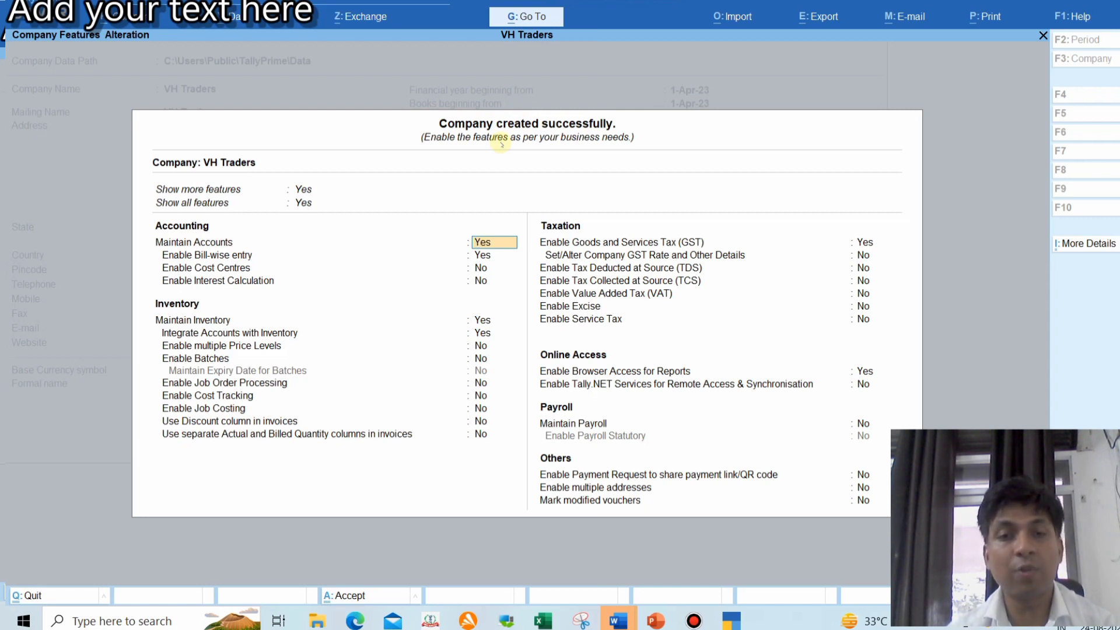
pyautogui.press('Return')
pyautogui.press('Return')
pyautogui.press('Return')
pyautogui.press('Return')
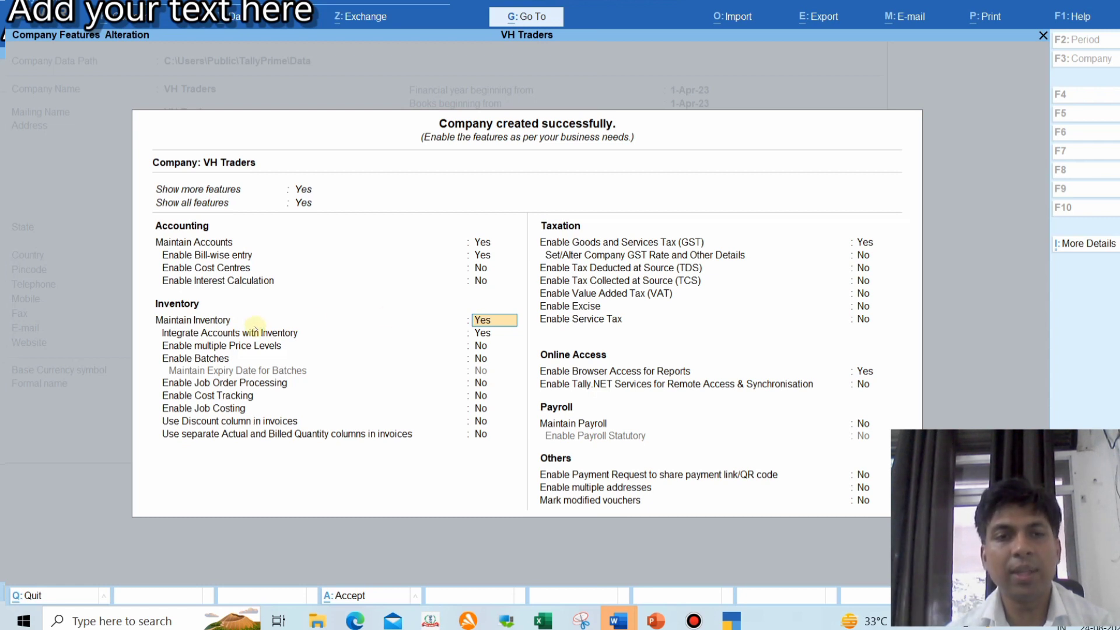
pyautogui.press('Return')
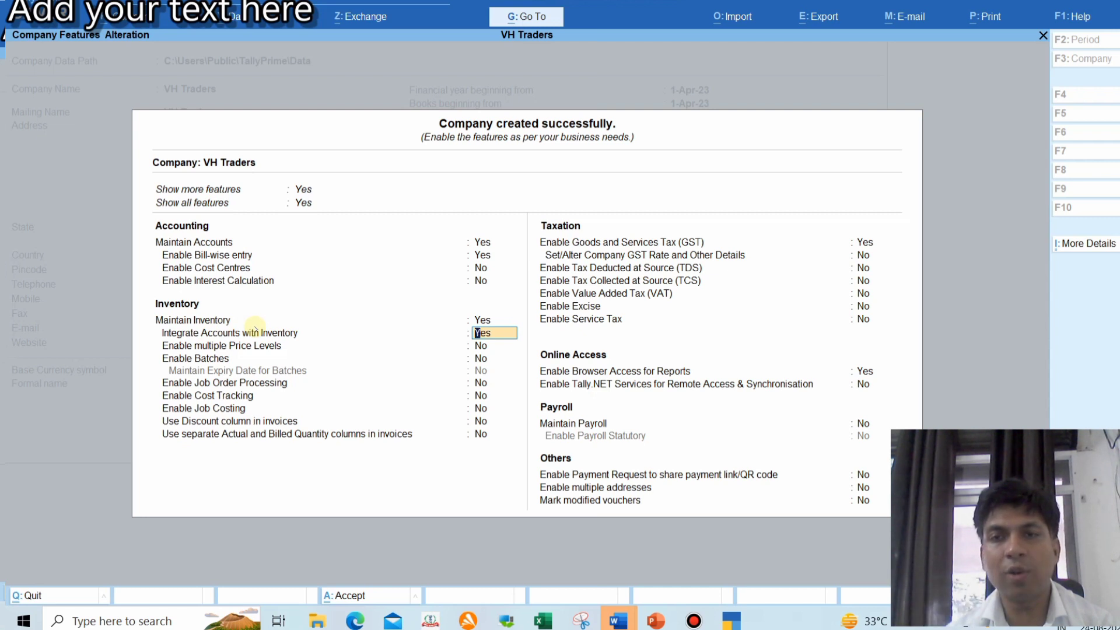
pyautogui.press('Return')
pyautogui.press('Return')
pyautogui.press('Return')
pyautogui.press('Return')
pyautogui.press('Return')
pyautogui.press('Return')
pyautogui.press('Return')
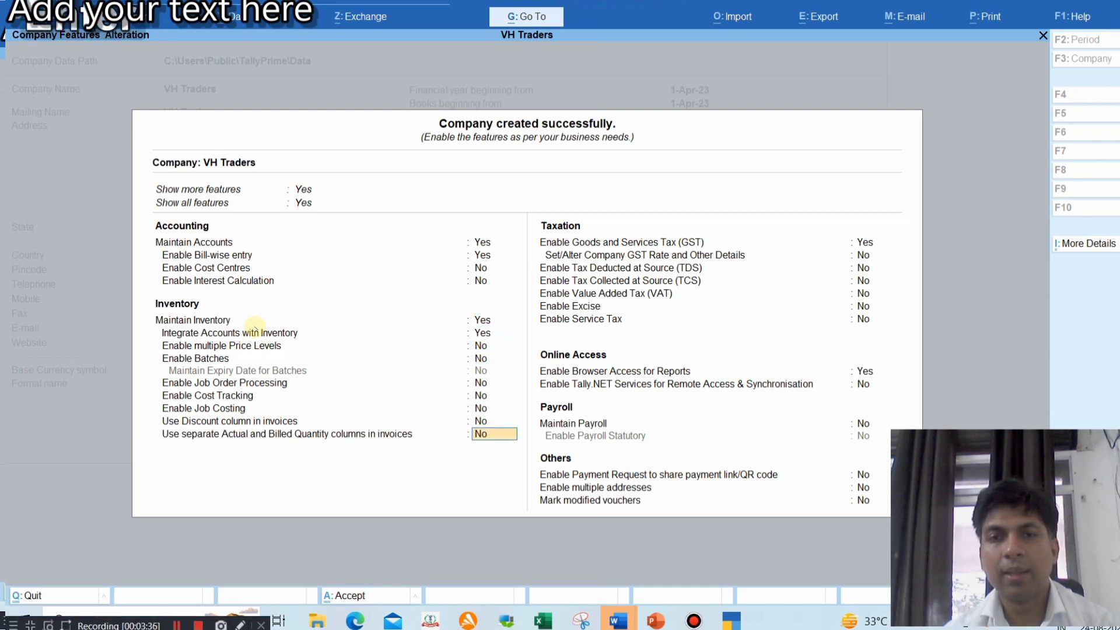
pyautogui.press('Return')
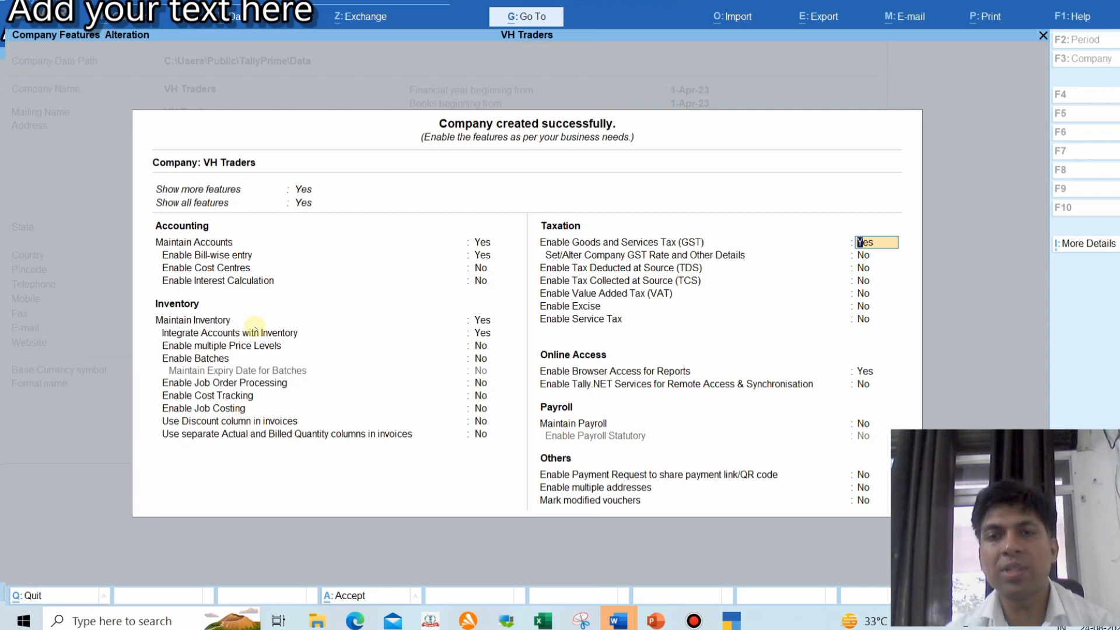
# Register GST as a Regular Delhi dealer, pasting the firm's GSTIN from the slide
pyautogui.press('Return')
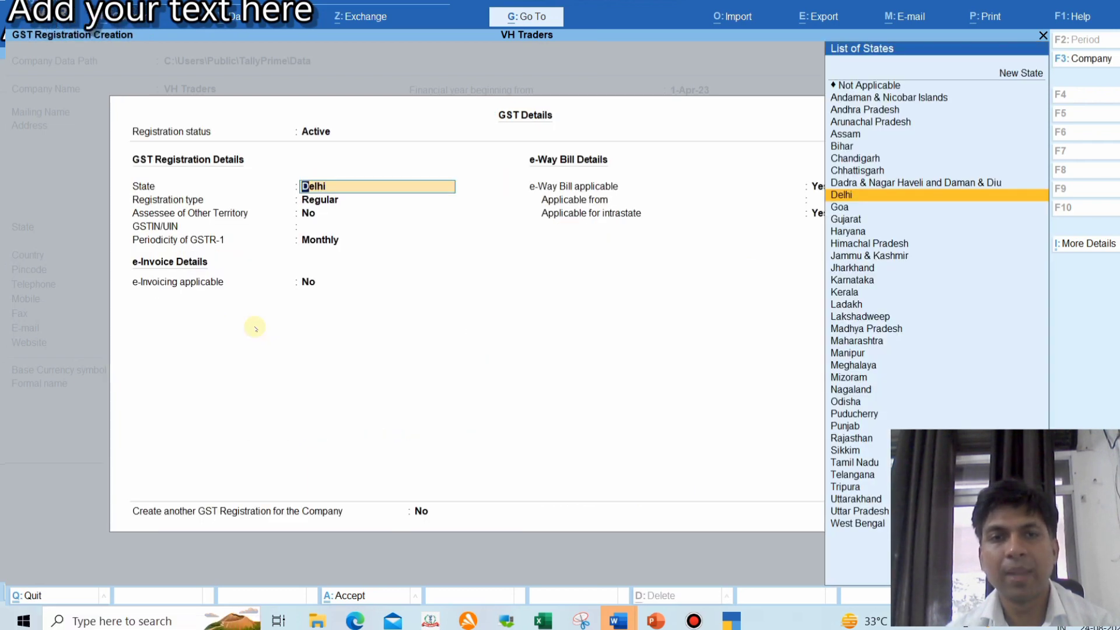
pyautogui.press('Return')
pyautogui.press('Return')
pyautogui.press('Return')
pyautogui.hotkey('alt', 'Tab')
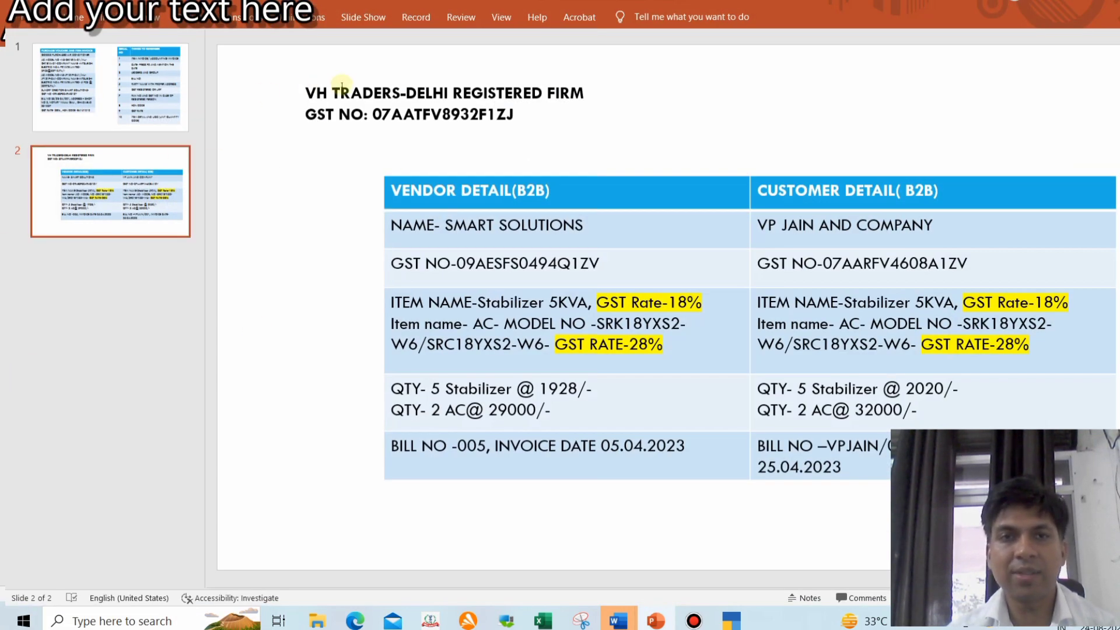
pyautogui.moveTo(372, 114); pyautogui.dragTo(515, 115)
pyautogui.hotkey('ctrl', 'c')
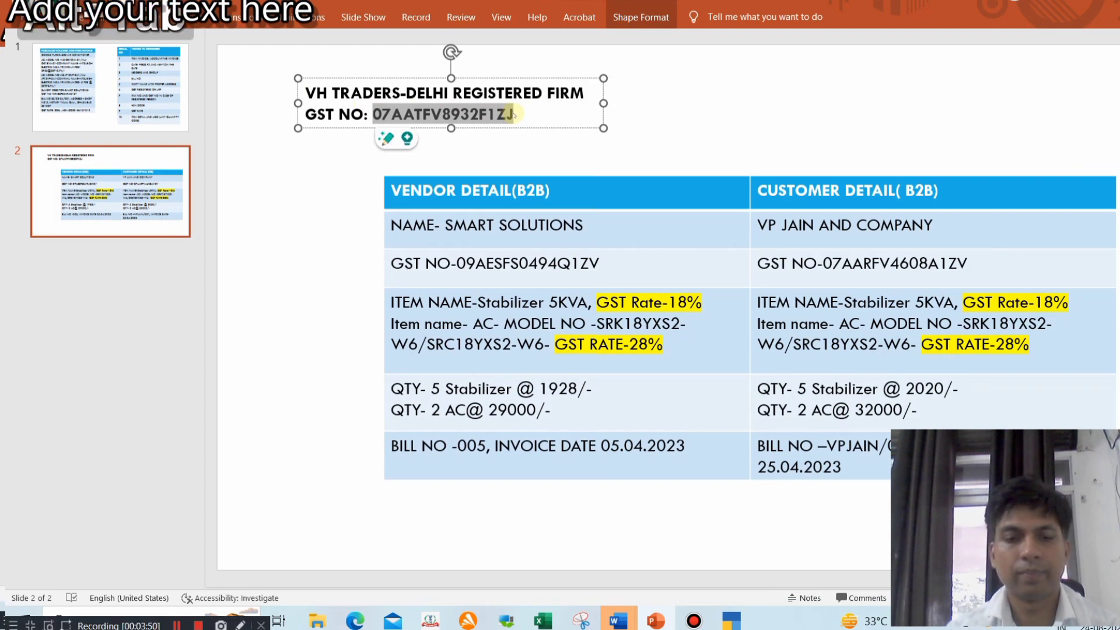
pyautogui.hotkey('alt', 'Tab')
pyautogui.hotkey('ctrl', 'v')
pyautogui.press('Return')
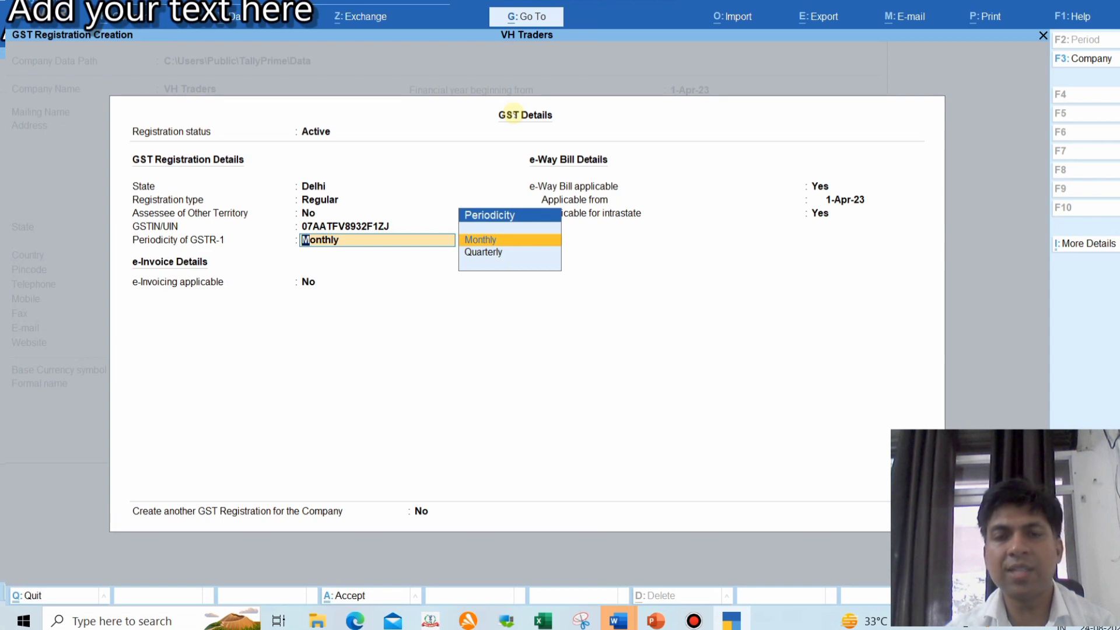
# Set GSTR-1 to Monthly, accept e-Way Bill from 1-Apr-23, and turn Browser Access off
pyautogui.press('Return')
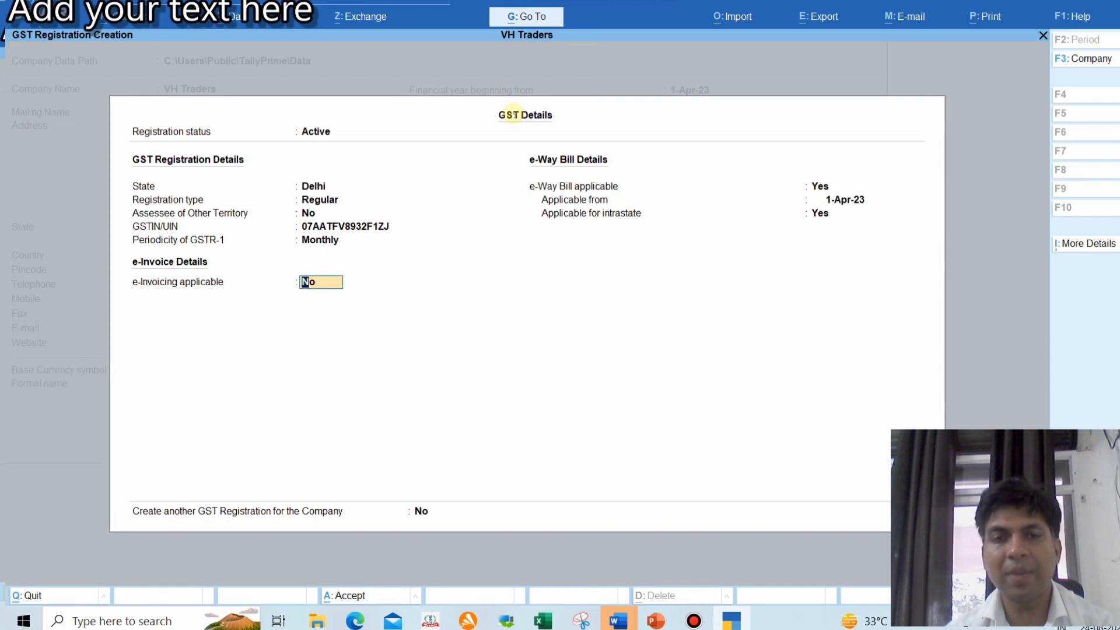
pyautogui.press('Return')
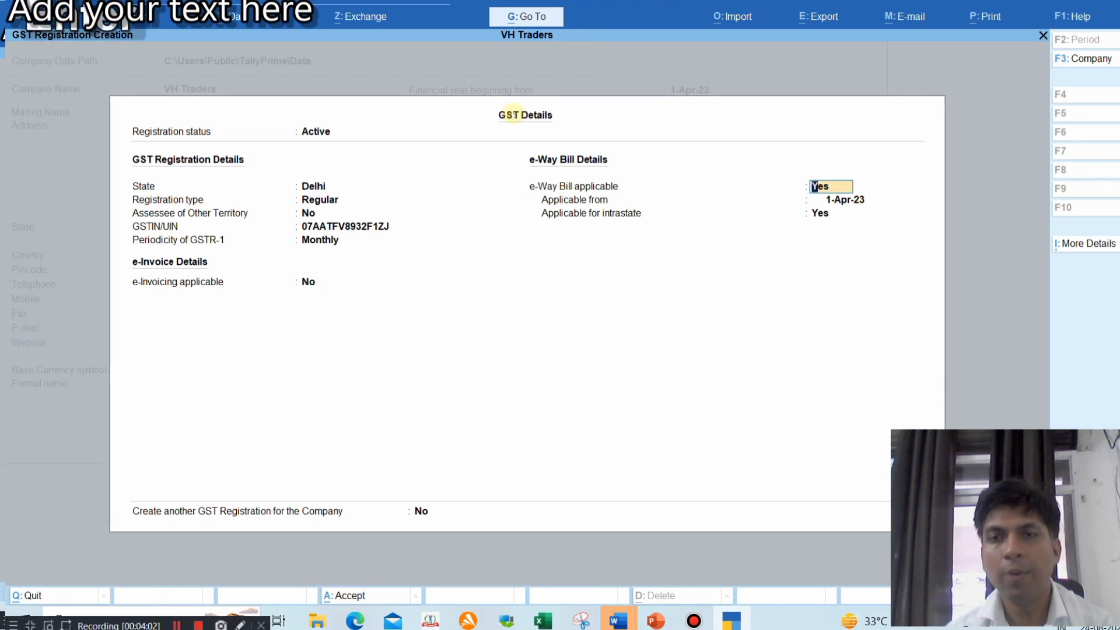
pyautogui.press('Return')
pyautogui.press('Return')
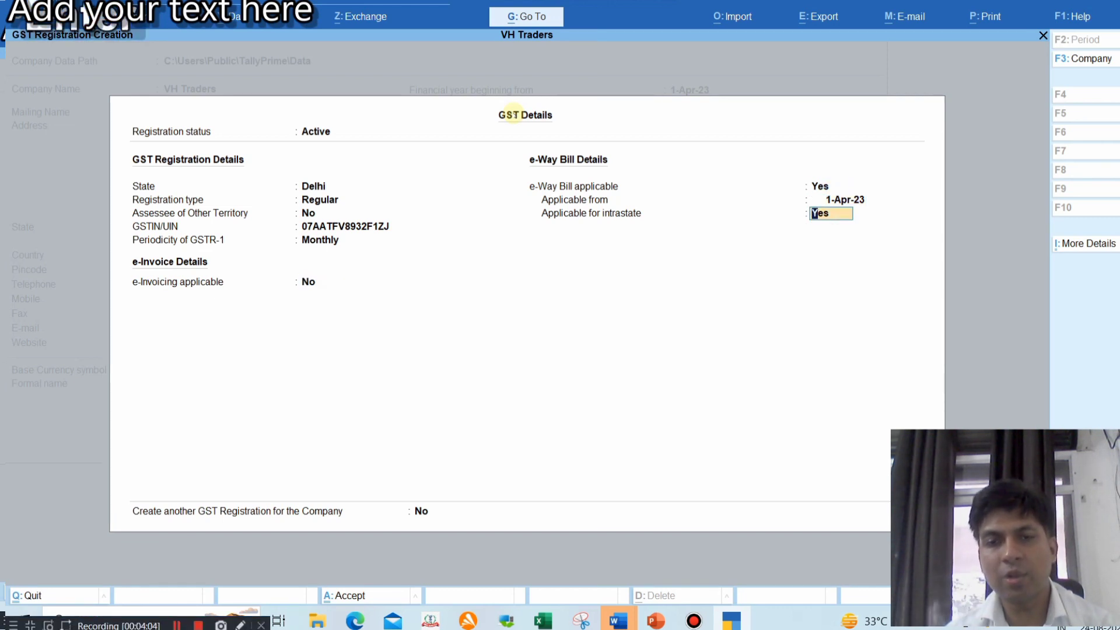
pyautogui.press('Return')
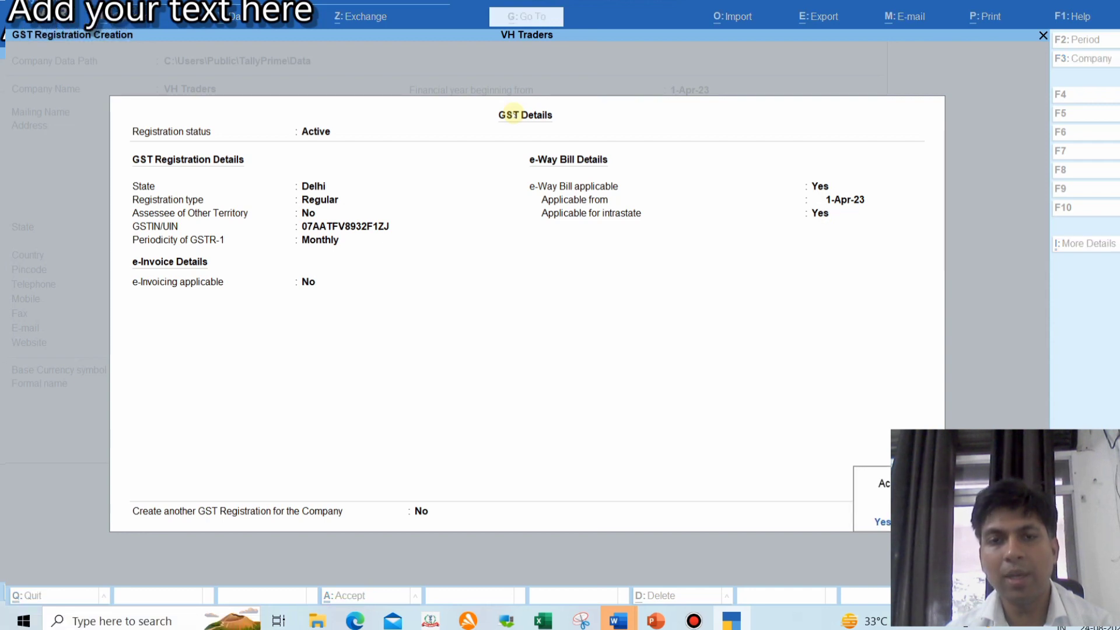
pyautogui.press('Return')
pyautogui.press('Return')
pyautogui.press('Return')
pyautogui.press('Return')
pyautogui.press('Return')
pyautogui.press('Return')
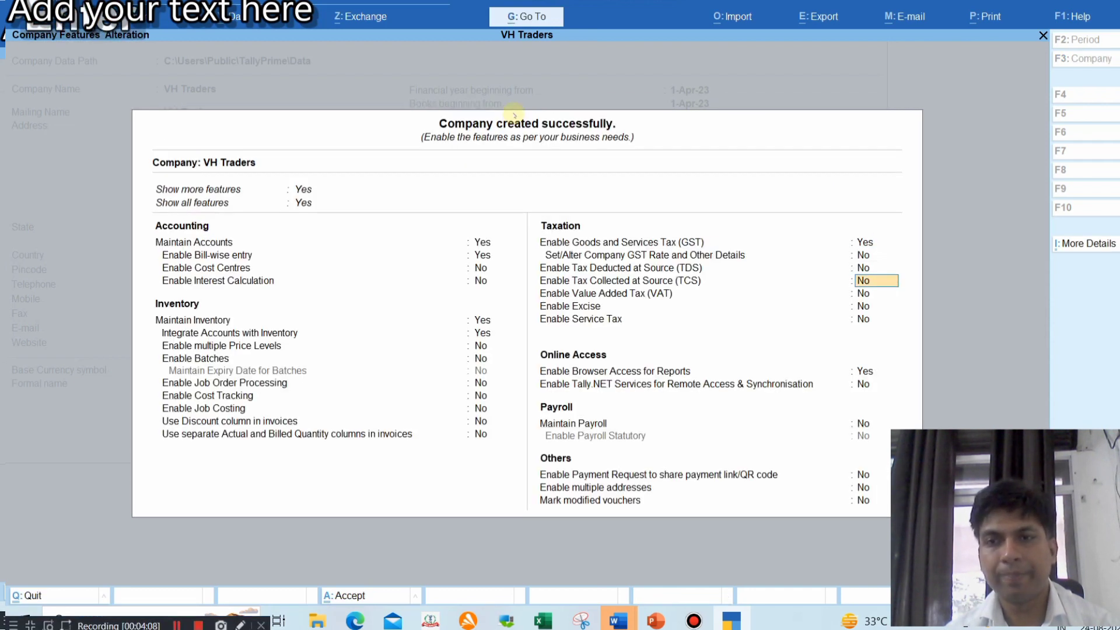
pyautogui.press('Return')
pyautogui.press('n')
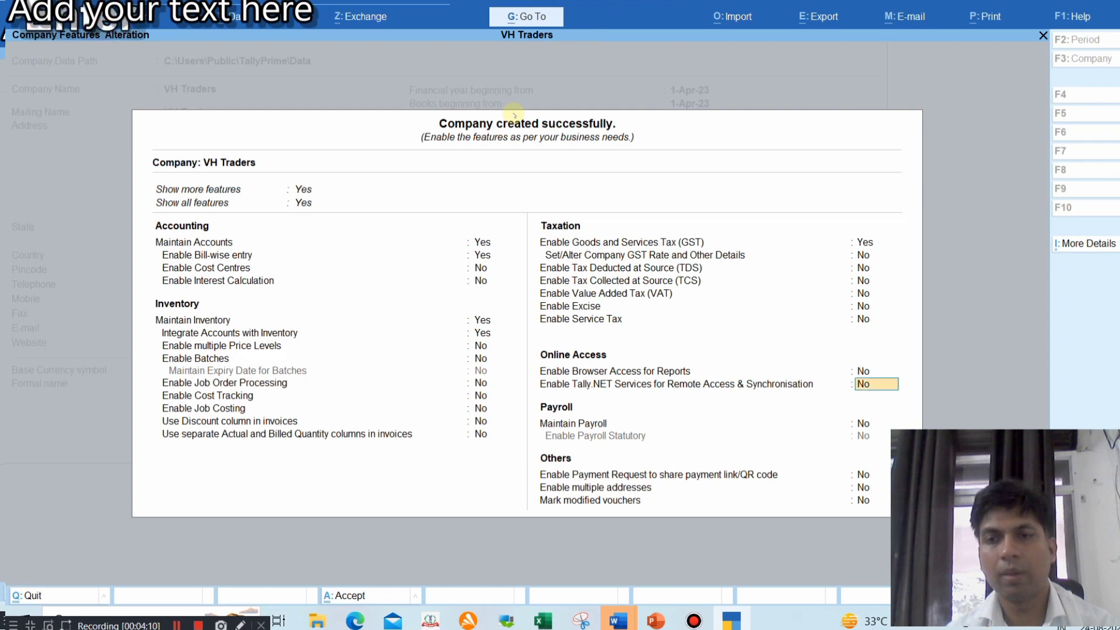
pyautogui.press('Return')
pyautogui.press('Return')
pyautogui.press('Return')
pyautogui.press('Return')
pyautogui.press('Return')
pyautogui.press('Return')
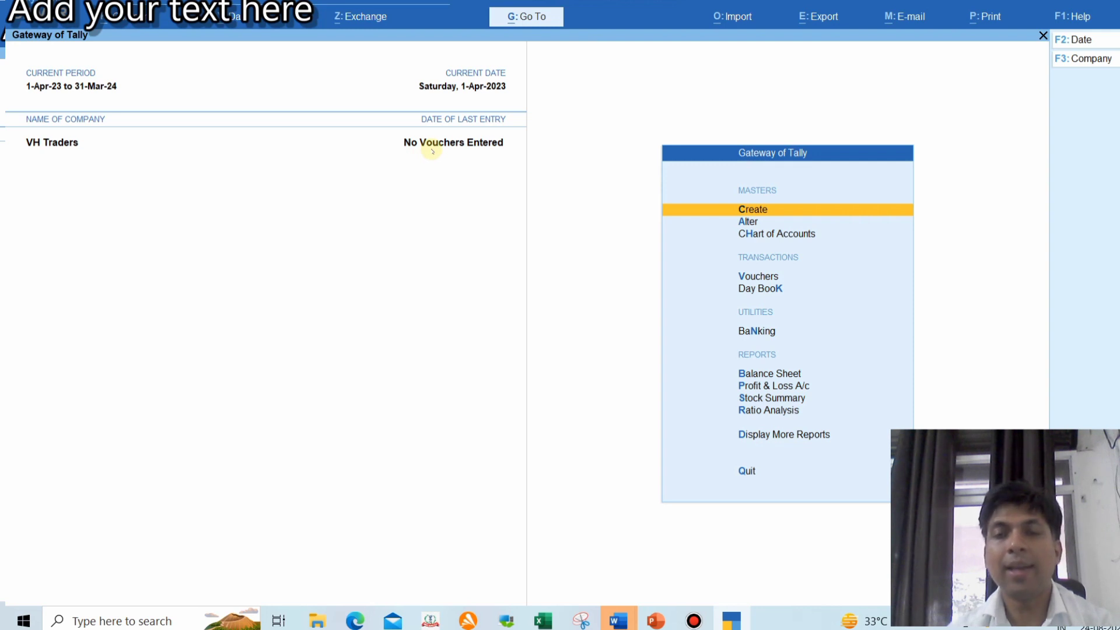
# Start a Purchase voucher dated 5-Apr-23 with supplier invoice number 005
pyautogui.press('Down')
pyautogui.press('Down')
pyautogui.press('Down')
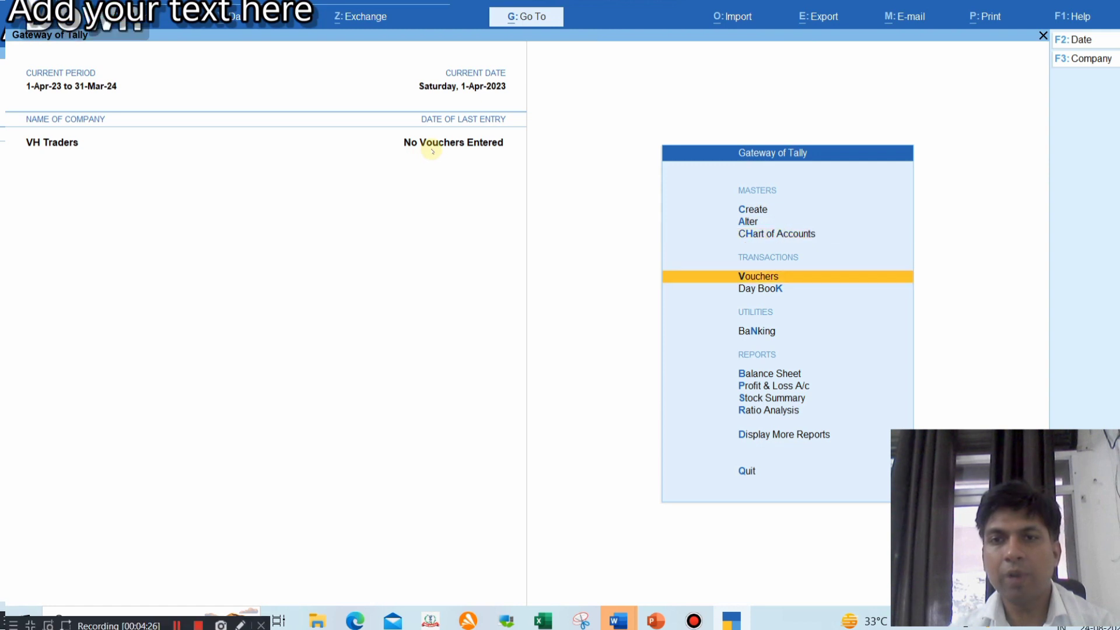
pyautogui.press('Return')
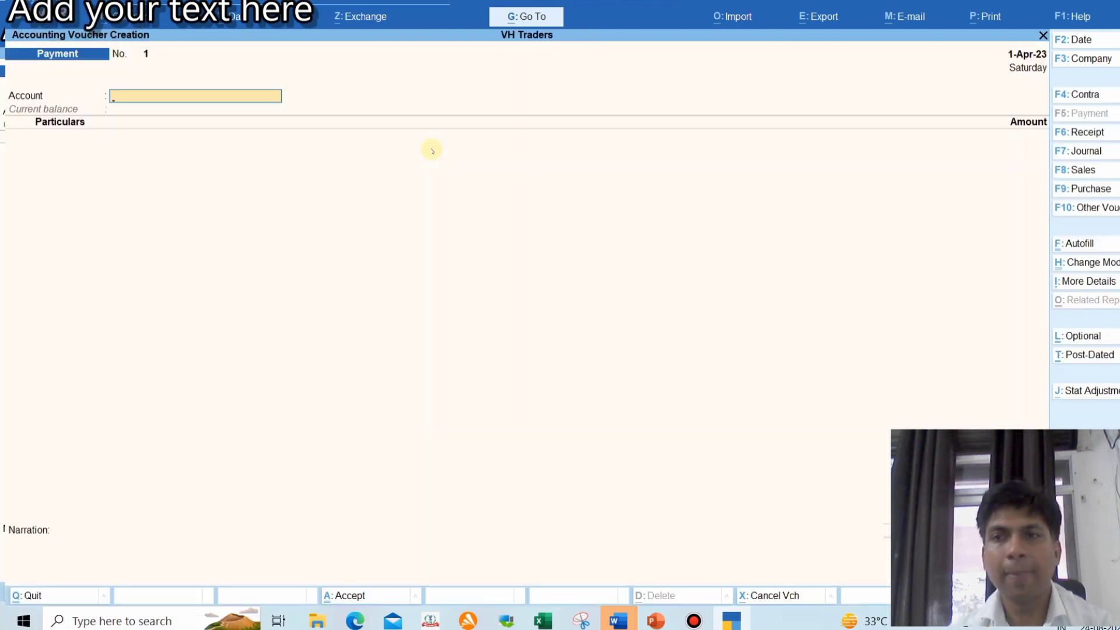
pyautogui.click(1090, 190)
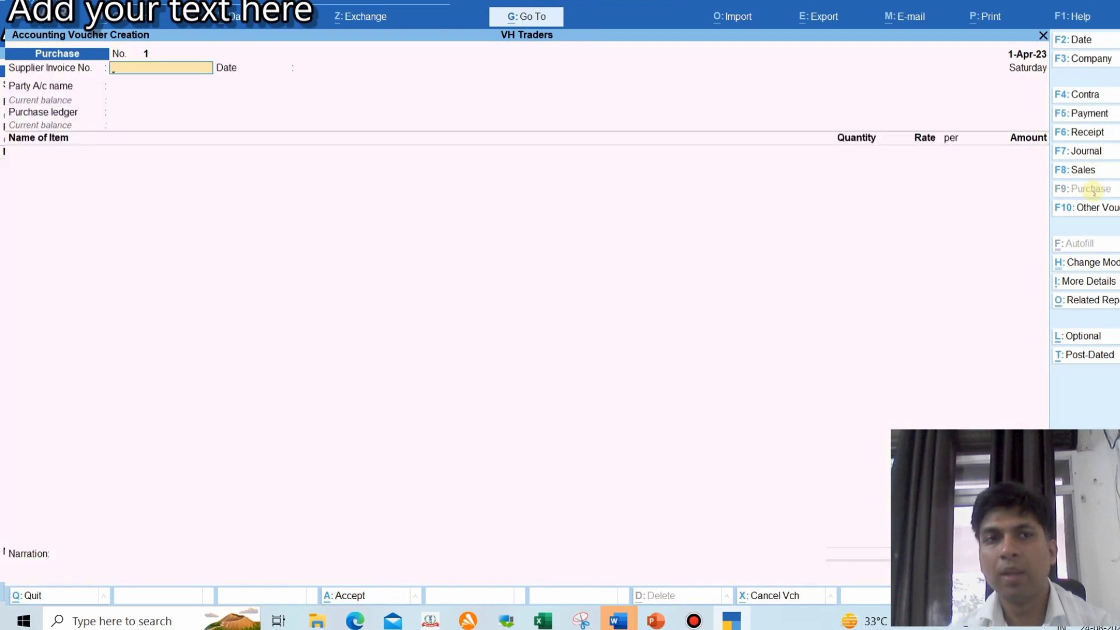
pyautogui.press('F2')
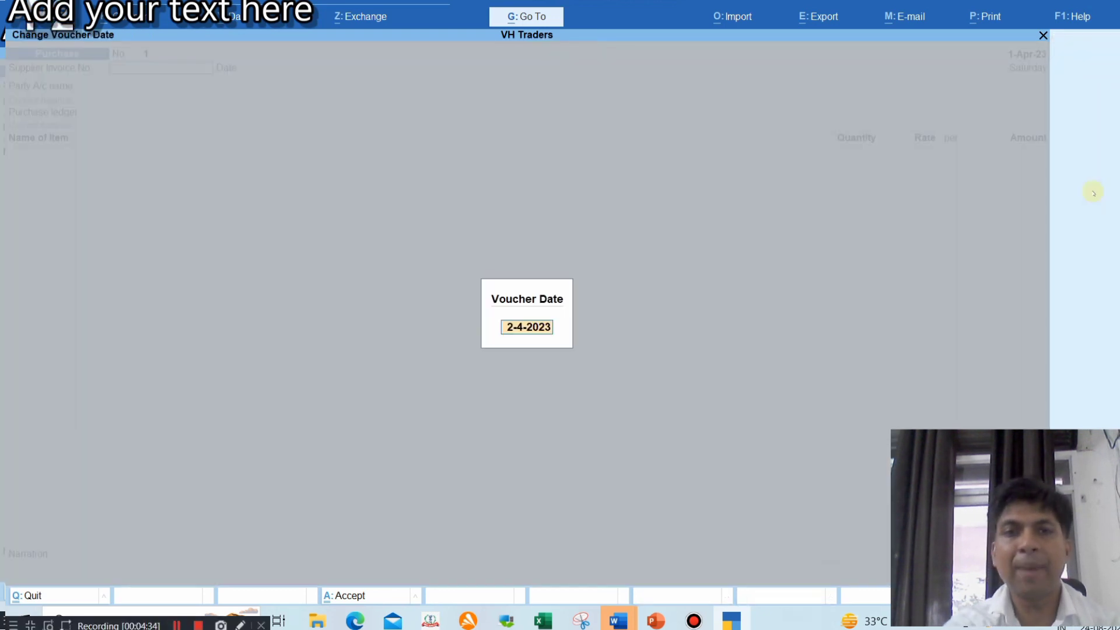
pyautogui.write('05.04')
pyautogui.press('Return')
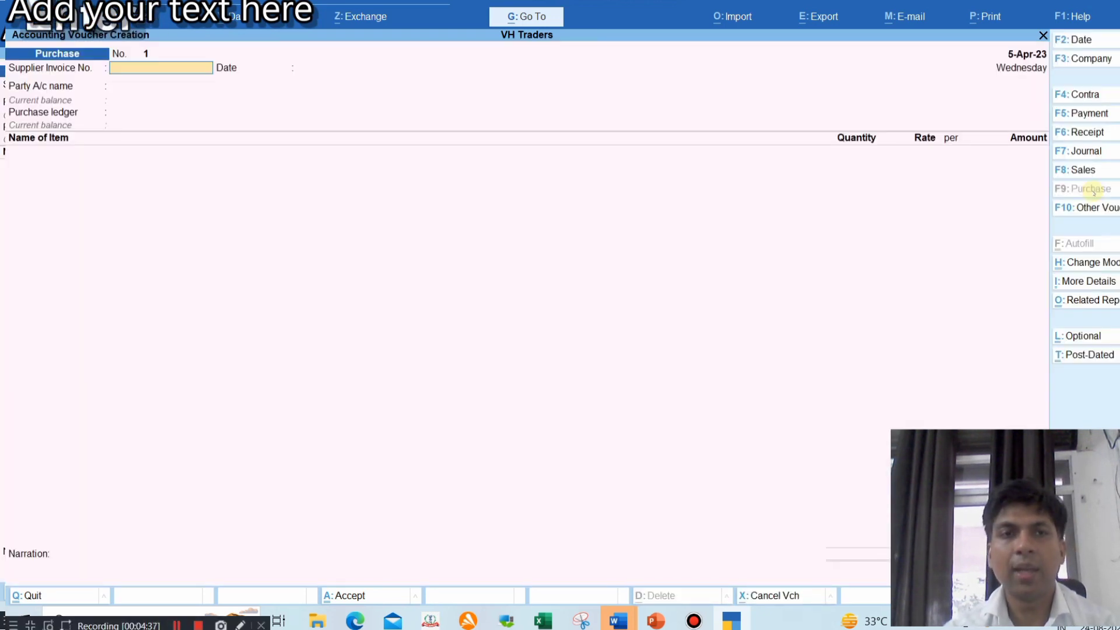
pyautogui.write('005')
pyautogui.press('Return')
pyautogui.press('Return')
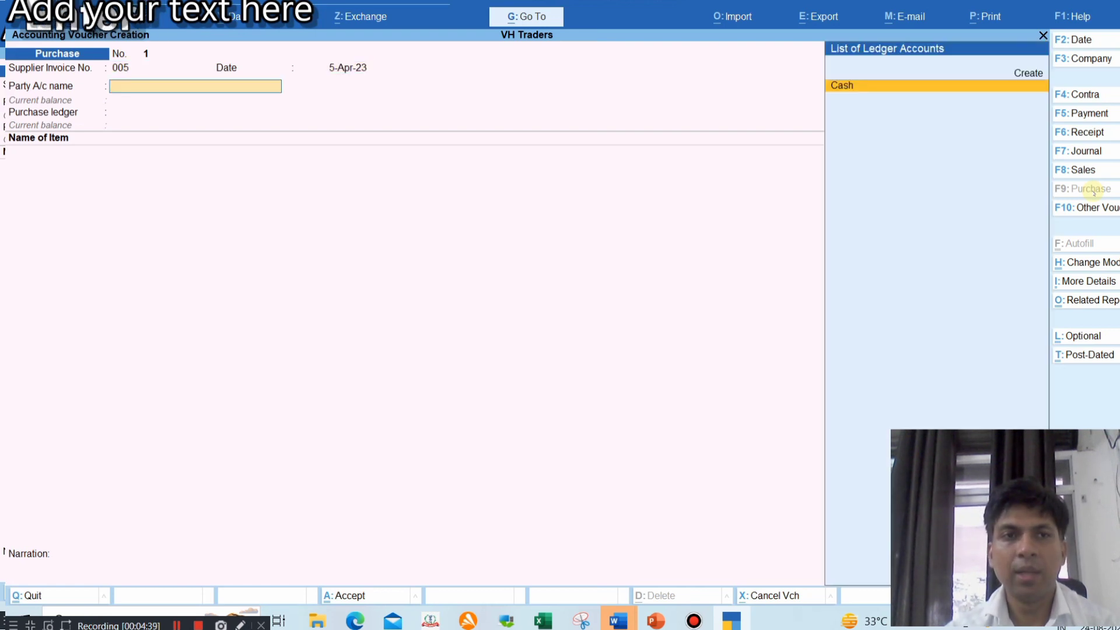
pyautogui.hotkey('alt', 'c')
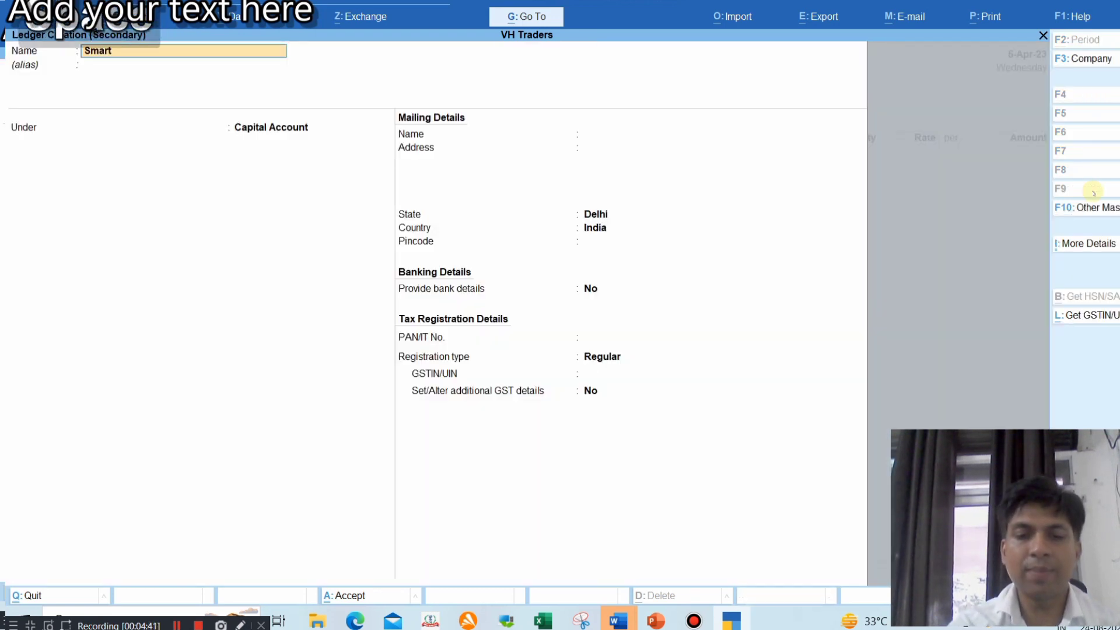
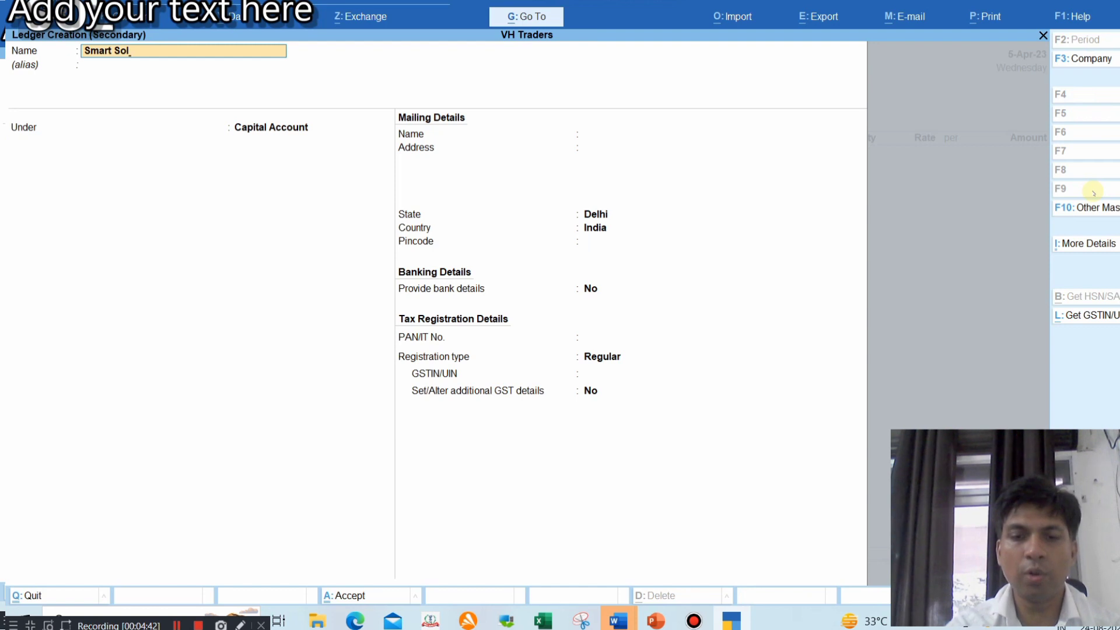
# Create supplier ledger Smart Solutions under Sundry Creditors and enter its address
pyautogui.press('Return')
pyautogui.press('Return')
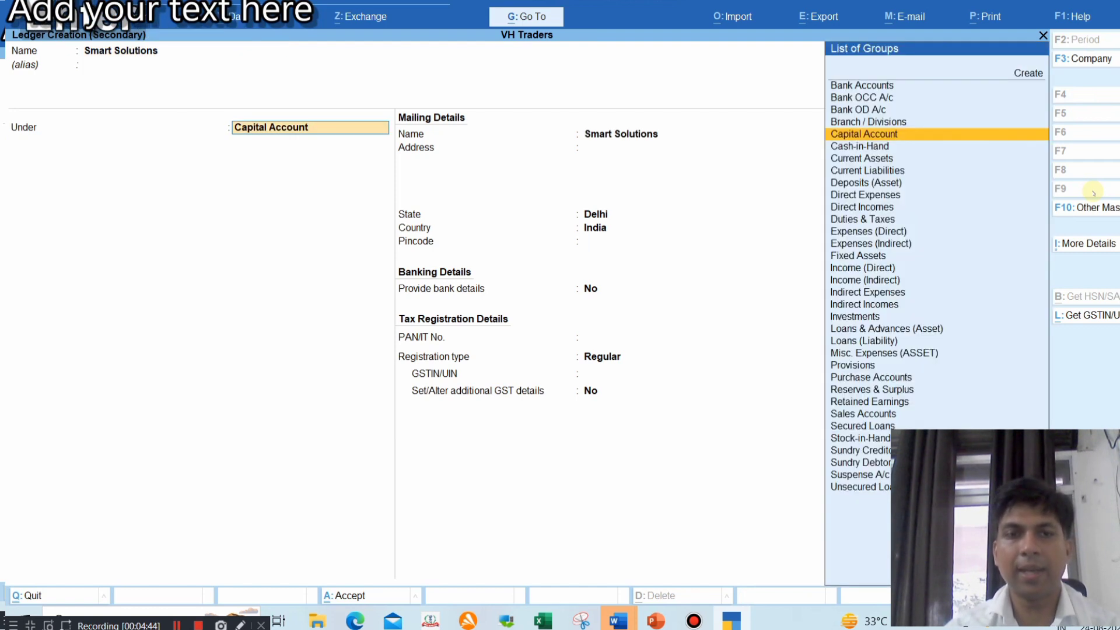
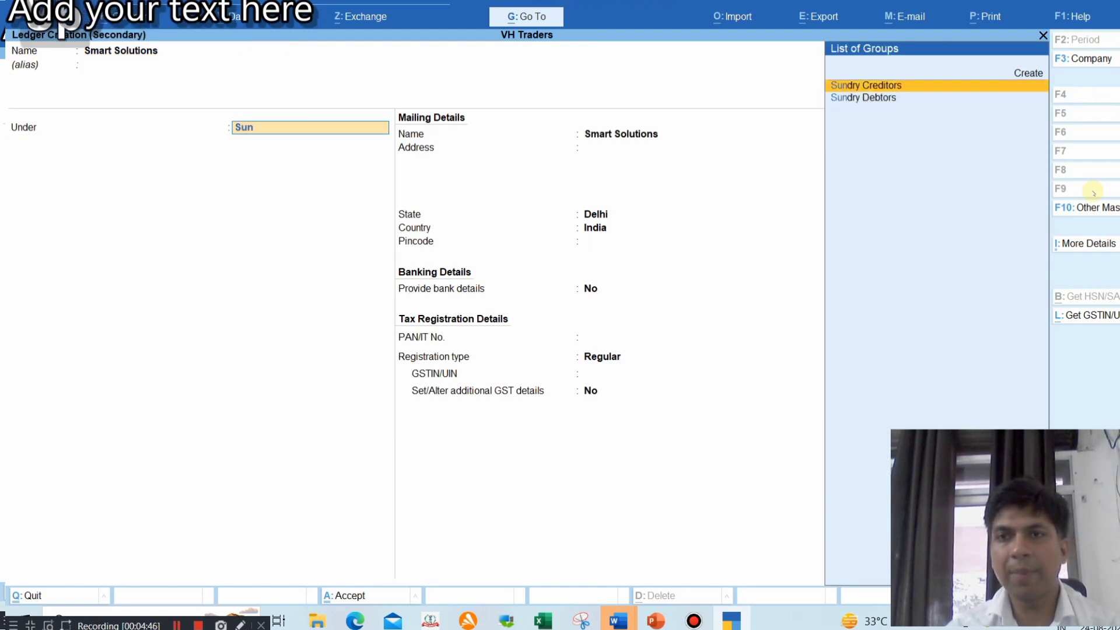
pyautogui.press('Return')
pyautogui.press('Return')
pyautogui.press('Return')
pyautogui.press('Return')
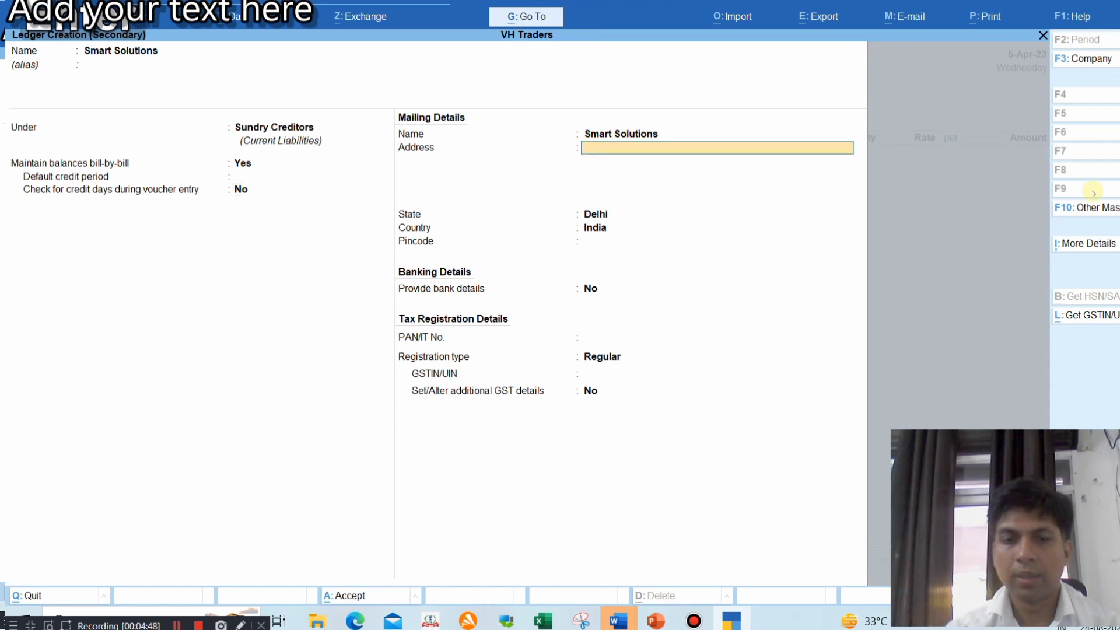
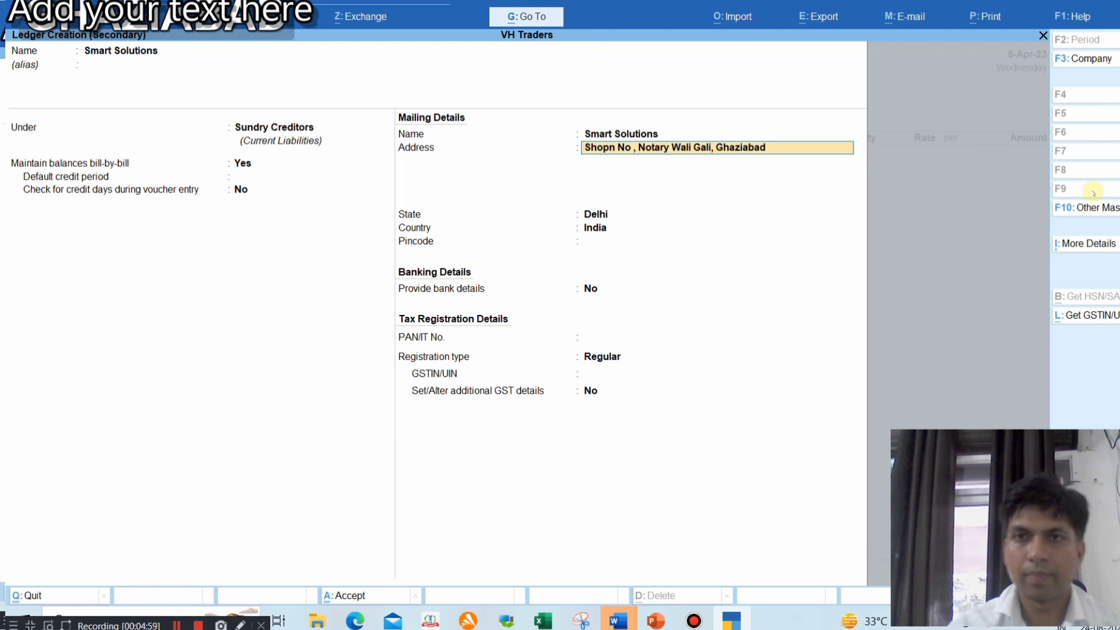
pyautogui.press('Return')
pyautogui.press('Return')
# Set the ledger's state to Uttar Pradesh and enter its pincode
pyautogui.write('Utt')
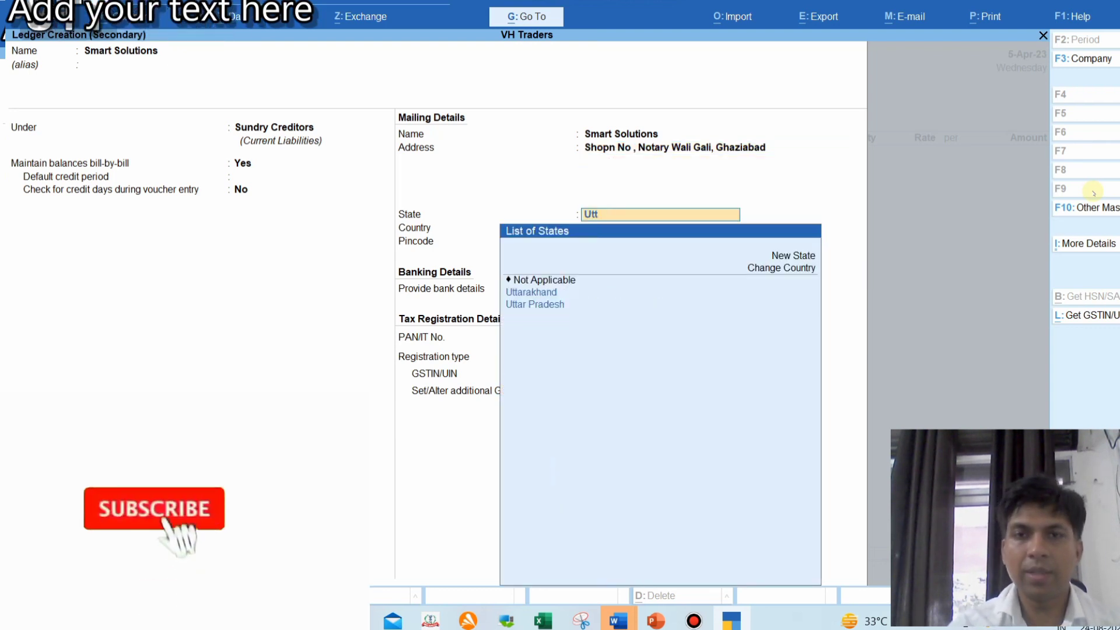
pyautogui.press('Down')
pyautogui.press('Return')
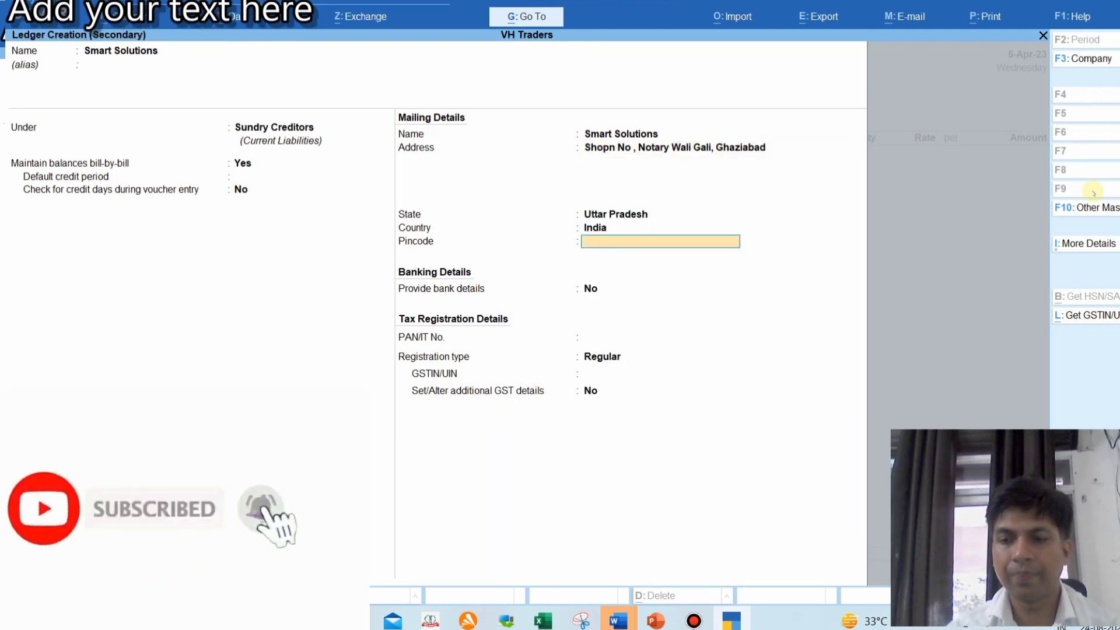
pyautogui.write('201007')
pyautogui.press('Return')
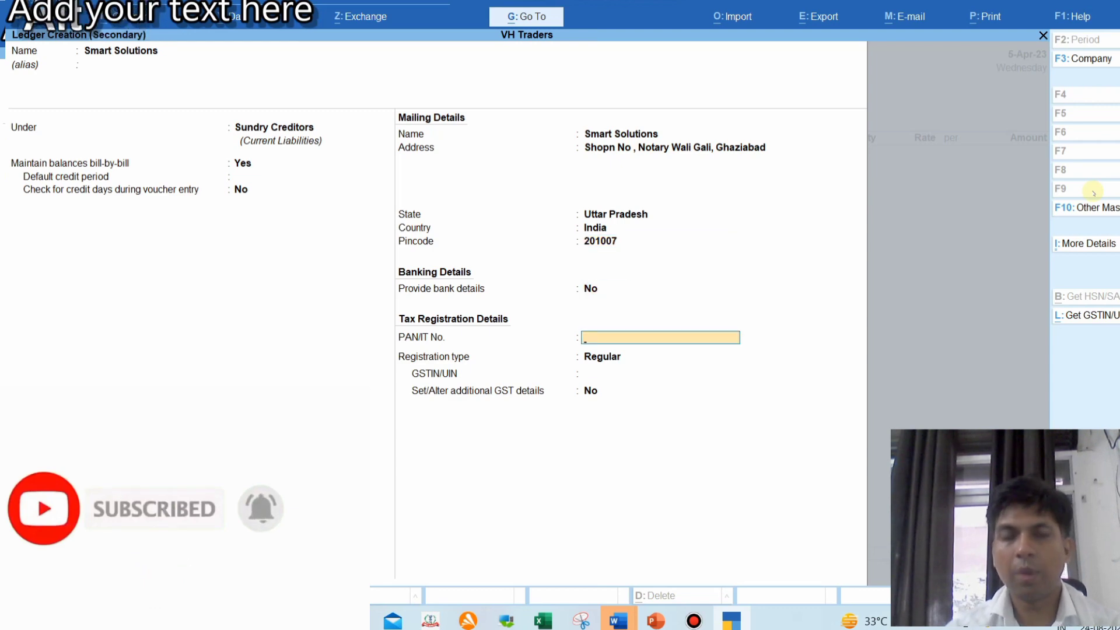
pyautogui.hotkey('alt', 'Tab')
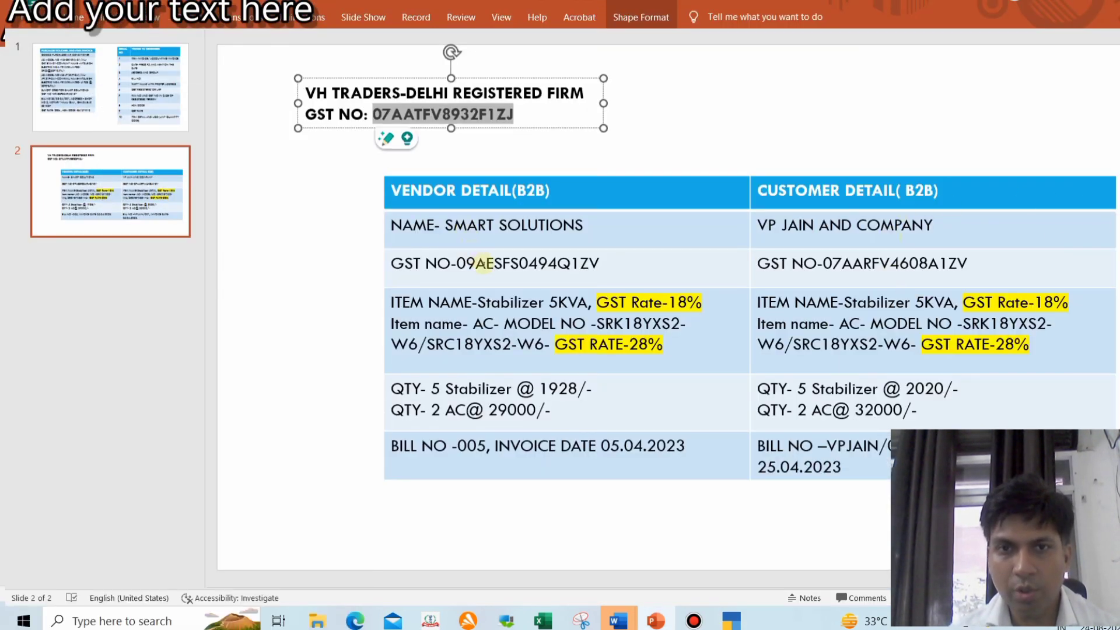
# Copy the PAN portion of the vendor's GST number into the ledger's PAN/IT No. field
pyautogui.moveTo(477, 264); pyautogui.dragTo(571, 266)
pyautogui.hotkey('ctrl', 'c')
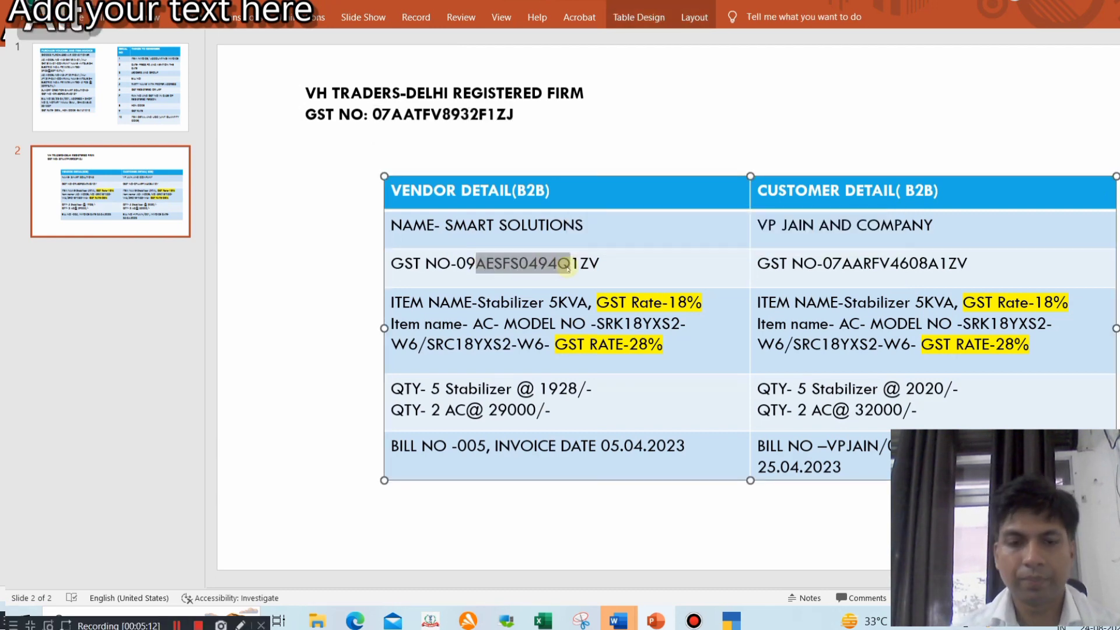
pyautogui.hotkey('alt', 'Tab')
pyautogui.hotkey('ctrl', 'v')
pyautogui.press('Return')
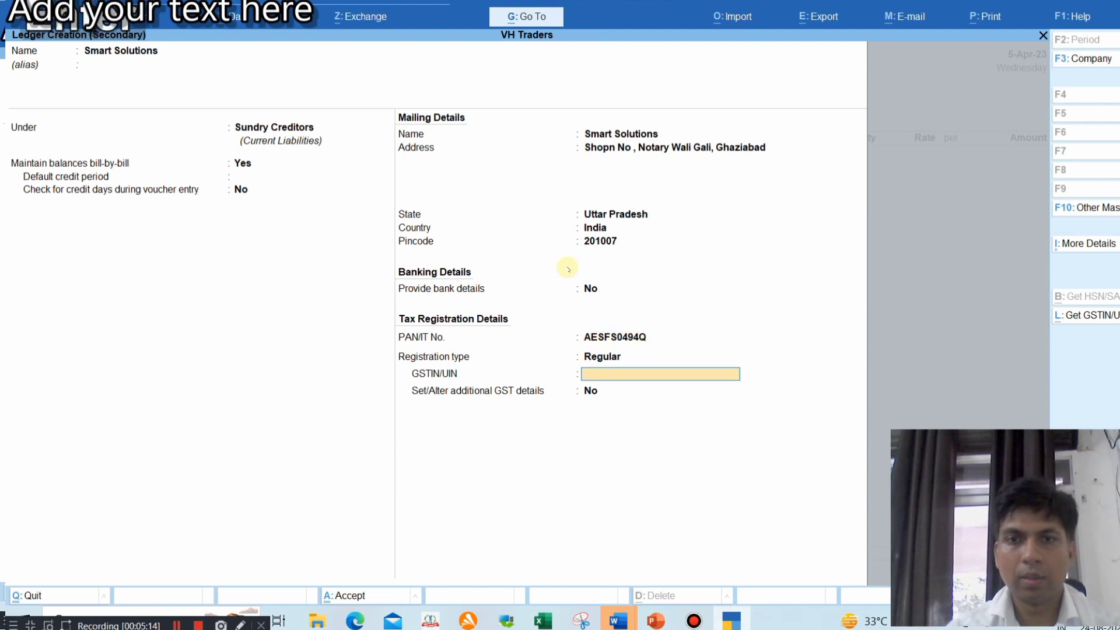
# Copy the vendor's full GST number from the slide into the GSTIN/UIN field
pyautogui.hotkey('alt', 'Tab')
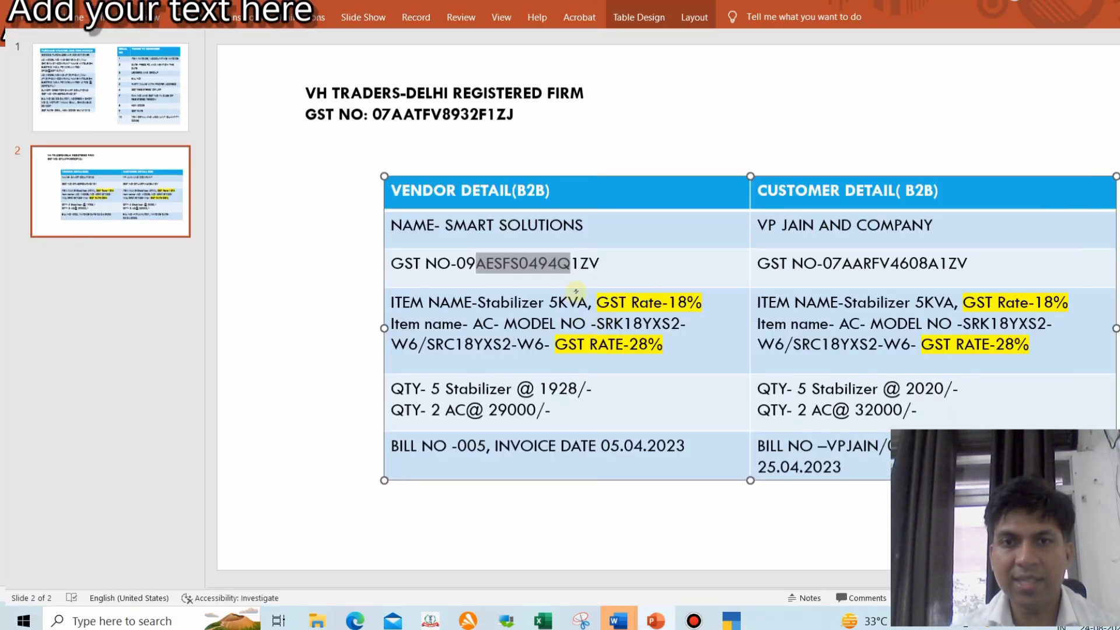
pyautogui.click(573, 286)
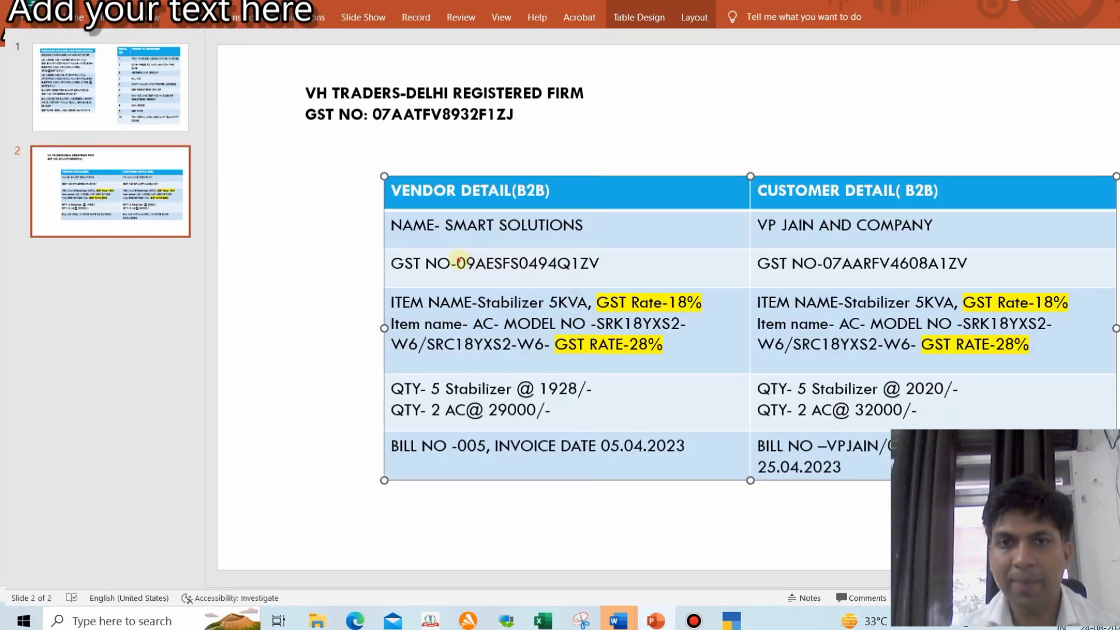
pyautogui.moveTo(459, 260); pyautogui.dragTo(611, 264)
pyautogui.moveTo(457, 263); pyautogui.dragTo(601, 263)
pyautogui.hotkey('ctrl', 'c')
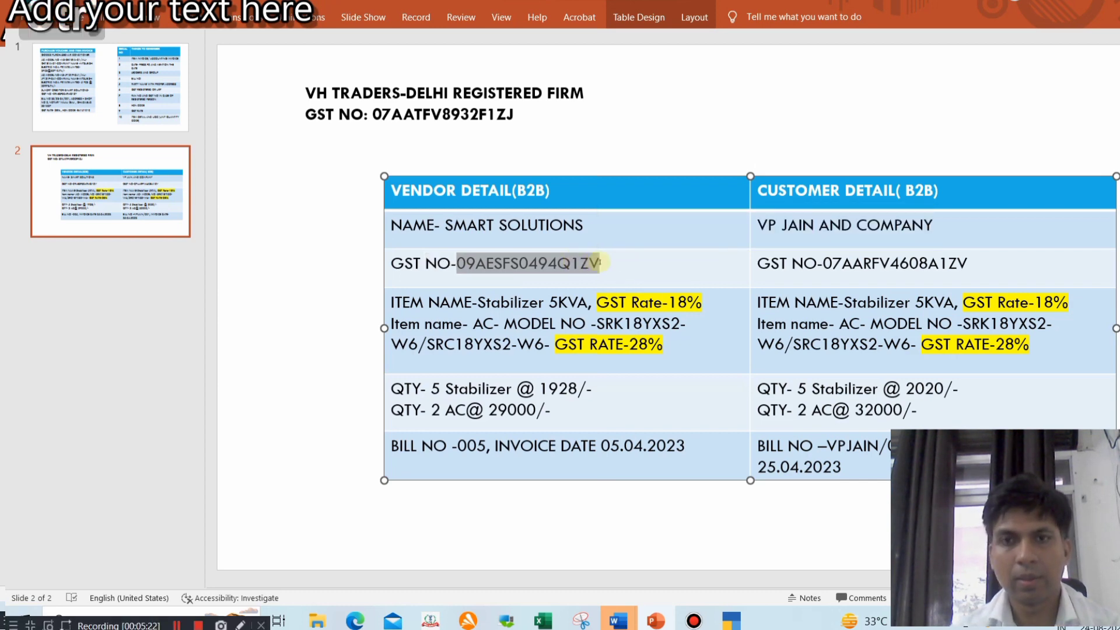
pyautogui.hotkey('alt', 'Tab')
pyautogui.hotkey('ctrl', 'alt', 'v')
pyautogui.press('Return')
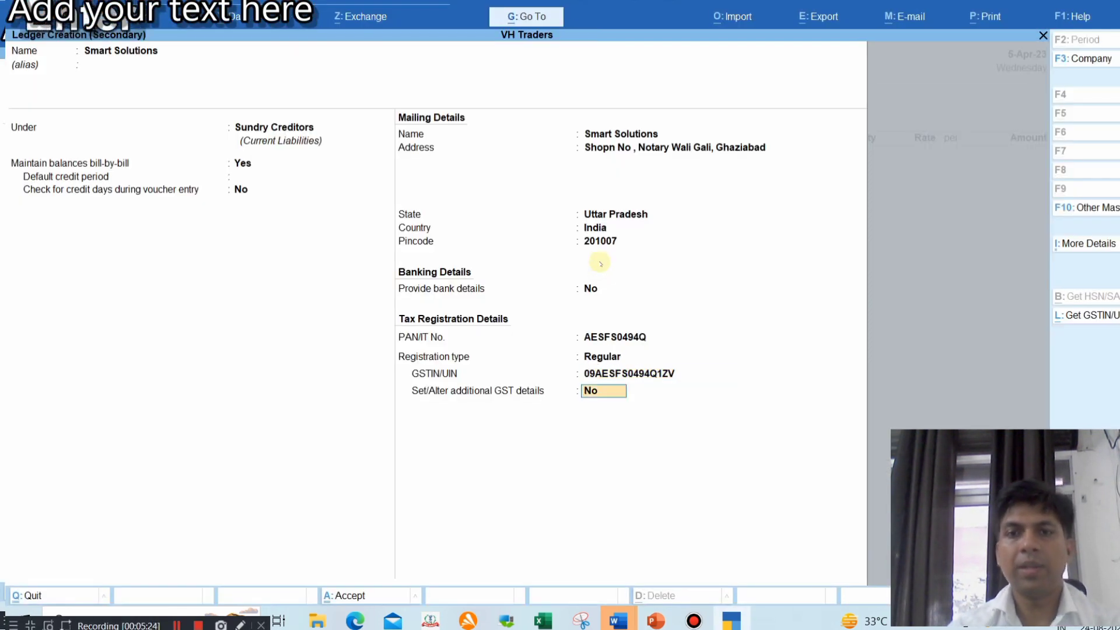
# Save the Smart Solutions ledger as the voucher's party and move through Receipt Details
pyautogui.press('Return')
pyautogui.press('Return')
pyautogui.press('Return')
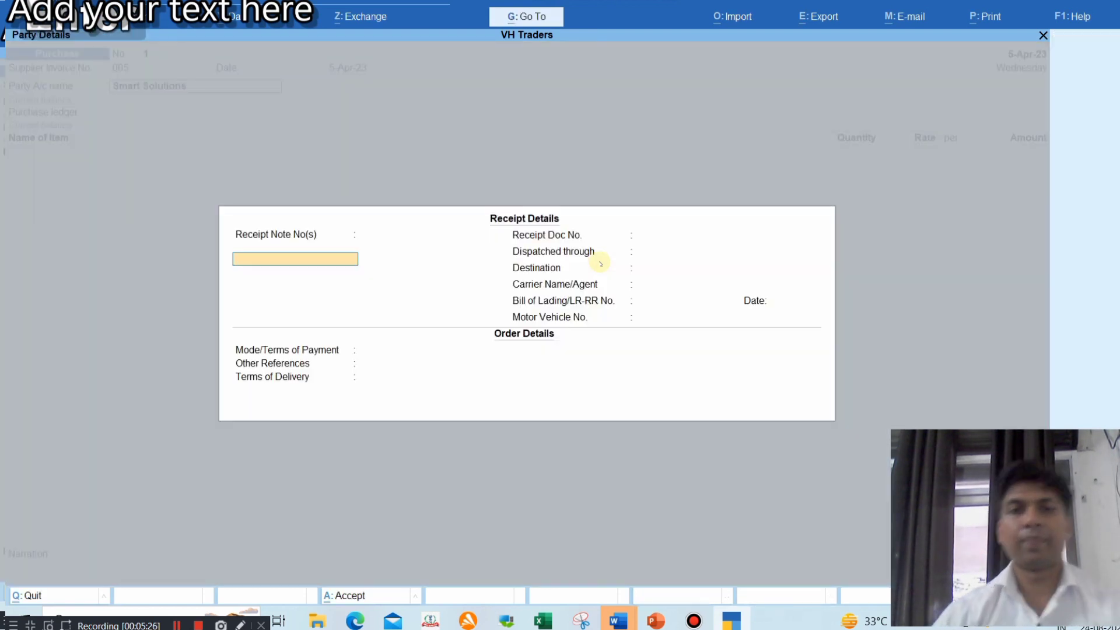
pyautogui.press('Return')
pyautogui.press('Return')
pyautogui.press('Return')
pyautogui.press('Return')
pyautogui.press('Return')
pyautogui.press('Return')
pyautogui.press('Return')
pyautogui.press('Return')
pyautogui.press('Return')
pyautogui.press('Return')
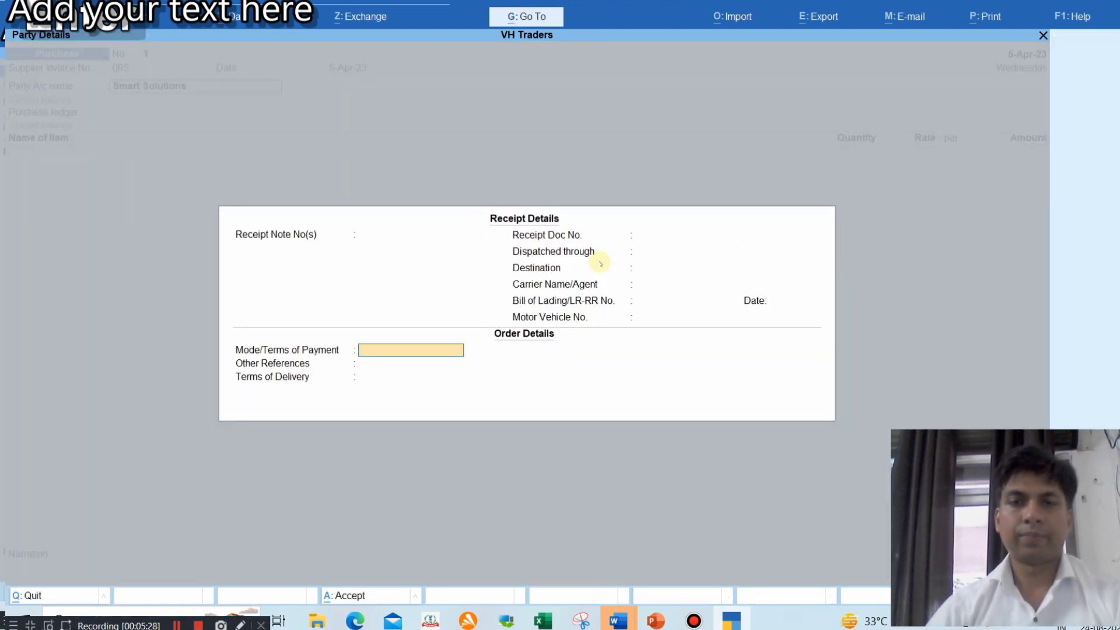
pyautogui.press('Return')
pyautogui.press('Return')
pyautogui.press('Return')
pyautogui.press('Return')
pyautogui.press('Return')
pyautogui.press('Return')
pyautogui.press('Return')
pyautogui.press('Return')
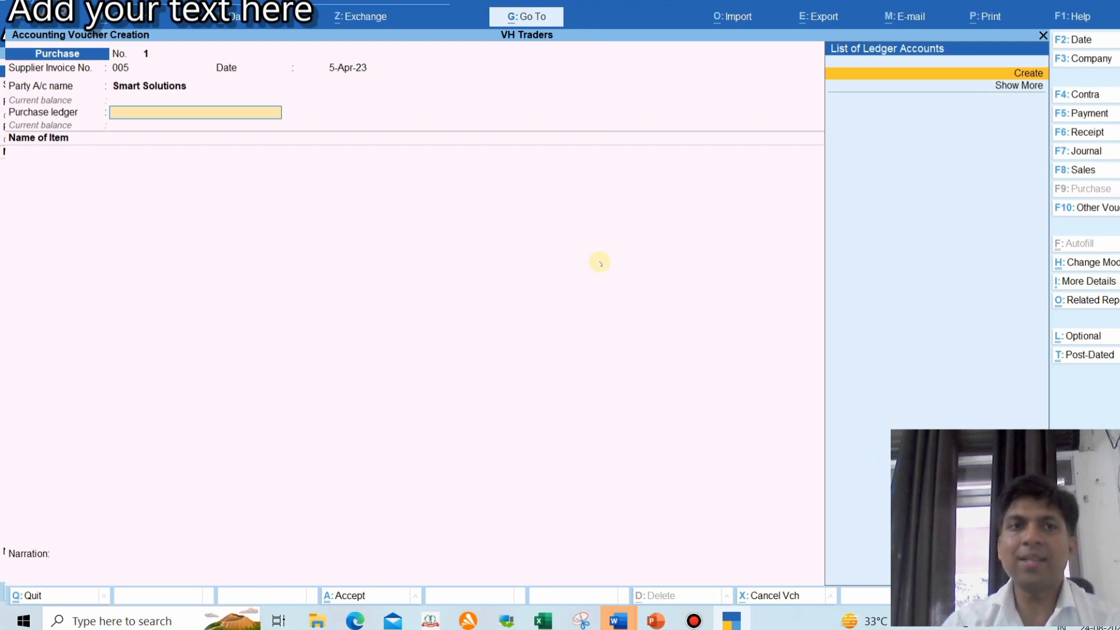
# Discard an unneeded new ledger form, then bring up the purchase Voucher Configuration (F12)
pyautogui.hotkey('alt', 'c')
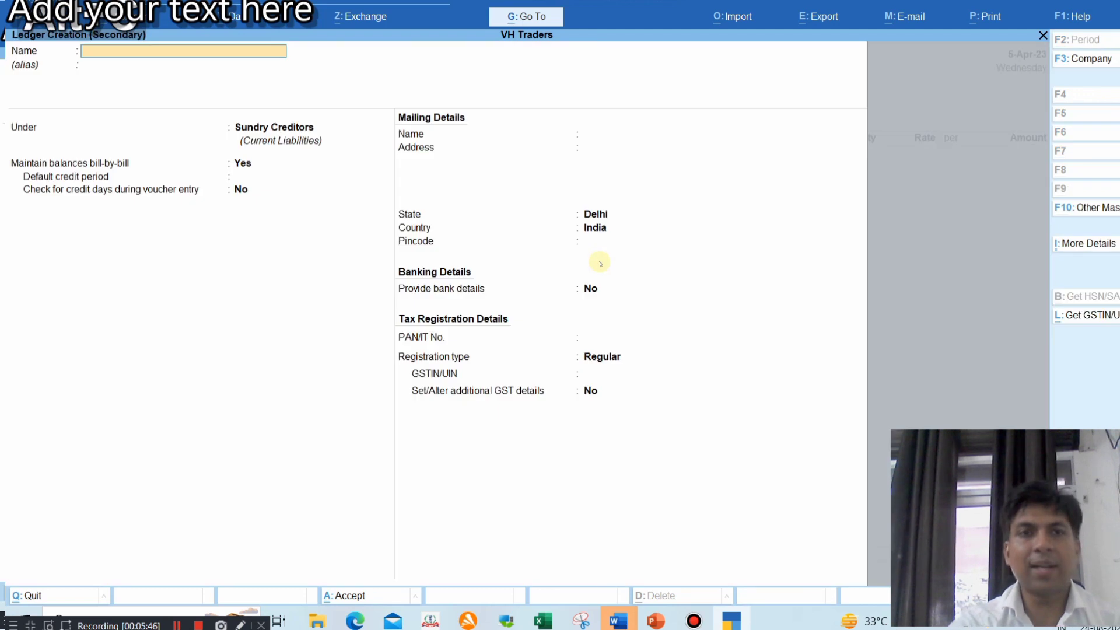
pyautogui.press('Escape')
pyautogui.press('y')
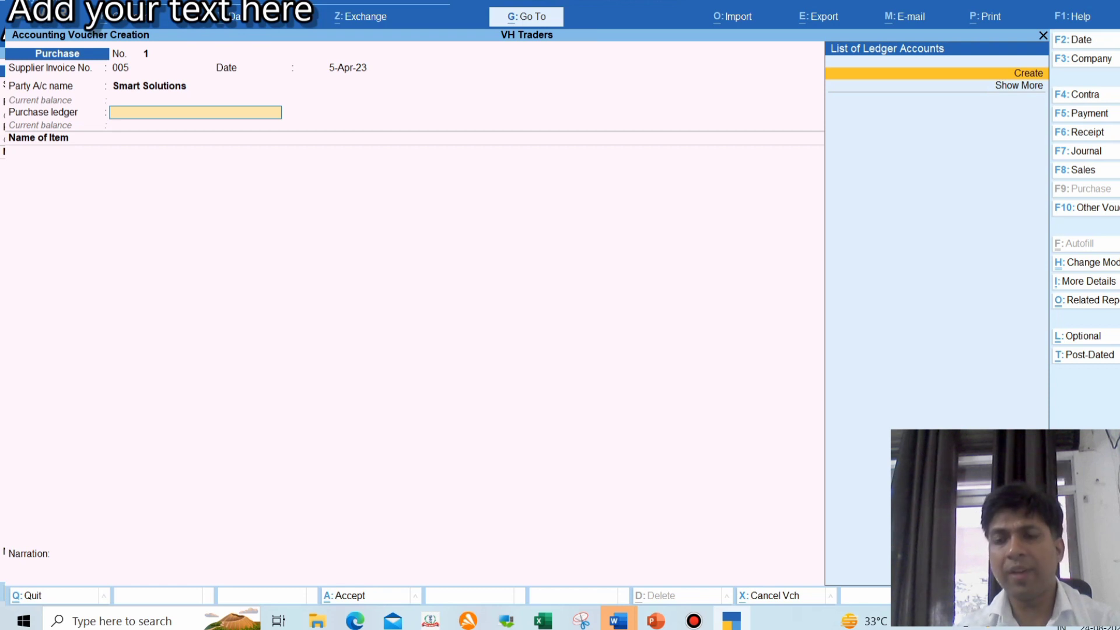
pyautogui.press('F12')
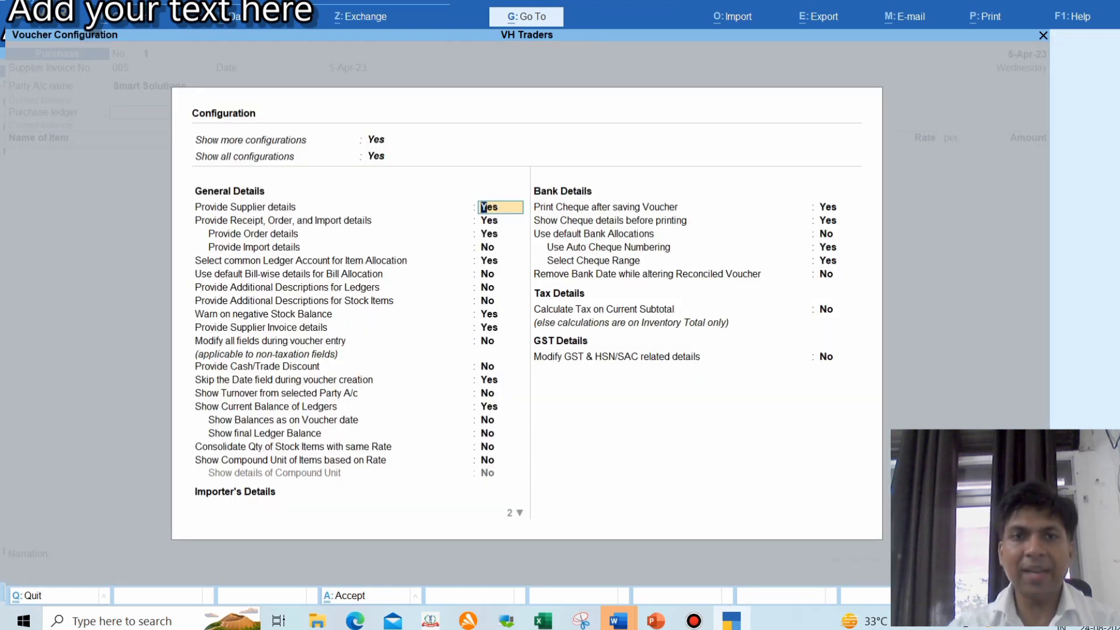
# Set 'Select common Ledger Account for Item Allocation' to No and accept the voucher configuration
pyautogui.press('Down')
pyautogui.press('Down')
pyautogui.press('Down')
pyautogui.press('Down')
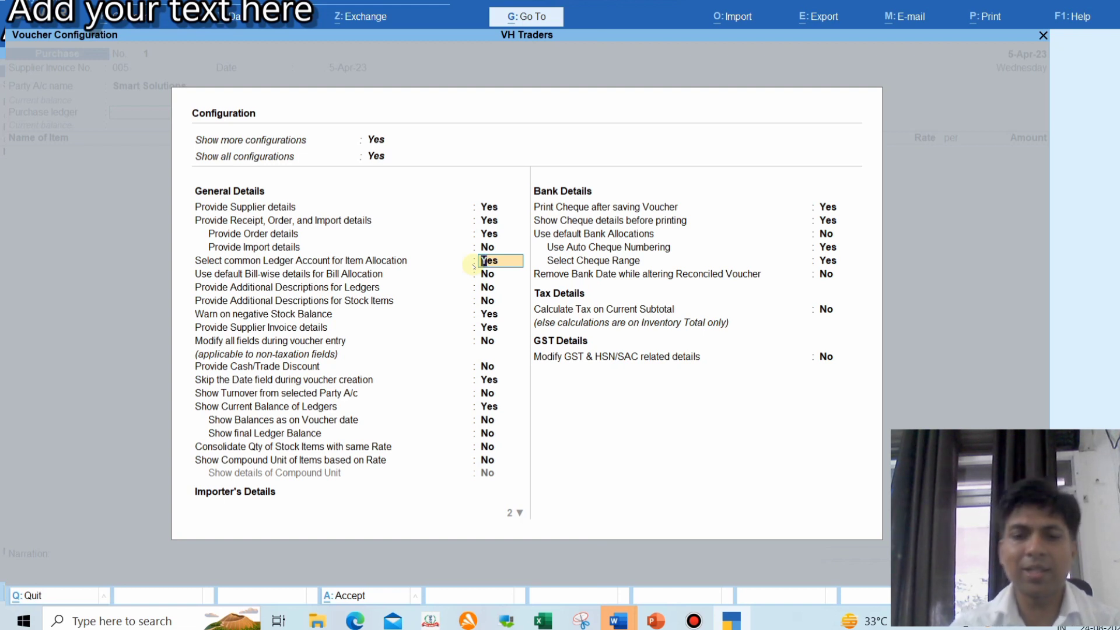
pyautogui.write('n')
pyautogui.press('Return')
pyautogui.press('Return')
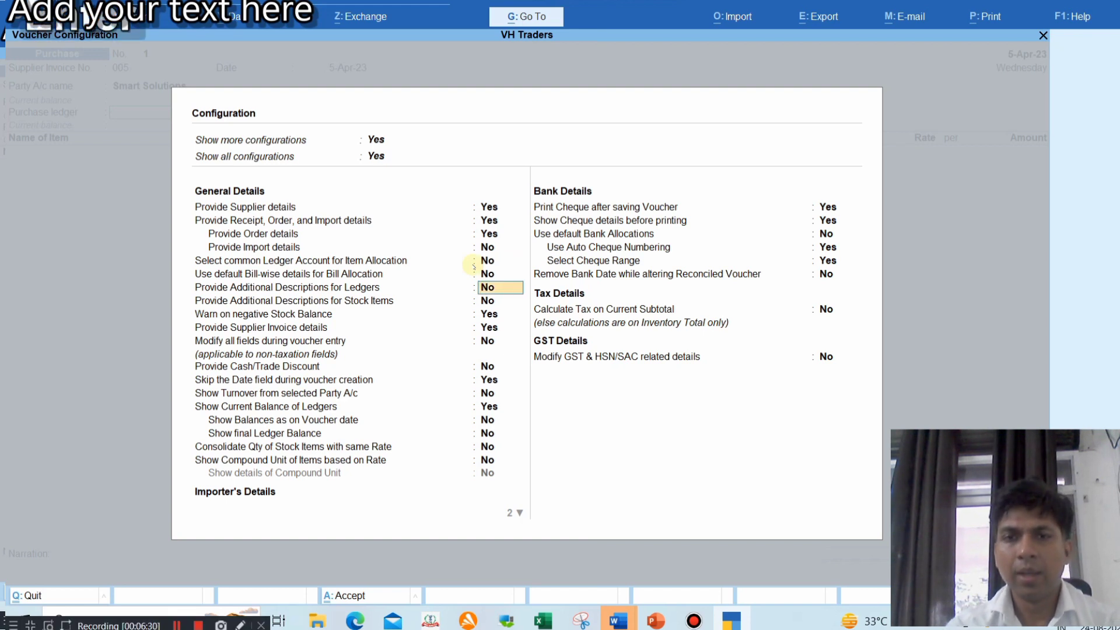
pyautogui.press('Return')
pyautogui.press('Return')
pyautogui.press('Return')
pyautogui.press('Return')
pyautogui.press('Return')
pyautogui.press('Return')
pyautogui.press('Return')
pyautogui.press('Return')
pyautogui.press('Return')
pyautogui.press('Return')
pyautogui.press('Return')
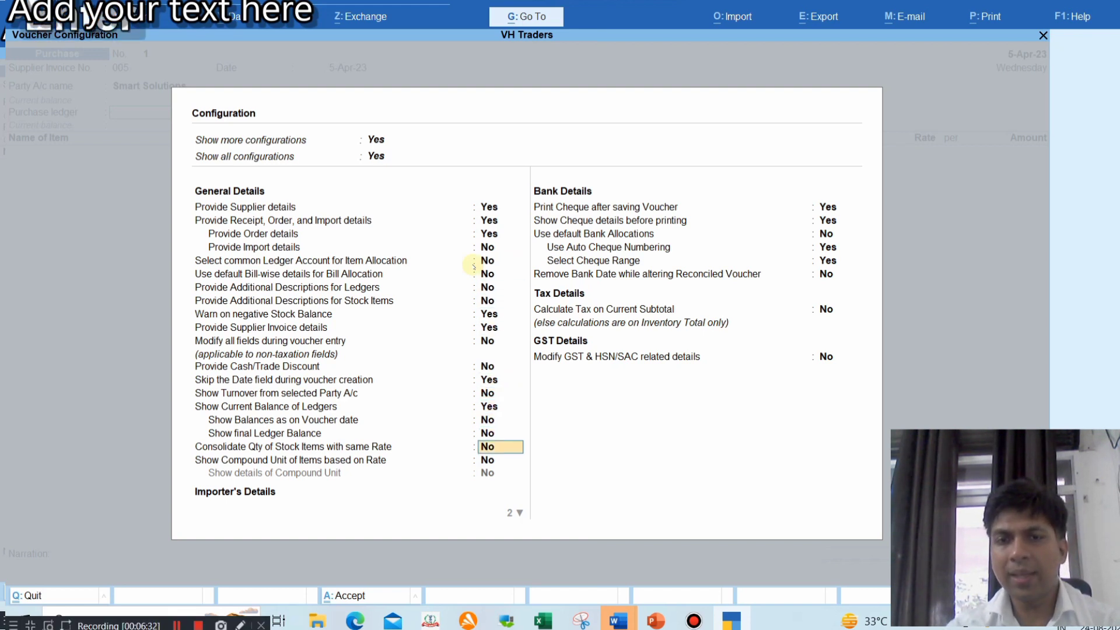
pyautogui.press('Return')
pyautogui.press('Return')
pyautogui.press('Return')
pyautogui.press('Return')
pyautogui.press('Return')
pyautogui.press('Return')
pyautogui.press('Return')
pyautogui.press('Return')
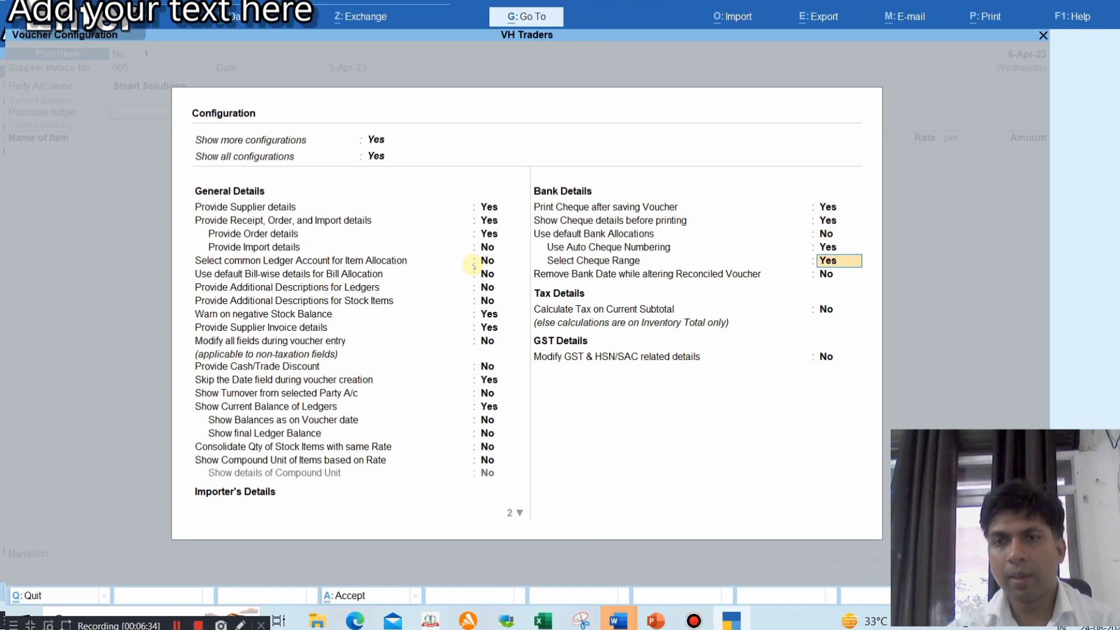
pyautogui.press('Return')
pyautogui.press('Return')
pyautogui.press('Return')
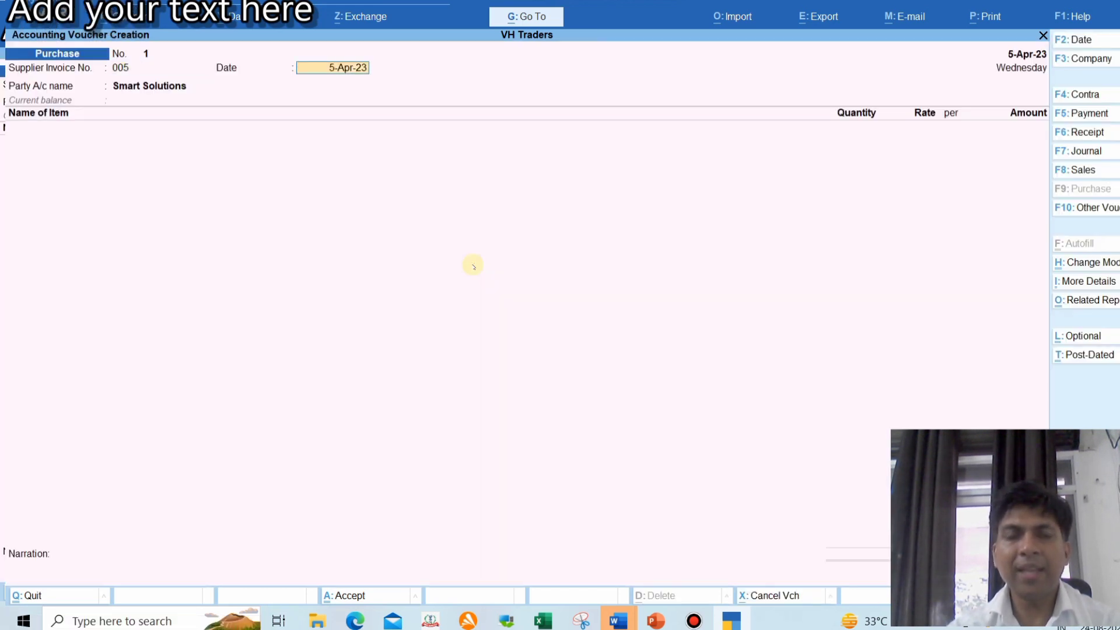
# Re-accept the voucher date, party Smart Solutions and Place of Supply Delhi to reach the item line
pyautogui.press('Return')
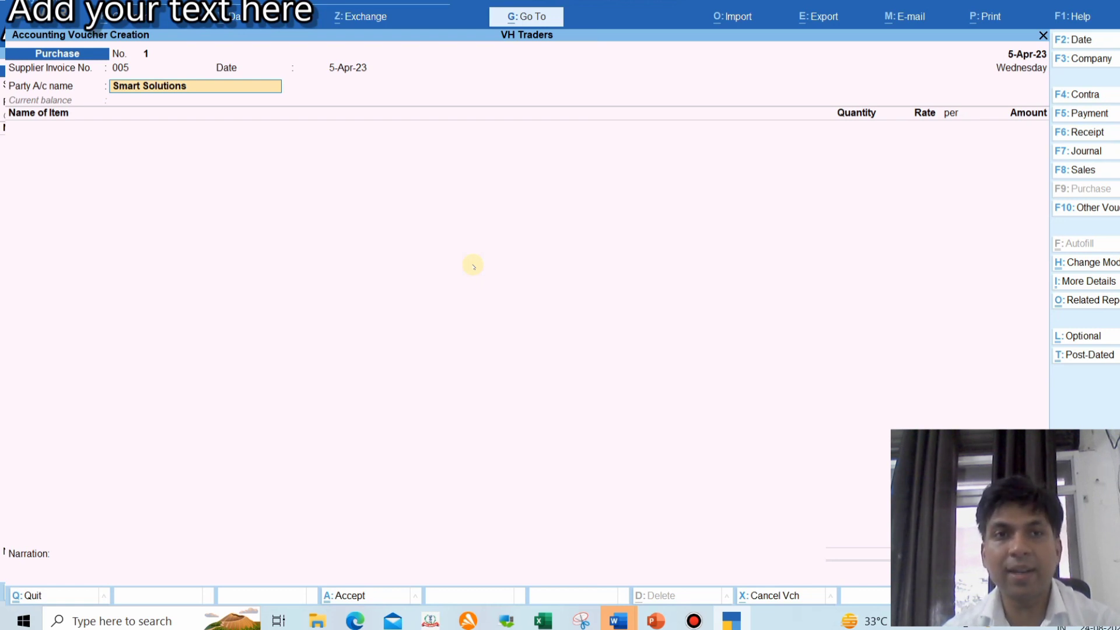
pyautogui.press('Return')
pyautogui.press('Return')
pyautogui.press('Return')
pyautogui.press('Return')
pyautogui.press('Return')
pyautogui.press('Return')
pyautogui.press('Return')
pyautogui.press('Return')
pyautogui.press('Return')
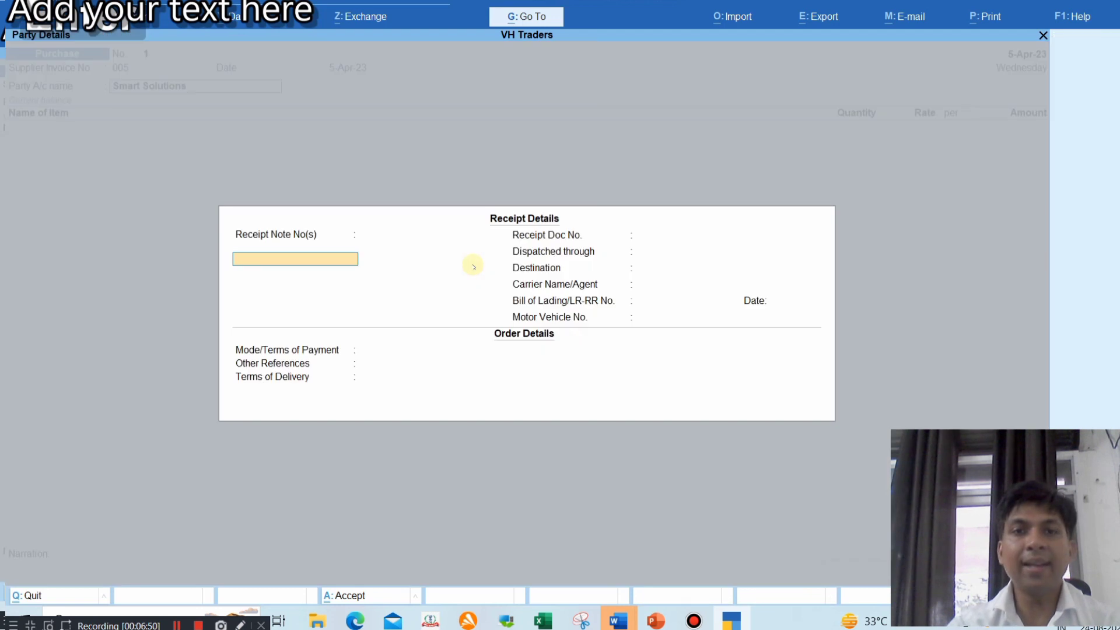
pyautogui.press('Return')
pyautogui.press('Return')
pyautogui.press('Return')
pyautogui.press('Return')
pyautogui.press('Return')
pyautogui.press('Return')
pyautogui.press('Return')
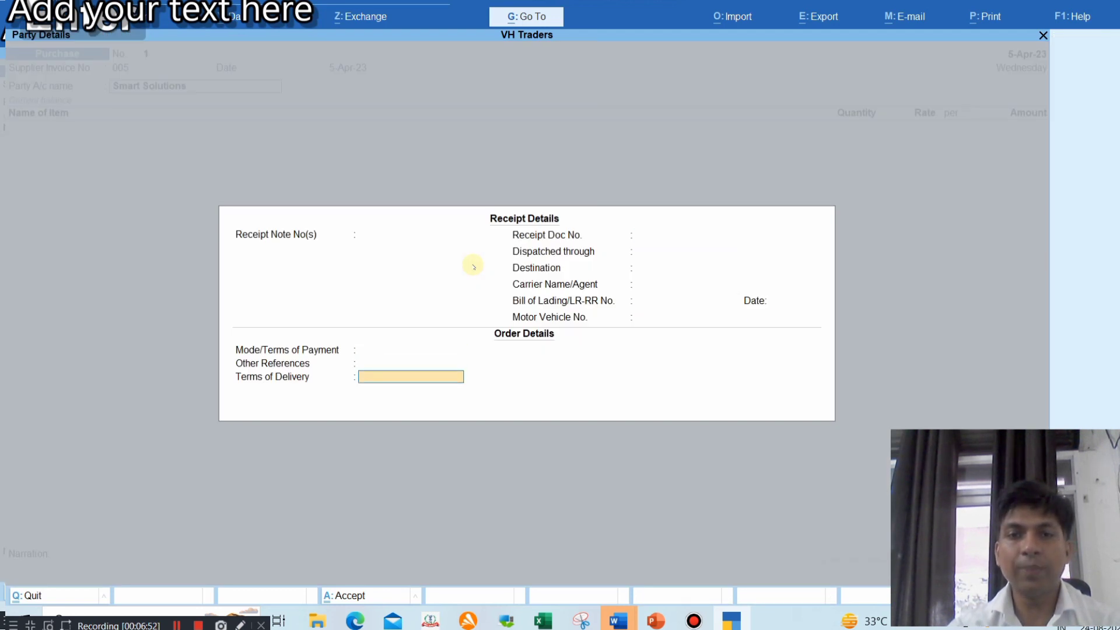
pyautogui.press('Return')
pyautogui.press('Return')
pyautogui.press('Return')
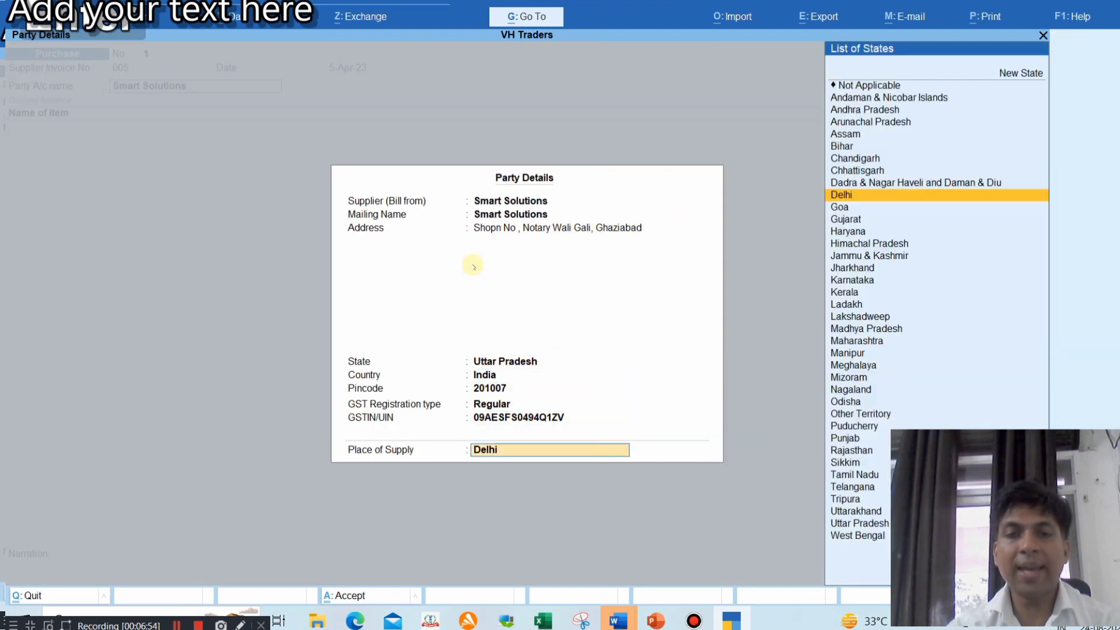
pyautogui.press('Return')
pyautogui.press('alt')
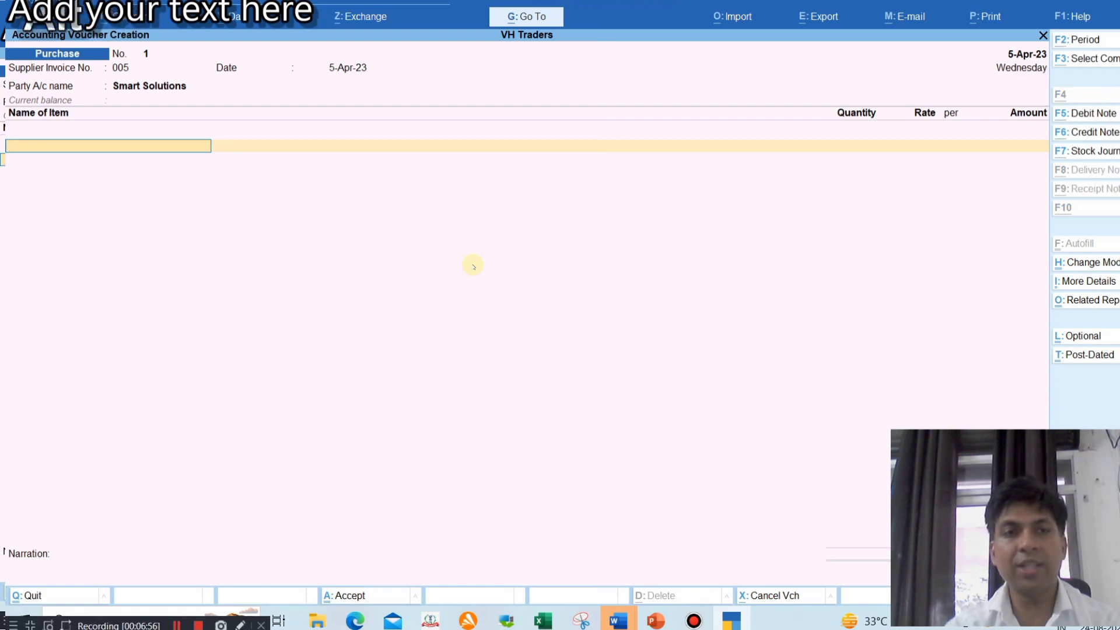
# Select the 'Stabilizer' item name on PowerPoint's vendor and customer details slide
pyautogui.hotkey('alt', 'c')
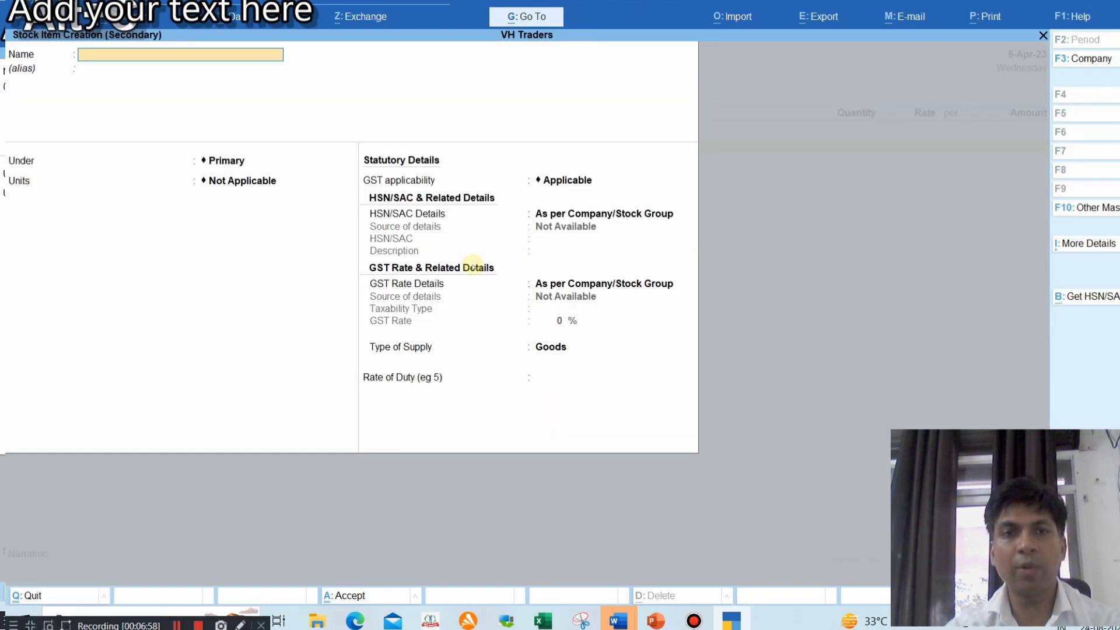
pyautogui.hotkey('alt', 'Tab')
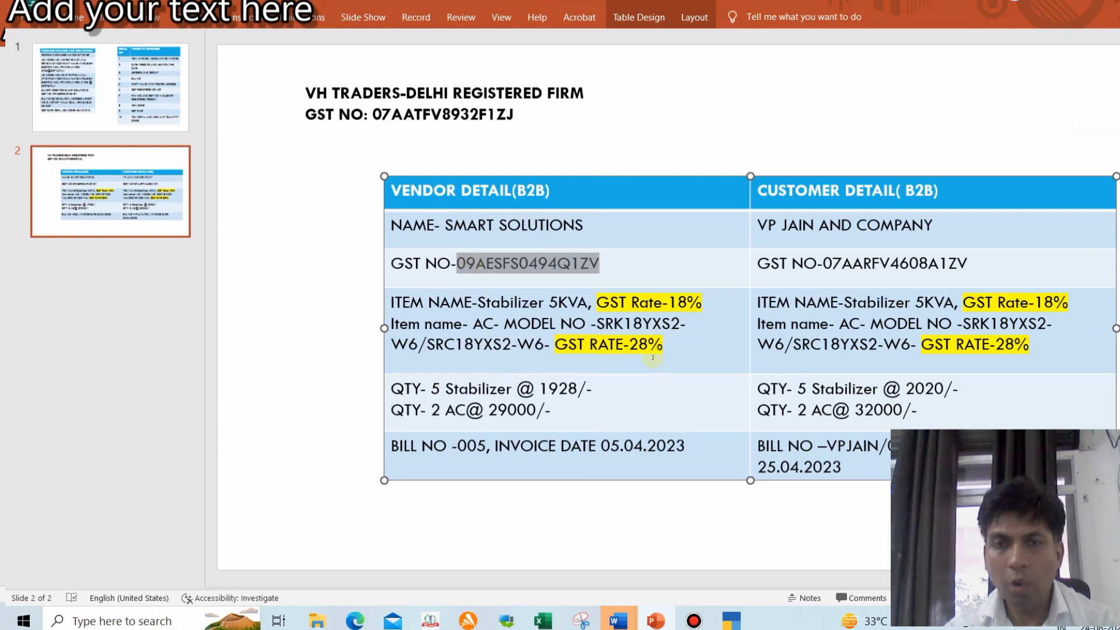
pyautogui.click(639, 327)
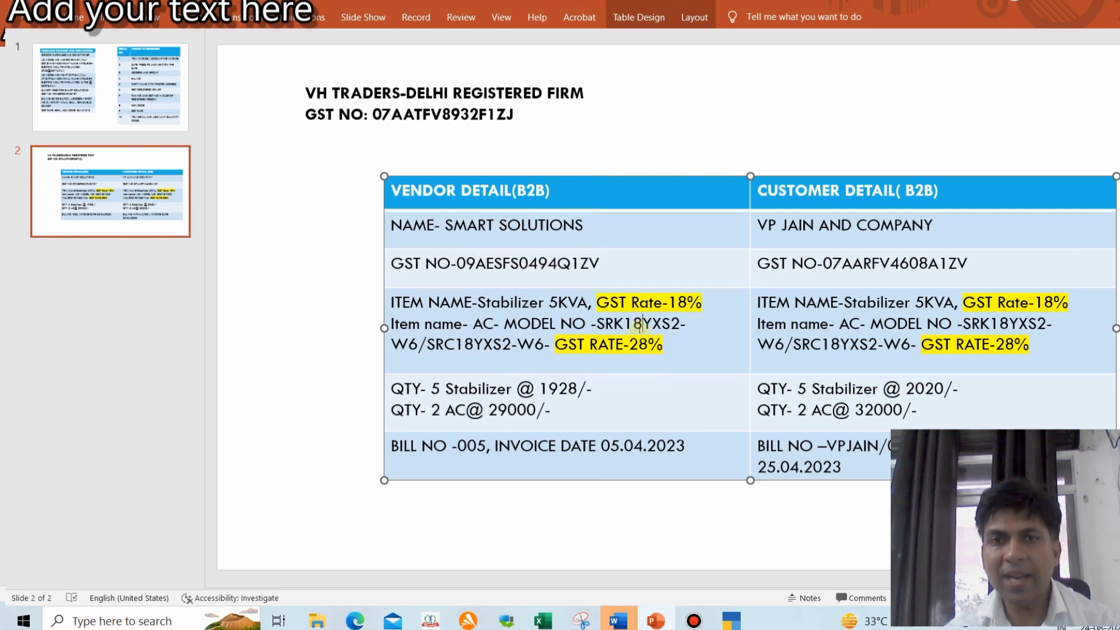
pyautogui.moveTo(479, 301); pyautogui.dragTo(586, 301)
pyautogui.press('Left')
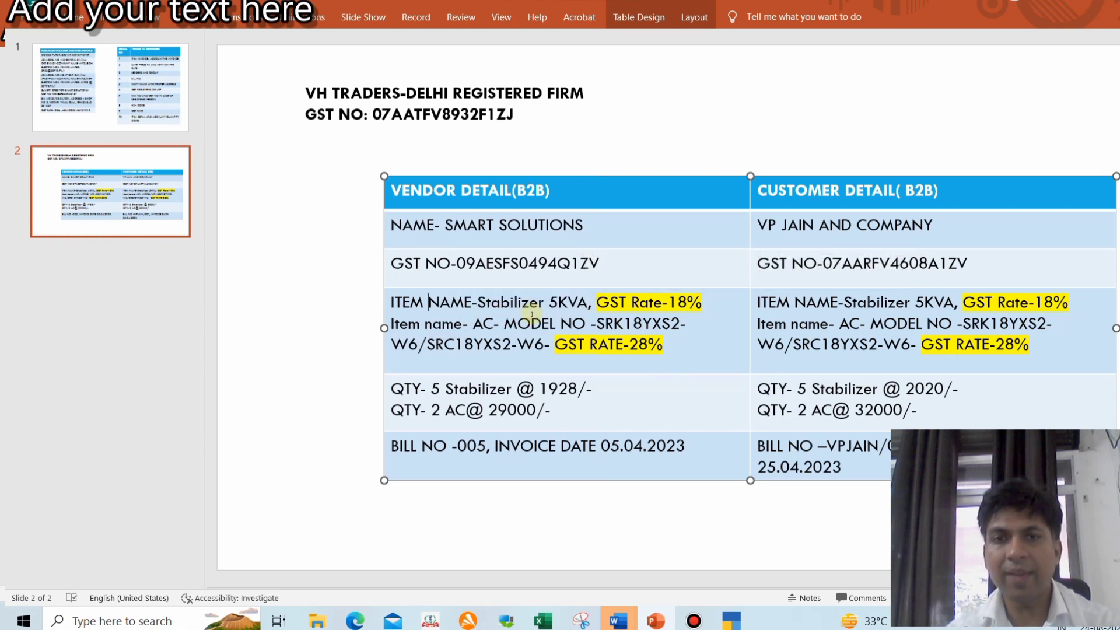
pyautogui.moveTo(479, 303); pyautogui.dragTo(551, 302)
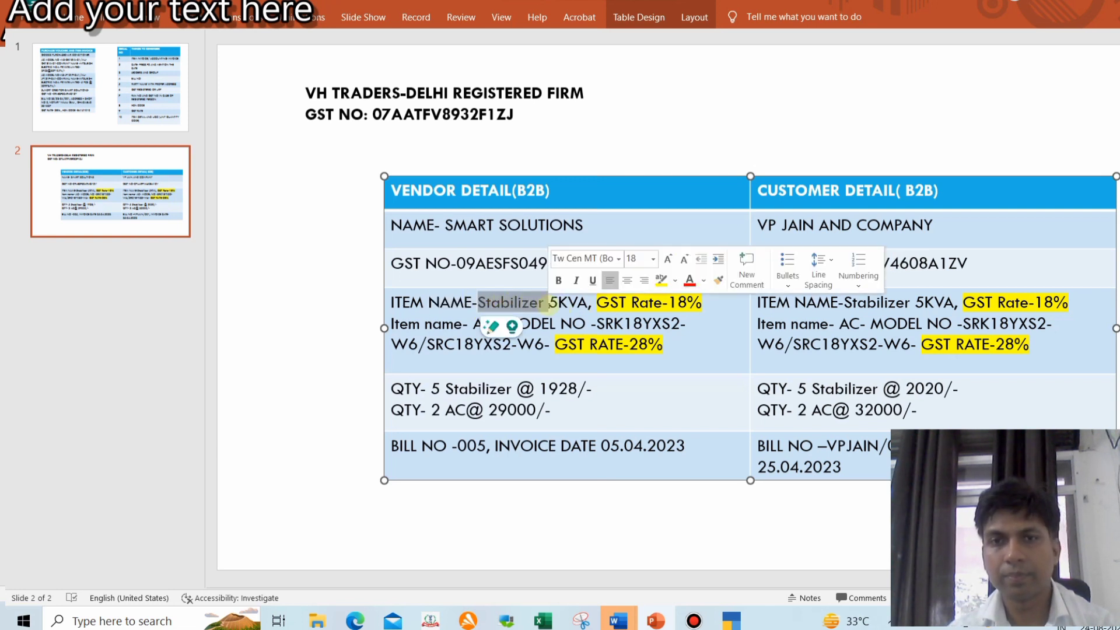
# Name the new stock item 'Stabilizer 5KVA' and keep it under Primary
pyautogui.hotkey('alt', 'Tab')
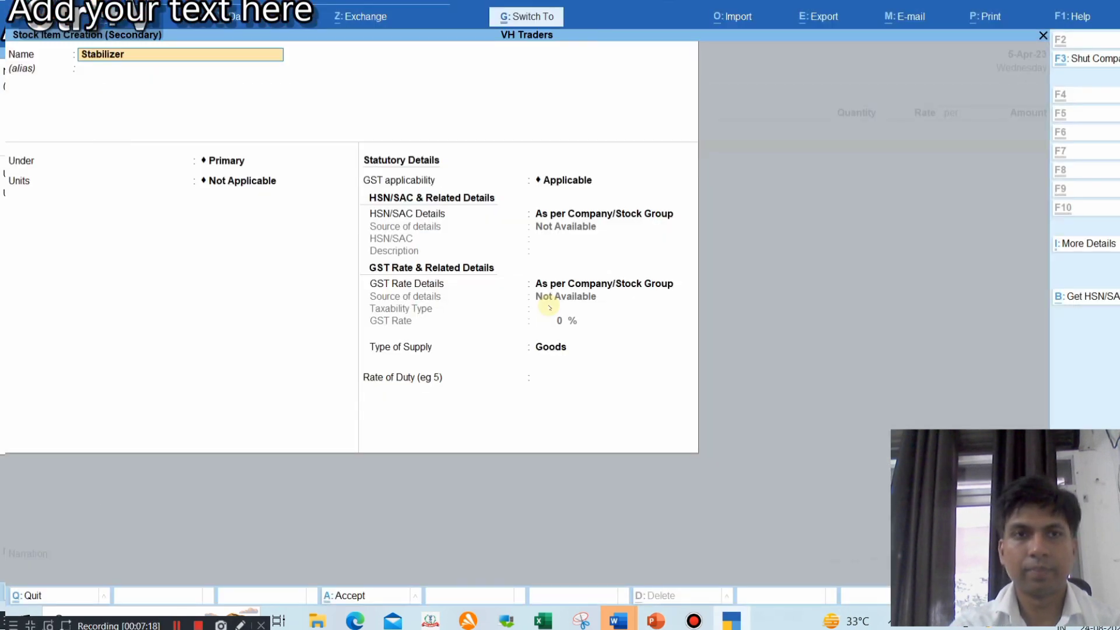
pyautogui.write('5KVA')
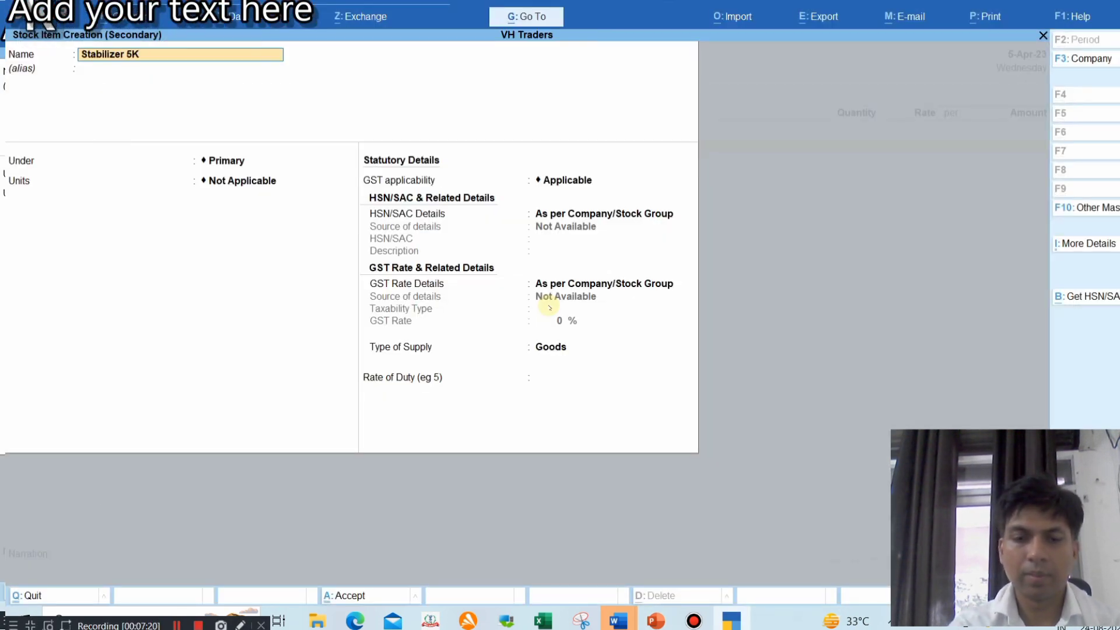
pyautogui.press('Return')
pyautogui.press('Return')
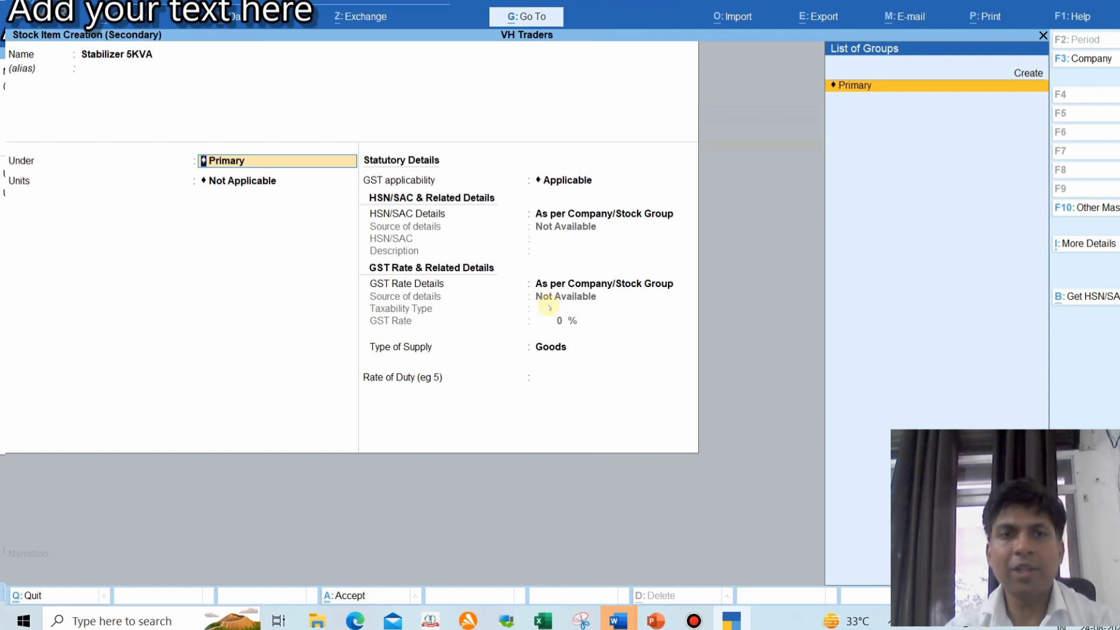
pyautogui.press('Return')
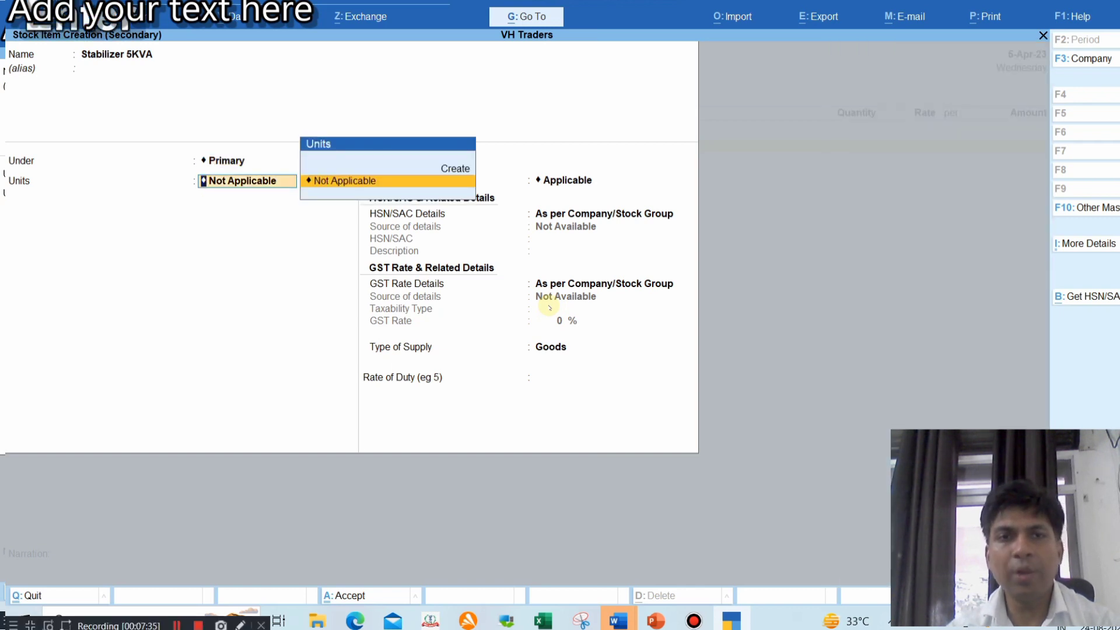
# Create unit NOS with formal name NUMBERS, UQC NOS-NUMBERS and 0 decimal places
pyautogui.hotkey('alt', 'c')
pyautogui.write('nos')
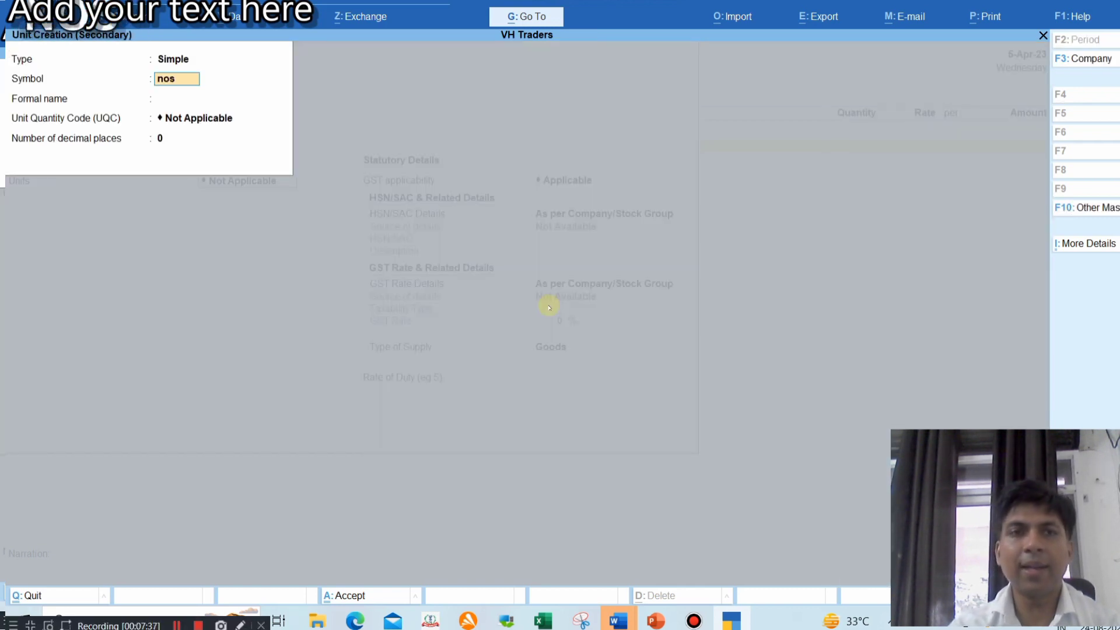
pyautogui.press('BackSpace')
pyautogui.press('BackSpace')
pyautogui.press('BackSpace')
pyautogui.write('NOS')
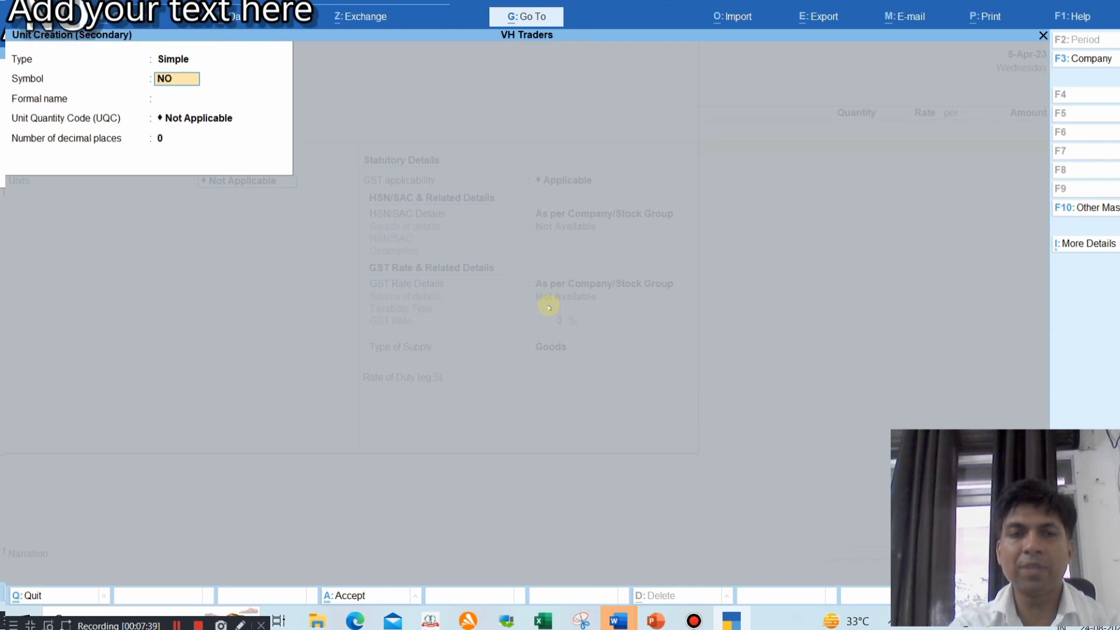
pyautogui.press('Return')
pyautogui.write('NUM')
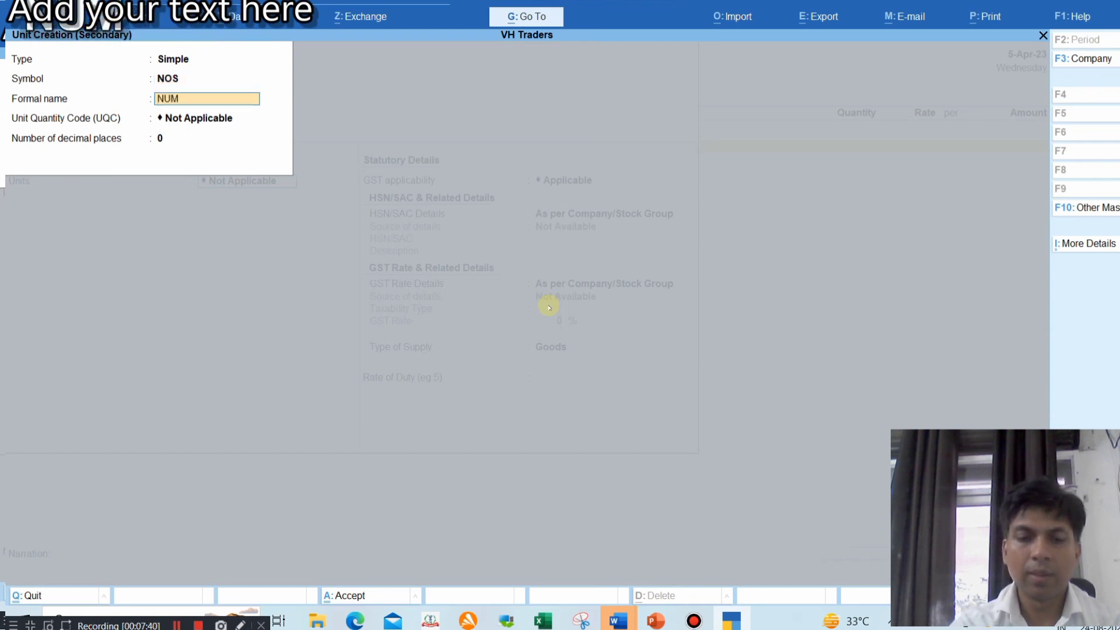
pyautogui.write('BERS')
pyautogui.press('Return')
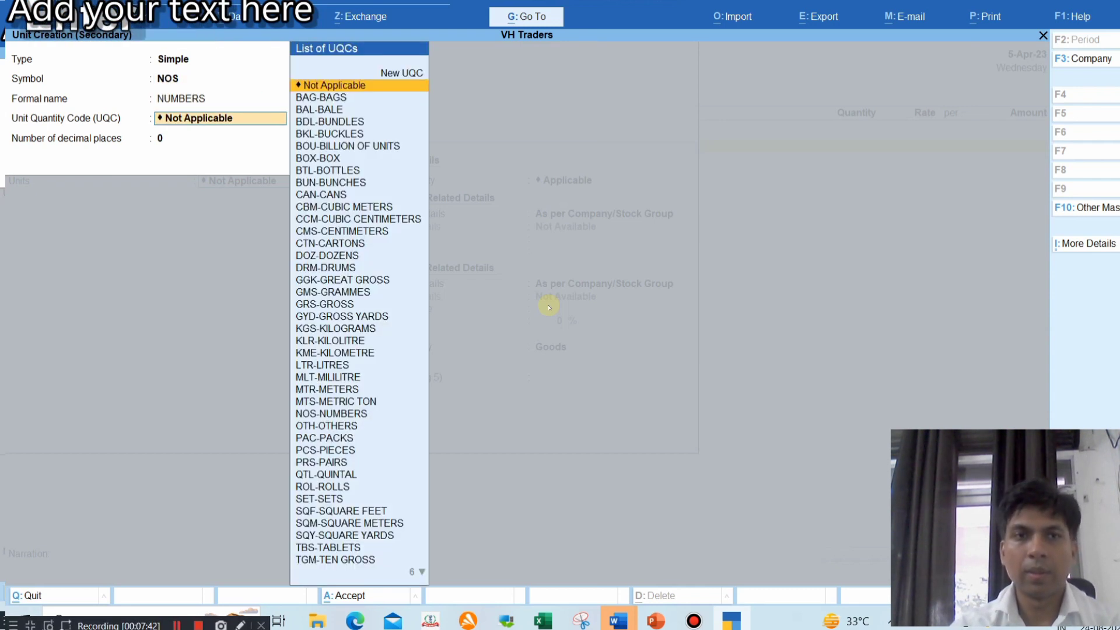
pyautogui.write('NOS')
pyautogui.press('Return')
pyautogui.press('Return')
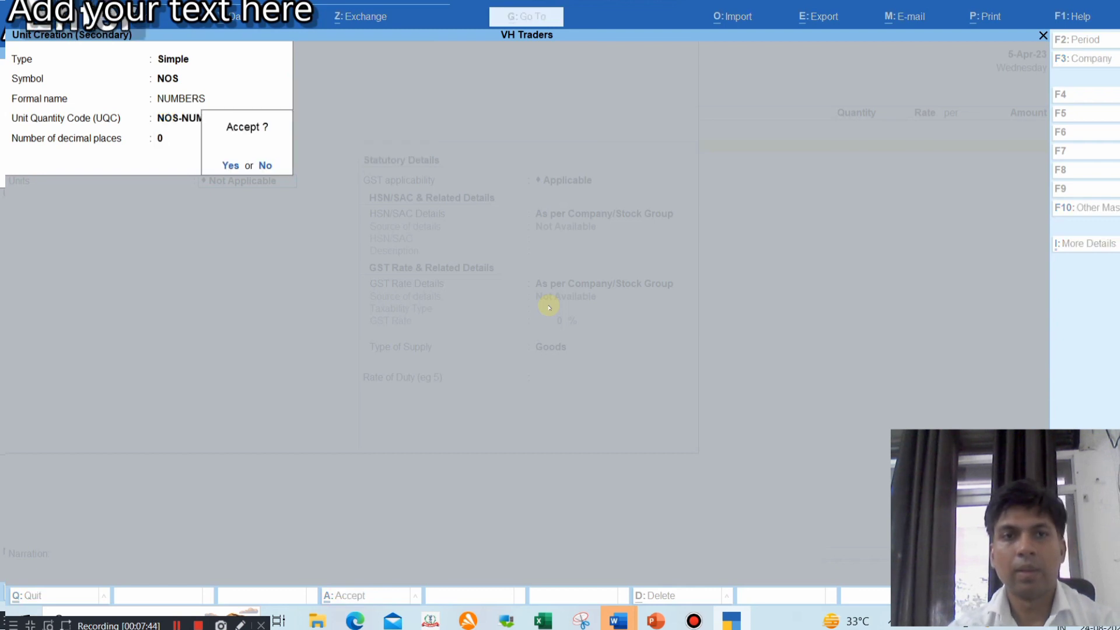
pyautogui.press('Return')
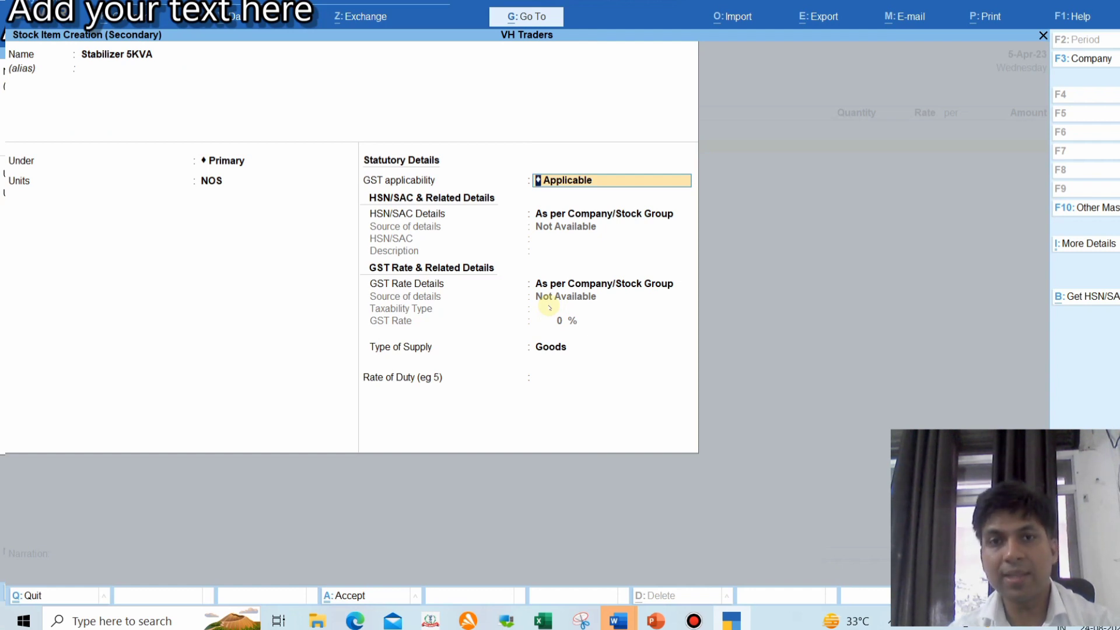
# Set Stabilizer 5KVA's HSN/SAC Details to 'Specify Details Here'
pyautogui.press('Return')
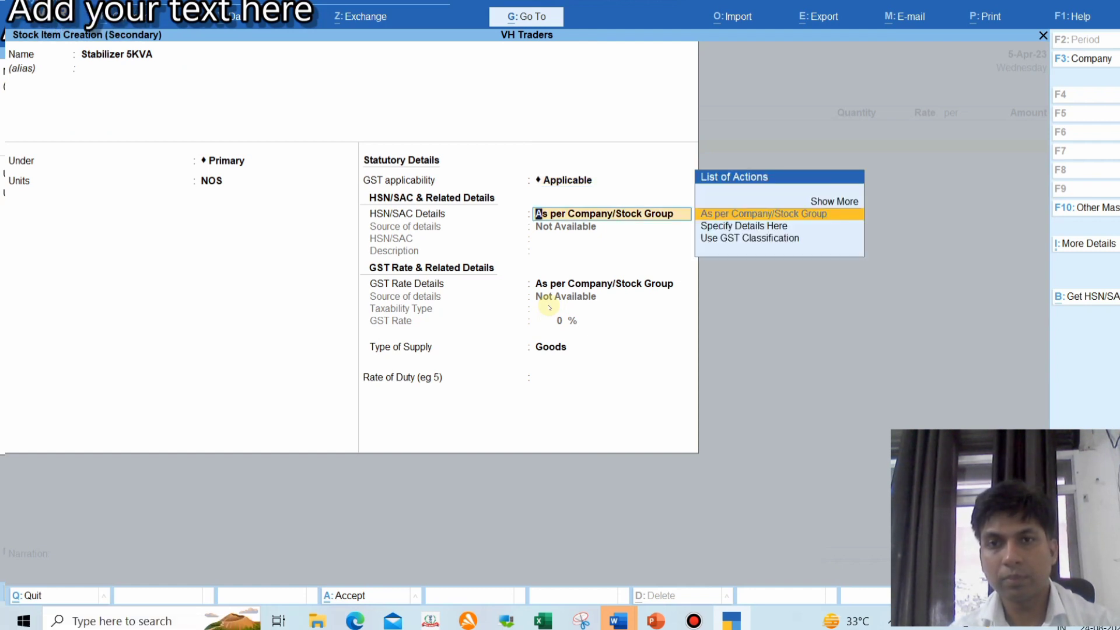
pyautogui.press('Down')
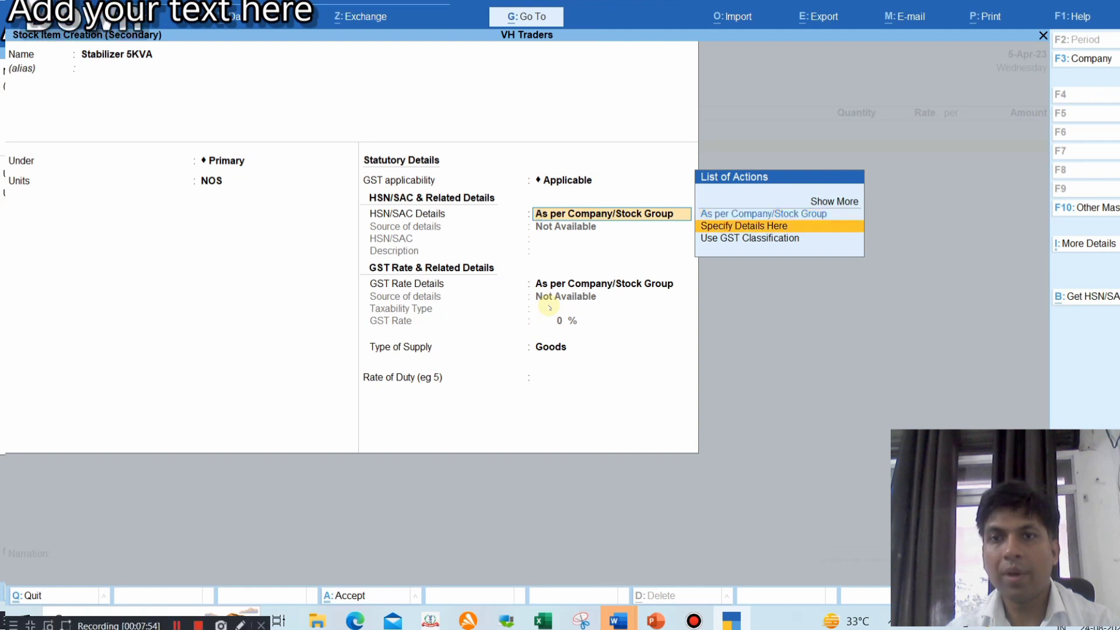
pyautogui.press('Return')
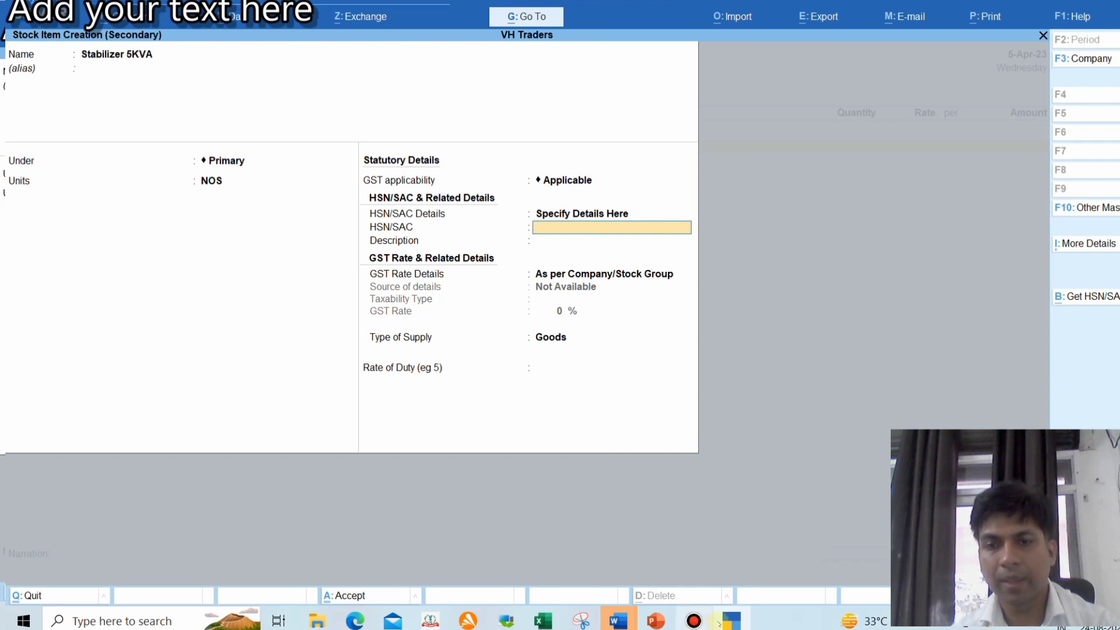
pyautogui.moveTo(726, 619)
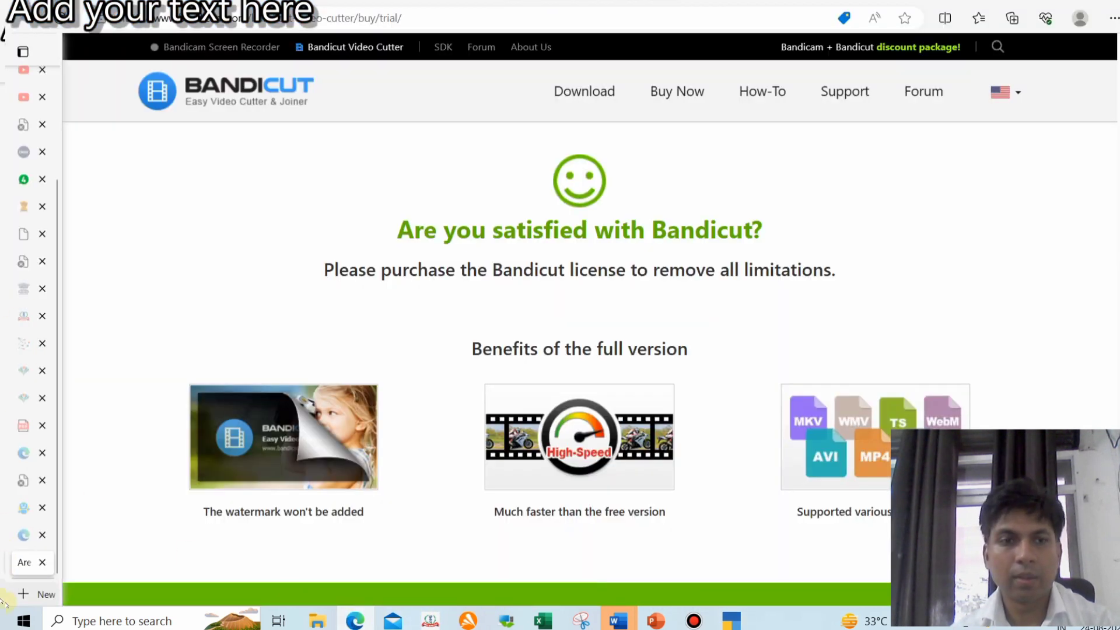
# Google 'stabilizer hsn code' to find HSN 85044040 at 18% GST, then return to TallyPrime
pyautogui.click(24, 594)
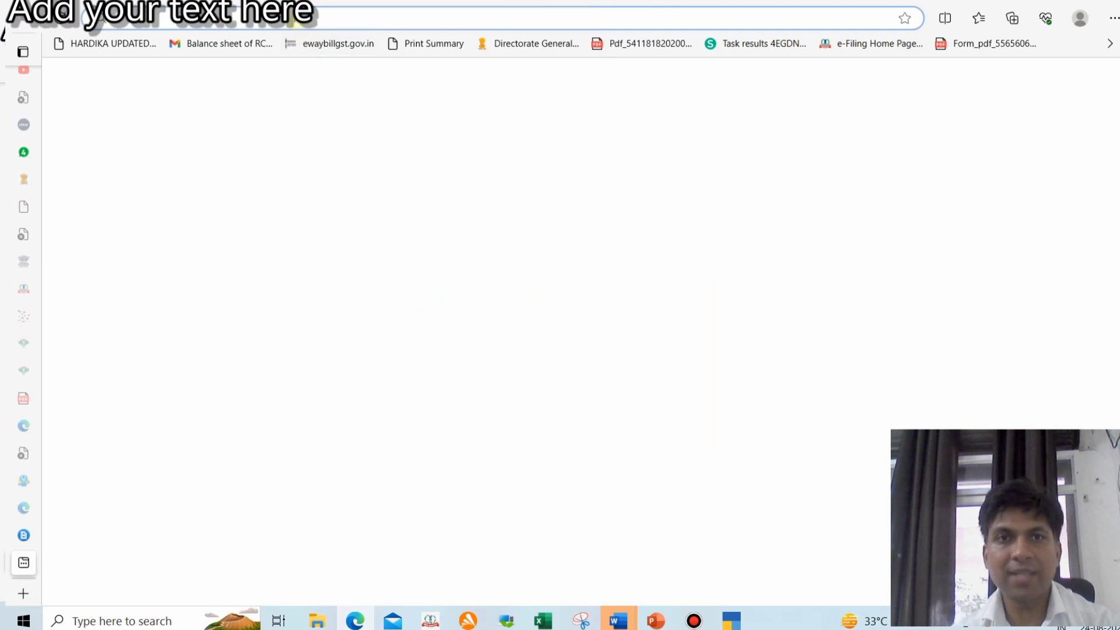
pyautogui.write('go')
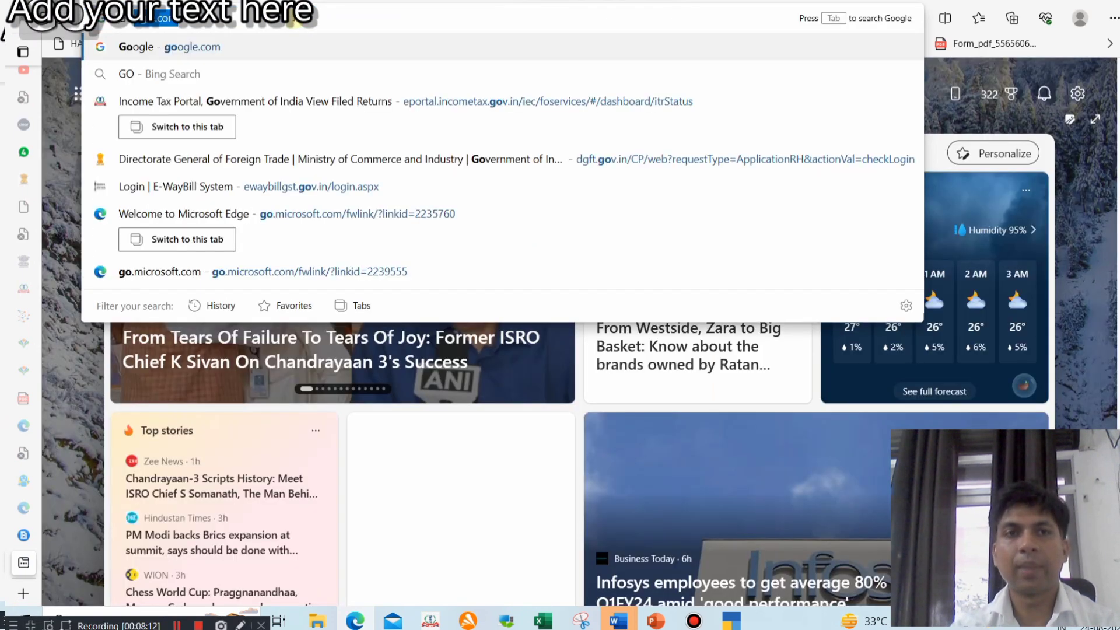
pyautogui.press('Return')
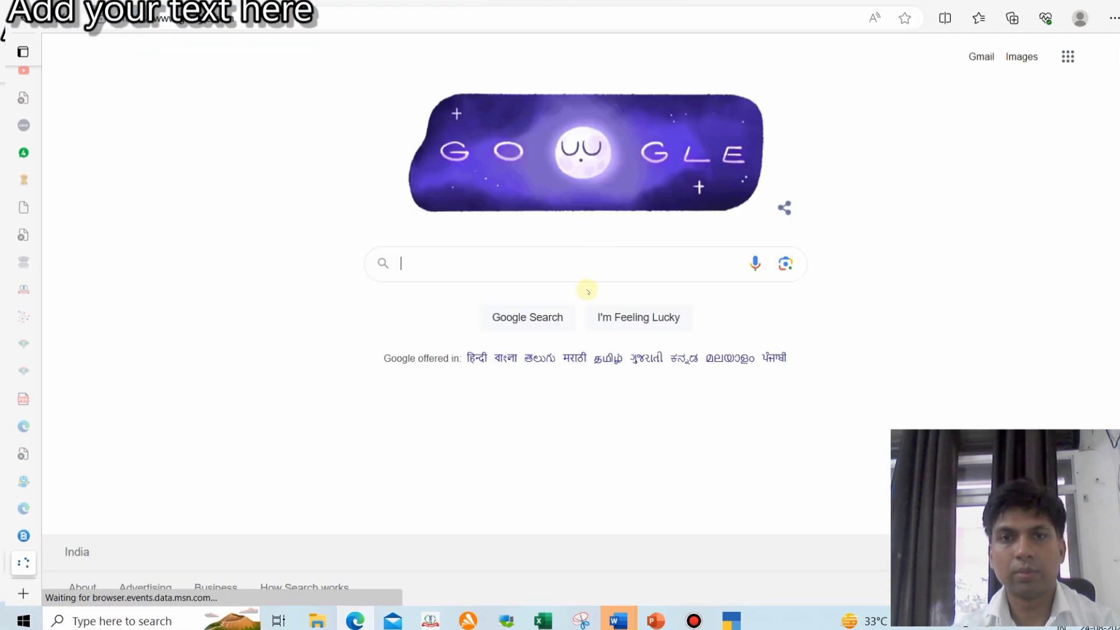
pyautogui.write('STABL')
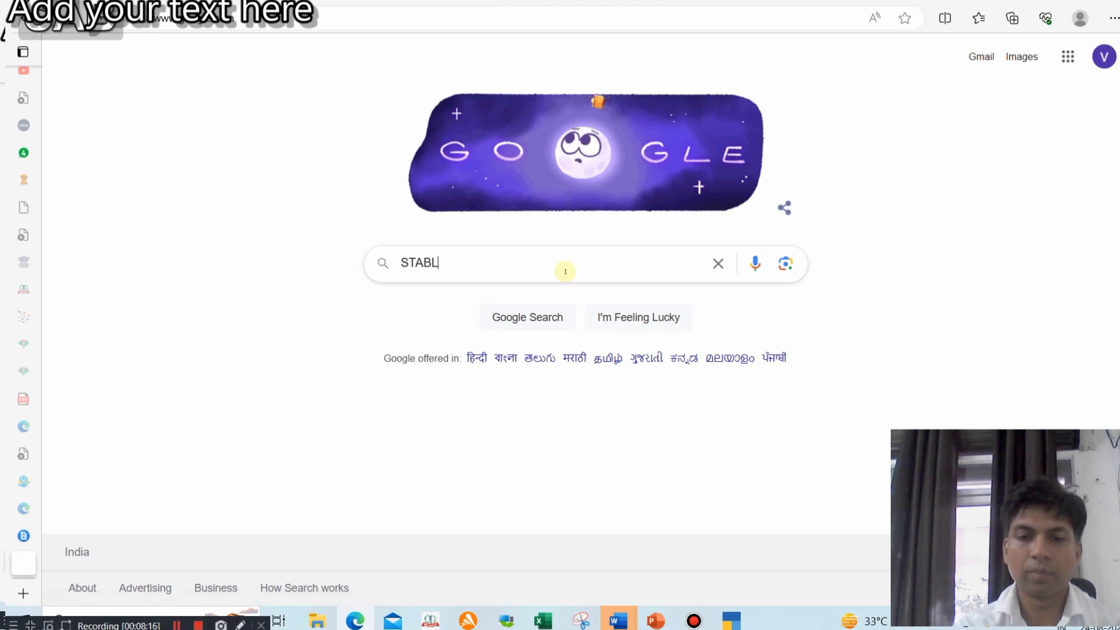
pyautogui.write('IZER HSN')
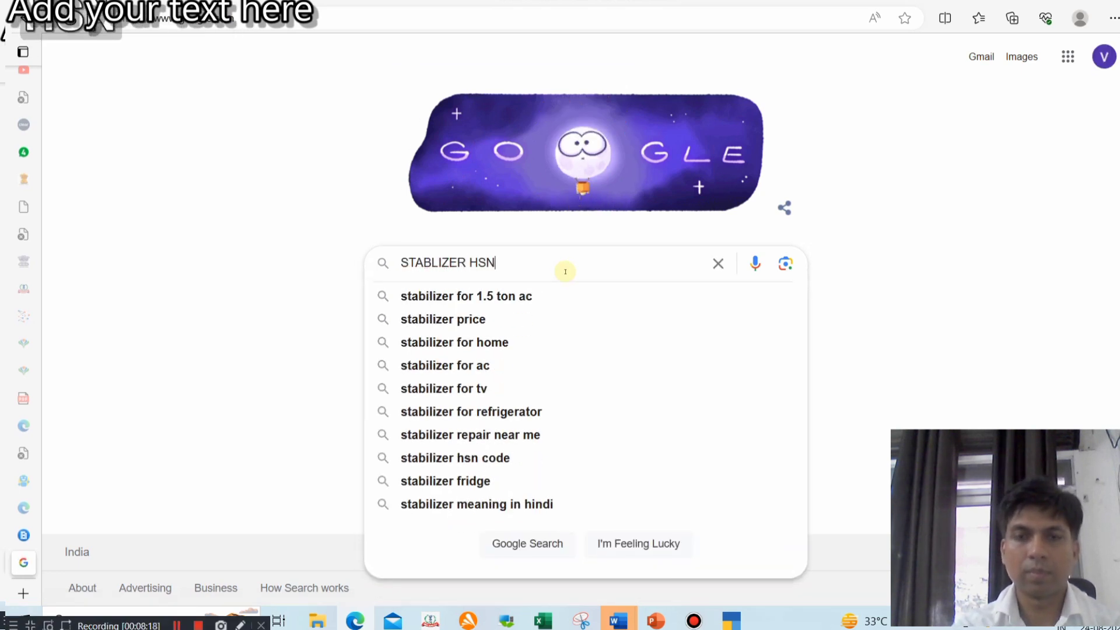
pyautogui.press('Up')
pyautogui.press('Up')
pyautogui.press('Up')
pyautogui.press('Return')
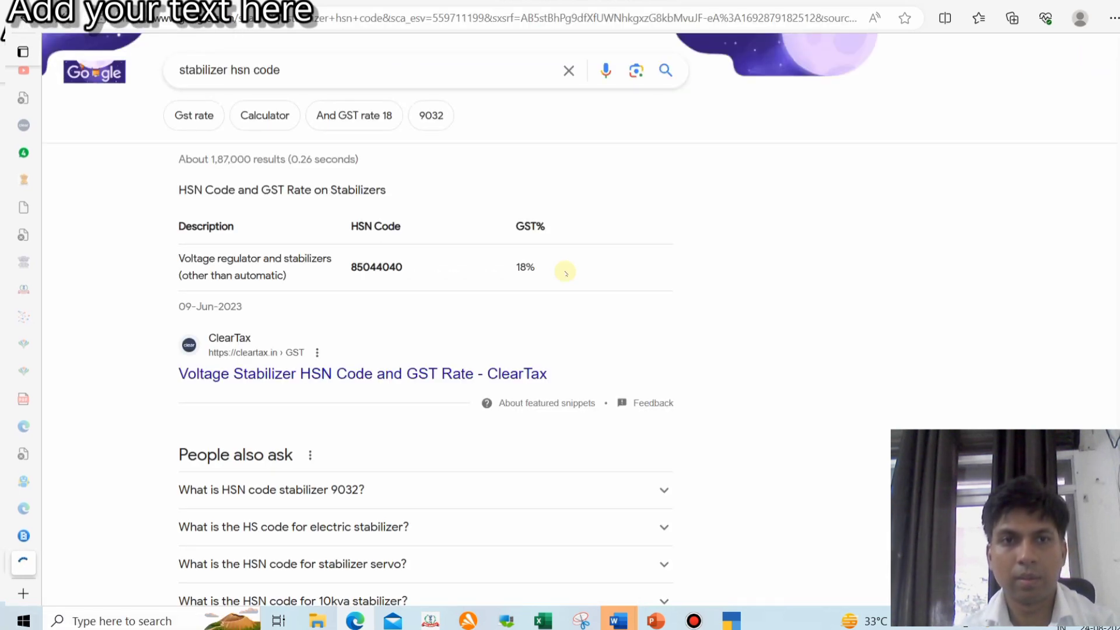
pyautogui.hotkey('alt', 'Tab')
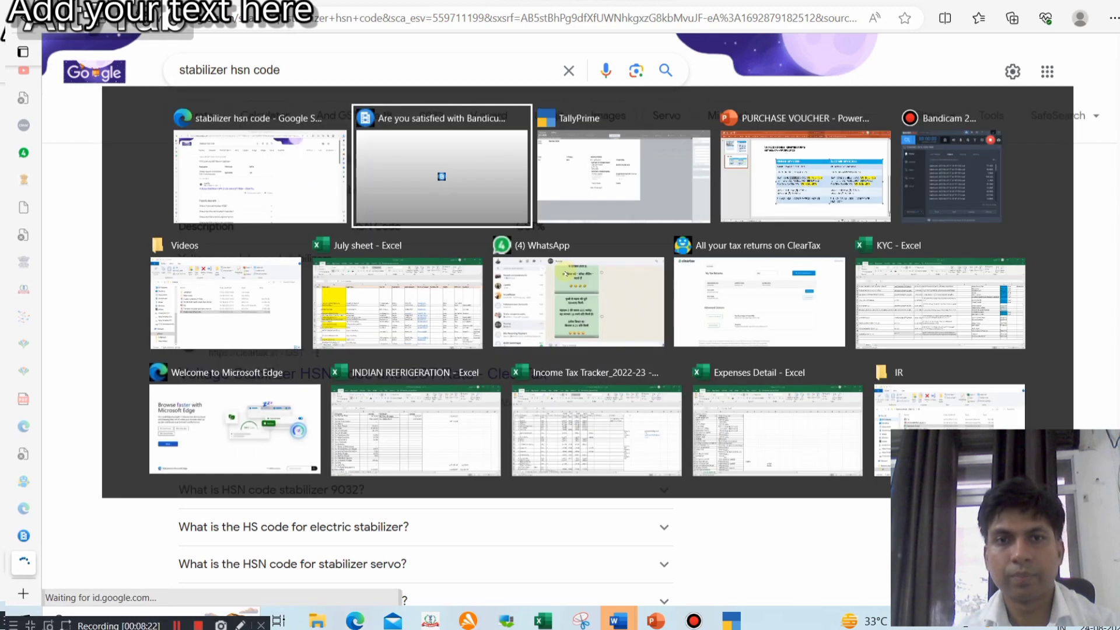
pyautogui.hotkey('alt', 'Tab')
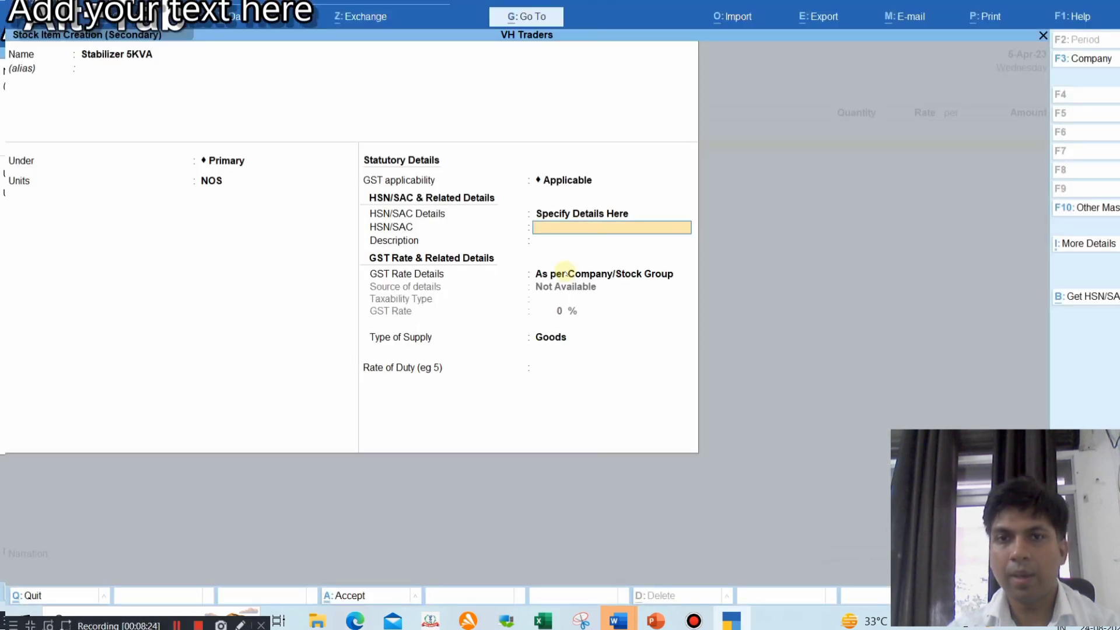
# Give Stabilizer 5KVA HSN 8504, Taxable at 18% GST as Goods, and save the item
pyautogui.write('8504')
pyautogui.press('Return')
pyautogui.press('Return')
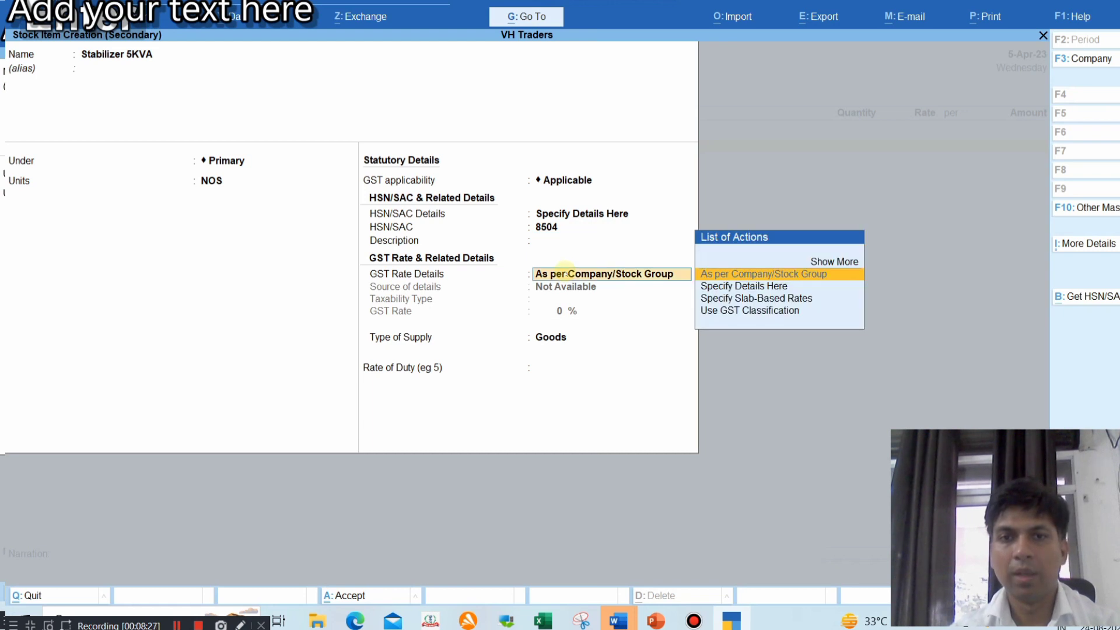
pyautogui.press('Down')
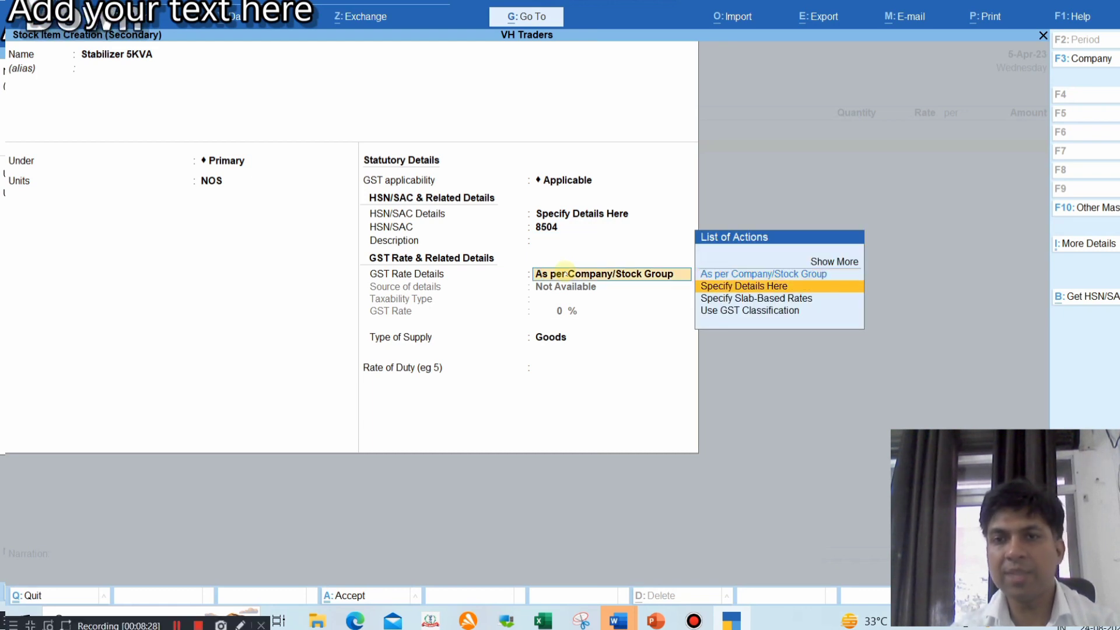
pyautogui.press('Return')
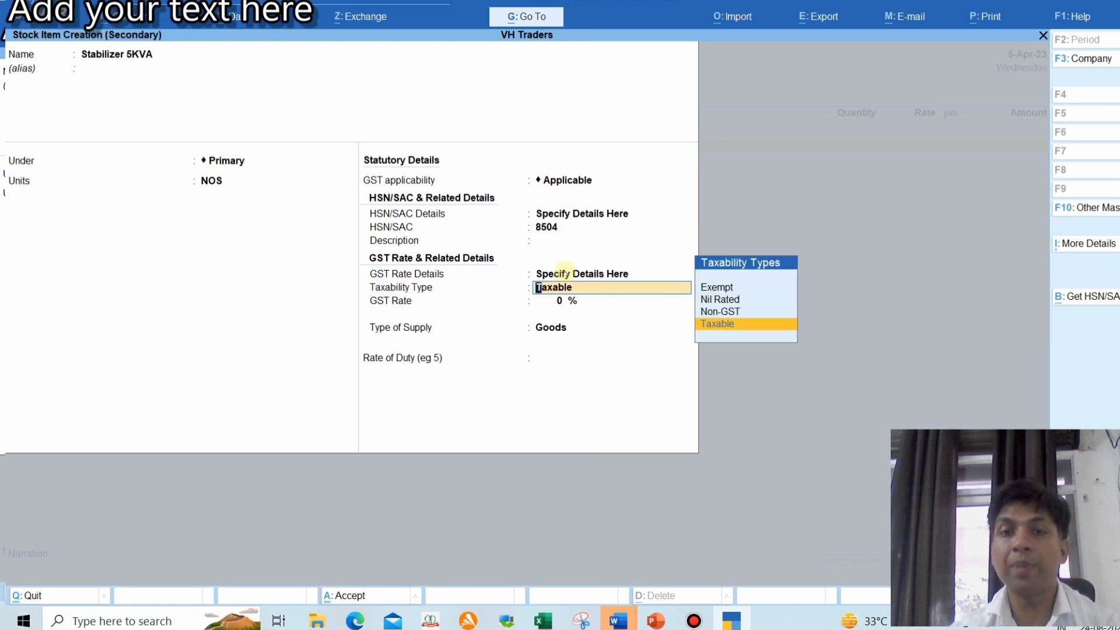
pyautogui.press('Return')
pyautogui.write('18')
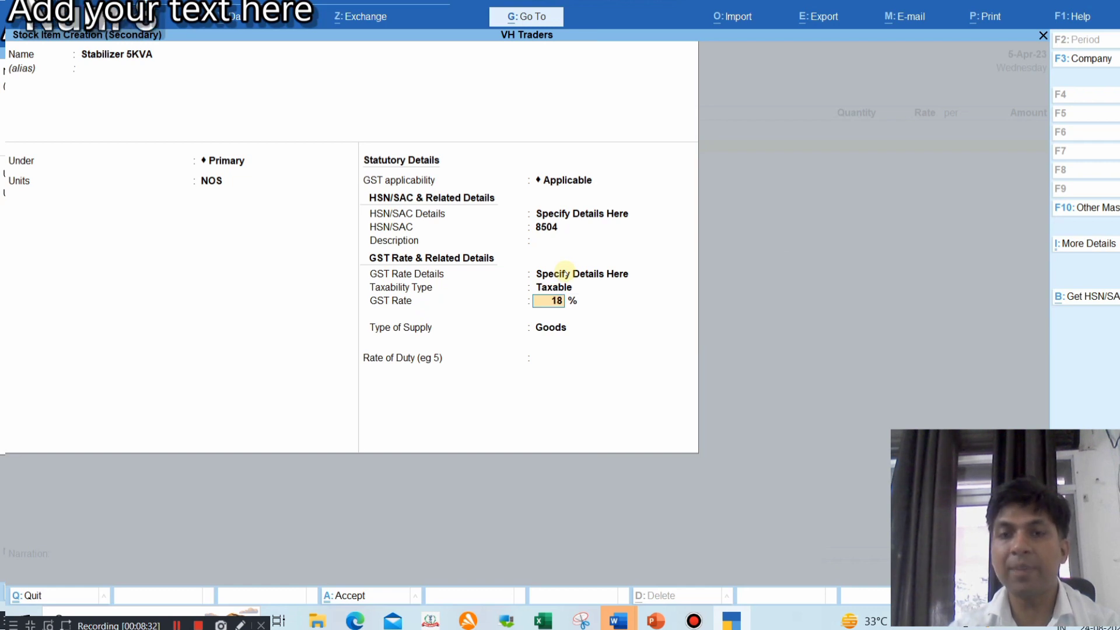
pyautogui.press('Return')
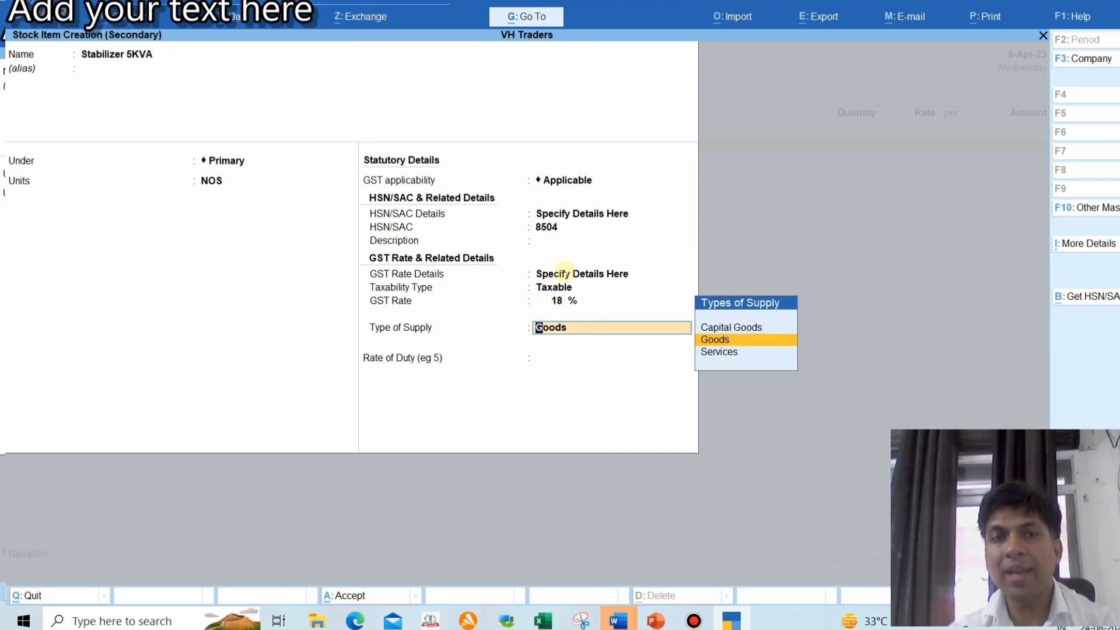
pyautogui.press('Return')
pyautogui.press('Return')
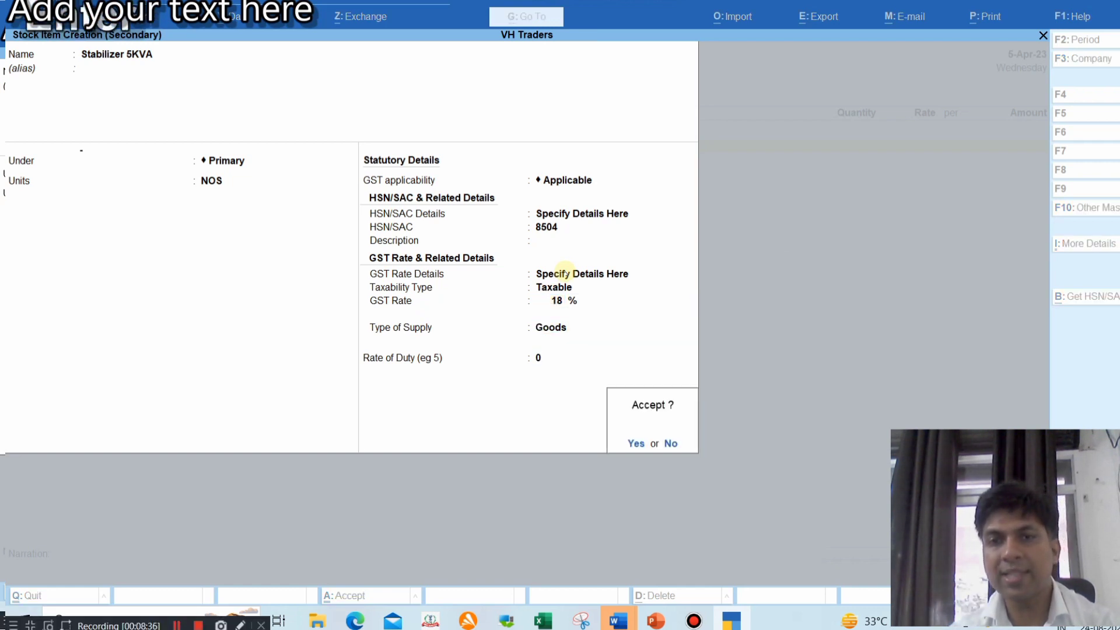
pyautogui.press('Return')
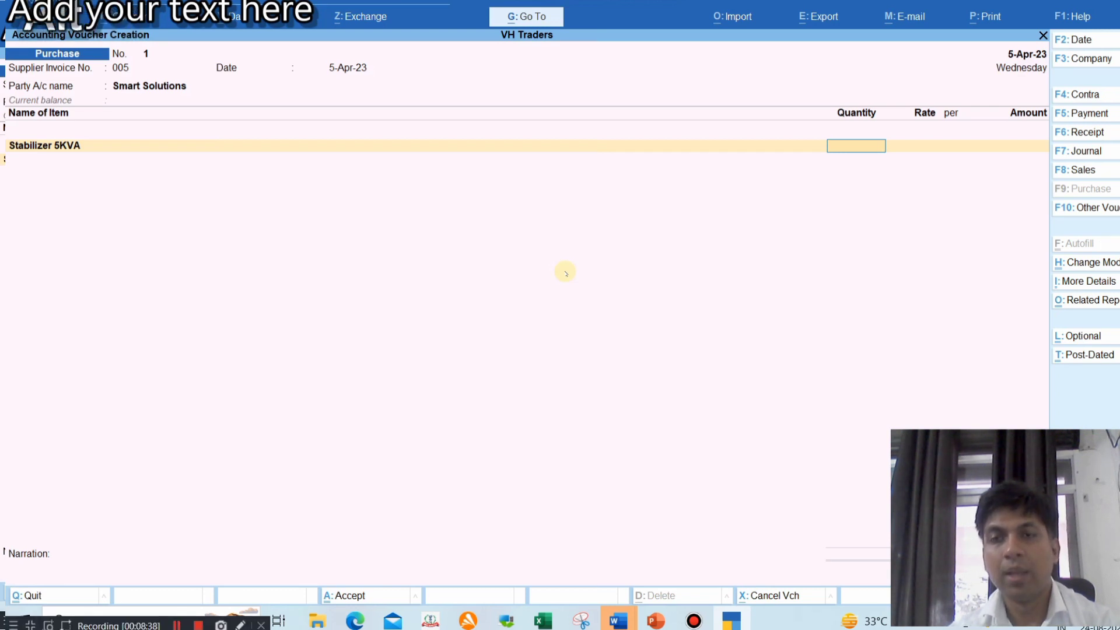
# Enter 5 NOS of Stabilizer 5KVA at rate 1928, giving 9,640.00, from the vendor slide
pyautogui.hotkey('alt', 'Tab')
pyautogui.hotkey('alt', 'Tab')
pyautogui.hotkey('alt', 'Tab')
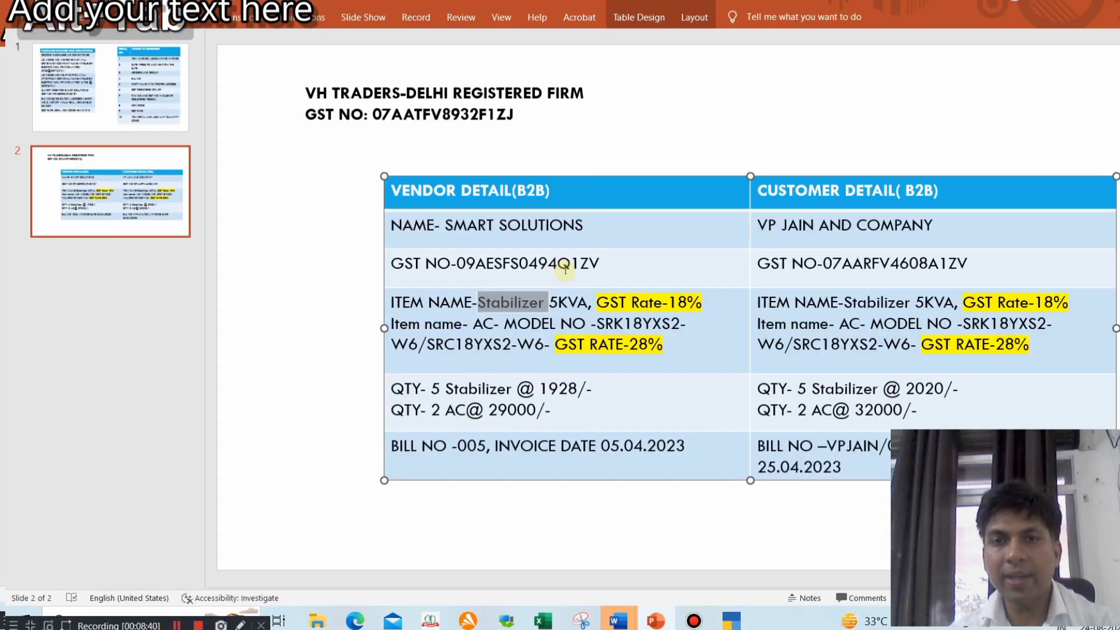
pyautogui.click(457, 389)
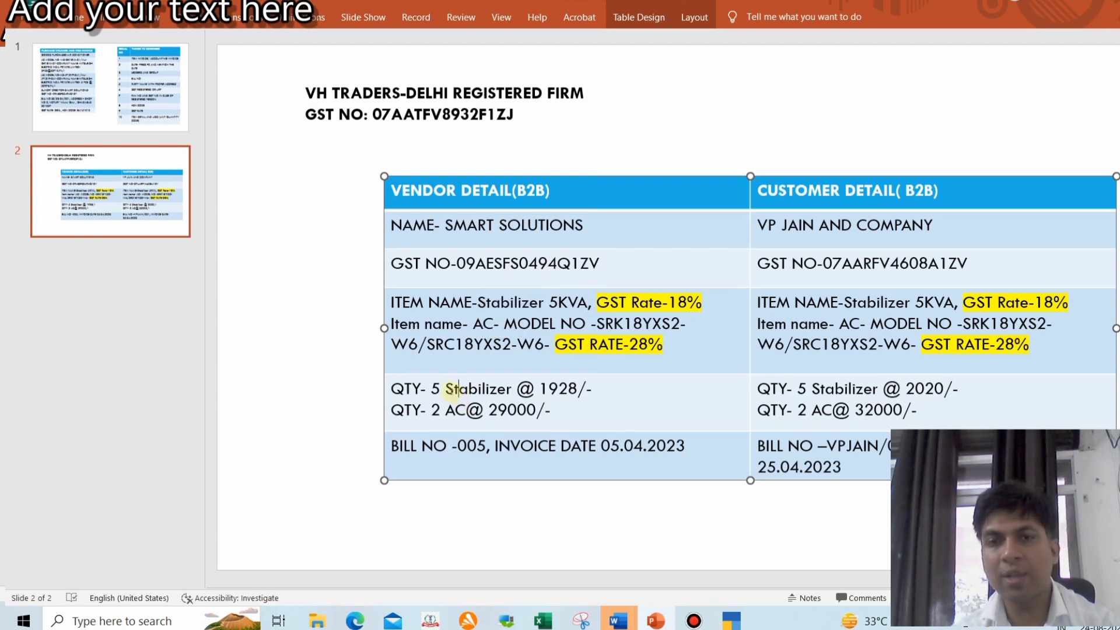
pyautogui.hotkey('alt', 'Tab')
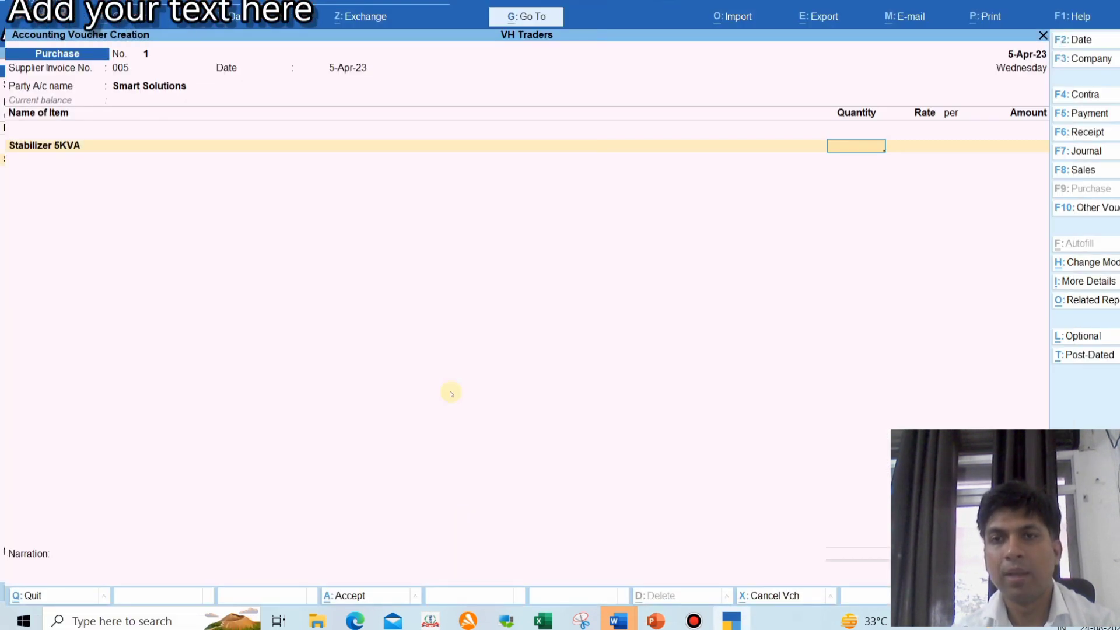
pyautogui.write('5')
pyautogui.press('Return')
pyautogui.write('1928')
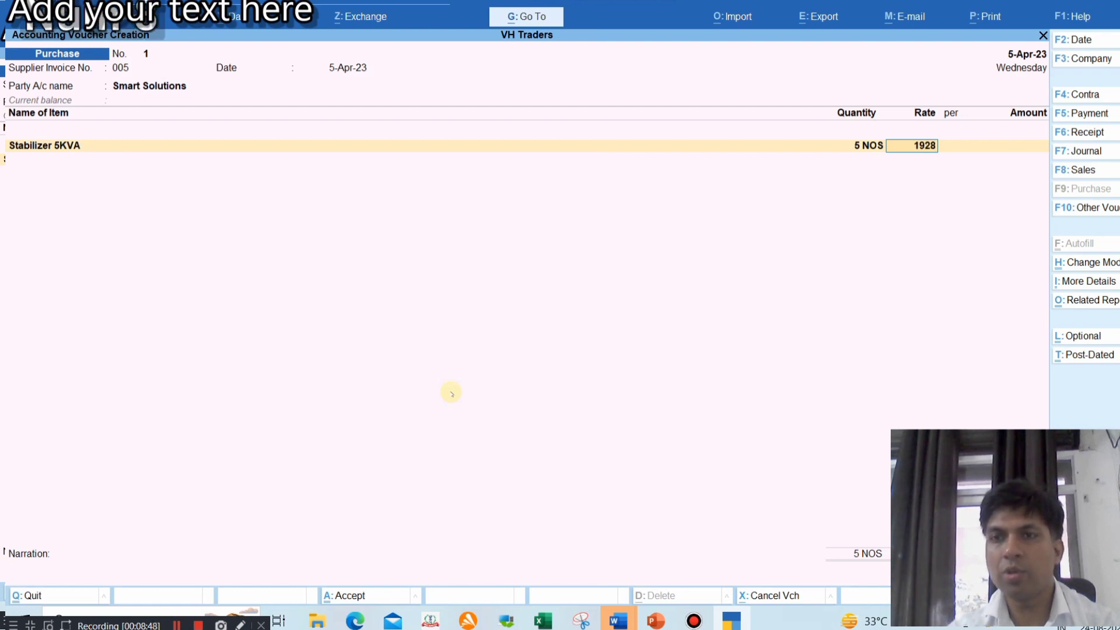
pyautogui.press('Return')
pyautogui.press('Return')
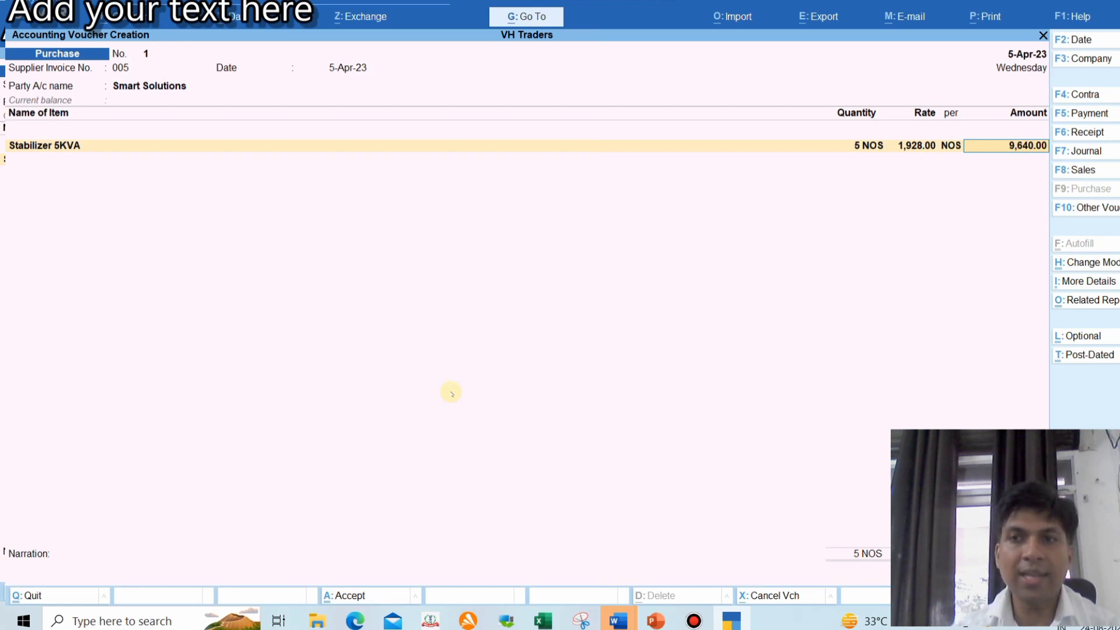
pyautogui.press('Return')
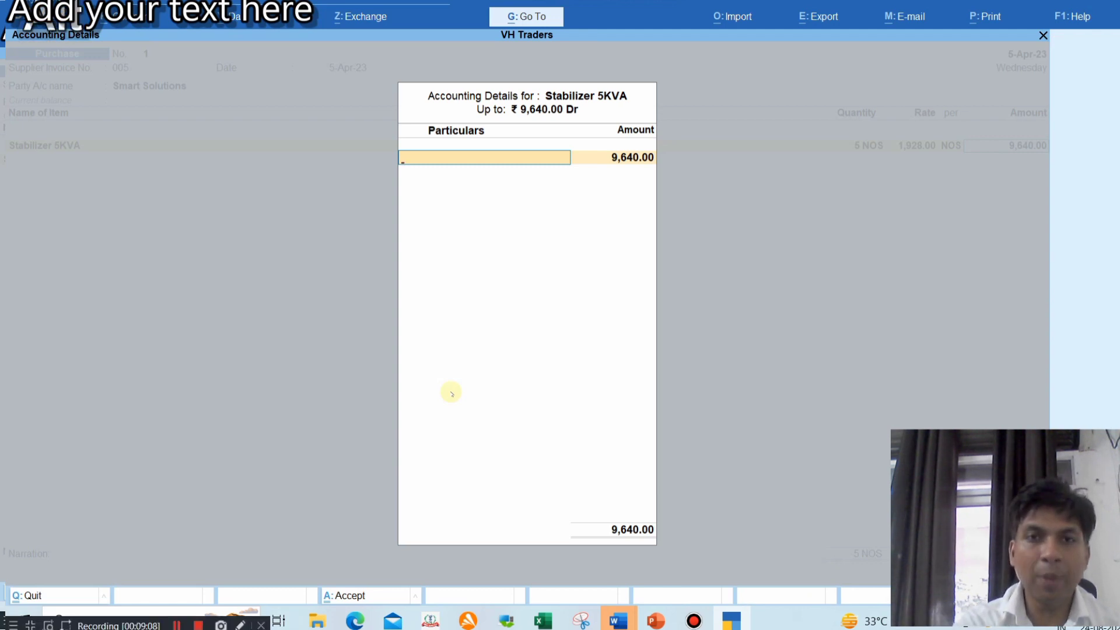
# Create ledger 'Purchase 18%' under Purchase Accounts for Goods and allocate the 9,640.00 to it
pyautogui.hotkey('alt', 'c')
pyautogui.write('P')
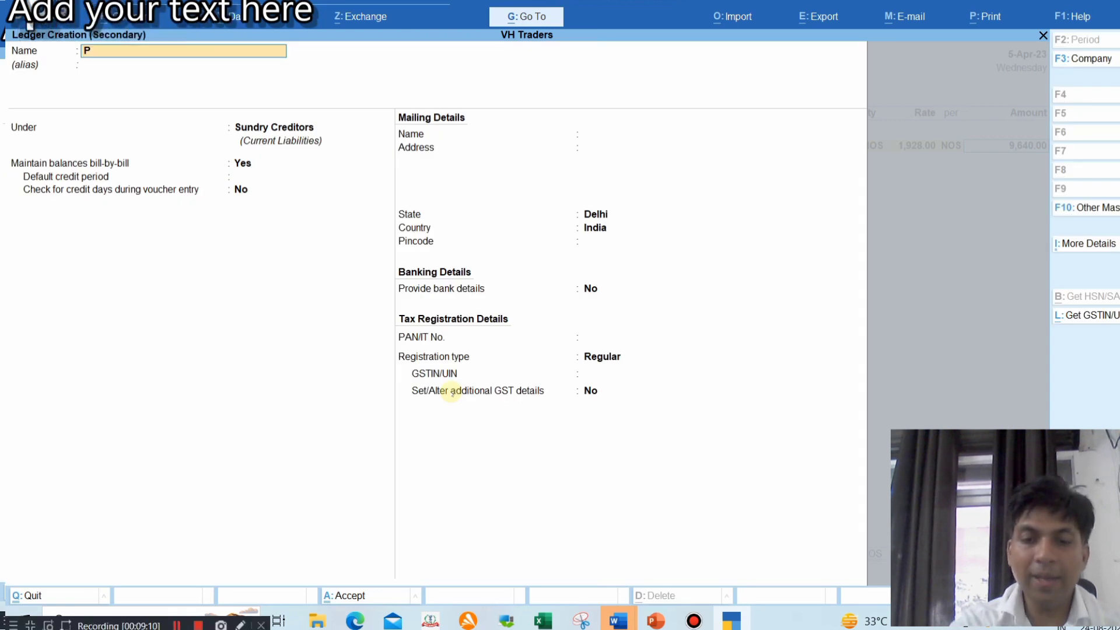
pyautogui.write('urchase')
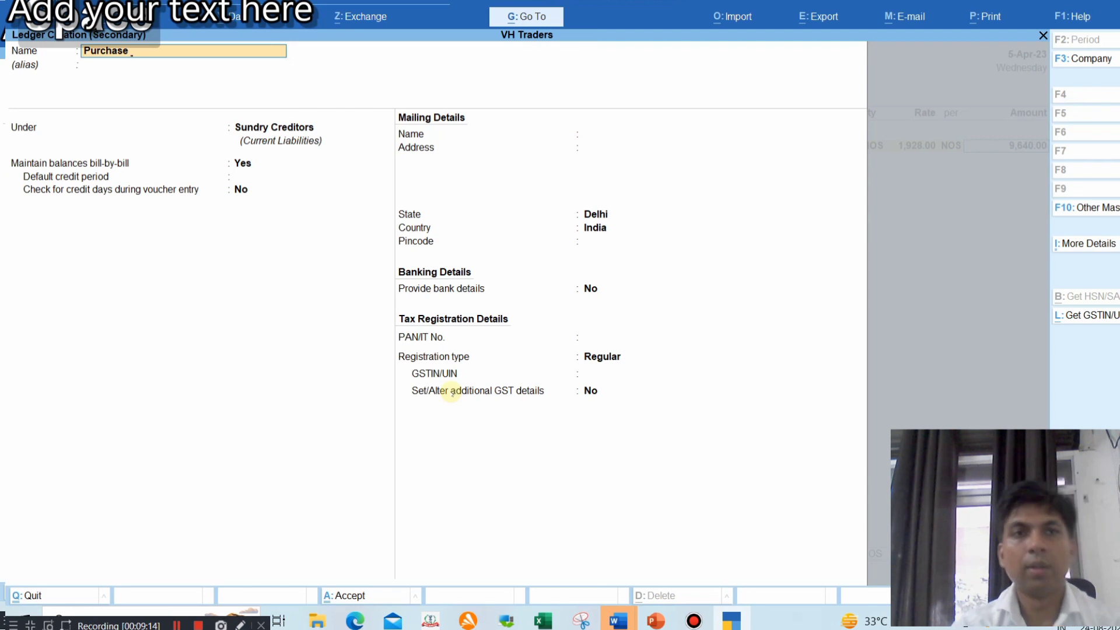
pyautogui.write(' 18%')
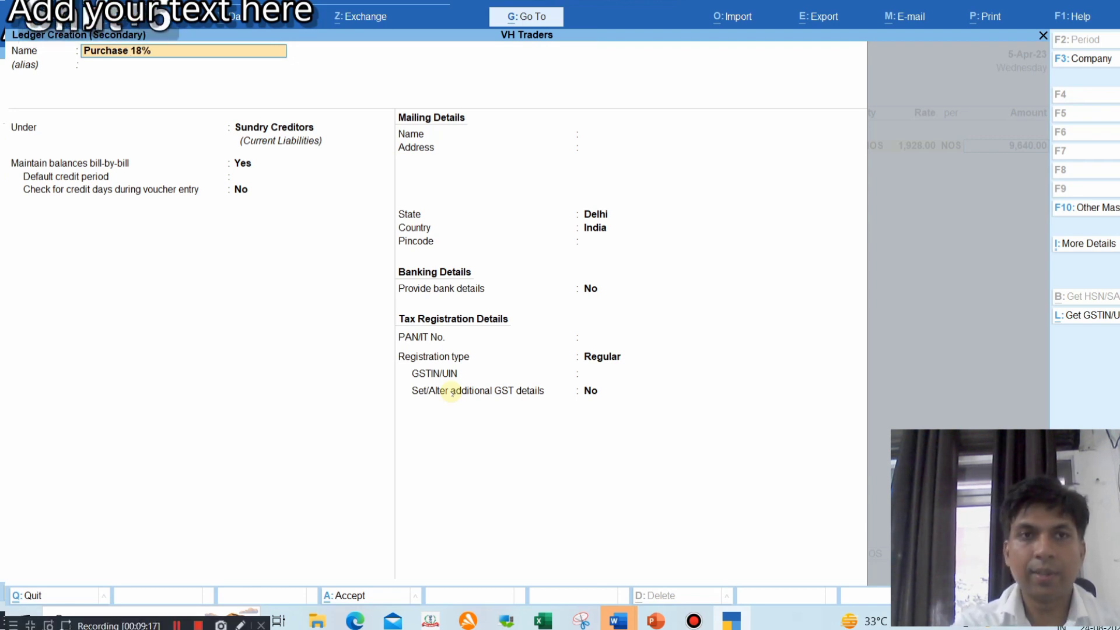
pyautogui.press('Return')
pyautogui.press('Return')
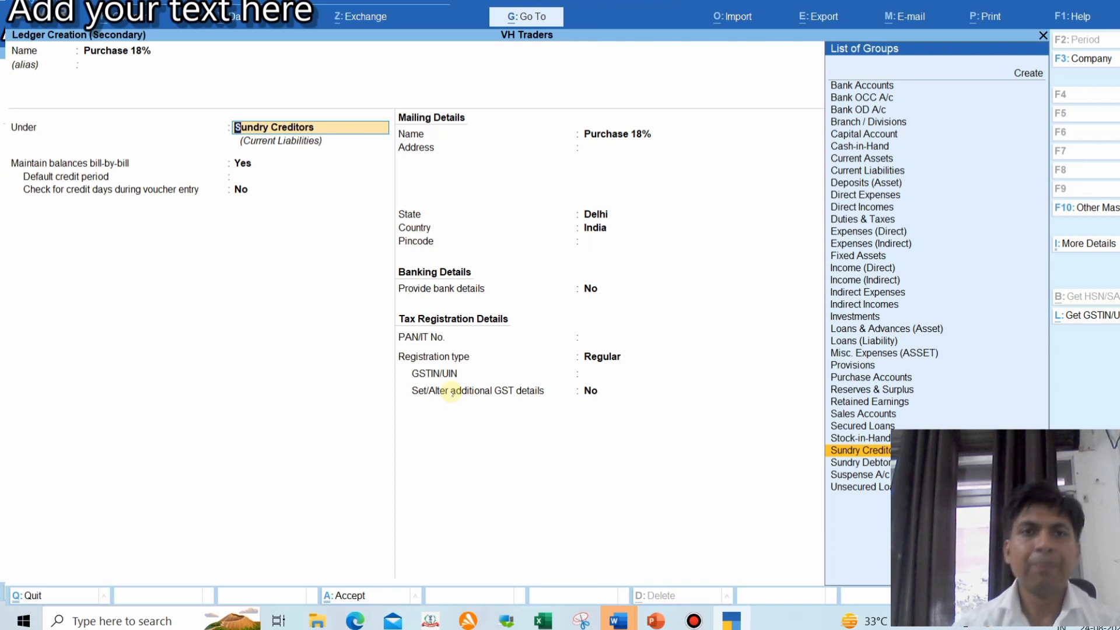
pyautogui.write('Pu')
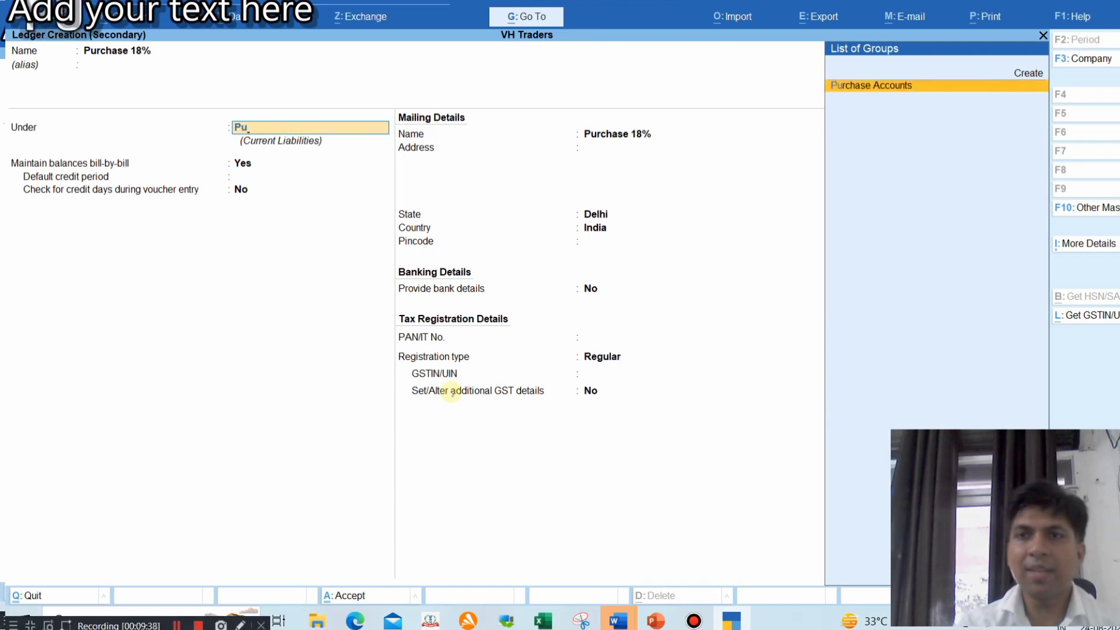
pyautogui.press('Return')
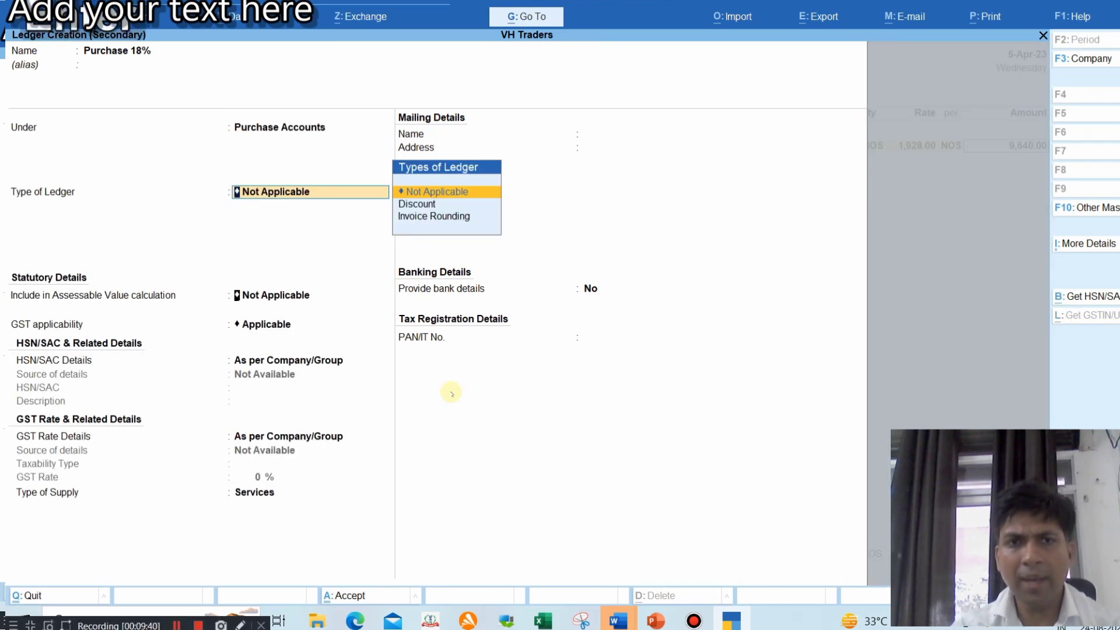
pyautogui.press('Return')
pyautogui.press('Return')
pyautogui.press('Return')
pyautogui.press('Return')
pyautogui.press('Return')
pyautogui.press('Return')
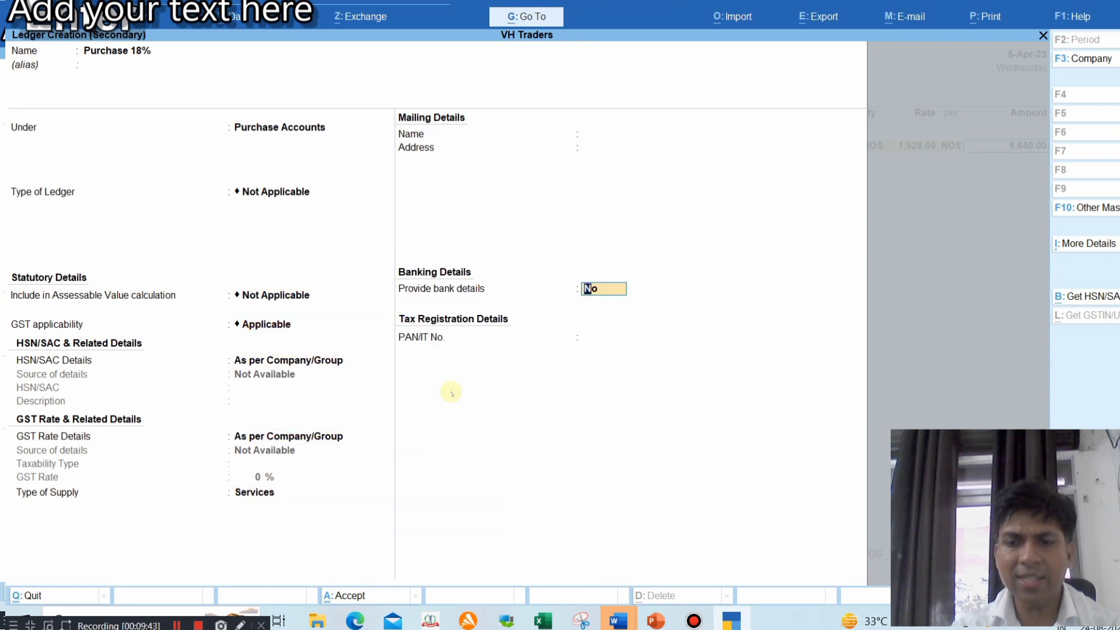
pyautogui.press('BackSpace')
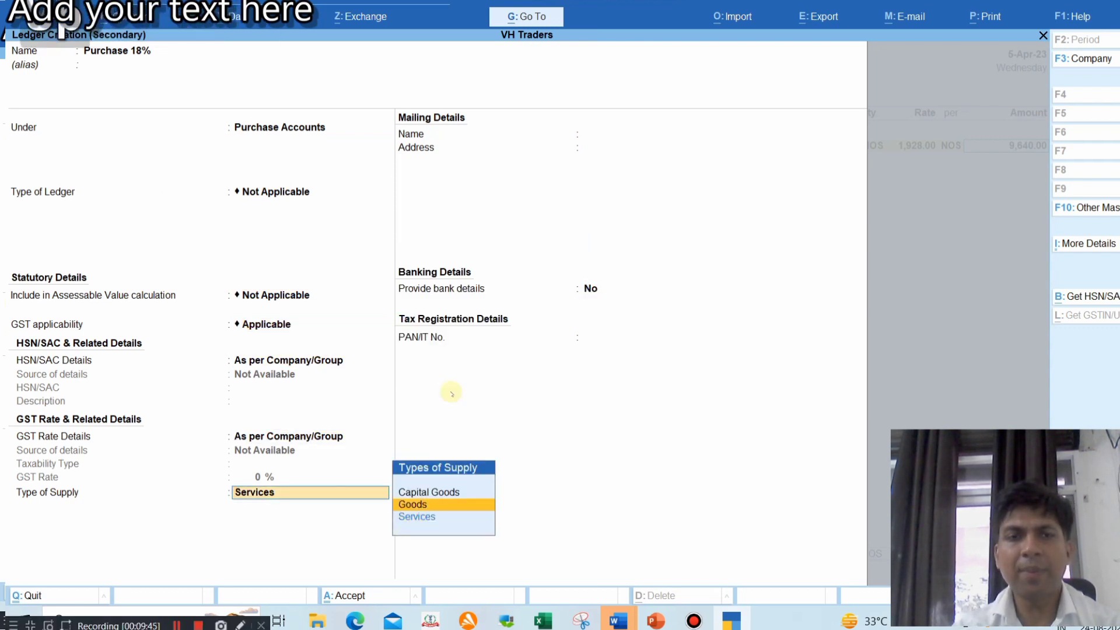
pyautogui.press('Return')
pyautogui.press('Return')
pyautogui.press('Return')
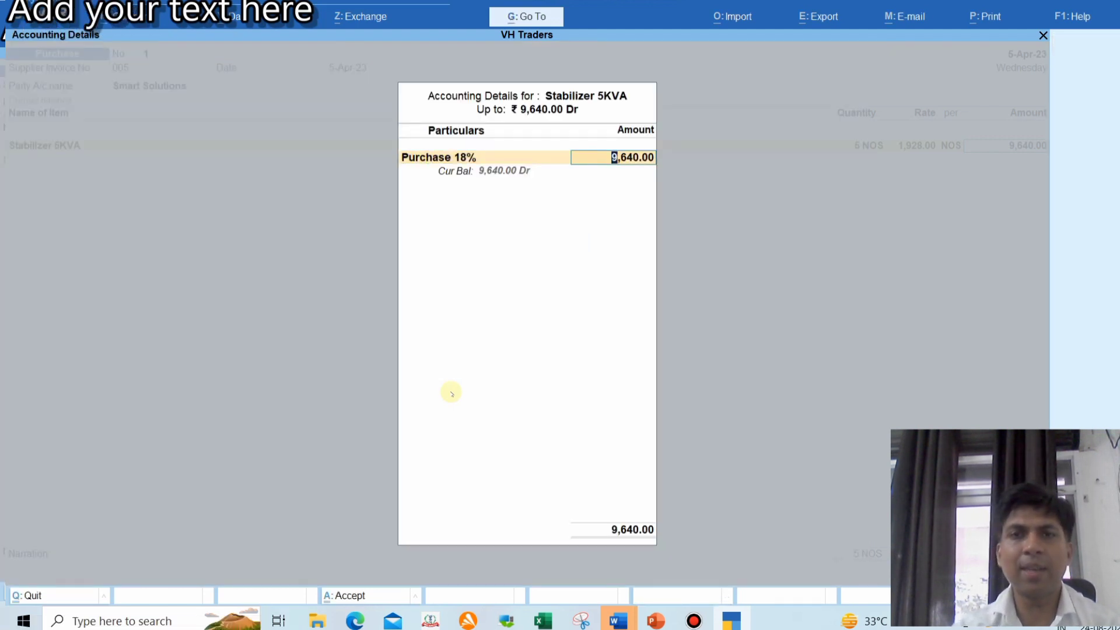
pyautogui.press('Return')
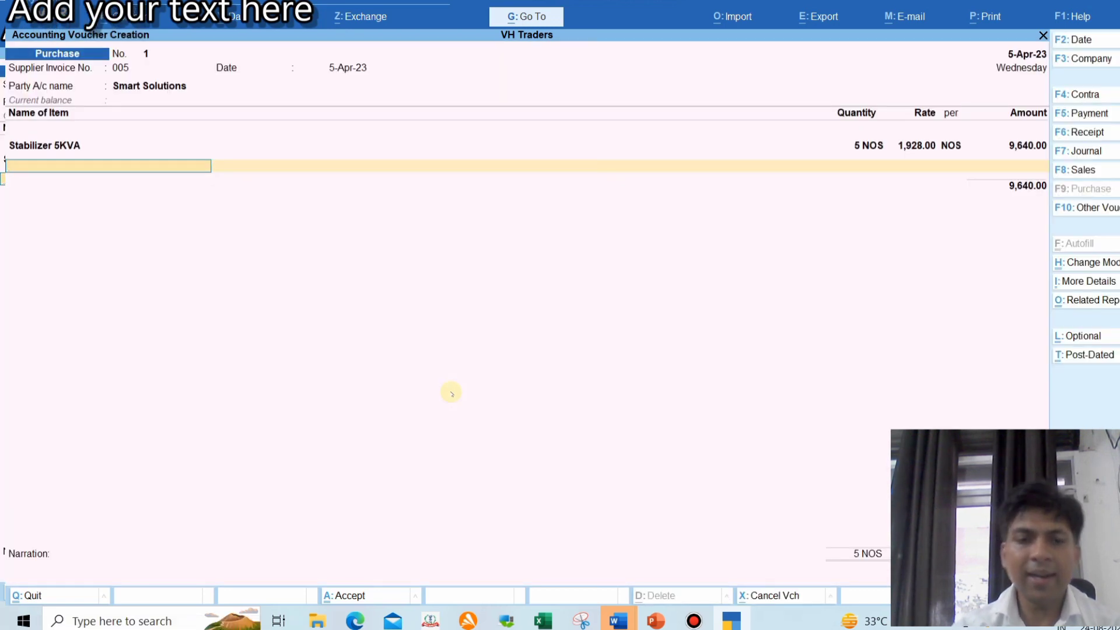
pyautogui.hotkey('alt', 'c')
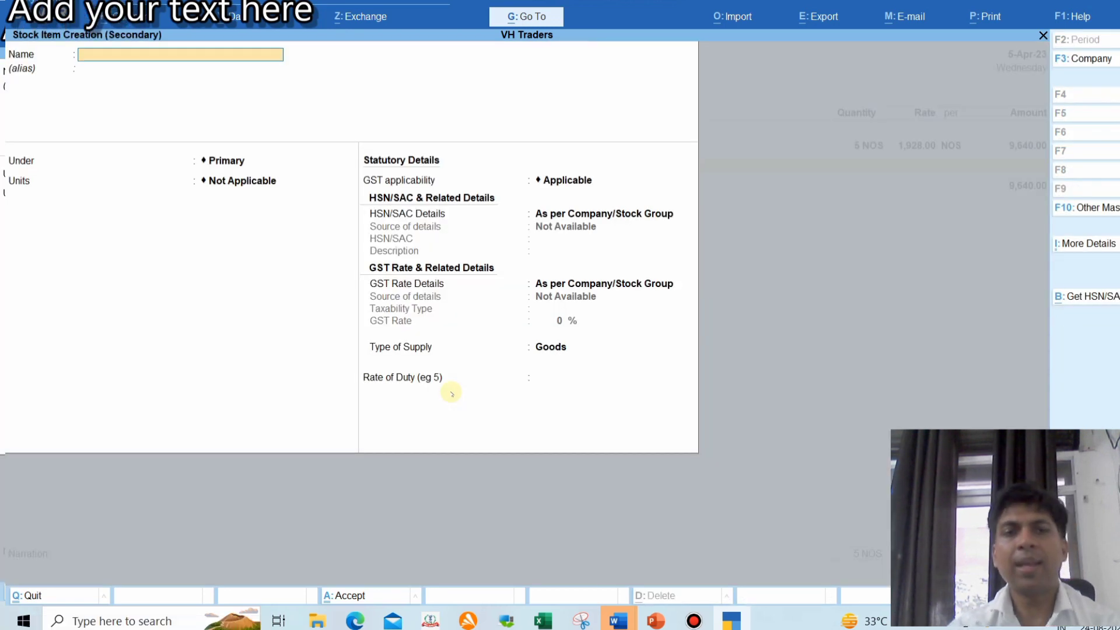
# Copy the AC model number SRK18YXS2-W6/SRC18YXS2-W6 from the vendor slide
pyautogui.hotkey('alt', 'Tab')
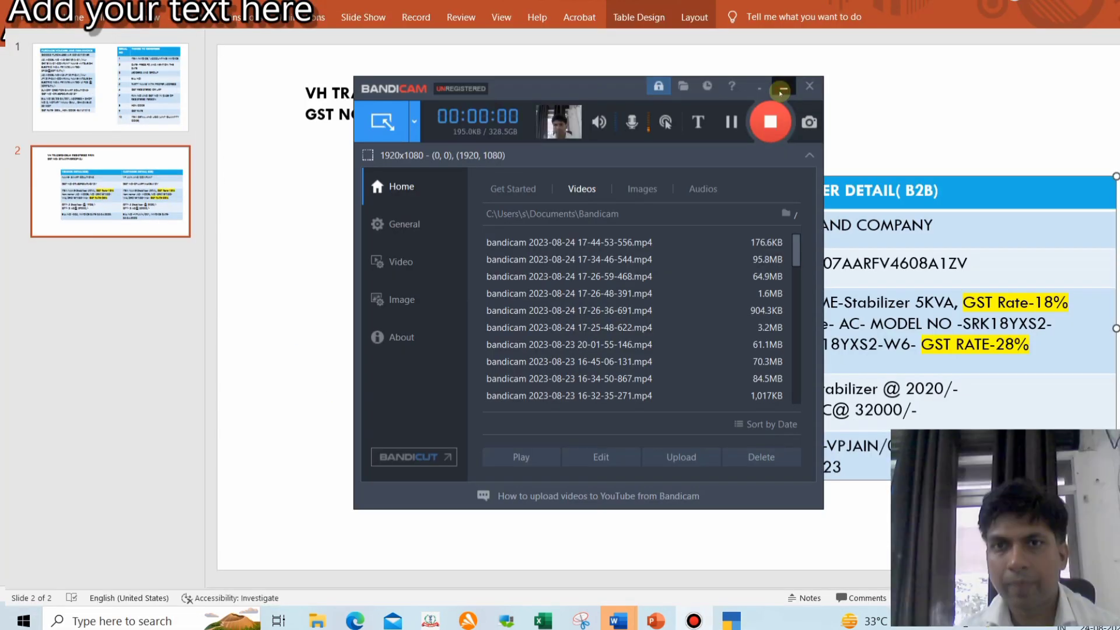
pyautogui.click(780, 92)
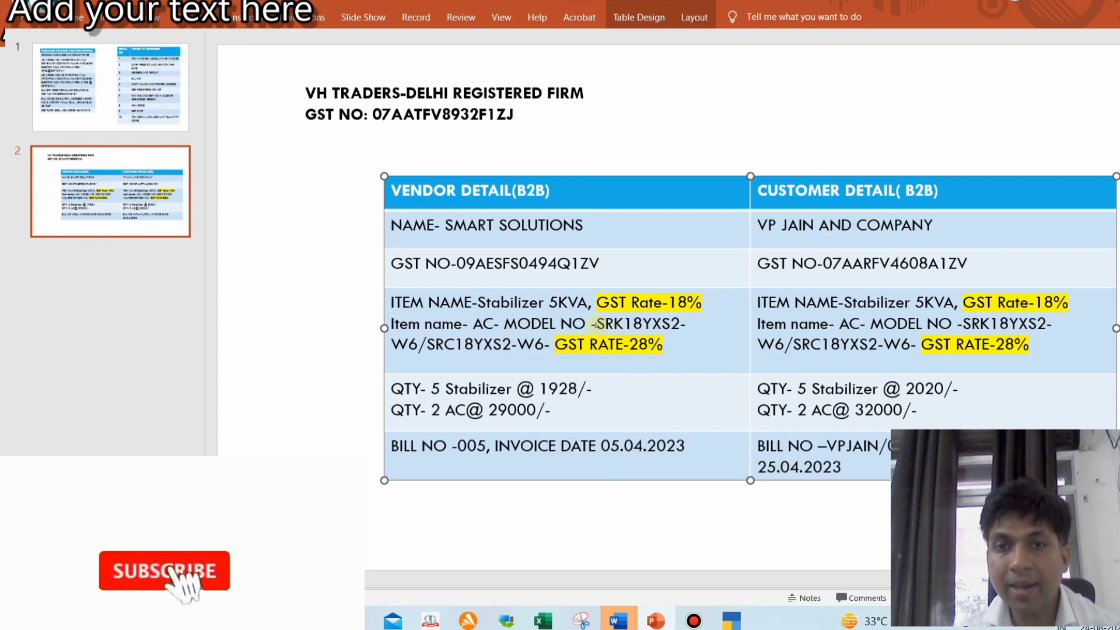
pyautogui.moveTo(595, 323); pyautogui.dragTo(545, 344)
pyautogui.hotkey('alt', 'Tab')
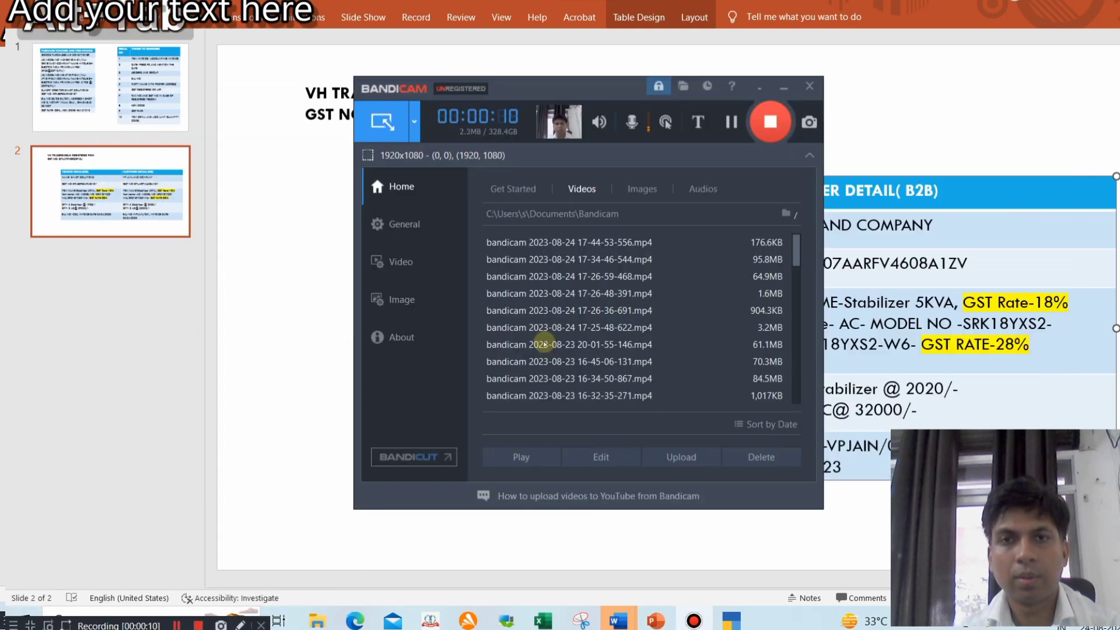
pyautogui.hotkey('alt', 'Tab')
pyautogui.hotkey('alt', 'Tab')
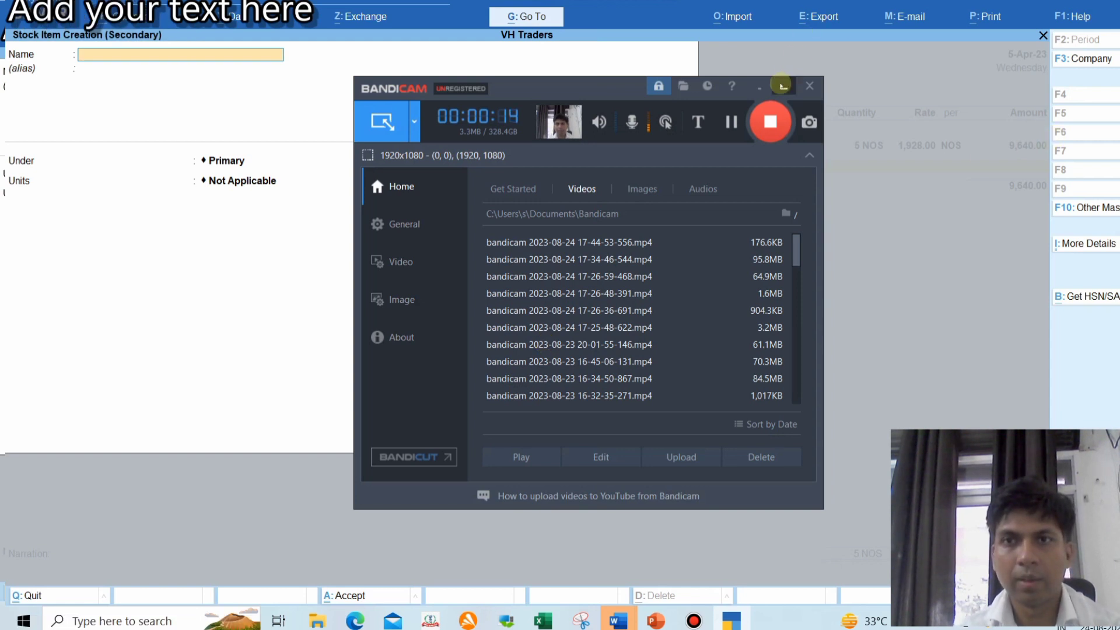
# Paste SRK18YXS2-W6/SRC18YXS2-W6 as the new stock item's name
pyautogui.click(783, 85)
pyautogui.hotkey('ctrl', 'alt', 'v')
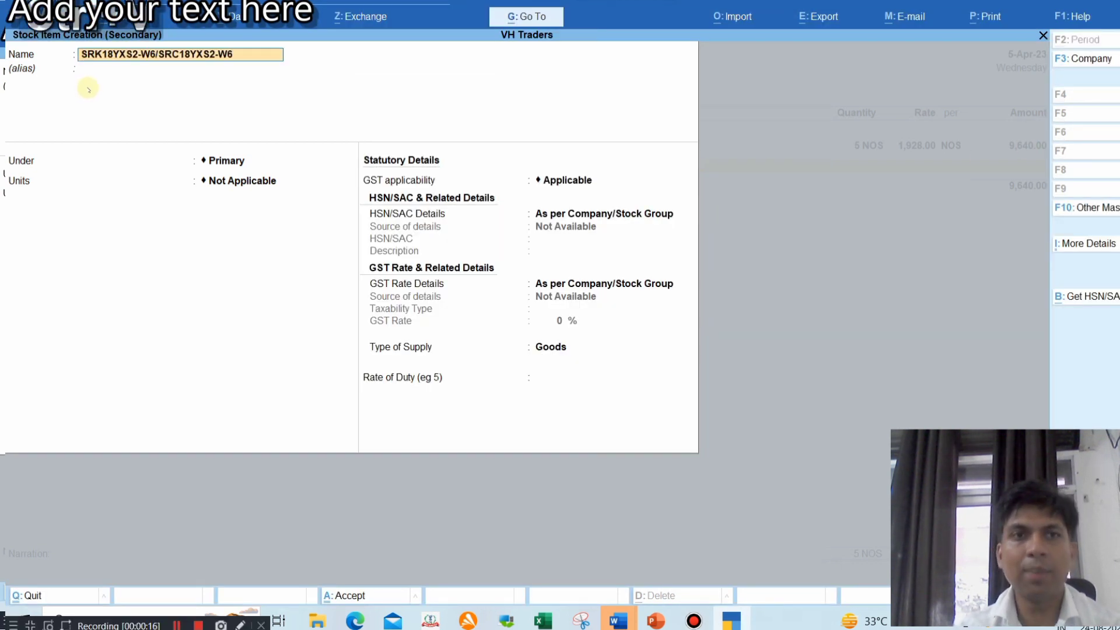
pyautogui.press('Return')
pyautogui.press('Return')
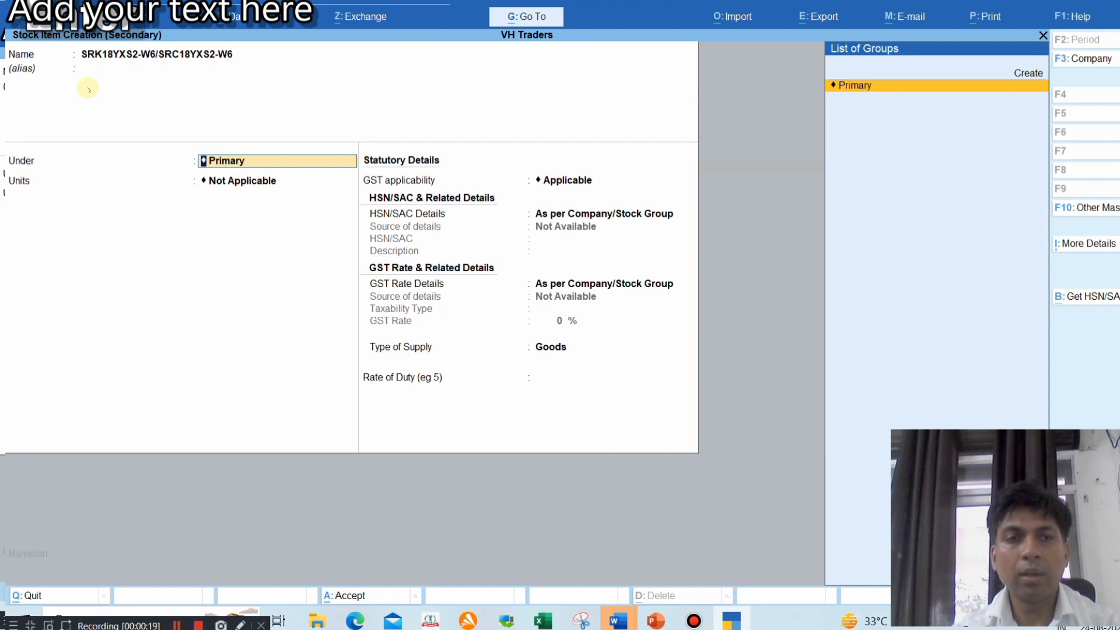
# Create a new stock group 'Mitsubishi' under Primary and place the item under it
pyautogui.hotkey('alt', 'c')
pyautogui.write('Mit')
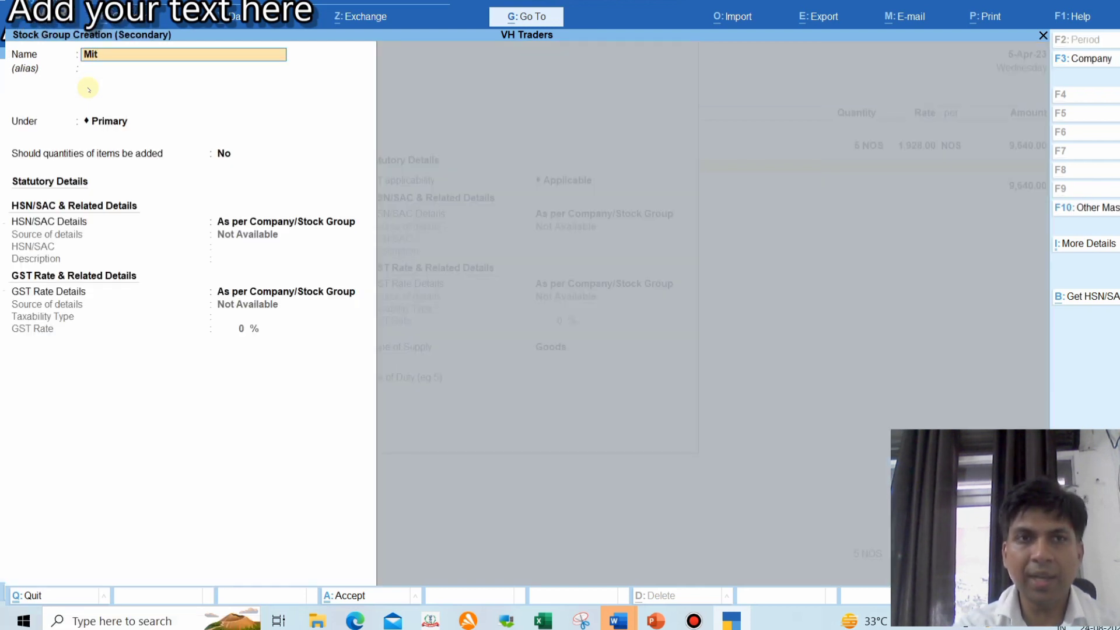
pyautogui.write('subishi')
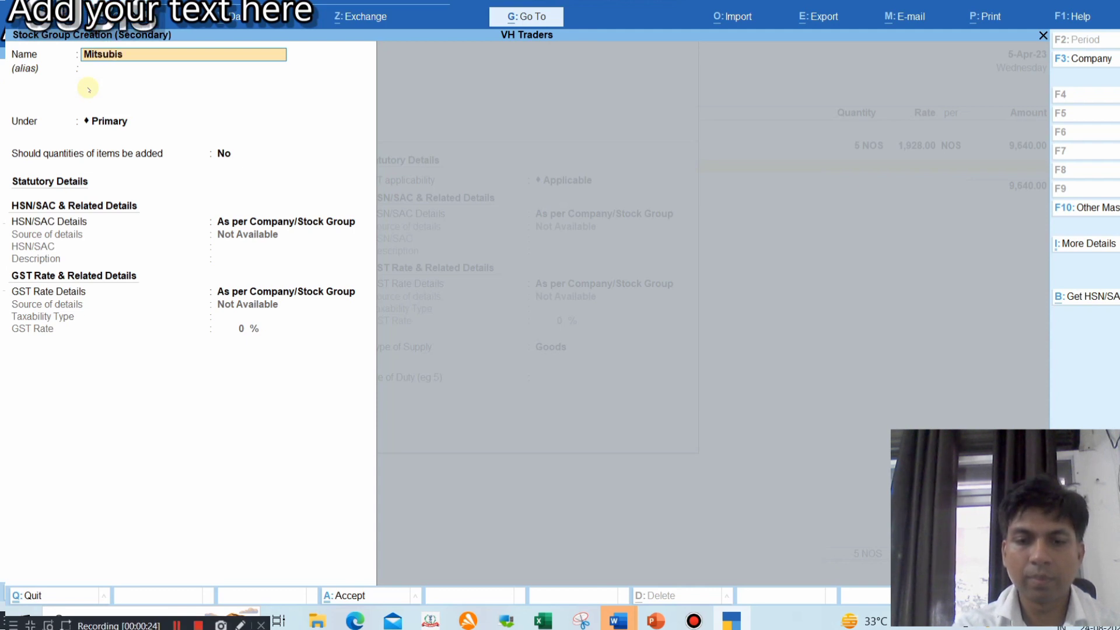
pyautogui.press('Return')
pyautogui.press('Return')
pyautogui.press('Return')
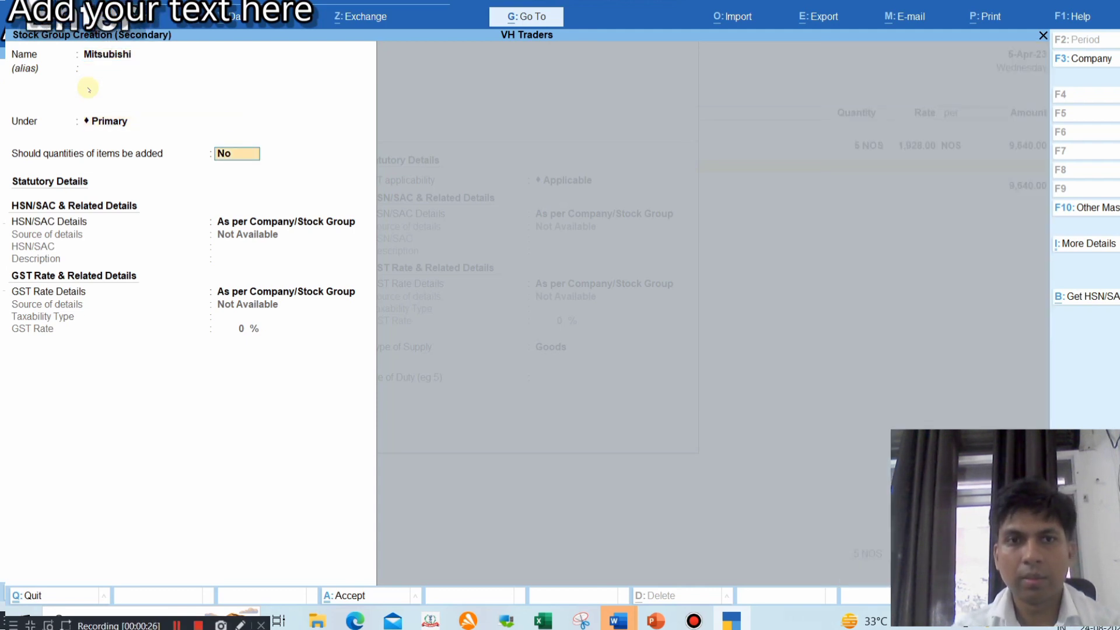
pyautogui.press('Return')
pyautogui.press('Return')
pyautogui.press('Return')
pyautogui.press('Return')
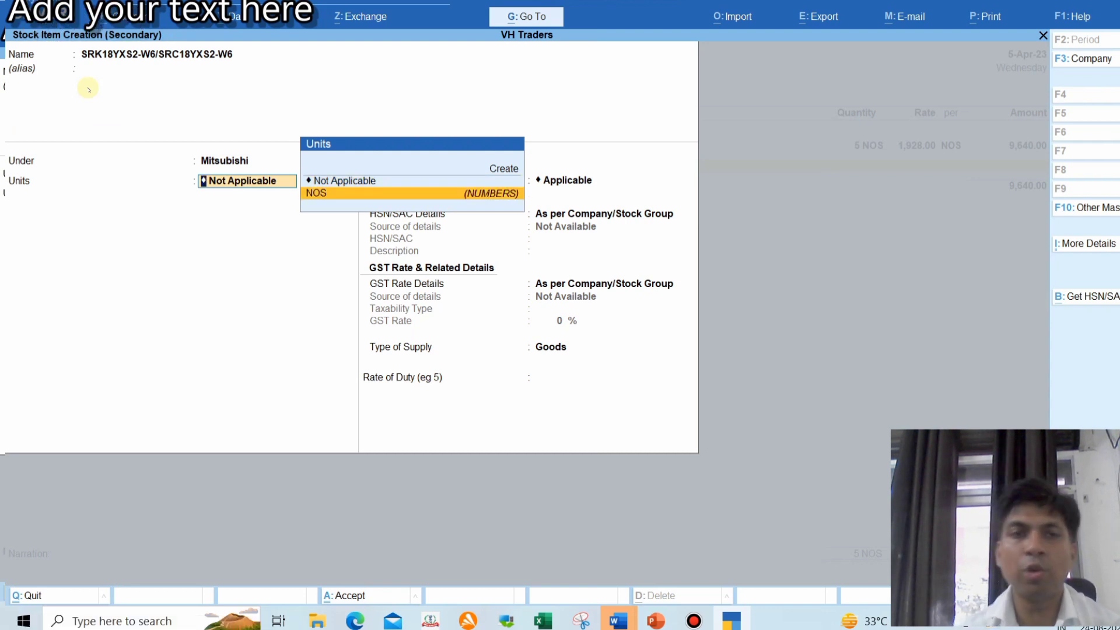
# Set the item's unit to NOS and specify HSN code 84151010 for it
pyautogui.press('Return')
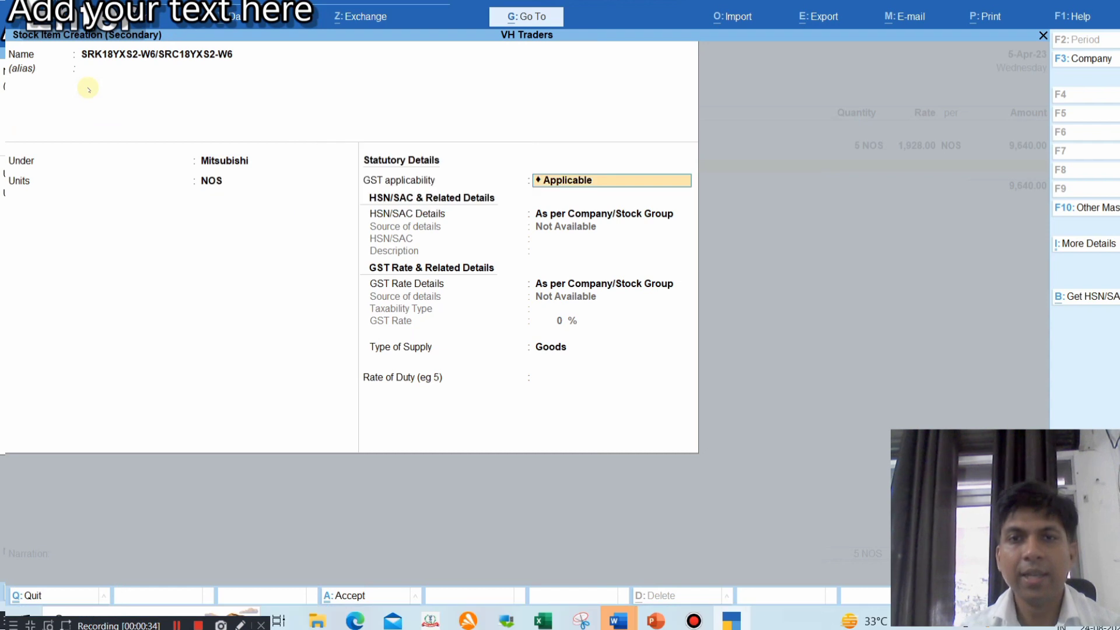
pyautogui.press('Return')
pyautogui.press('Down')
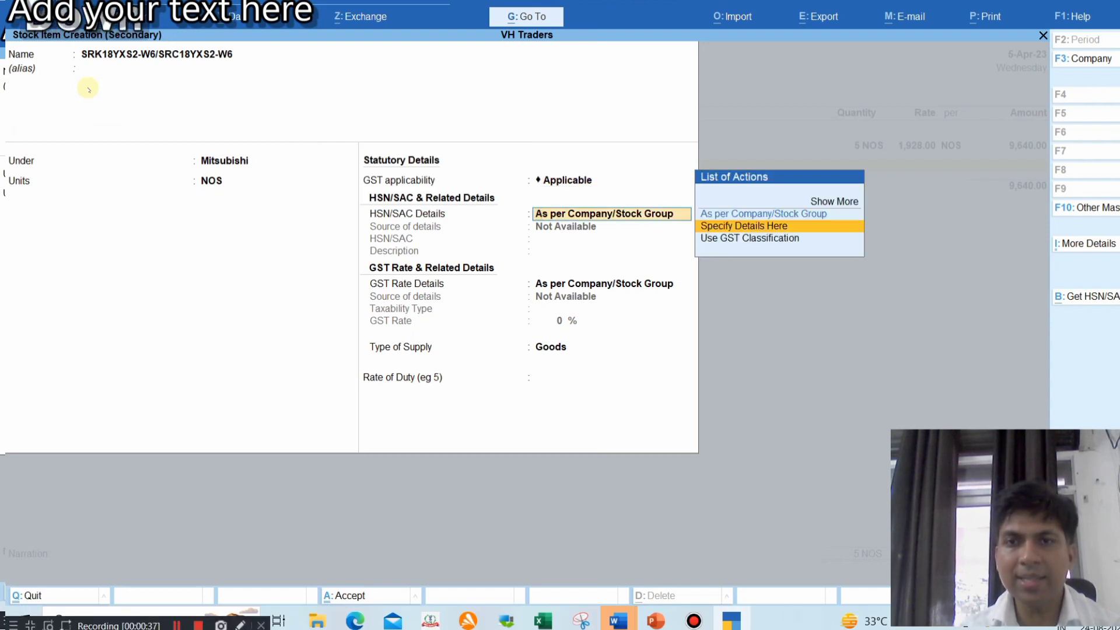
pyautogui.press('Return')
pyautogui.write('84151010')
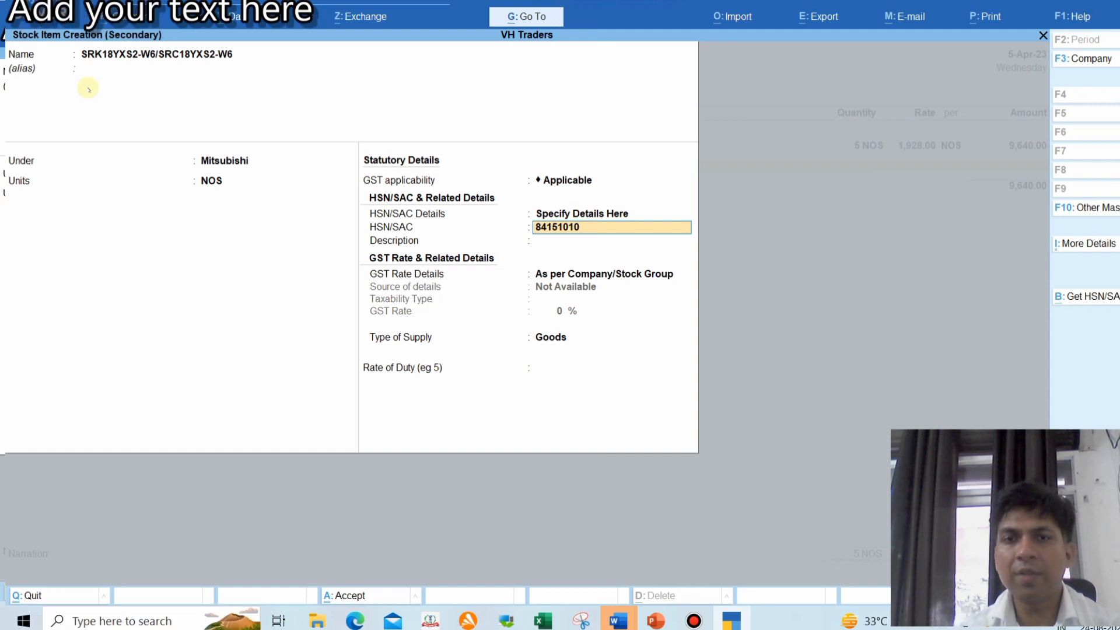
pyautogui.press('Return')
pyautogui.press('Return')
# Specify GST rate details as Taxable at 28% with supply type Goods
pyautogui.press('Down')
pyautogui.press('Return')
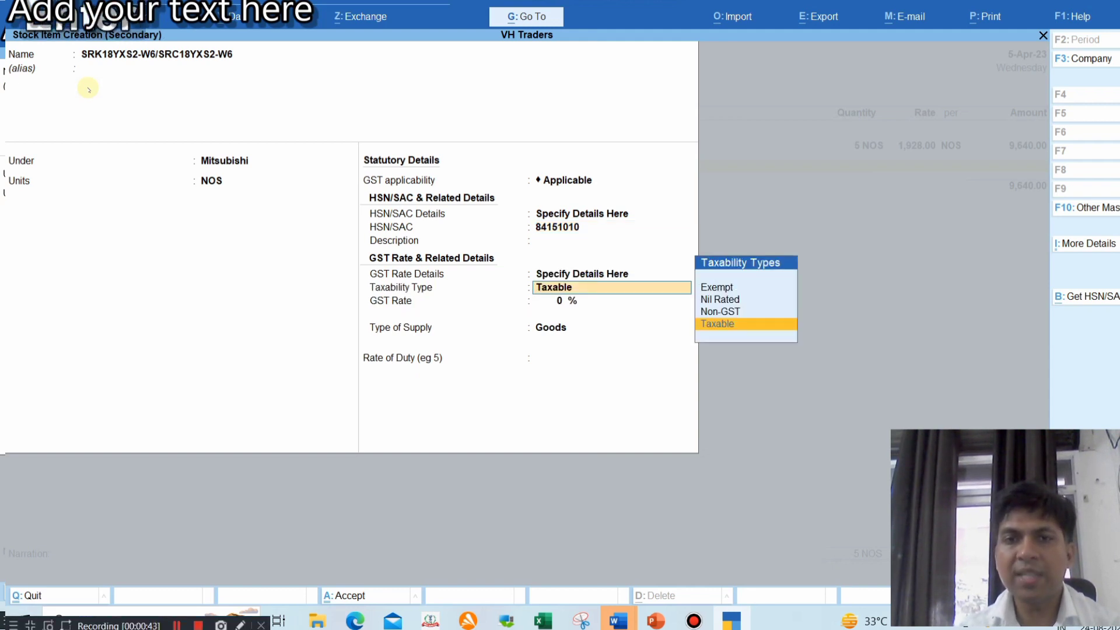
pyautogui.press('Return')
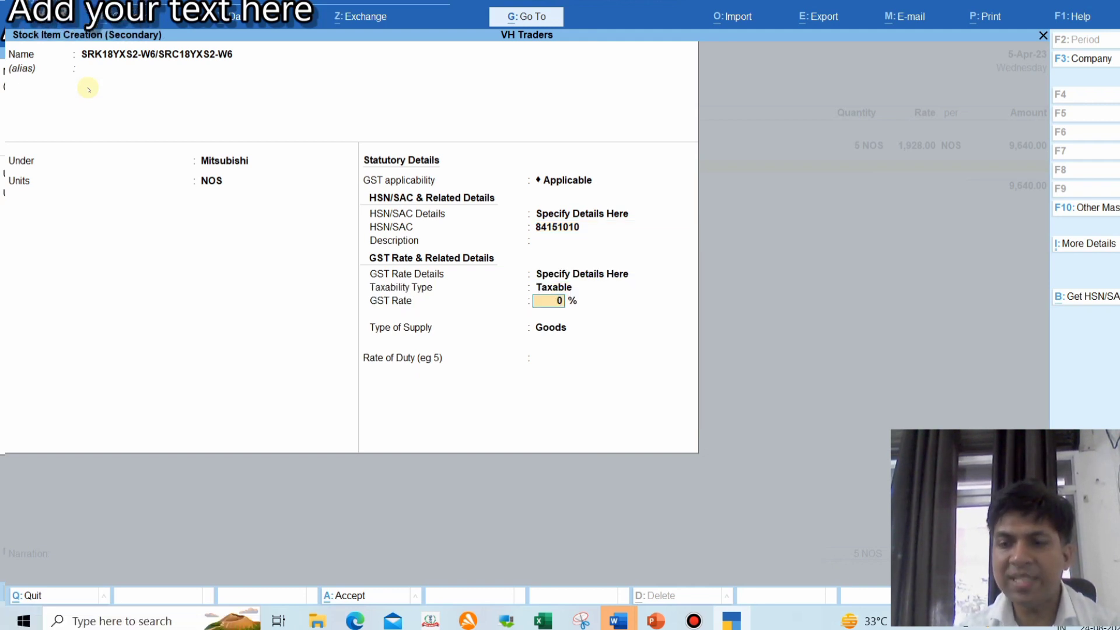
pyautogui.write('28')
pyautogui.press('Return')
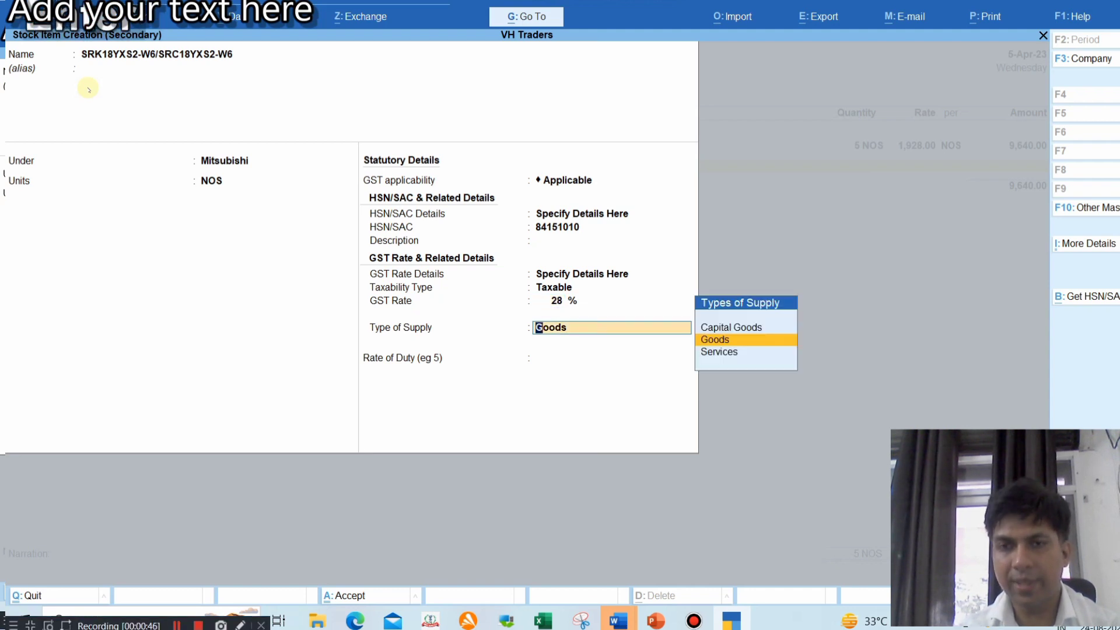
pyautogui.press('Return')
pyautogui.press('Return')
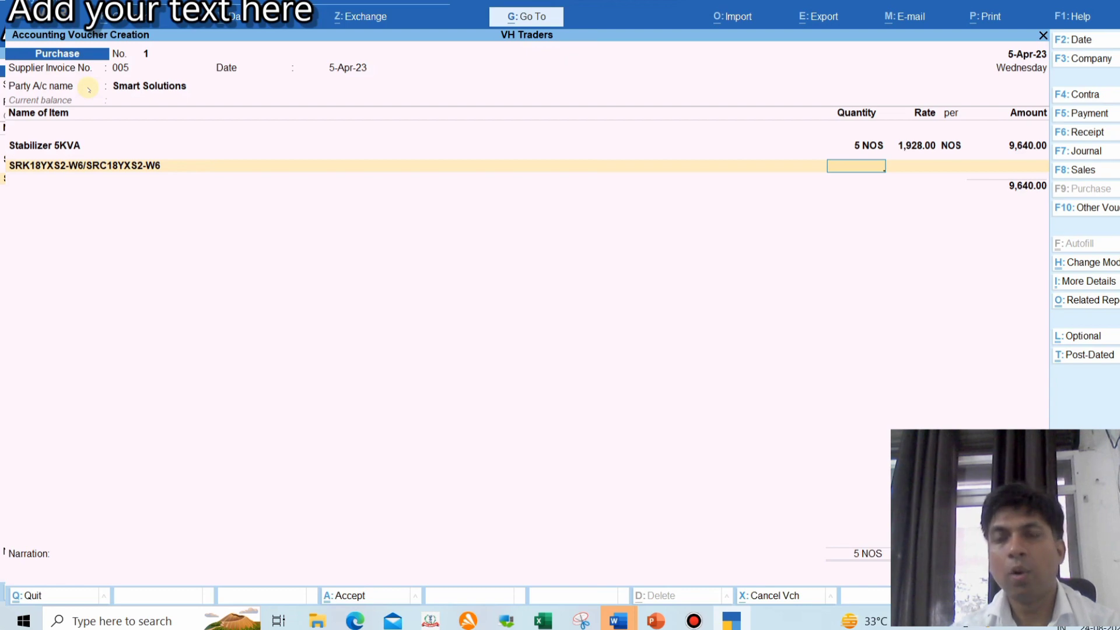
# Enter 2 NOS at 29,000 per NOS, checked against the slide, making the line 58,000.00
pyautogui.write('2')
pyautogui.press('Return')
pyautogui.hotkey('alt', 'Tab')
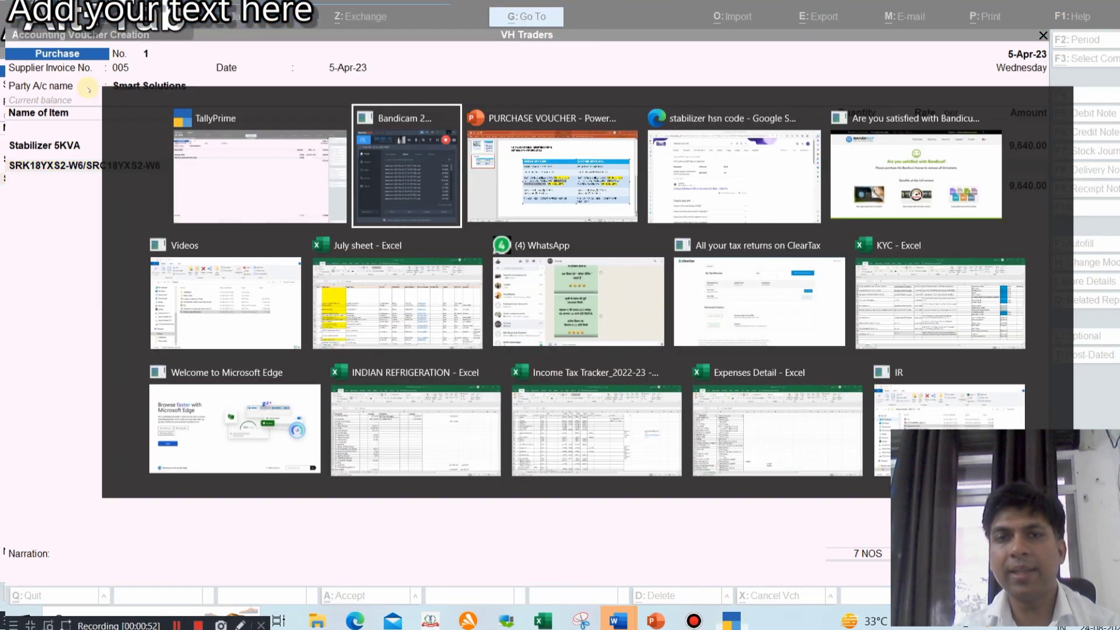
pyautogui.hotkey('alt', 'Tab')
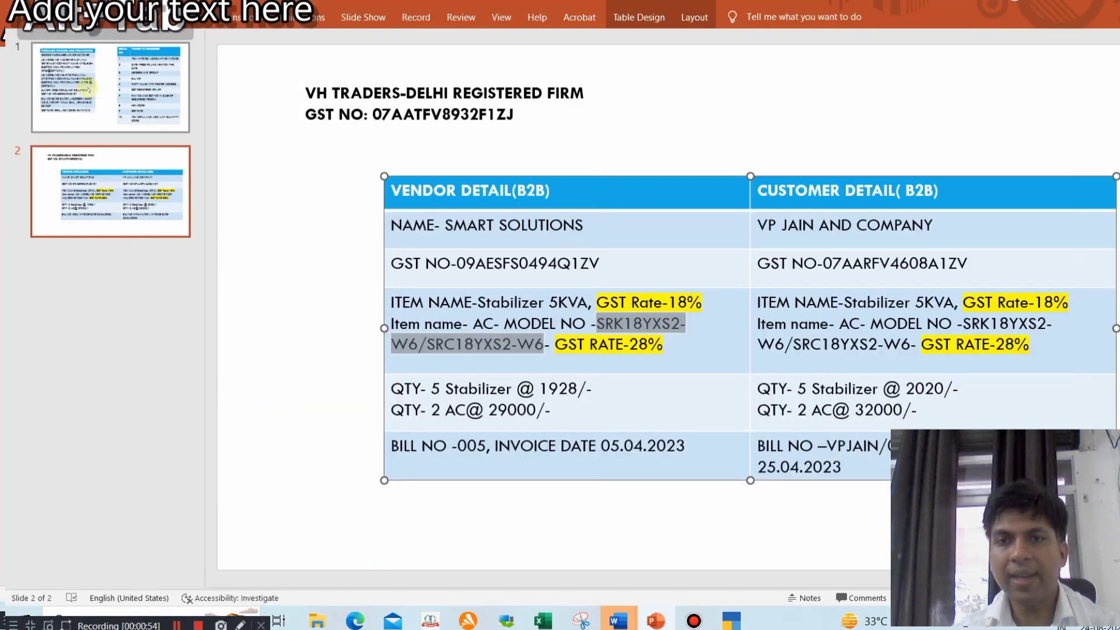
pyautogui.hotkey('alt', 'Tab')
pyautogui.write('29000')
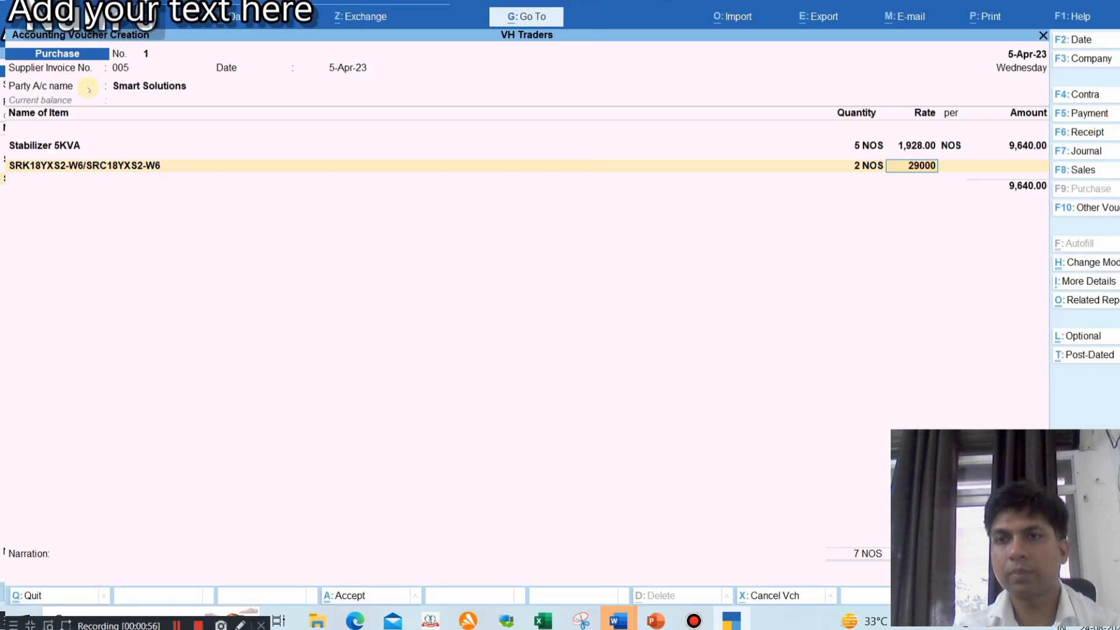
pyautogui.press('Return')
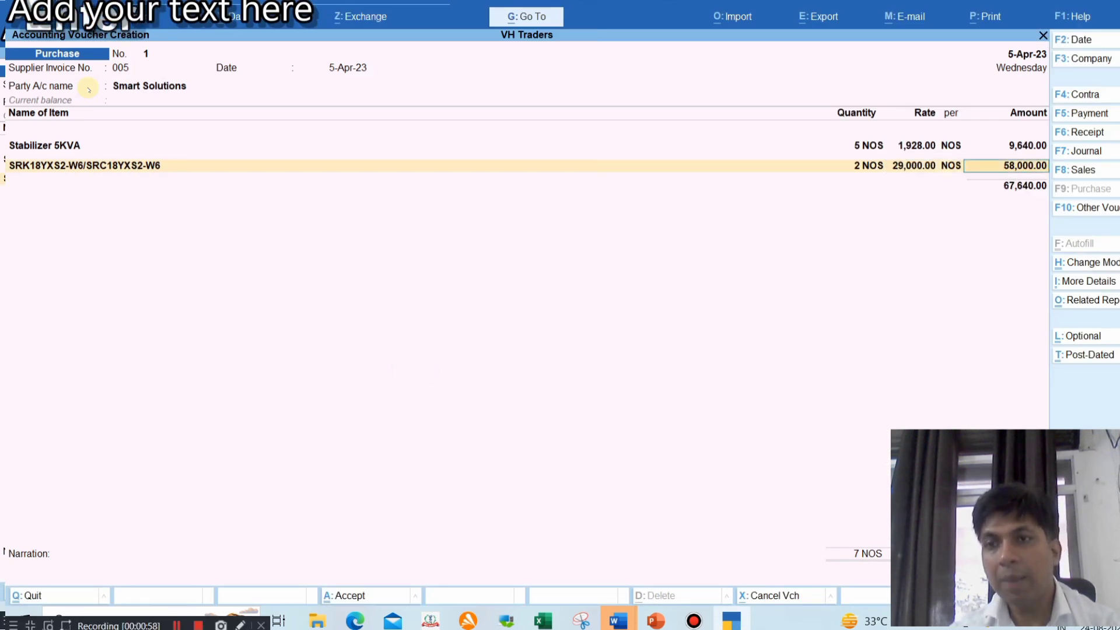
pyautogui.press('Return')
pyautogui.press('Return')
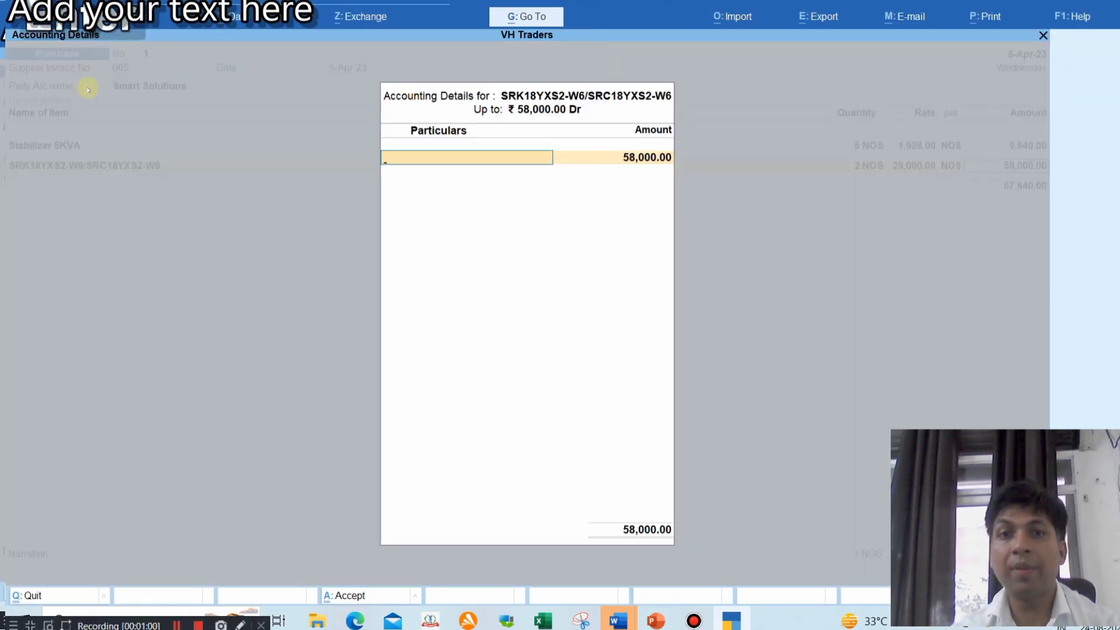
# Create ledger 'Purchase 28%' under Purchase Accounts with supply type Goods, allocating the 58,000.00
pyautogui.write('P')
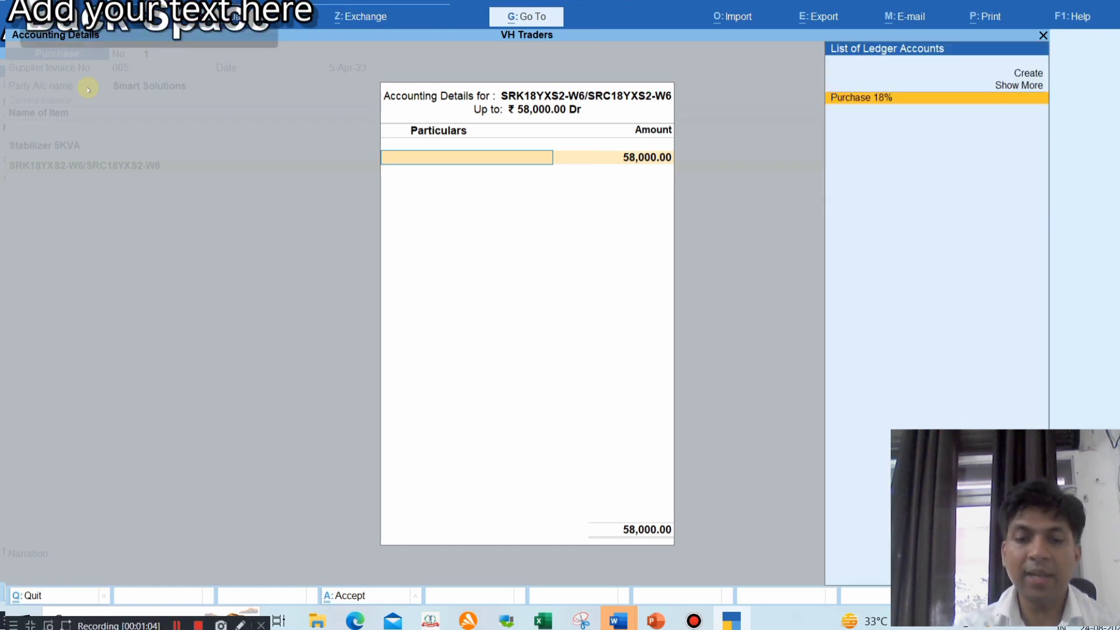
pyautogui.hotkey('alt', 'c')
pyautogui.write('u')
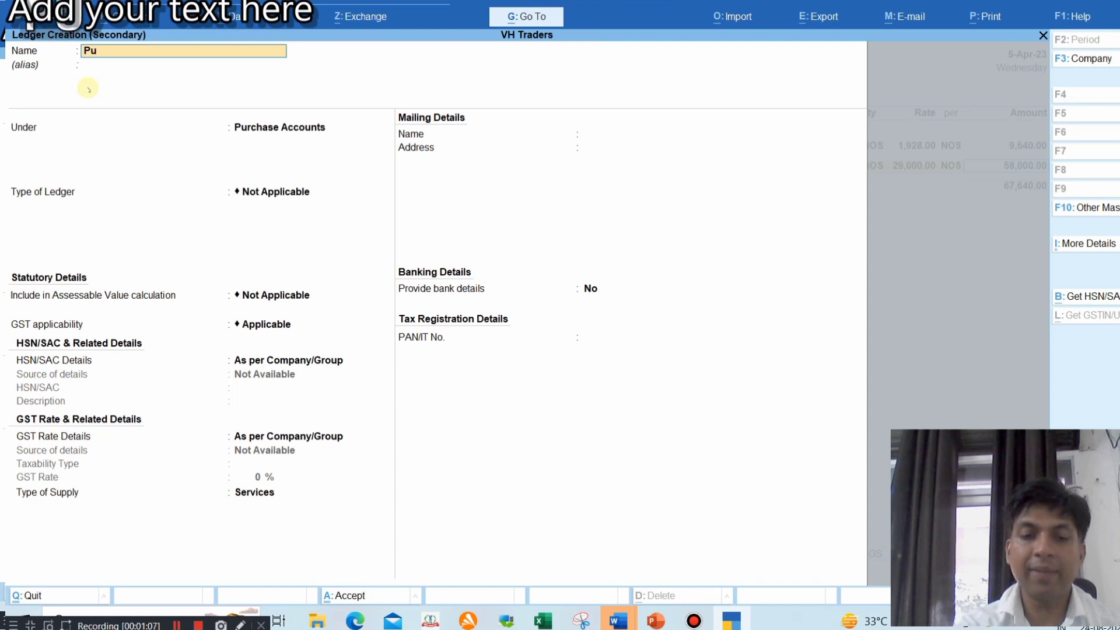
pyautogui.write('rchase 28%')
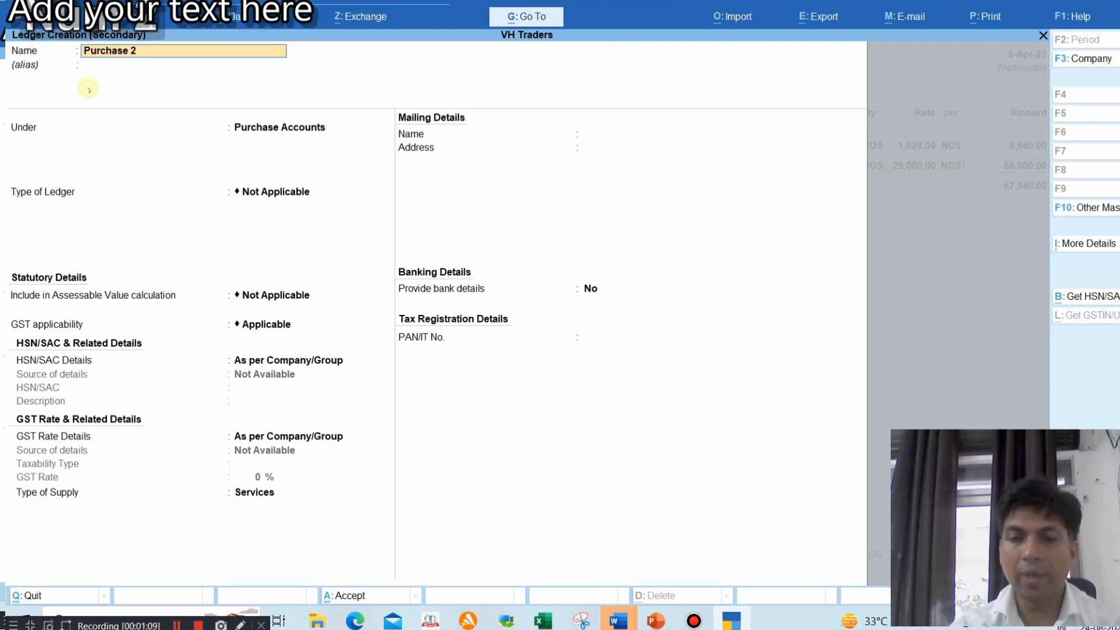
pyautogui.press('Return')
pyautogui.press('Return')
pyautogui.press('Return')
pyautogui.press('Return')
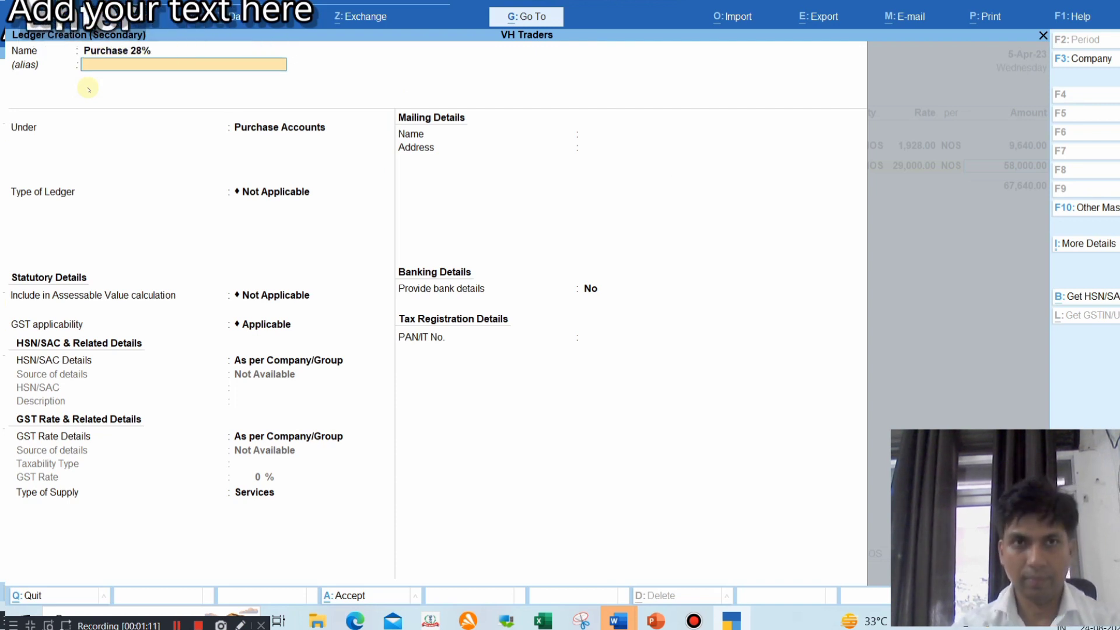
pyautogui.press('Return')
pyautogui.press('Return')
pyautogui.press('Return')
pyautogui.press('Return')
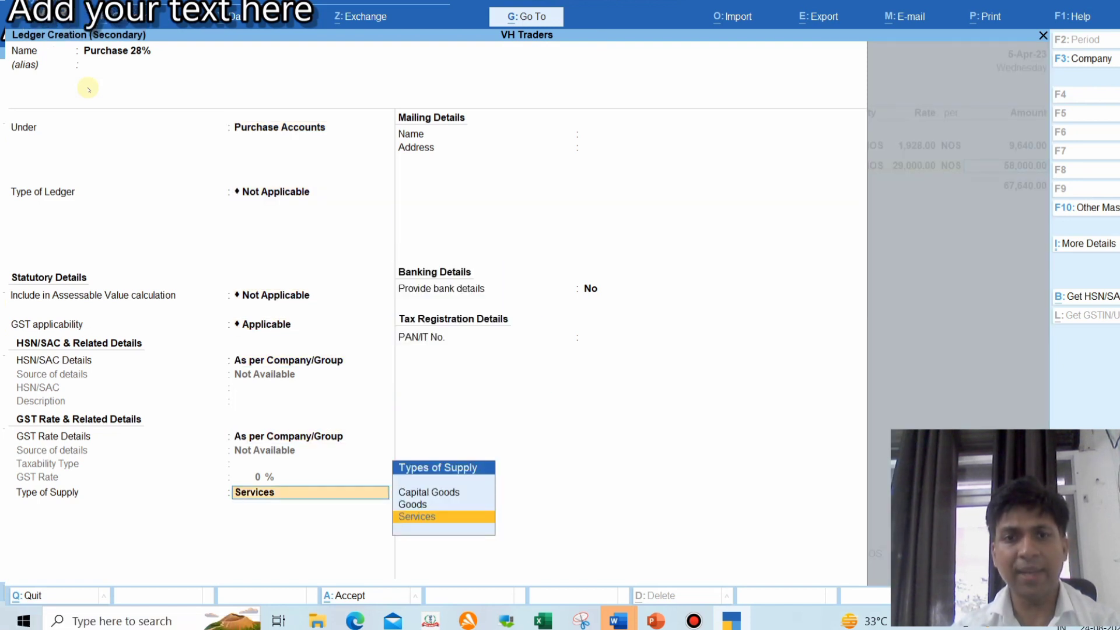
pyautogui.press('Up')
pyautogui.press('Return')
pyautogui.press('Return')
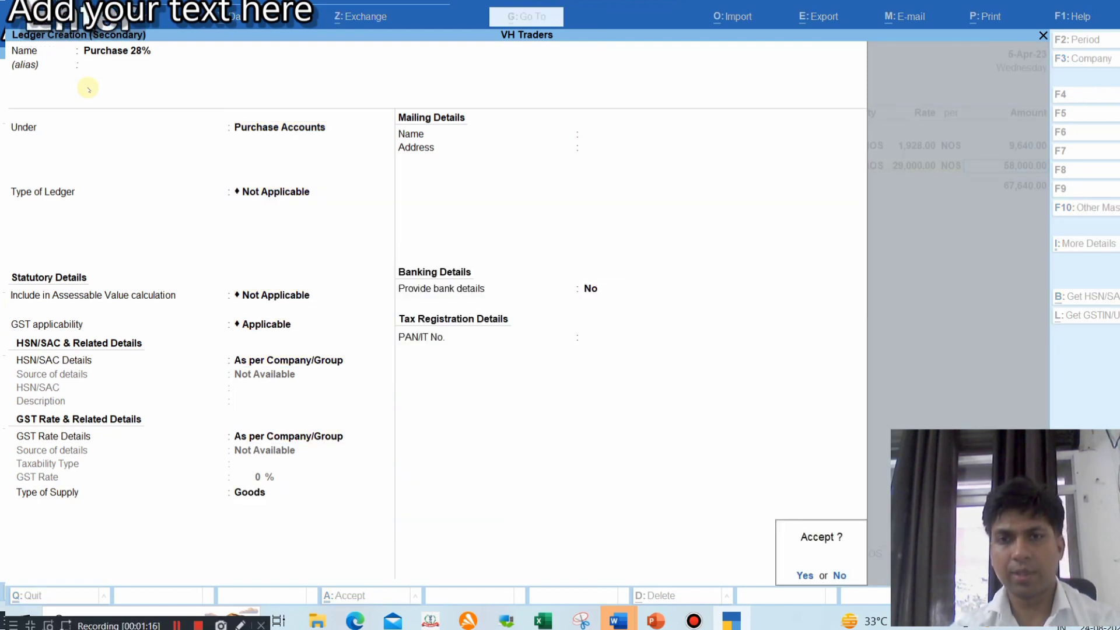
pyautogui.press('Return')
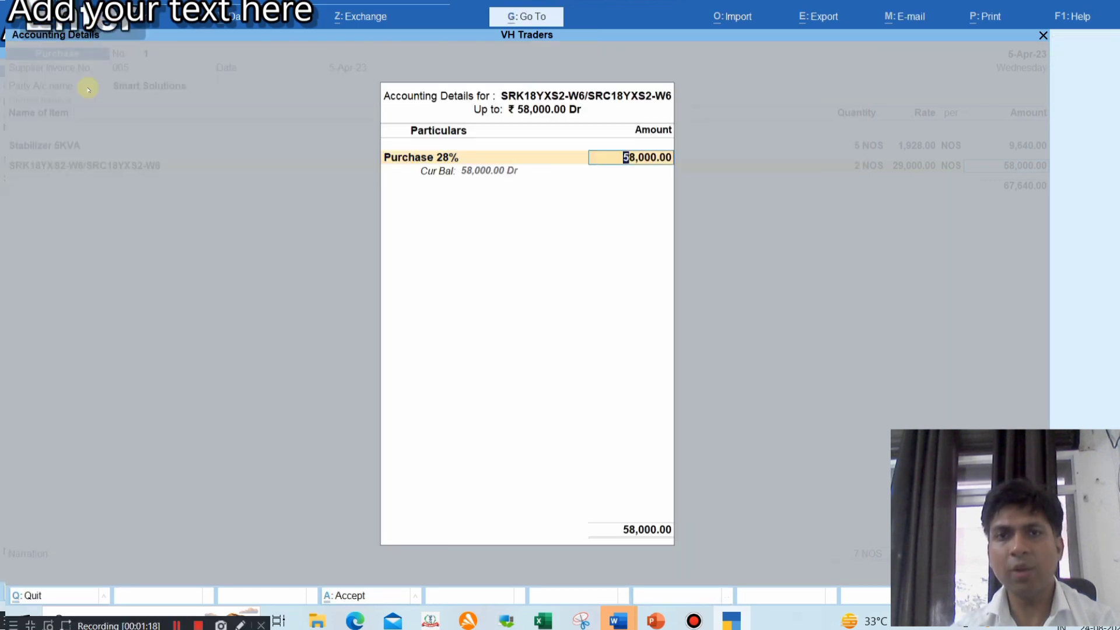
pyautogui.press('Return')
pyautogui.press('Return')
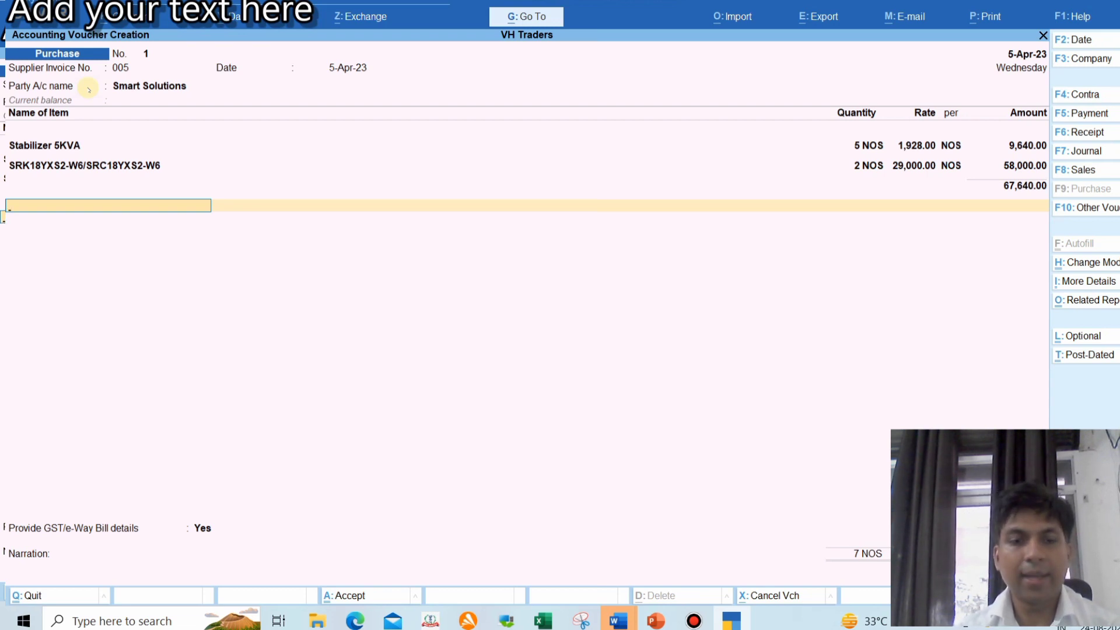
# Start a new ledger from the voucher's empty tax row with Alt+C
pyautogui.hotkey('alt', 'c')
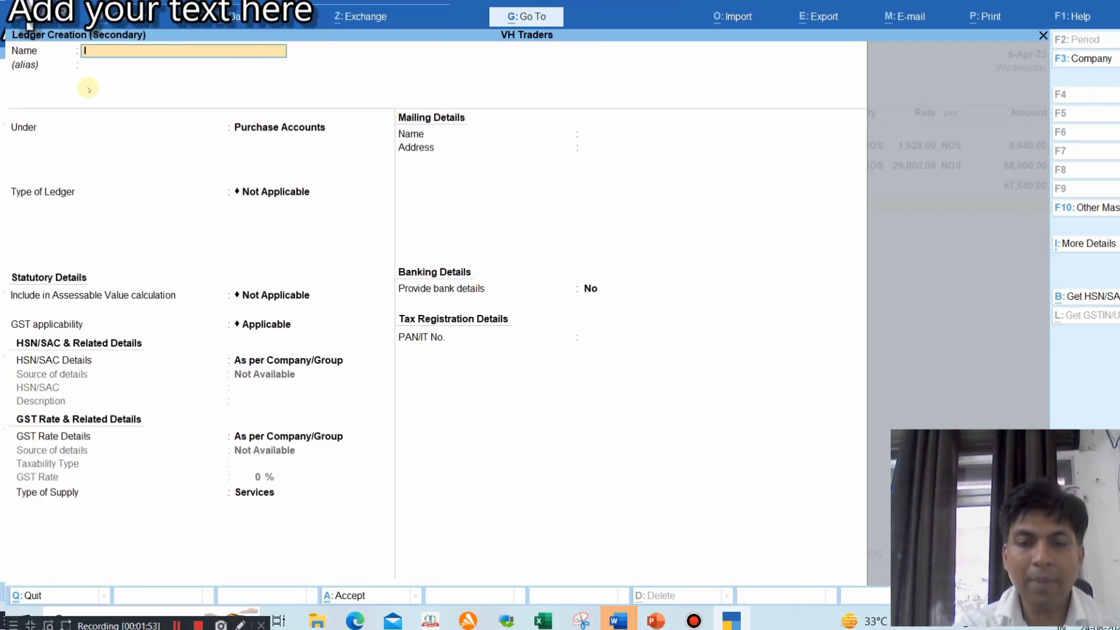
# Name the ledger 'IGST ITC 18%' under Duties & Taxes, GST type IGST, at 18 percent
pyautogui.write('IGST ITC 18')
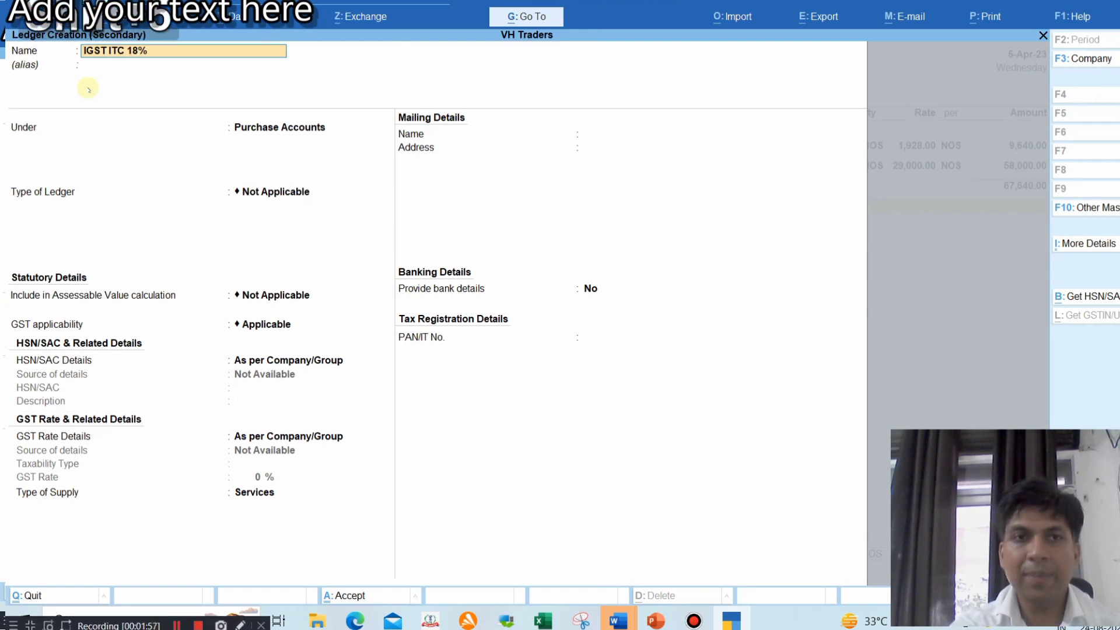
pyautogui.write('%')
pyautogui.press('Return')
pyautogui.write('Dut')
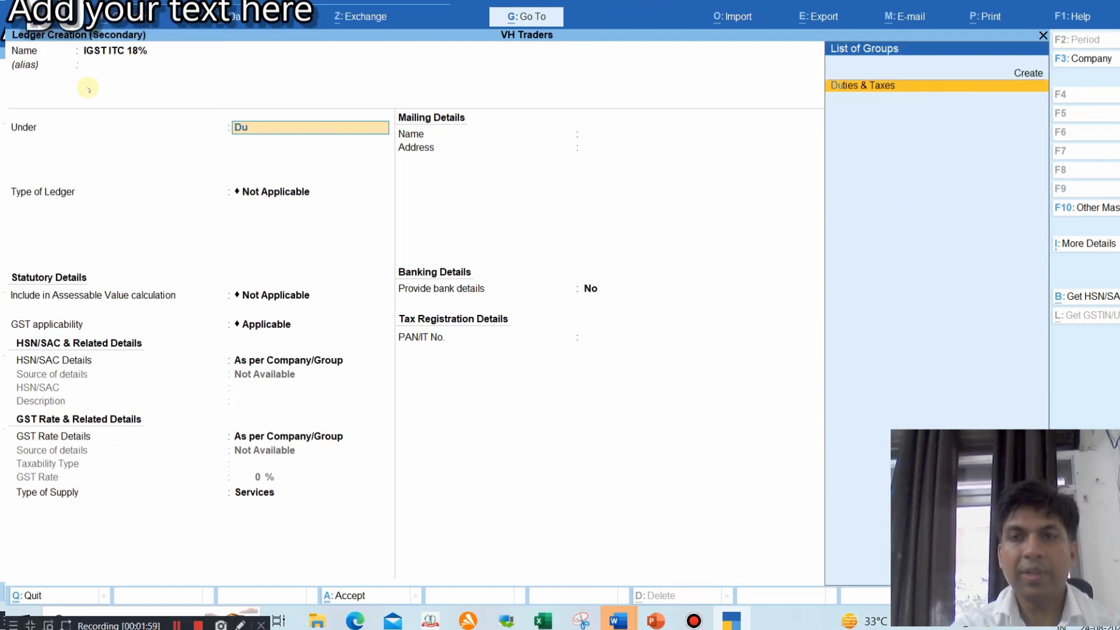
pyautogui.press('Return')
pyautogui.press('Return')
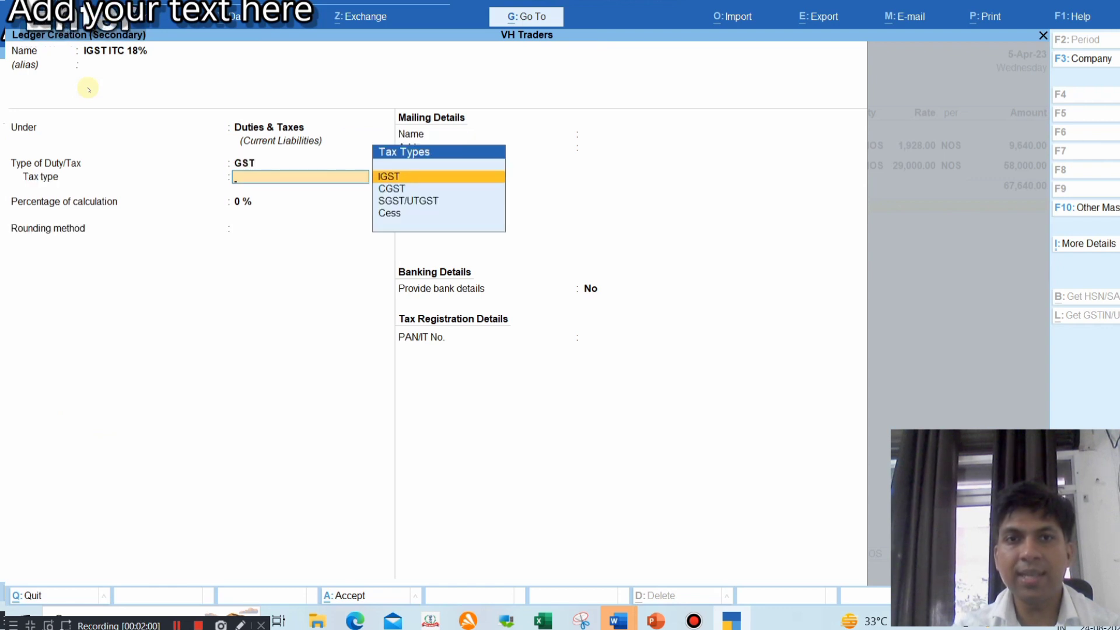
pyautogui.press('Return')
pyautogui.write('18')
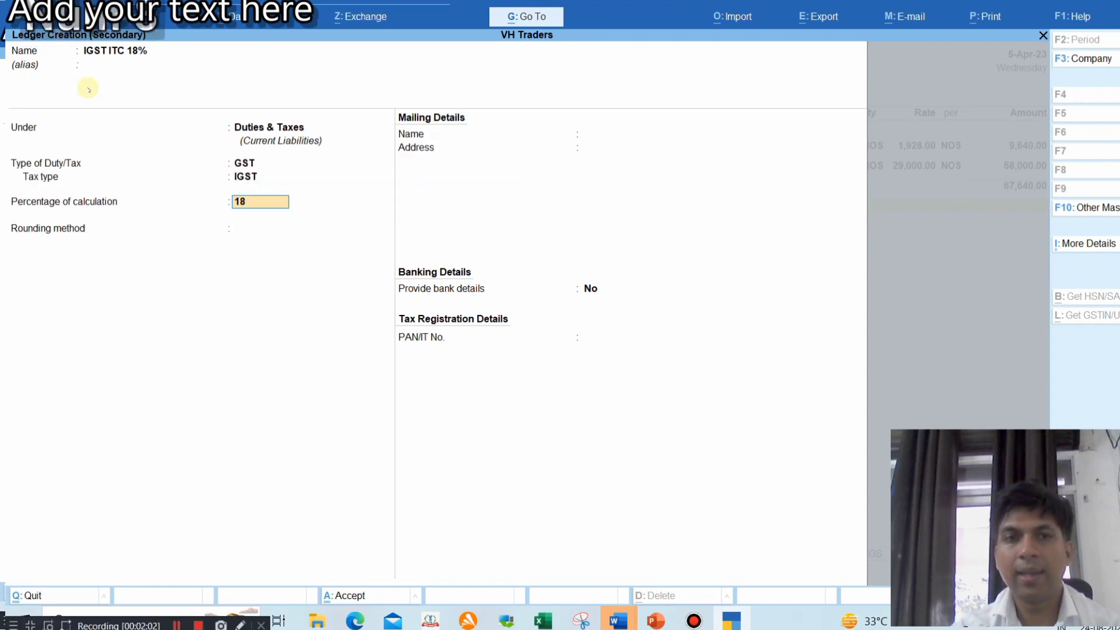
pyautogui.press('Return')
pyautogui.press('Return')
# Save IGST ITC 18% at 1,735.20 on the voucher and name a new ledger 'IGST ITC 28%'
pyautogui.press('Return')
pyautogui.press('Return')
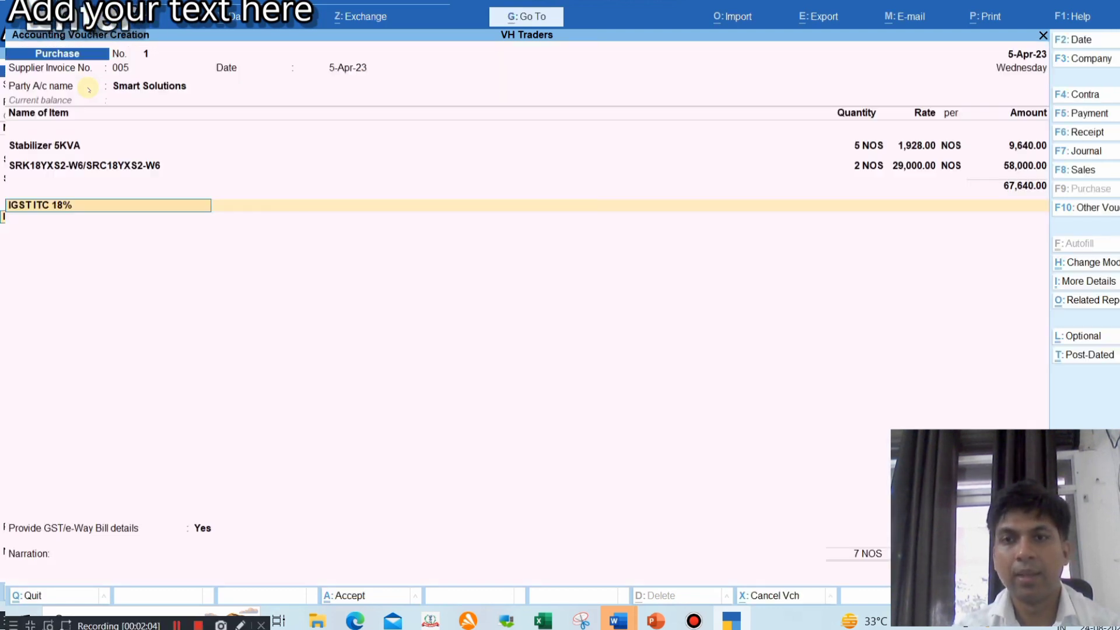
pyautogui.press('Return')
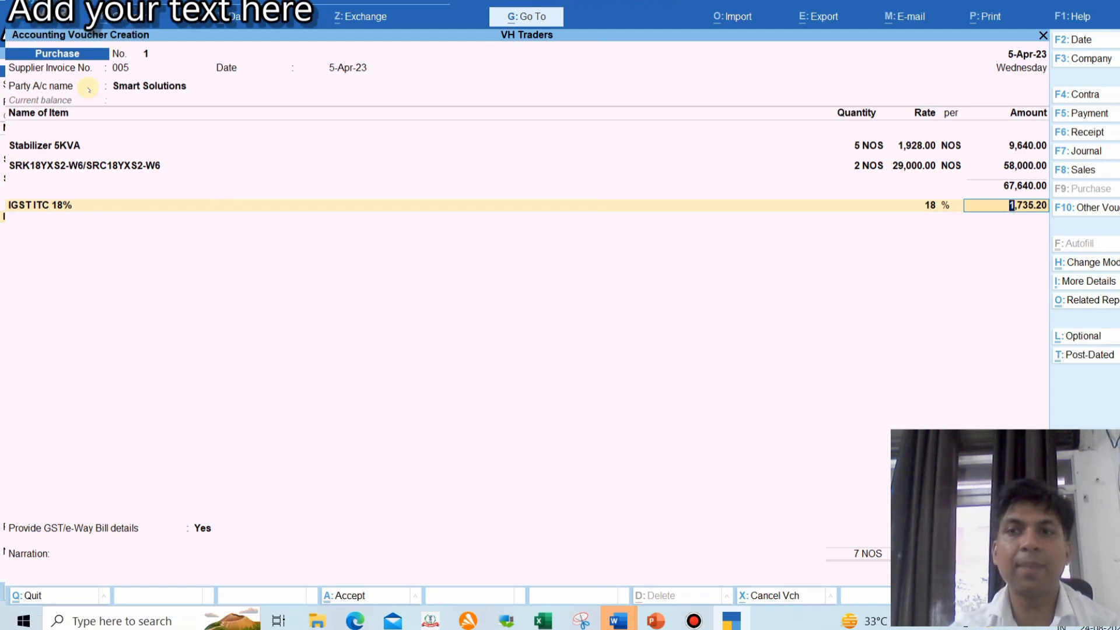
pyautogui.press('Return')
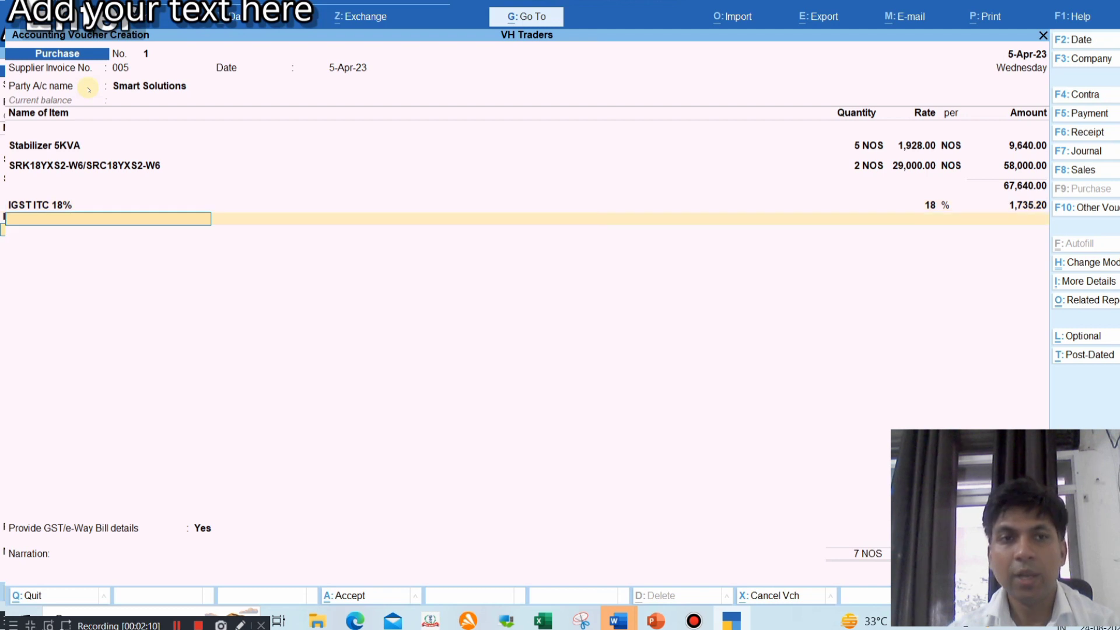
pyautogui.hotkey('alt', 'c')
pyautogui.write('Igst')
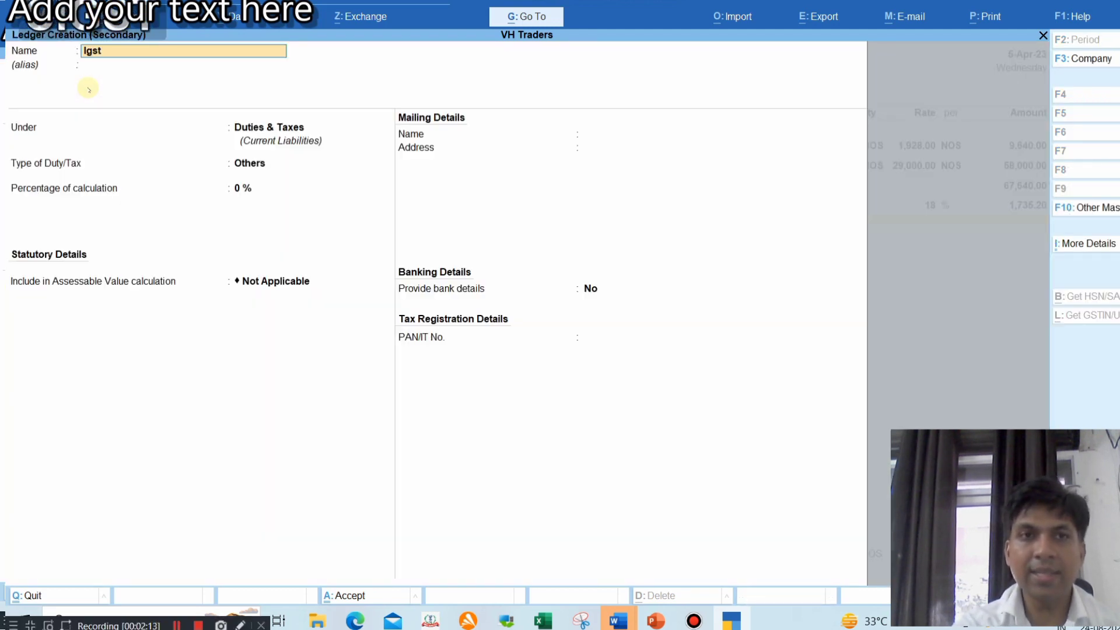
pyautogui.press('BackSpace')
pyautogui.press('BackSpace')
pyautogui.press('BackSpace')
pyautogui.write('GS')
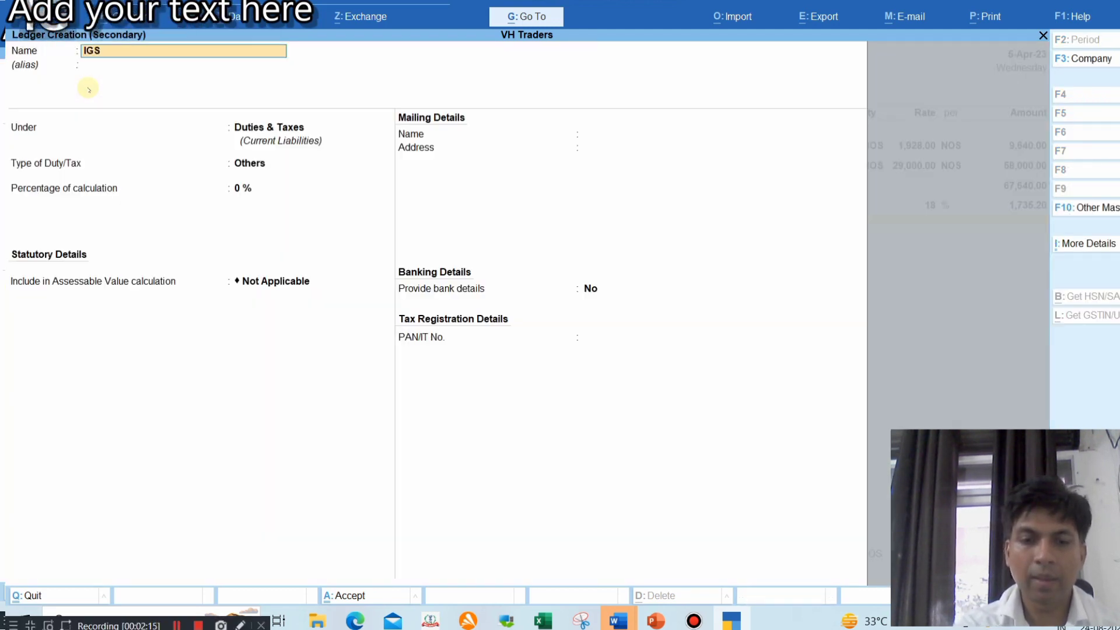
pyautogui.write('T ITC 28')
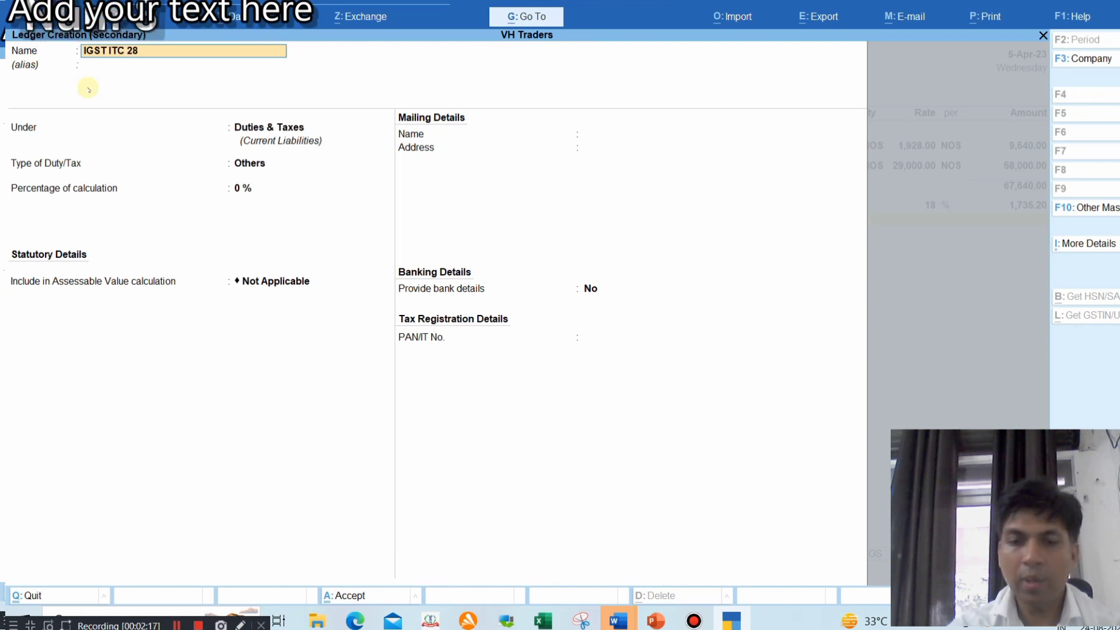
pyautogui.write('%')
pyautogui.press('Return')
# Set IGST ITC 28% under Duties & Taxes as GST, tax type IGST, at 28 percent
pyautogui.press('Return')
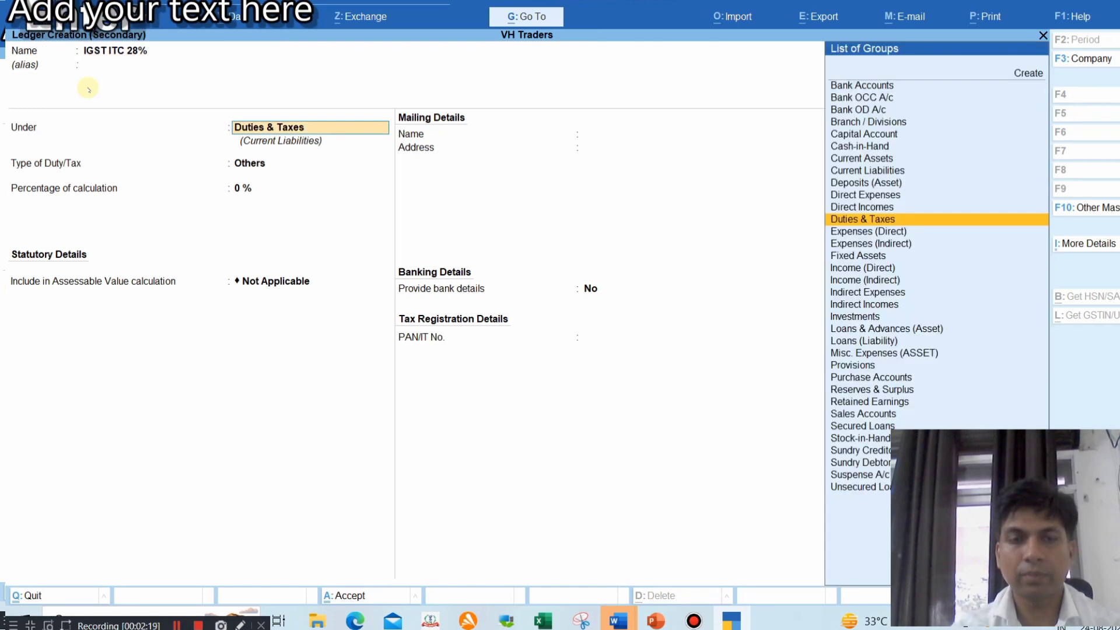
pyautogui.press('Return')
pyautogui.press('Up')
pyautogui.press('Return')
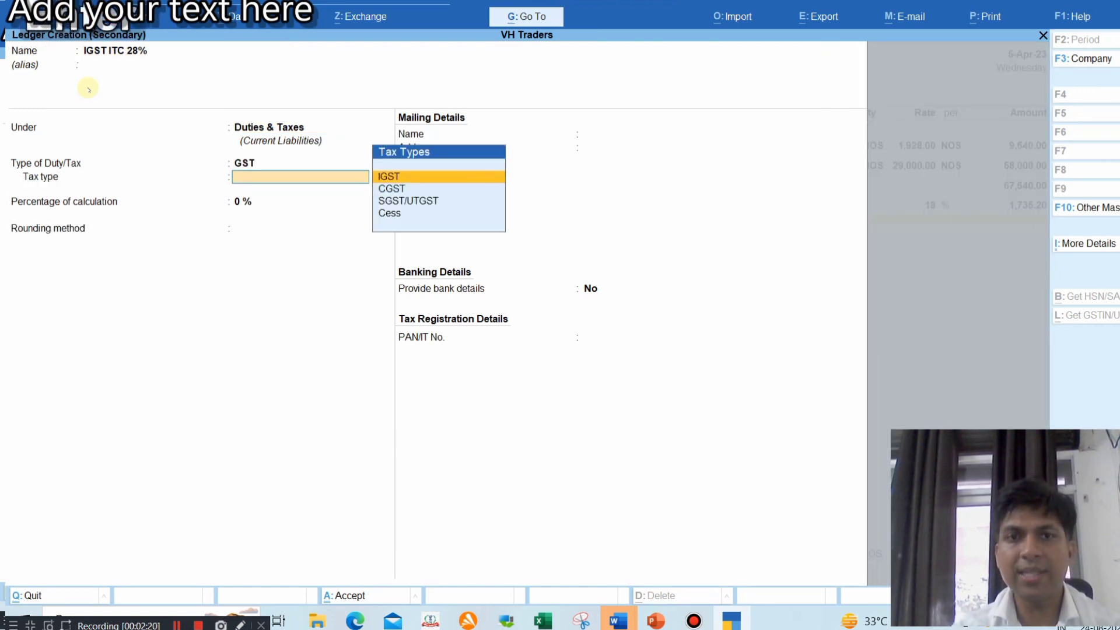
pyautogui.press('Down')
pyautogui.press('Down')
pyautogui.press('Up')
pyautogui.press('Up')
pyautogui.press('Return')
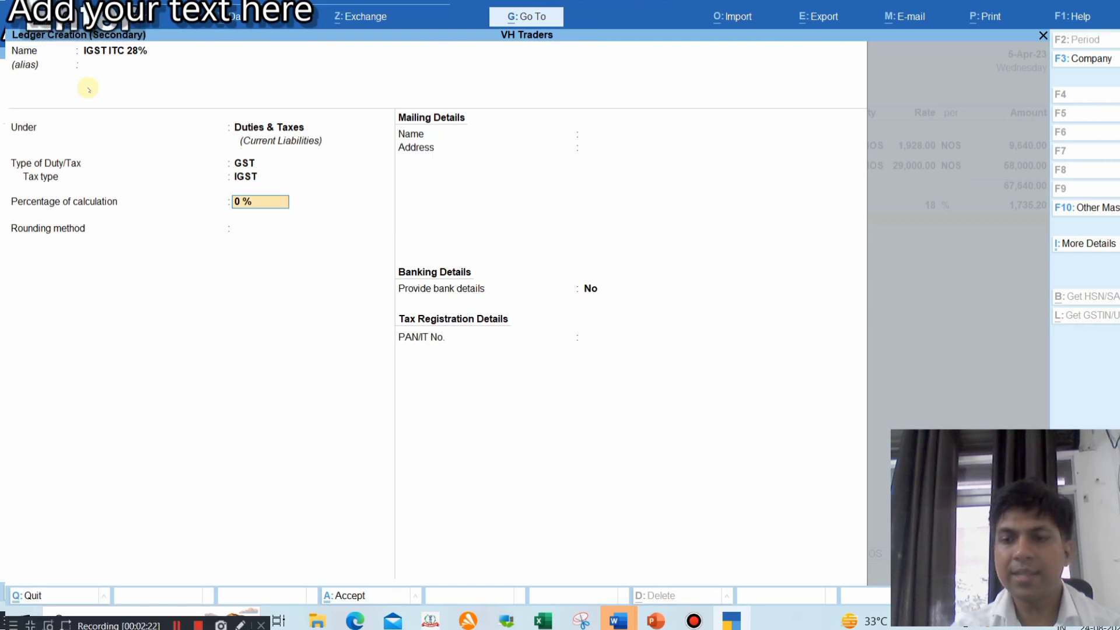
pyautogui.write('28')
pyautogui.press('Return')
pyautogui.press('Return')
pyautogui.press('Return')
pyautogui.press('Return')
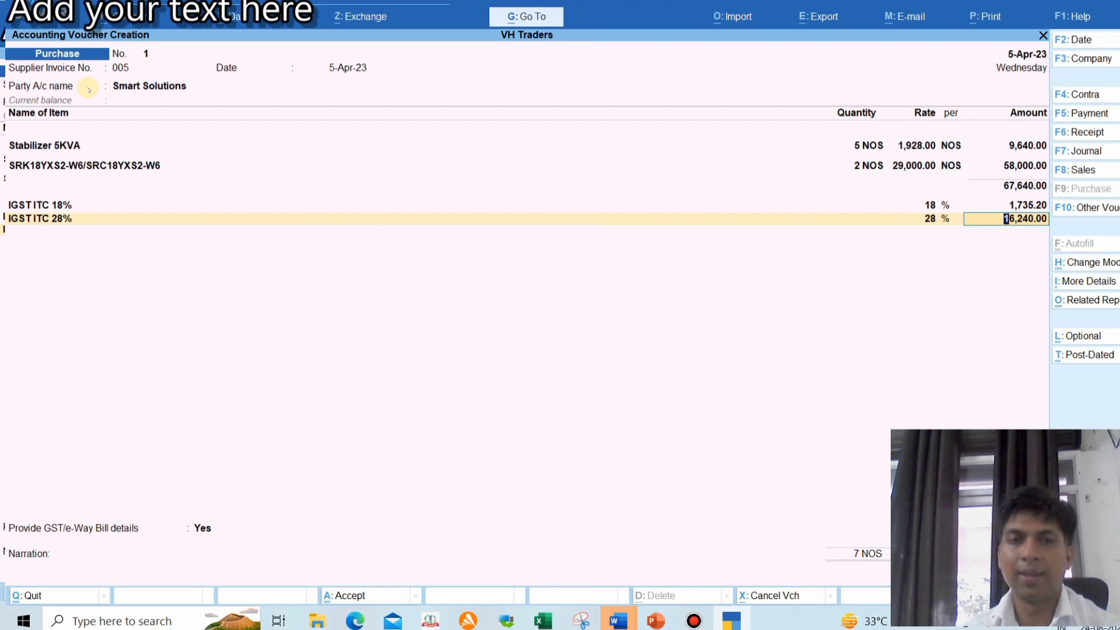
# Accept IGST 16,240.00, set e-Way Bill details to No, add new reference 005, and save
pyautogui.press('Return')
pyautogui.press('Return')
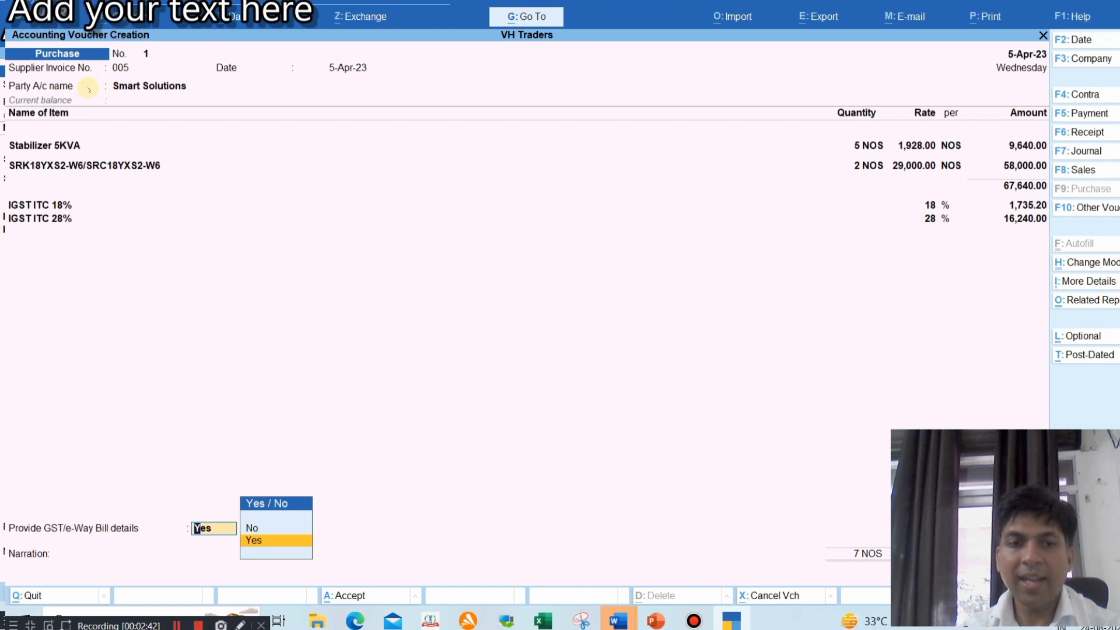
pyautogui.press('Up')
pyautogui.press('Return')
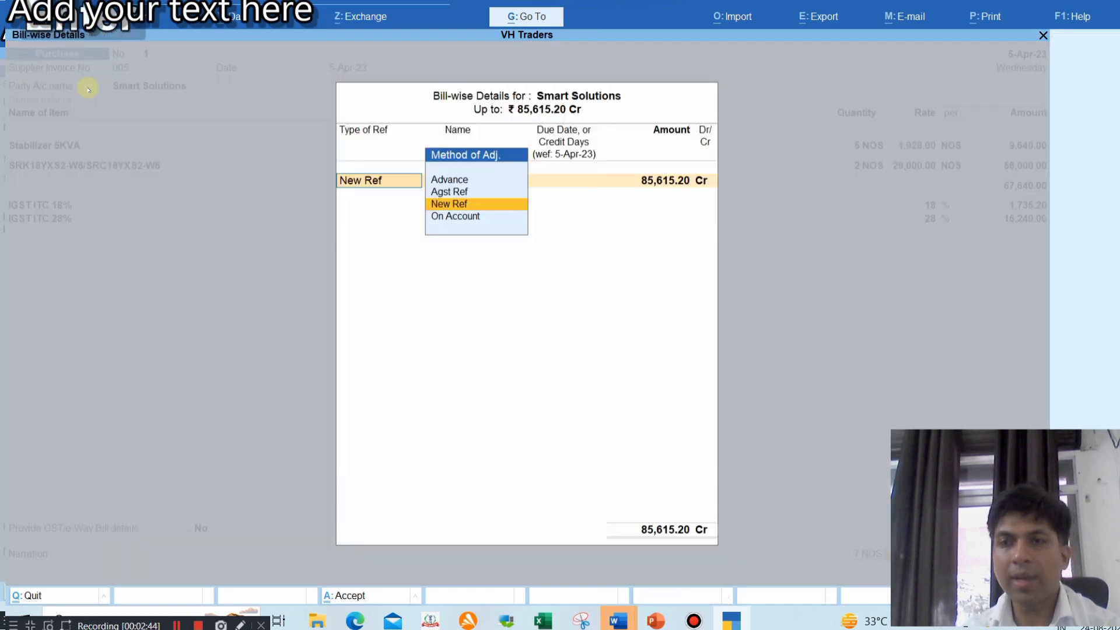
pyautogui.press('Return')
pyautogui.press('Return')
pyautogui.press('Return')
pyautogui.press('Return')
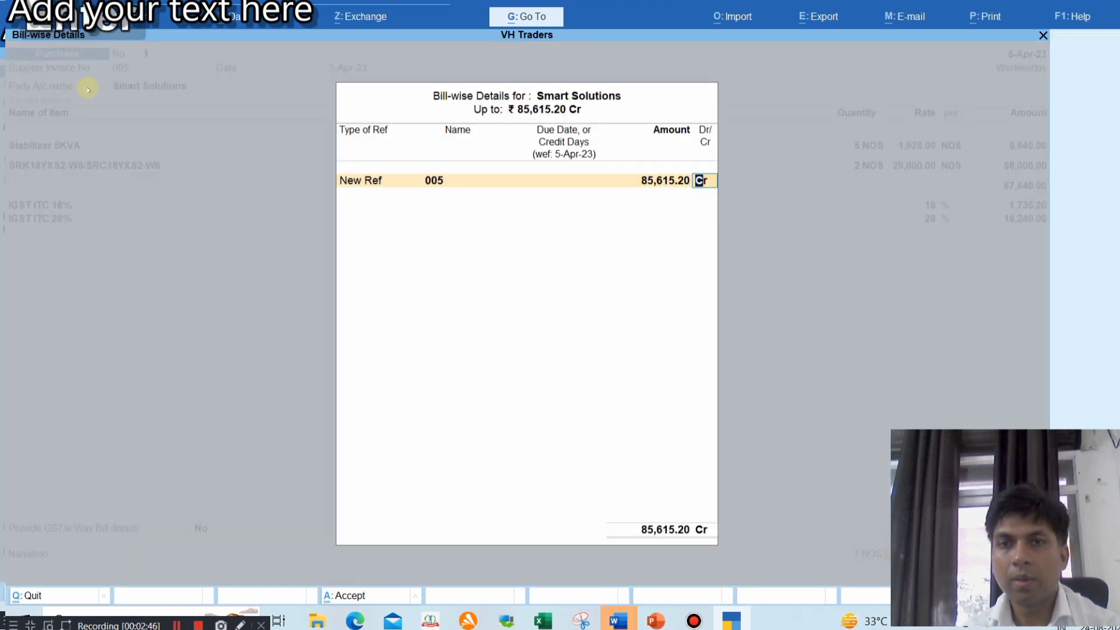
pyautogui.press('Return')
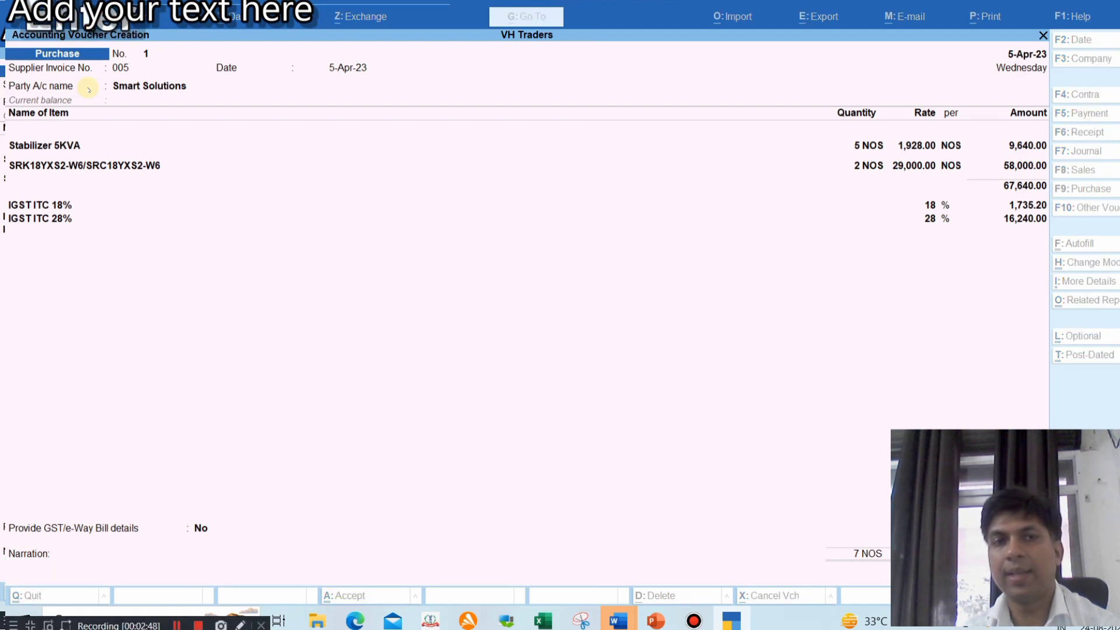
pyautogui.press('Return')
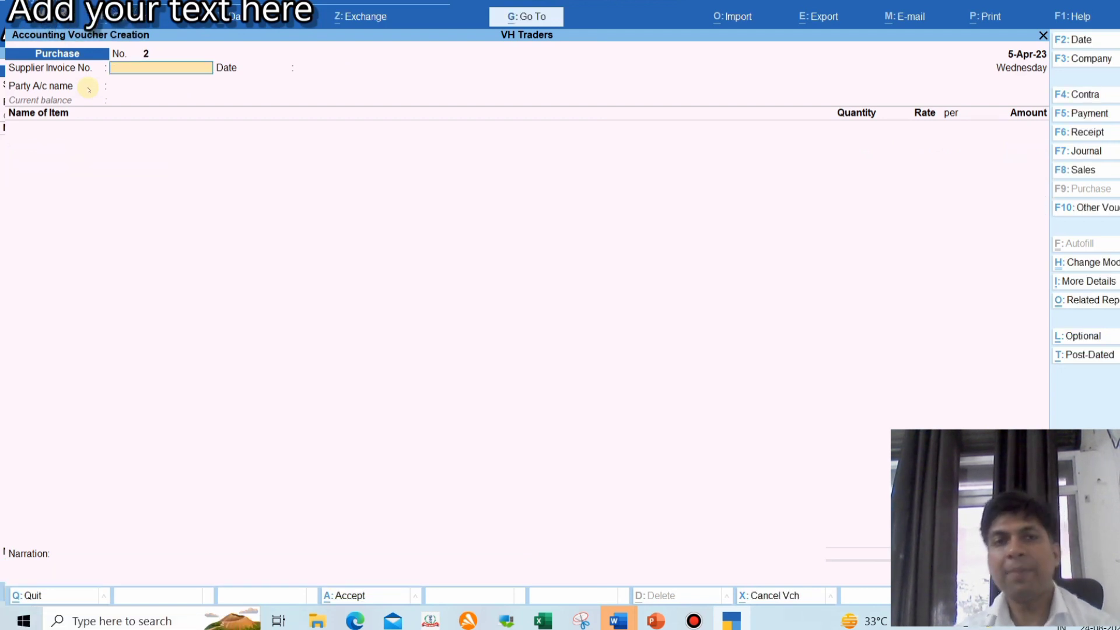
# Open the Trial Balance and review Purchase Accounts: 9,640.00 and 58,000.00, then return to Gateway
pyautogui.press('Escape')
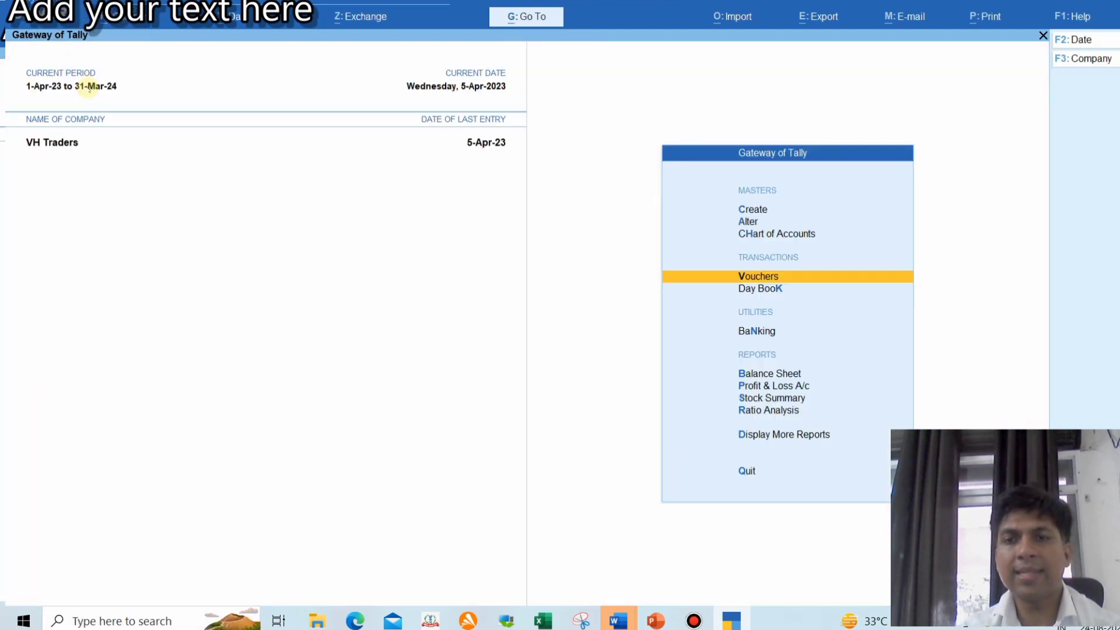
pyautogui.press('Escape')
pyautogui.press('n')
pyautogui.press('Up')
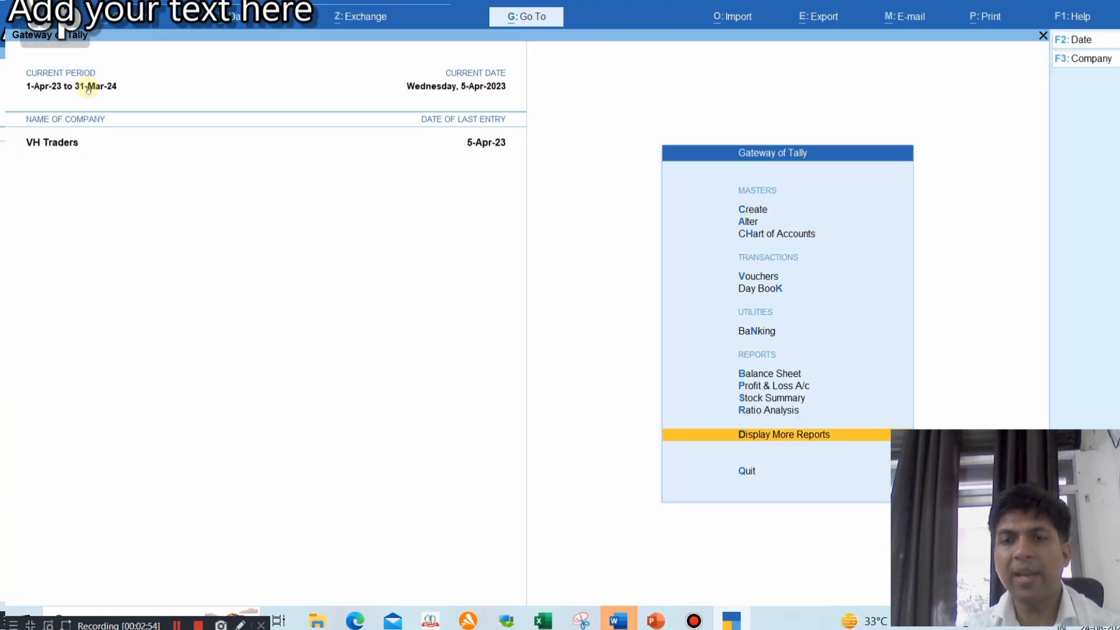
pyautogui.press('Return')
pyautogui.press('Return')
pyautogui.press('Down')
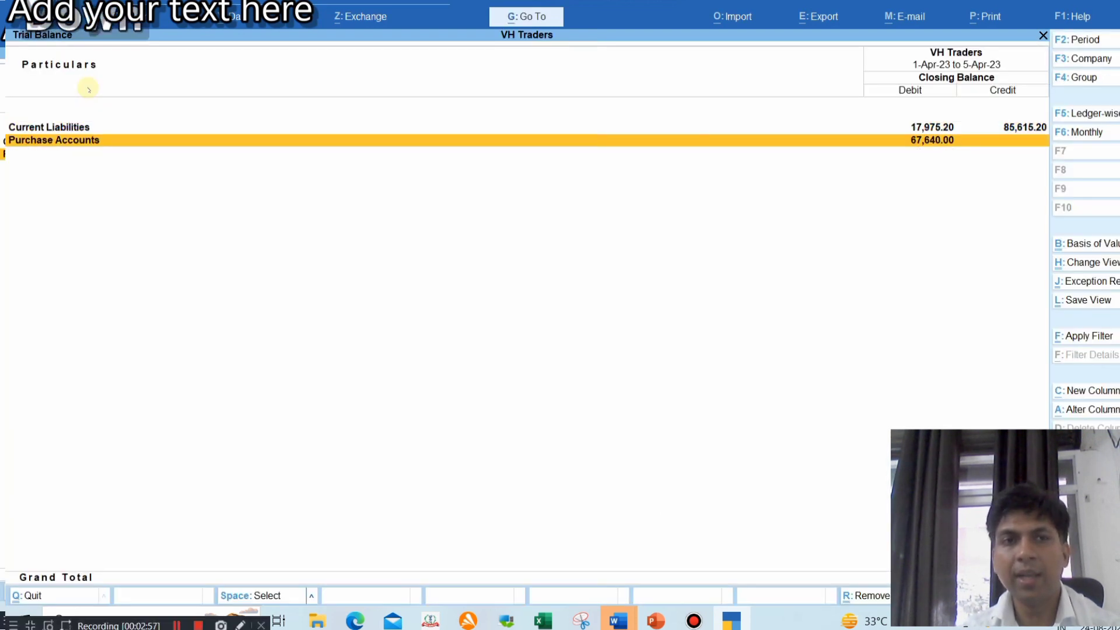
pyautogui.press('Return')
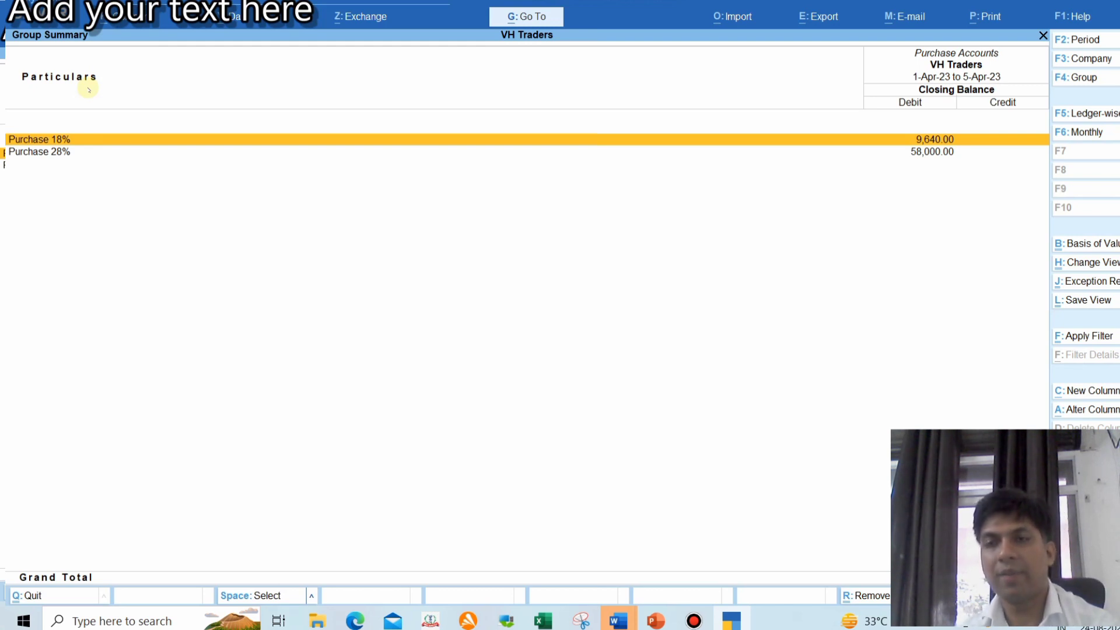
pyautogui.press('Escape')
pyautogui.press('Escape')
pyautogui.press('Escape')
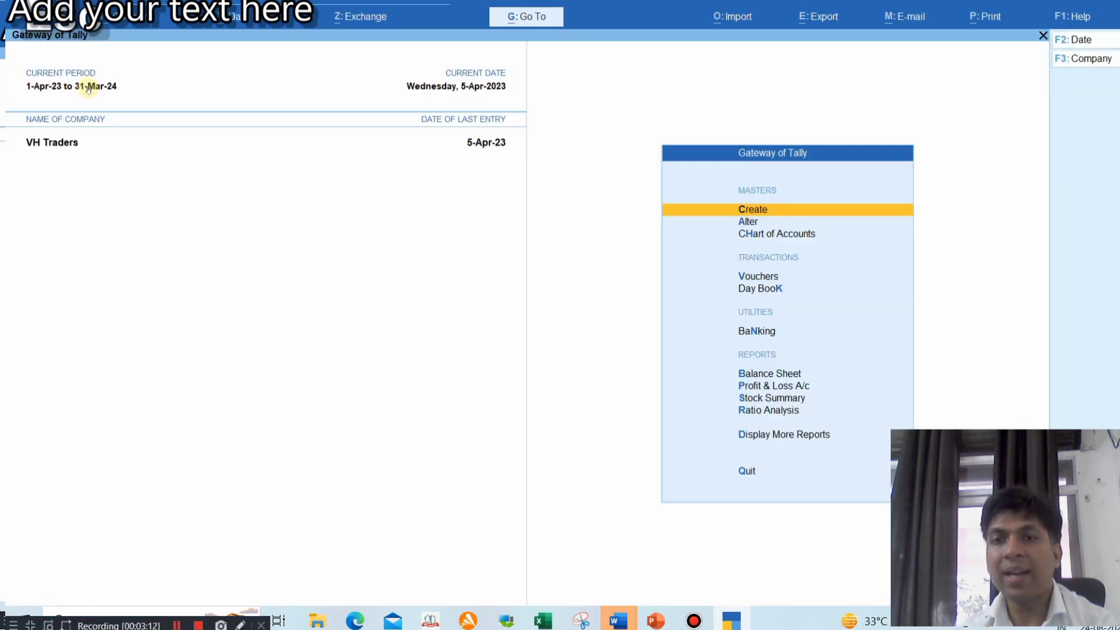
# Open voucher entry and switch the voucher type to Sales
pyautogui.press('Down')
pyautogui.press('Down')
pyautogui.press('Down')
pyautogui.press('Down')
pyautogui.press('Up')
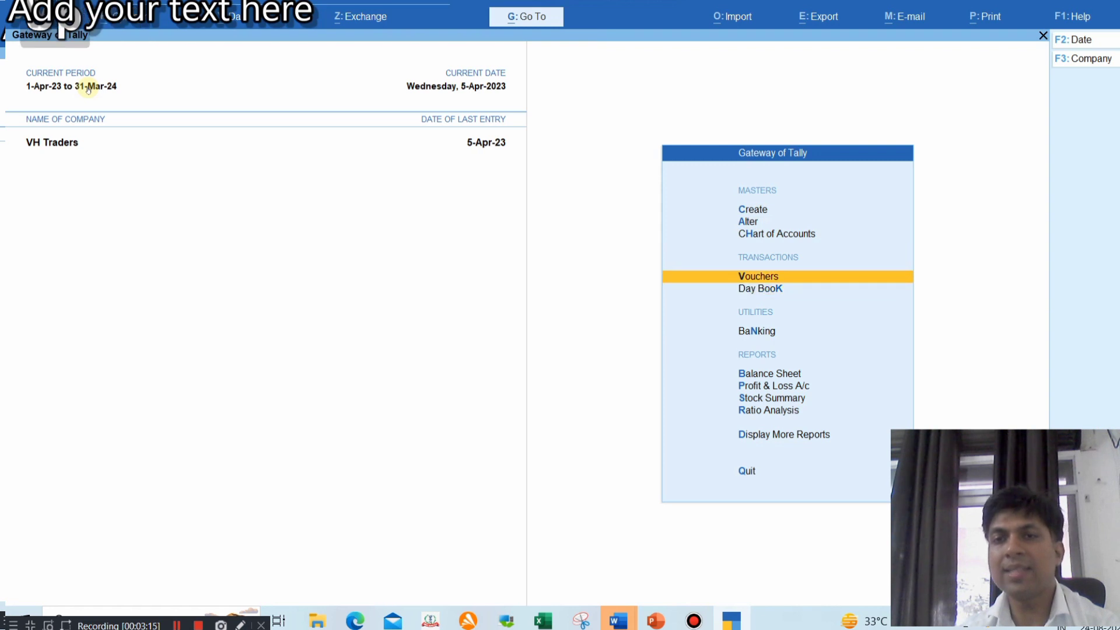
pyautogui.press('Return')
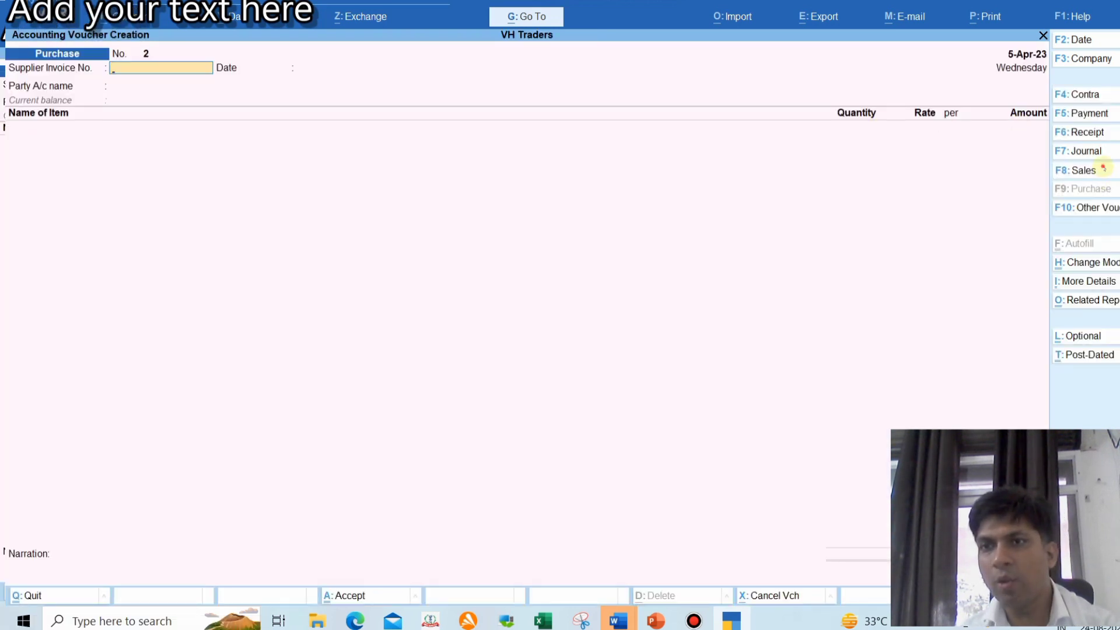
pyautogui.click(1103, 171)
# Change the voucher date to 25-Apr-23 and start a new party ledger
pyautogui.press('F2')
pyautogui.write('25.08')
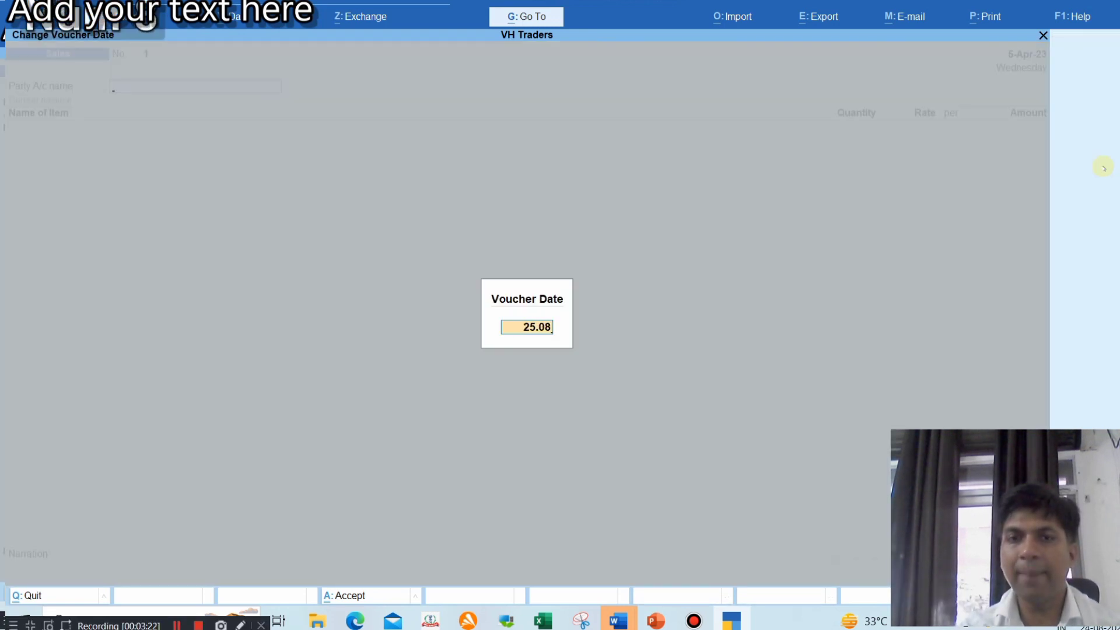
pyautogui.press('Return')
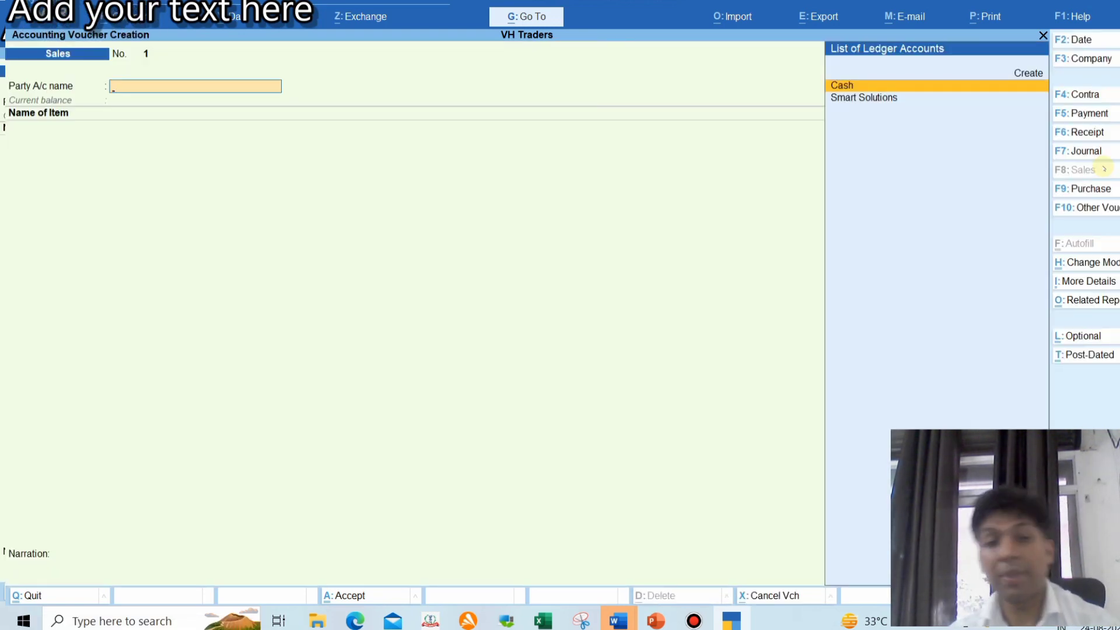
pyautogui.press('F2')
pyautogui.write('25.8')
pyautogui.press('Return')
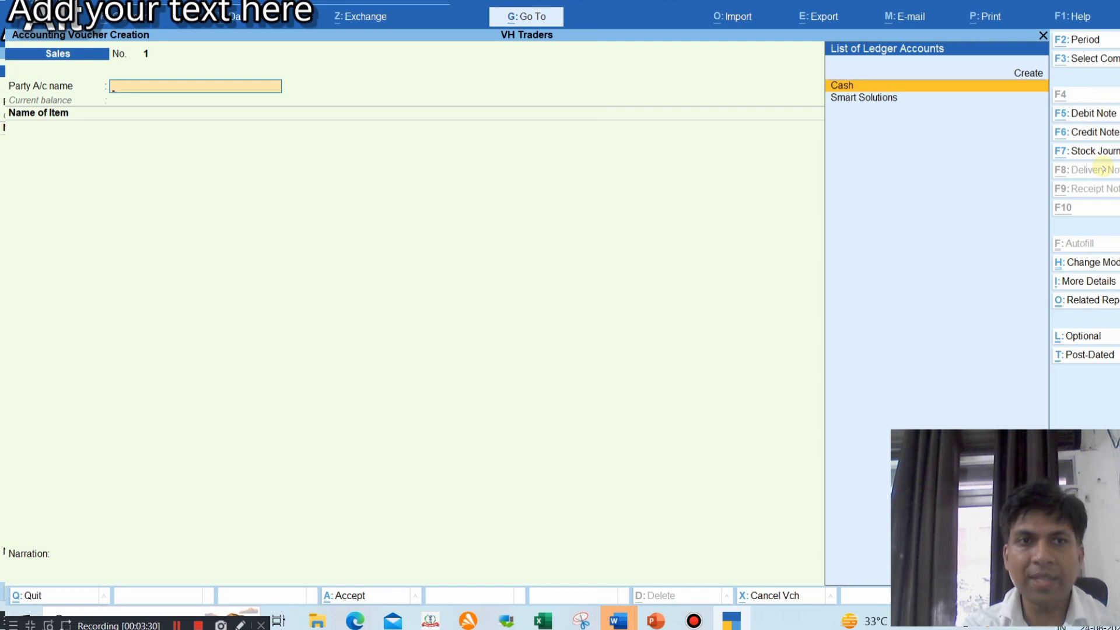
pyautogui.hotkey('alt', 'c')
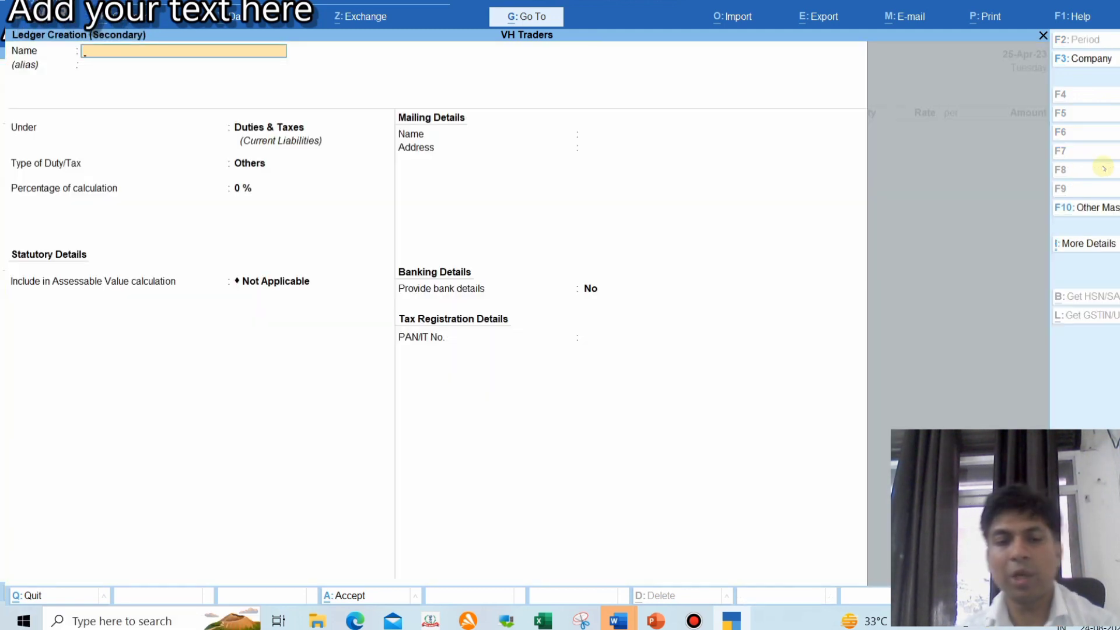
# Create customer ledger 'VP JAIN AND COAMPANY' under Sundry Debtors with address DELHI, pincode 110032
pyautogui.write('VP JAIN AN')
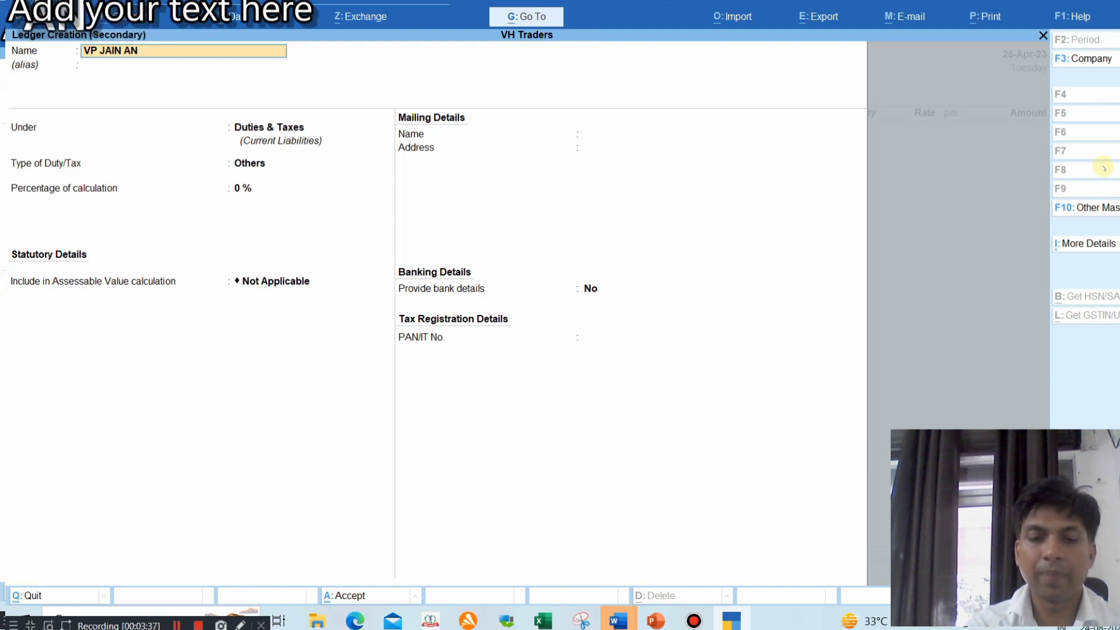
pyautogui.write('D COAMPANY')
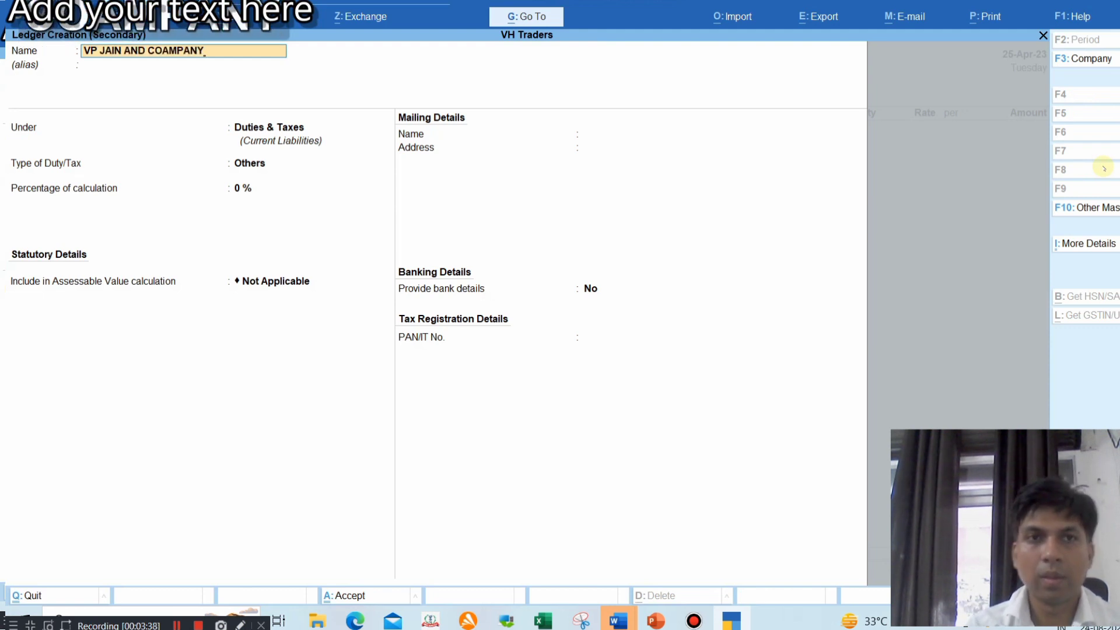
pyautogui.press('Return')
pyautogui.press('Return')
pyautogui.write('SUN')
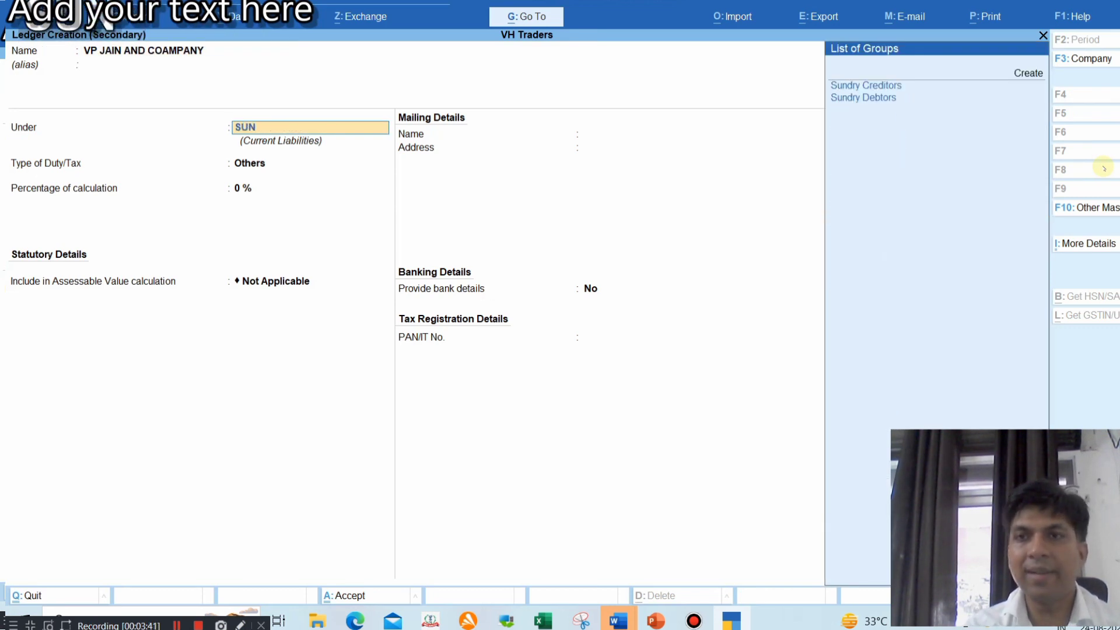
pyautogui.press('Down')
pyautogui.press('Return')
pyautogui.press('Return')
pyautogui.press('Return')
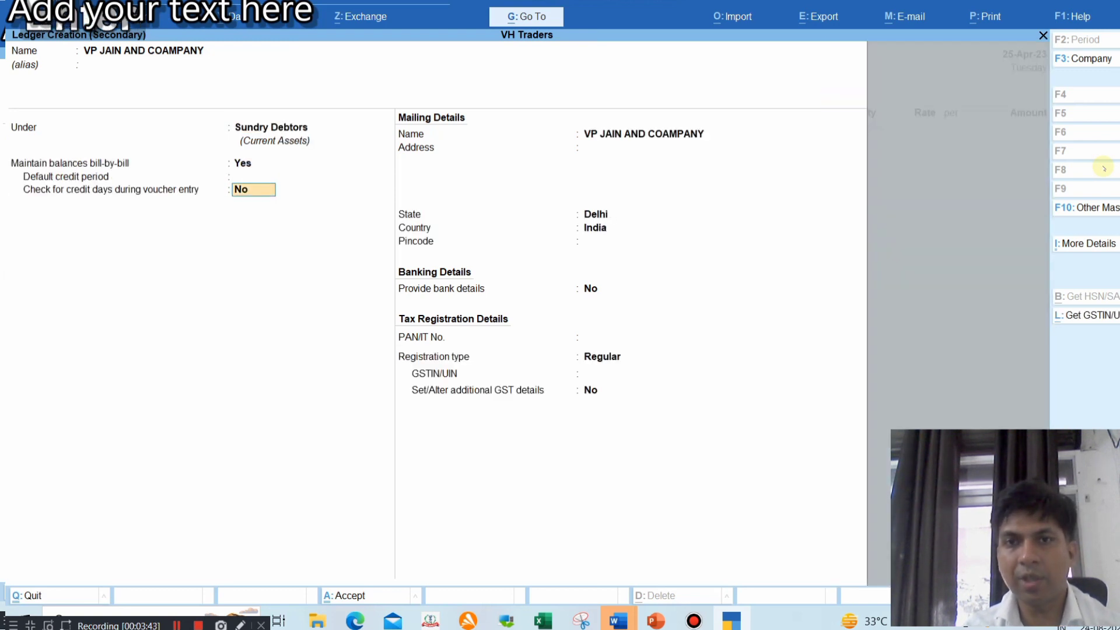
pyautogui.press('Return')
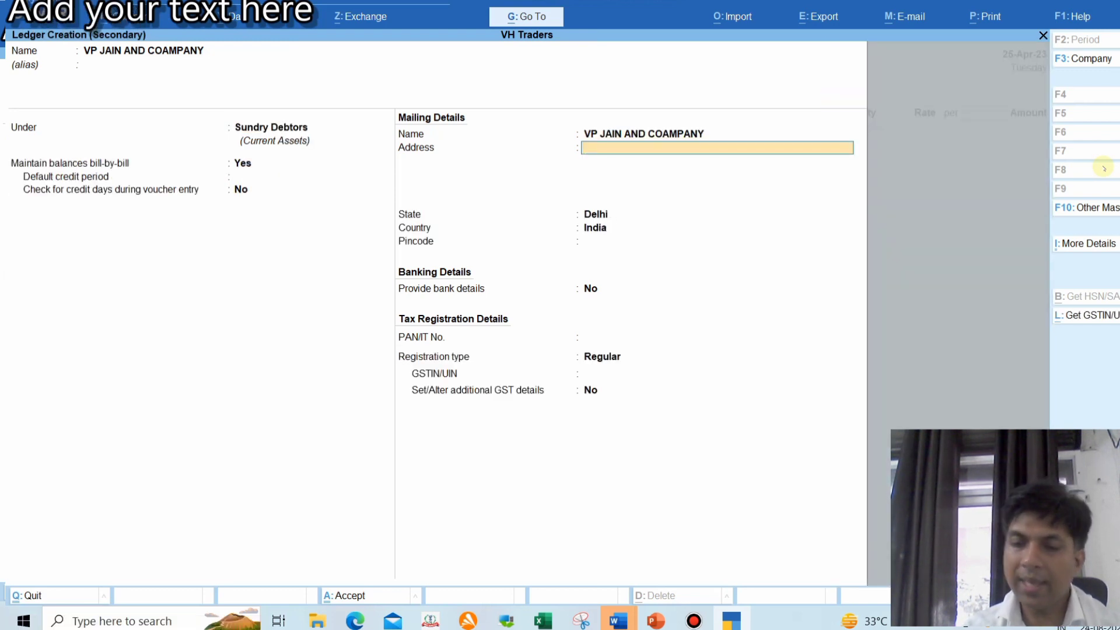
pyautogui.write('DELHI')
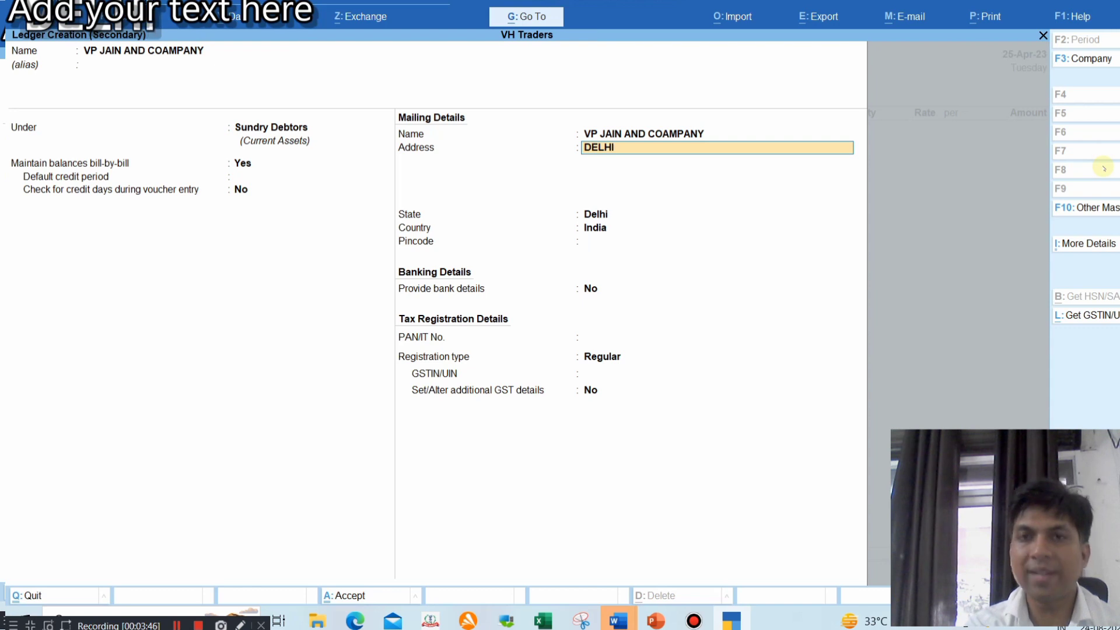
pyautogui.press('Return')
pyautogui.press('Return')
pyautogui.press('Return')
pyautogui.press('Return')
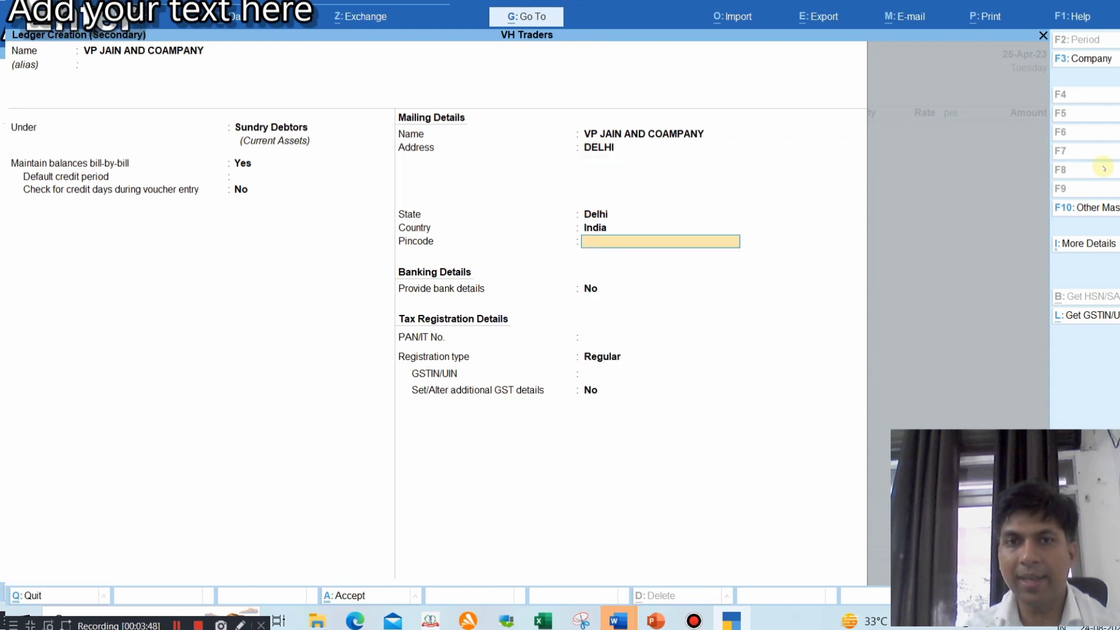
pyautogui.write('110032')
pyautogui.press('Return')
pyautogui.press('Return')
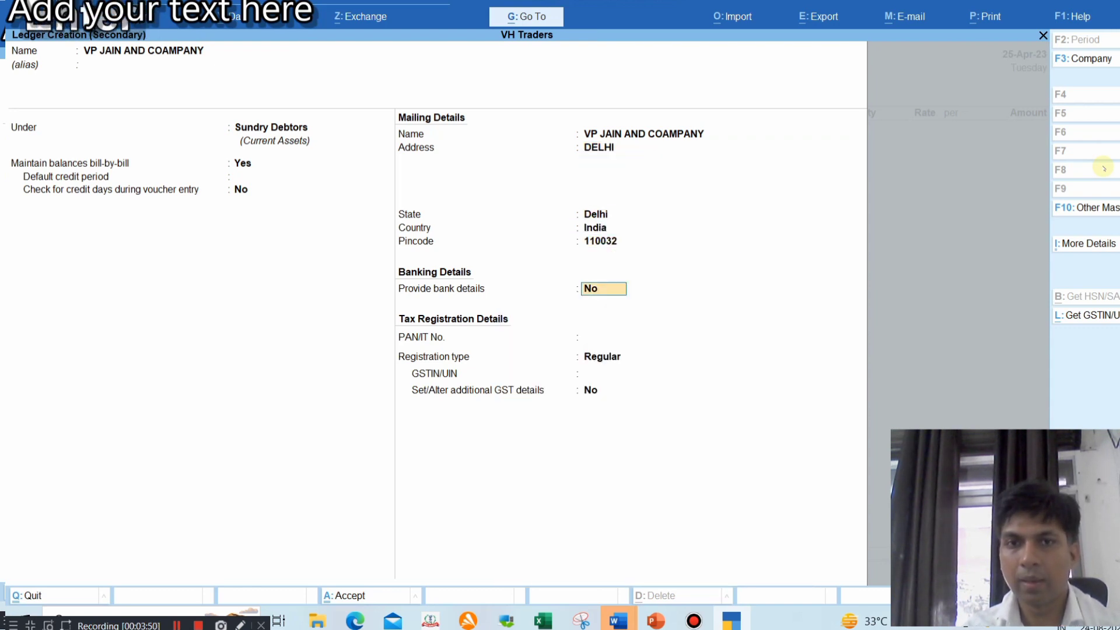
pyautogui.hotkey('alt', 'Tab')
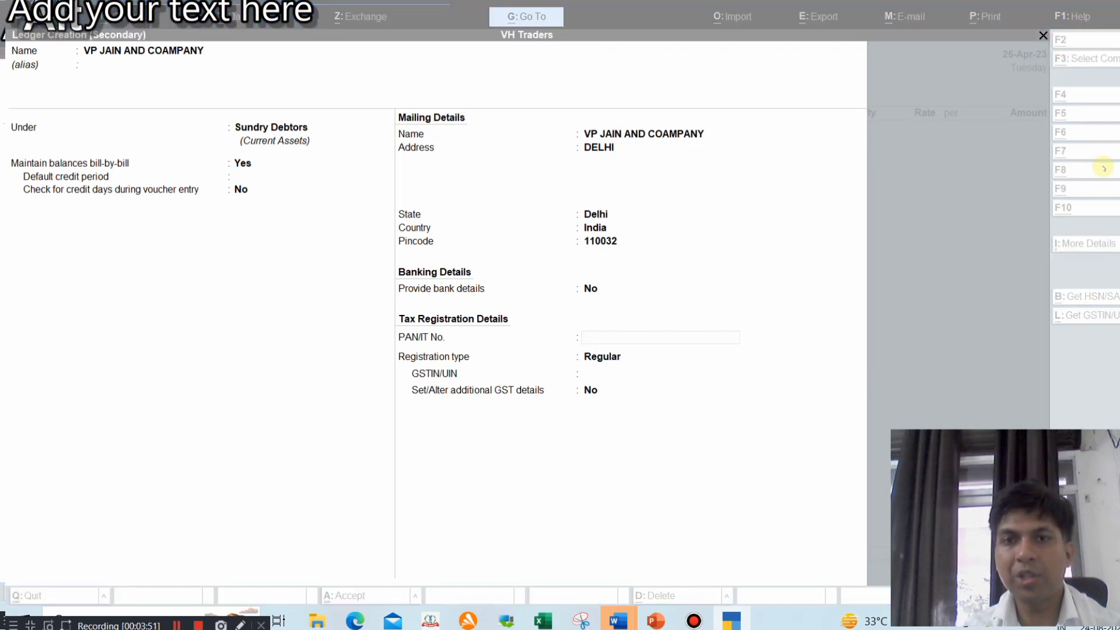
pyautogui.hotkey('alt', 'Tab')
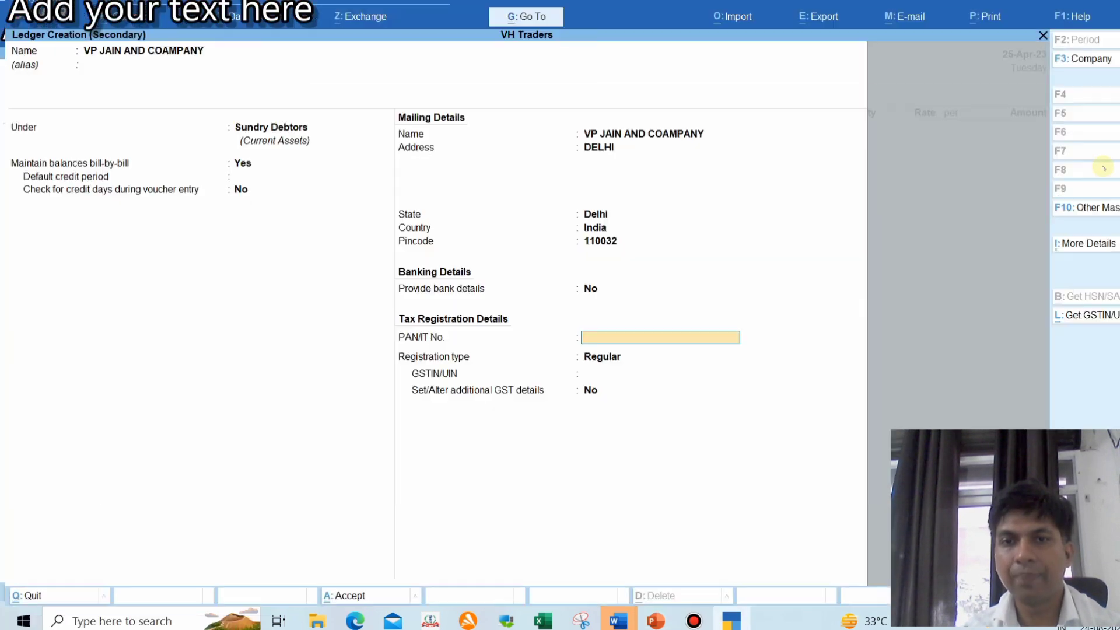
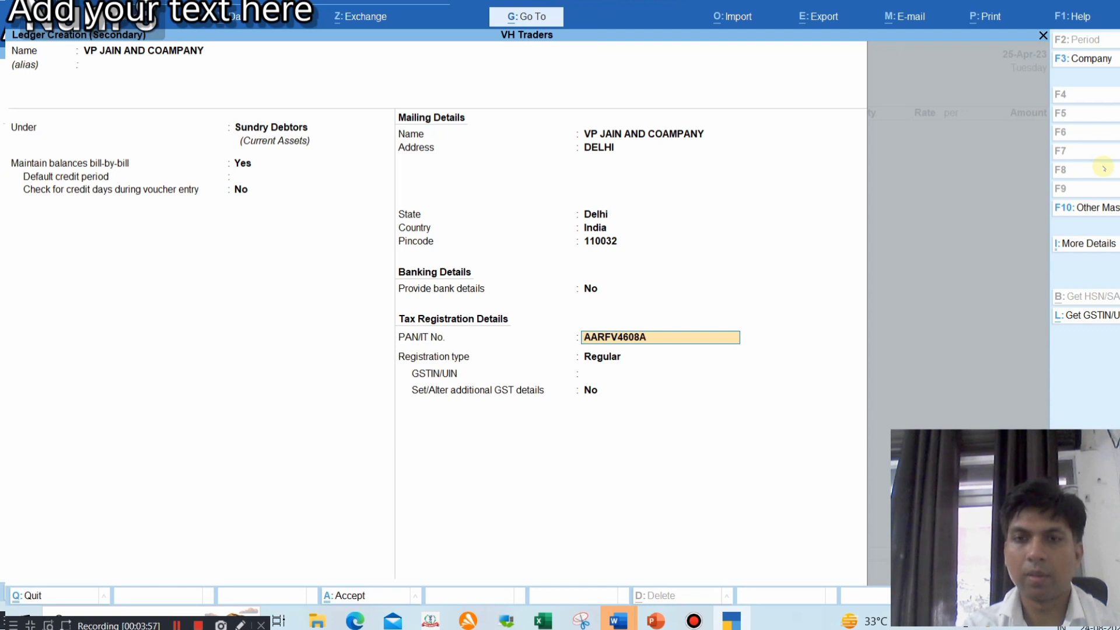
# Enter the customer's PAN and Delhi GSTIN as Regular registration, save the ledger, and reach Party Details
pyautogui.press('Return')
pyautogui.press('Return')
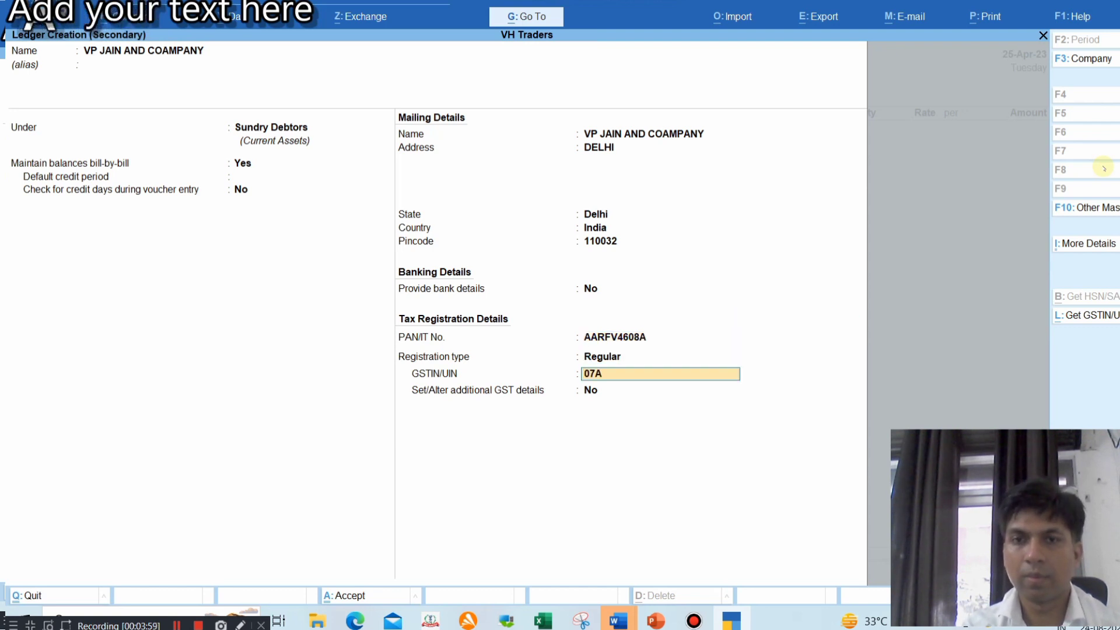
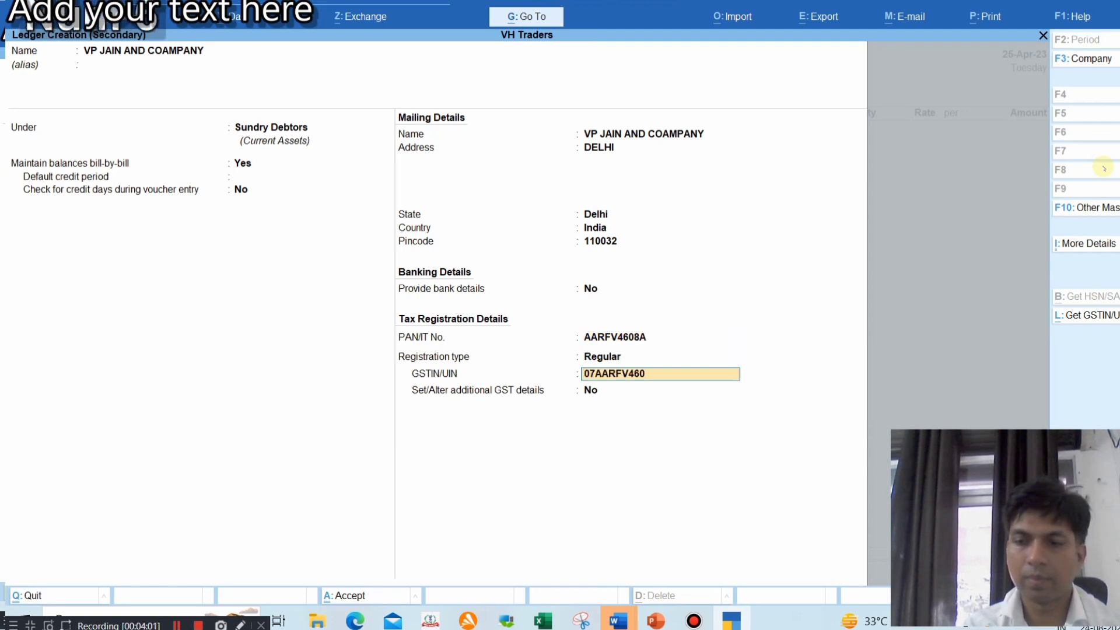
pyautogui.press('Return')
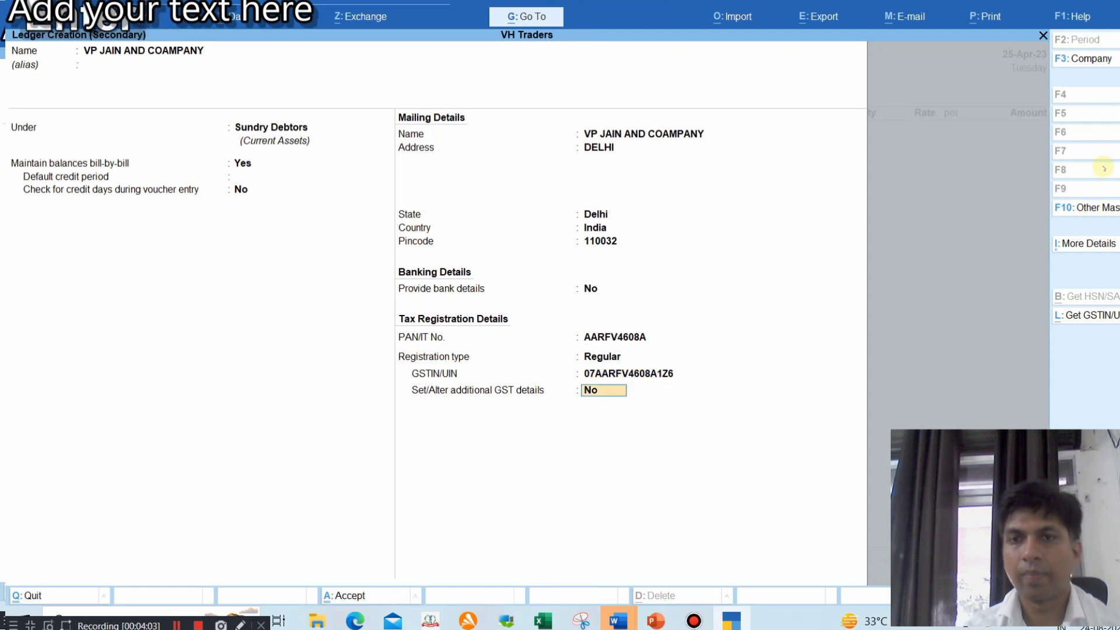
pyautogui.press('Return')
pyautogui.press('Return')
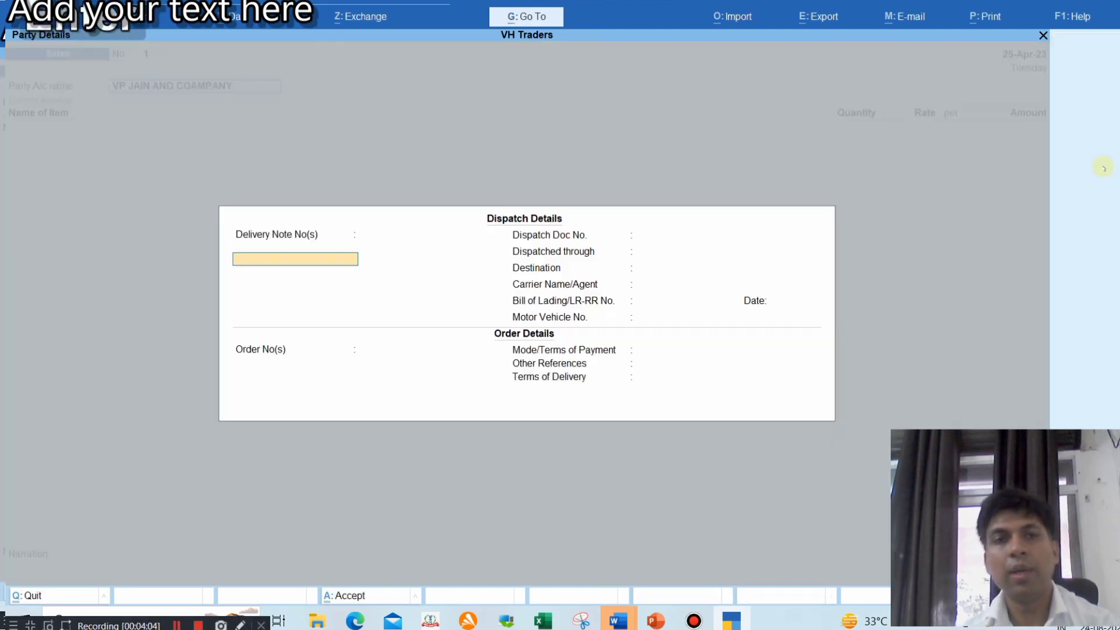
pyautogui.press('Return')
pyautogui.press('Return')
pyautogui.press('Return')
pyautogui.press('Return')
pyautogui.press('Return')
pyautogui.press('Return')
pyautogui.press('Return')
pyautogui.press('Return')
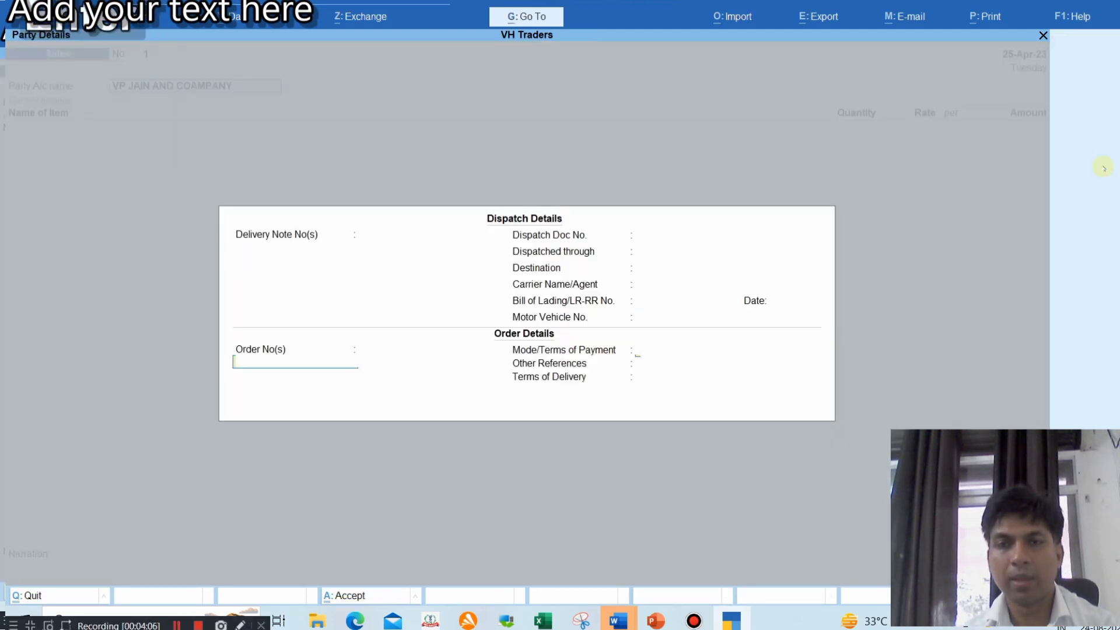
pyautogui.press('Return')
pyautogui.press('Return')
pyautogui.press('Return')
pyautogui.press('Return')
pyautogui.press('Return')
pyautogui.press('Return')
pyautogui.press('Return')
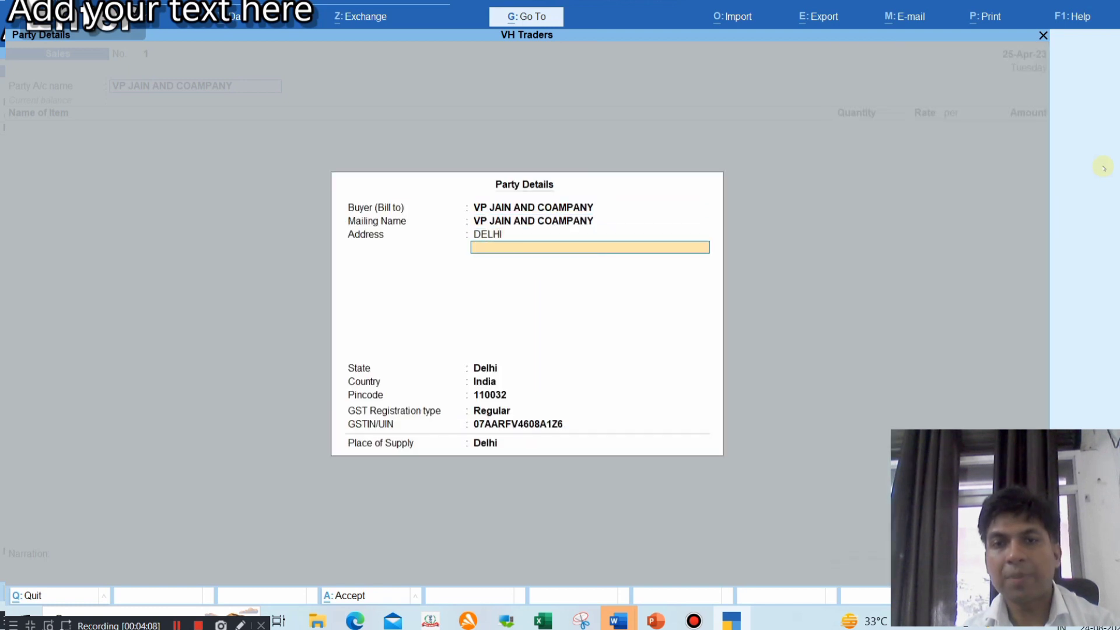
pyautogui.press('Return')
pyautogui.press('Return')
pyautogui.press('Return')
# Bill 5 NOS of Stabilizer 5KVA at 2,020.00 on the sales voucher
pyautogui.press('Return')
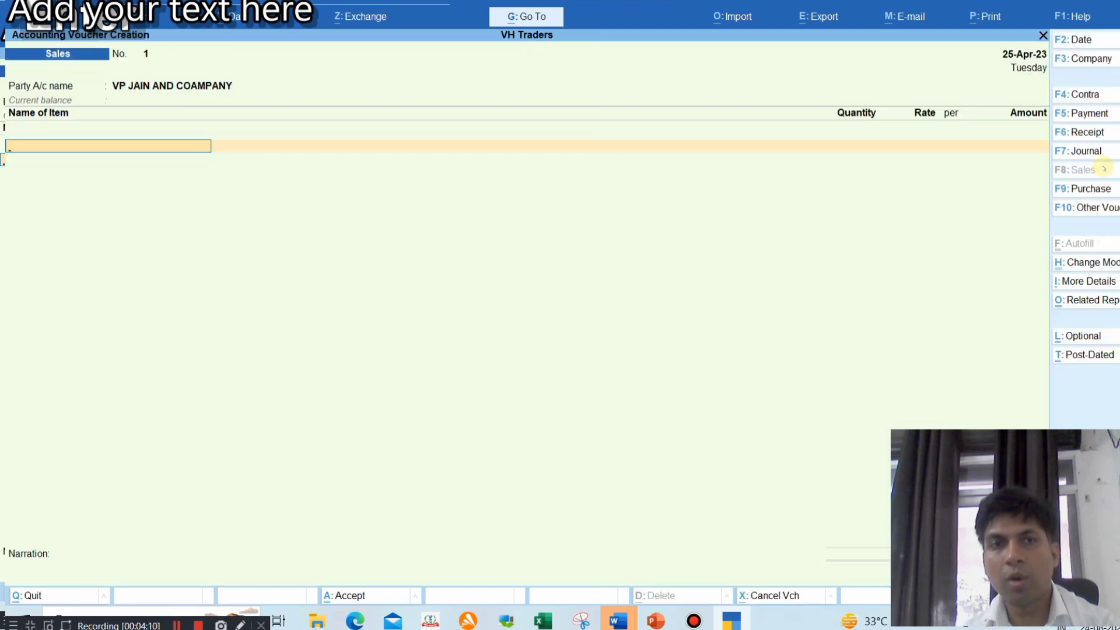
pyautogui.write('st')
pyautogui.press('Return')
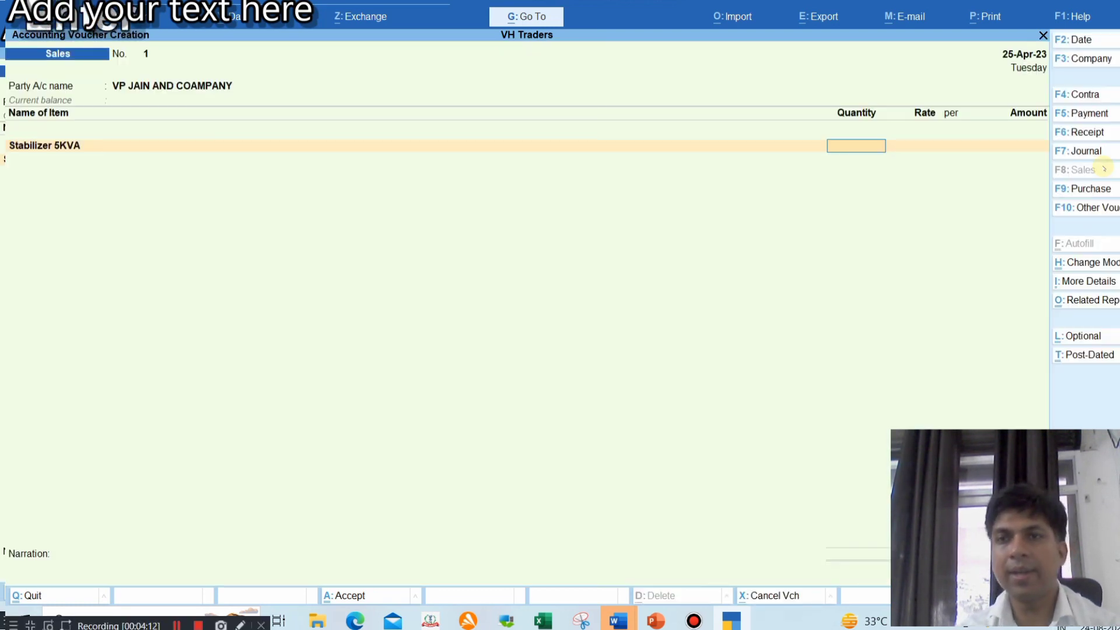
pyautogui.write('5')
pyautogui.press('Return')
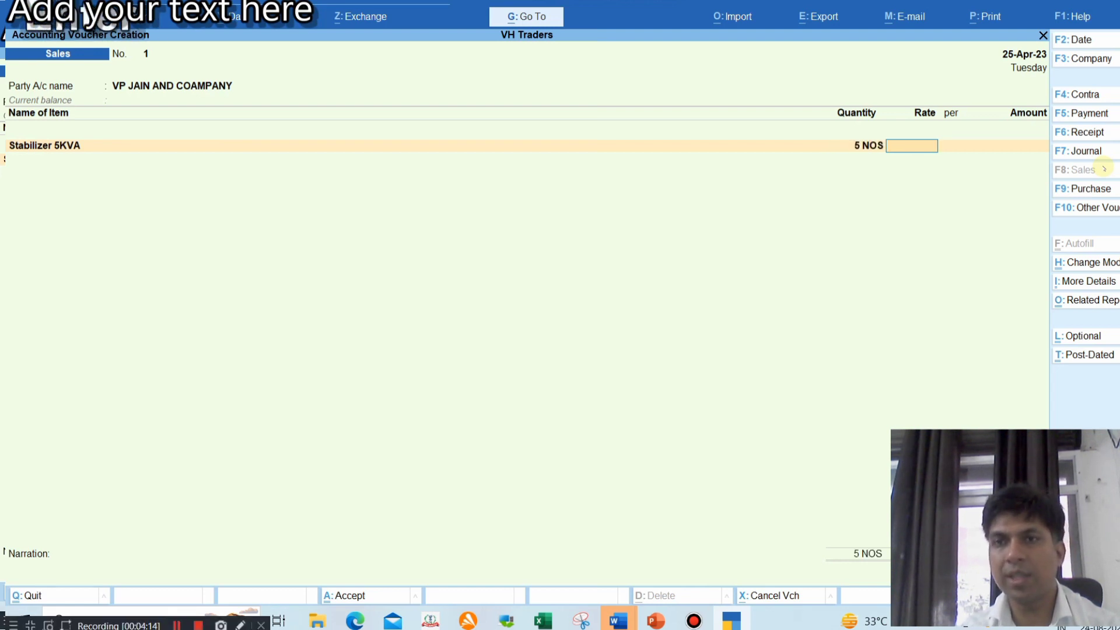
pyautogui.write('2020')
pyautogui.press('Return')
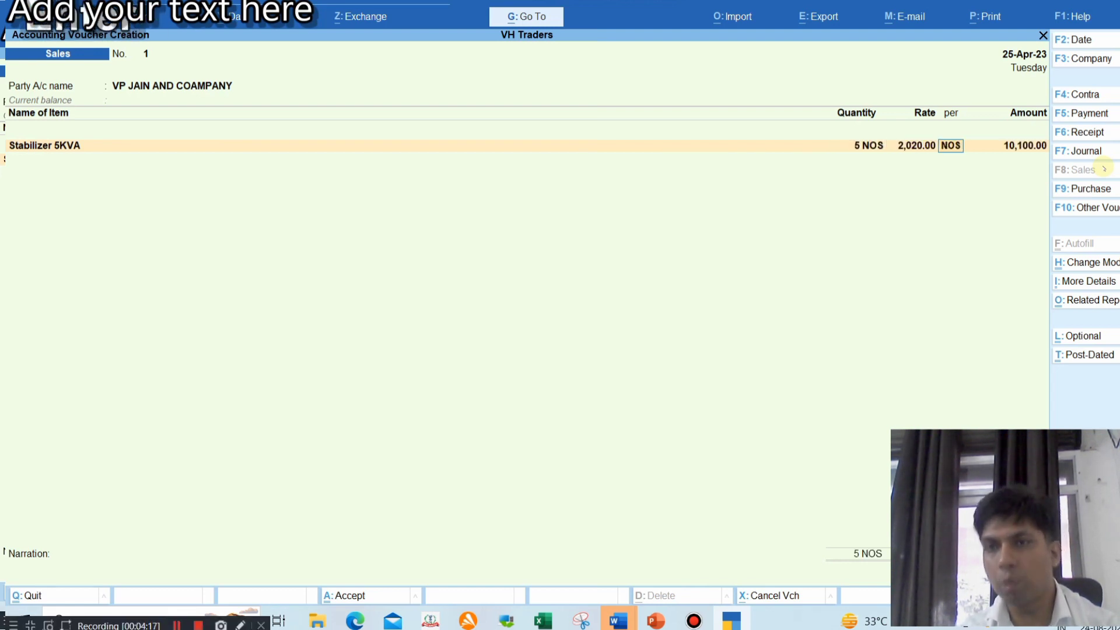
pyautogui.press('Return')
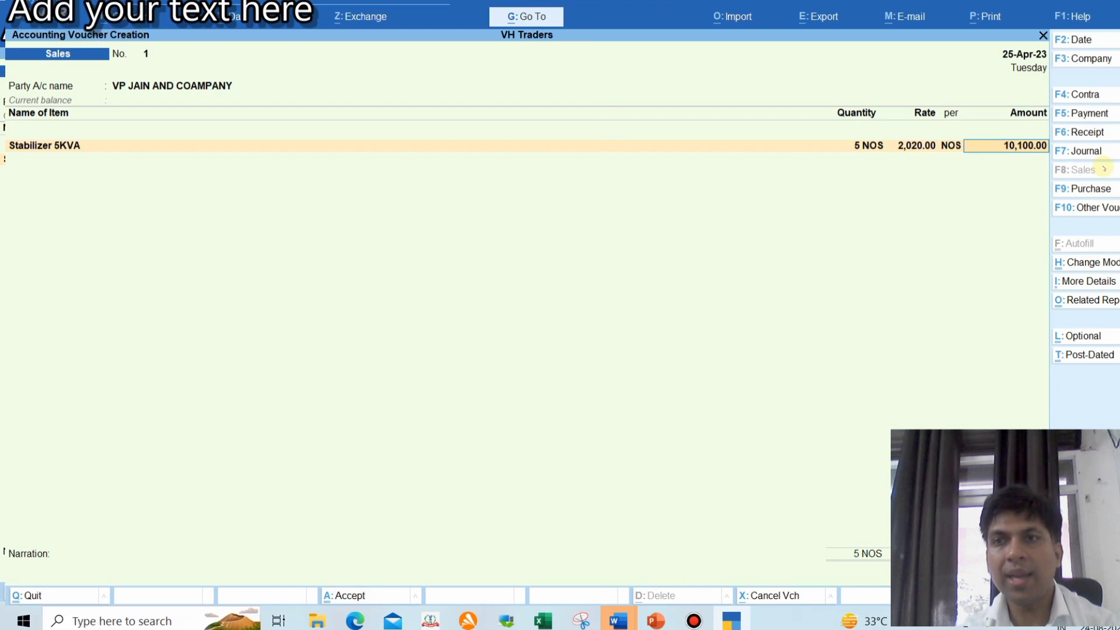
pyautogui.press('Return')
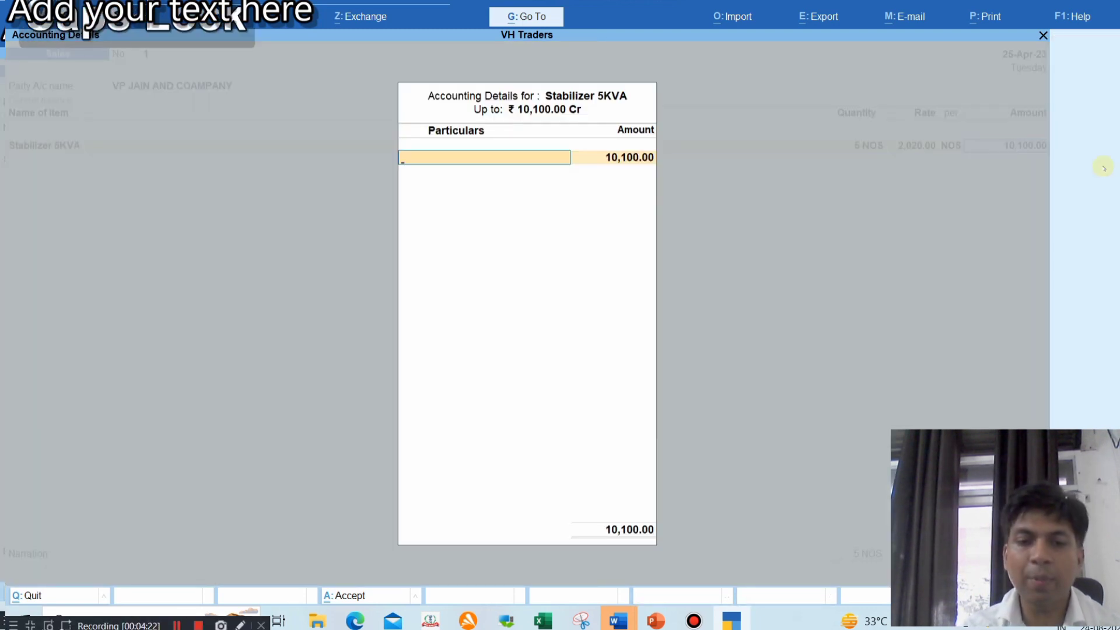
# Create a Sale 18% ledger under Sales Accounts with supply type Goods, allocating 10,100.00 to it
pyautogui.hotkey('alt', 'c')
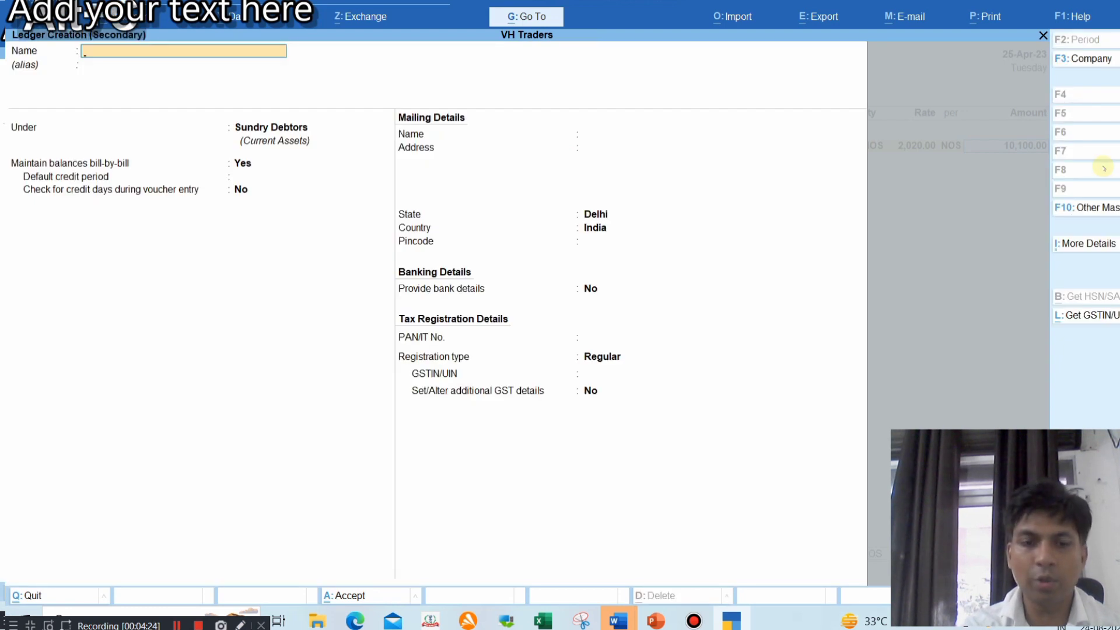
pyautogui.write('Sale 18')
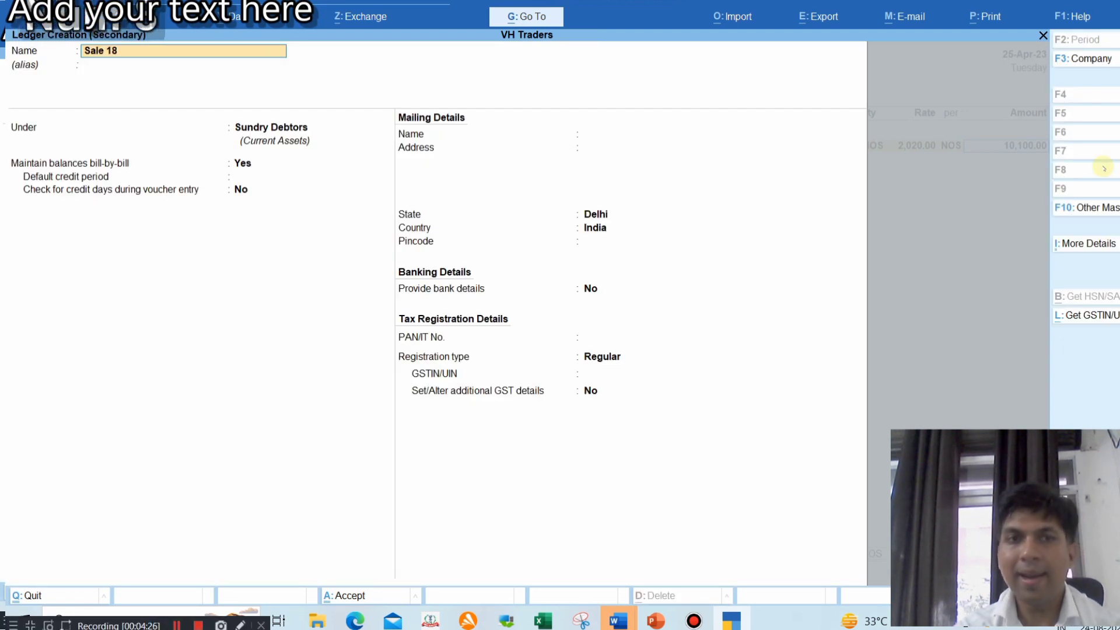
pyautogui.write('%')
pyautogui.press('Return')
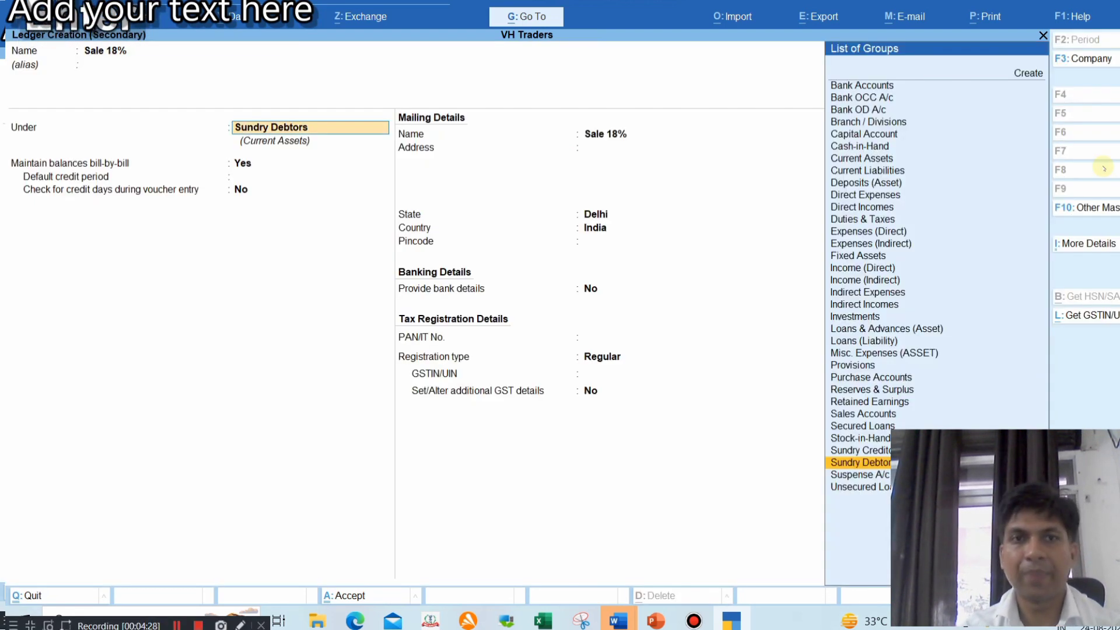
pyautogui.write('Sal')
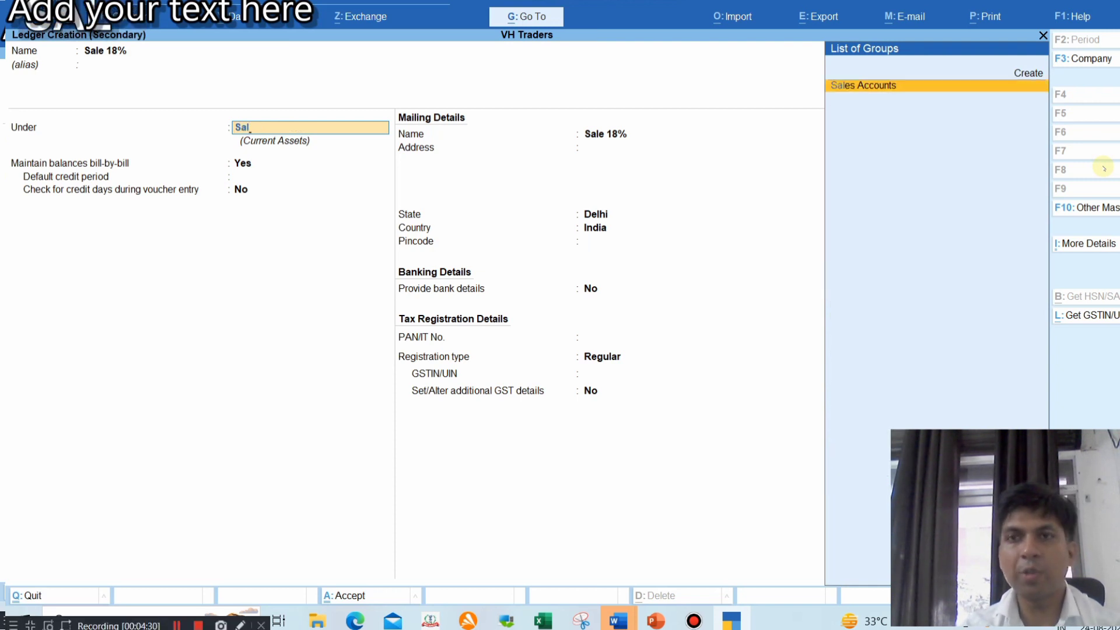
pyautogui.press('Return')
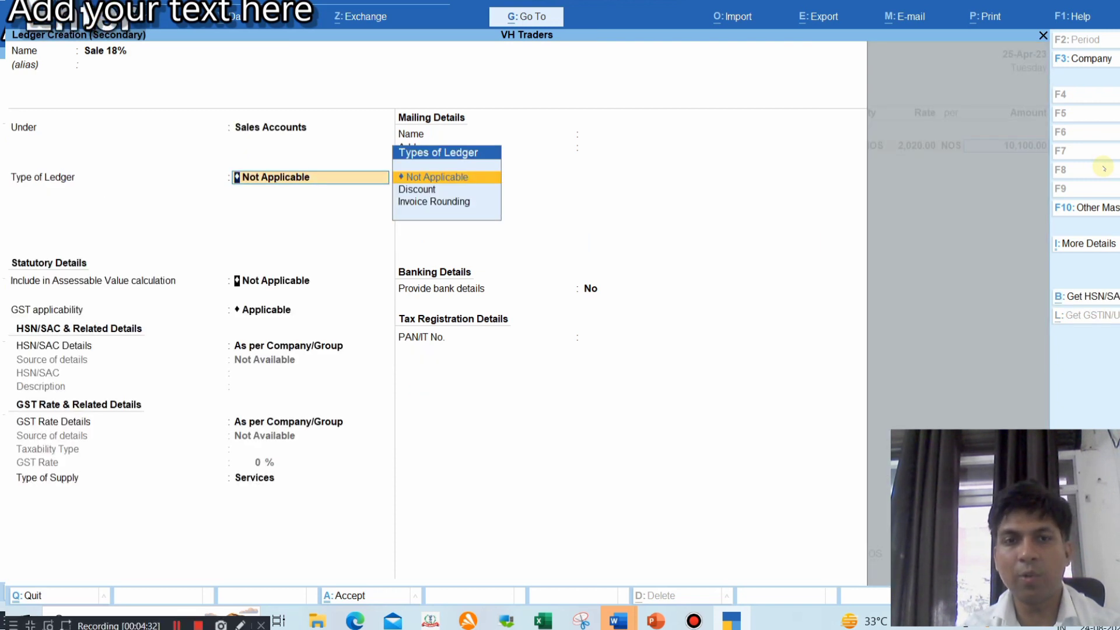
pyautogui.press('Return')
pyautogui.press('Return')
pyautogui.press('Return')
pyautogui.press('Return')
pyautogui.press('Return')
pyautogui.press('BackSpace')
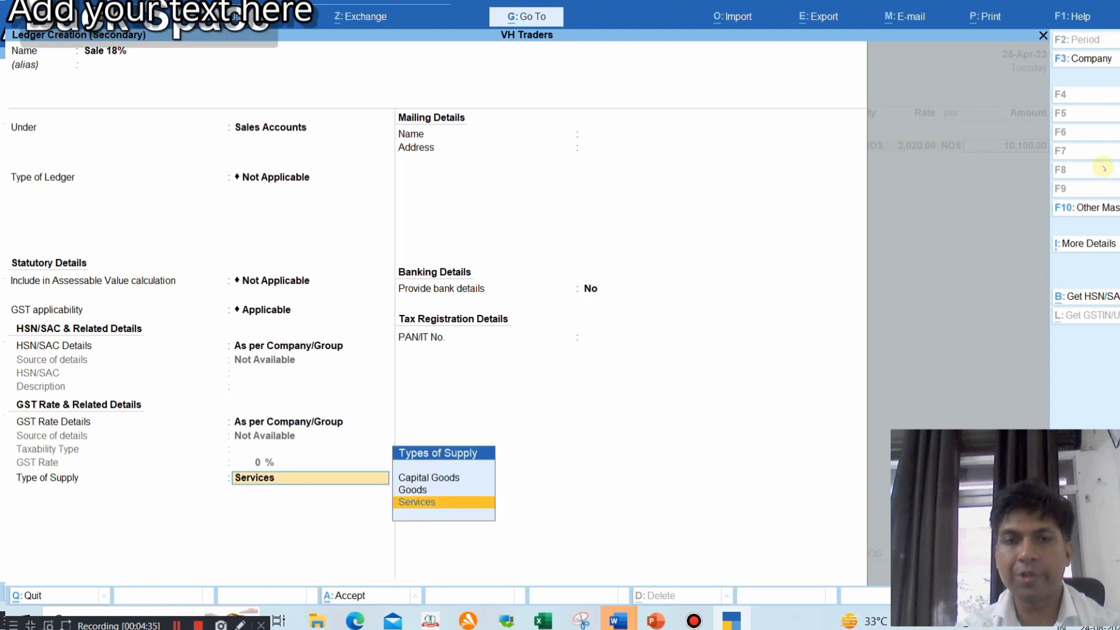
pyautogui.press('Up')
pyautogui.press('Return')
pyautogui.press('Return')
pyautogui.press('Return')
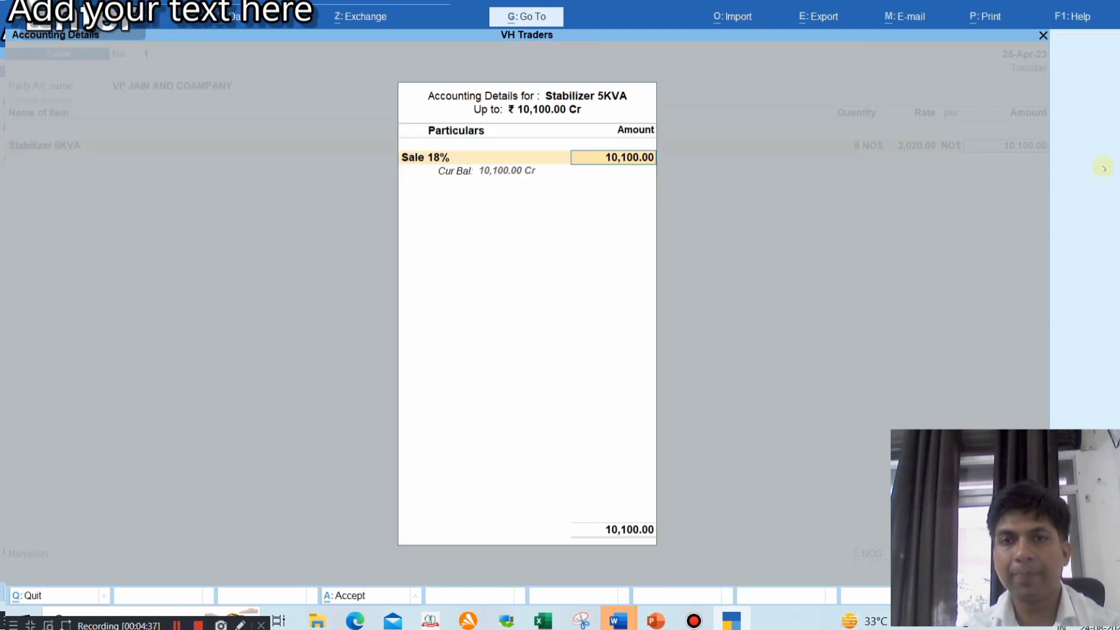
pyautogui.press('Return')
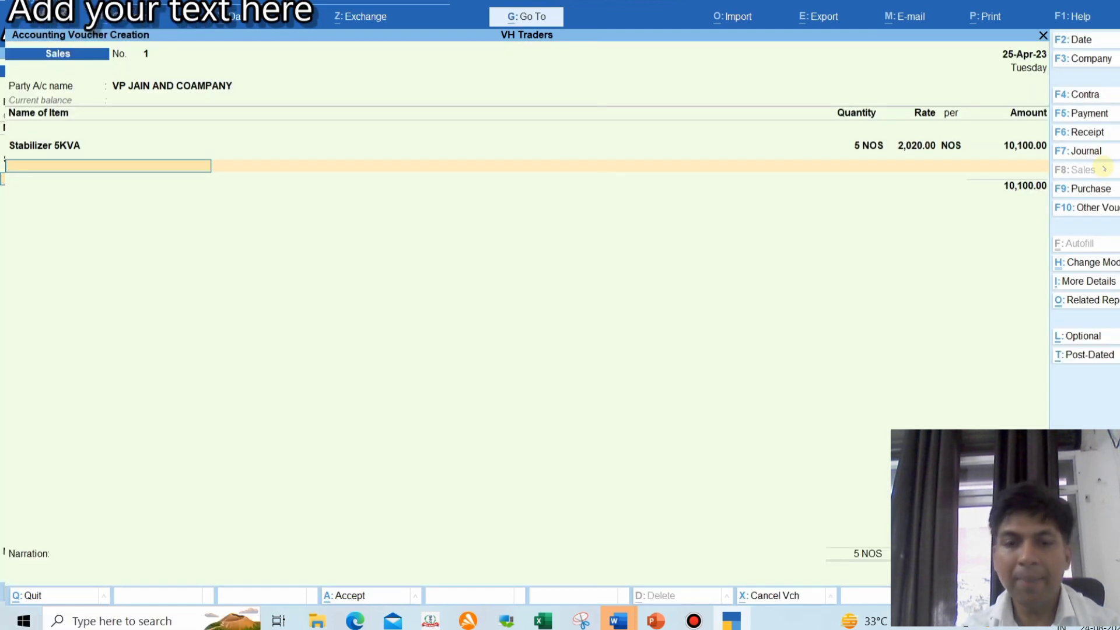
# Add 2 NOS of SRK18YXS2-W6/SRC18YXS2-W6 at 32,000.00 as the second item
pyautogui.write('V')
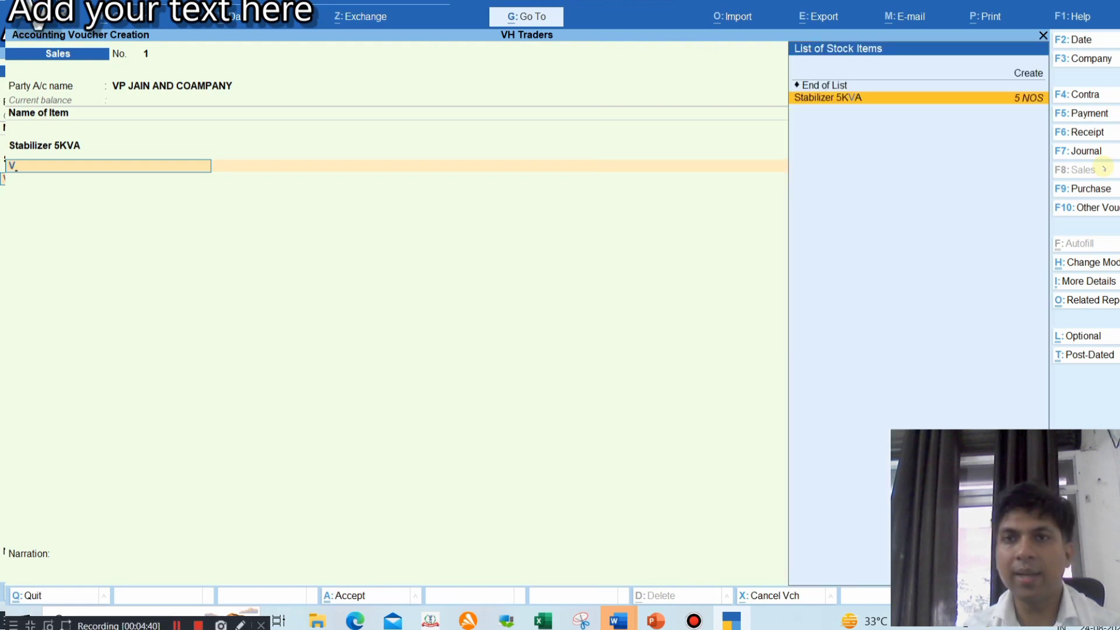
pyautogui.press('BackSpace')
pyautogui.press('Down')
pyautogui.press('Return')
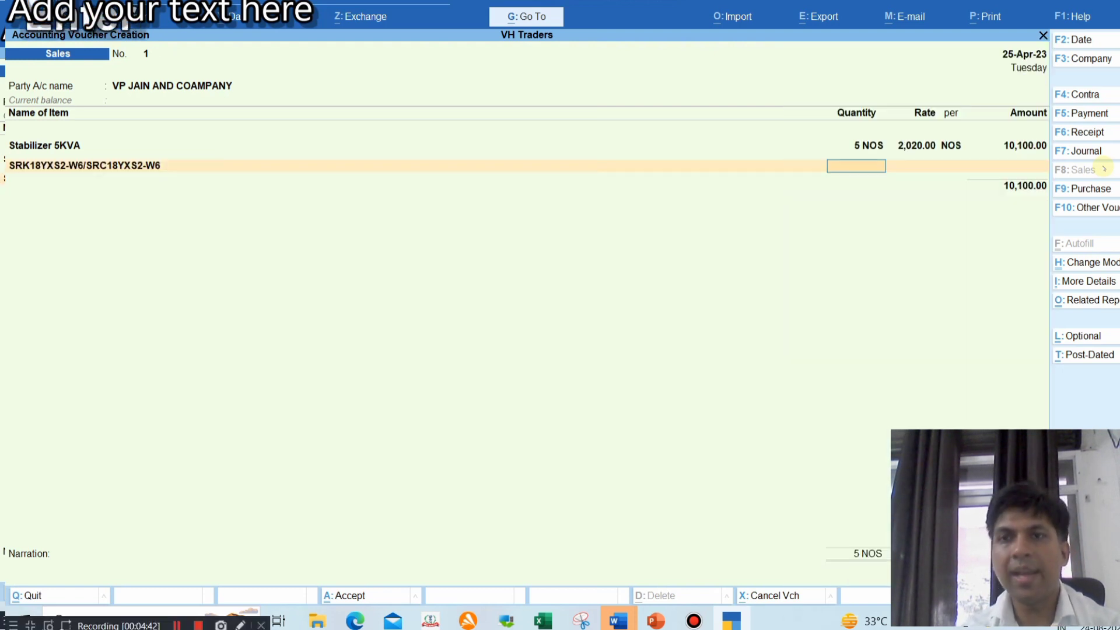
pyautogui.write('2')
pyautogui.press('Return')
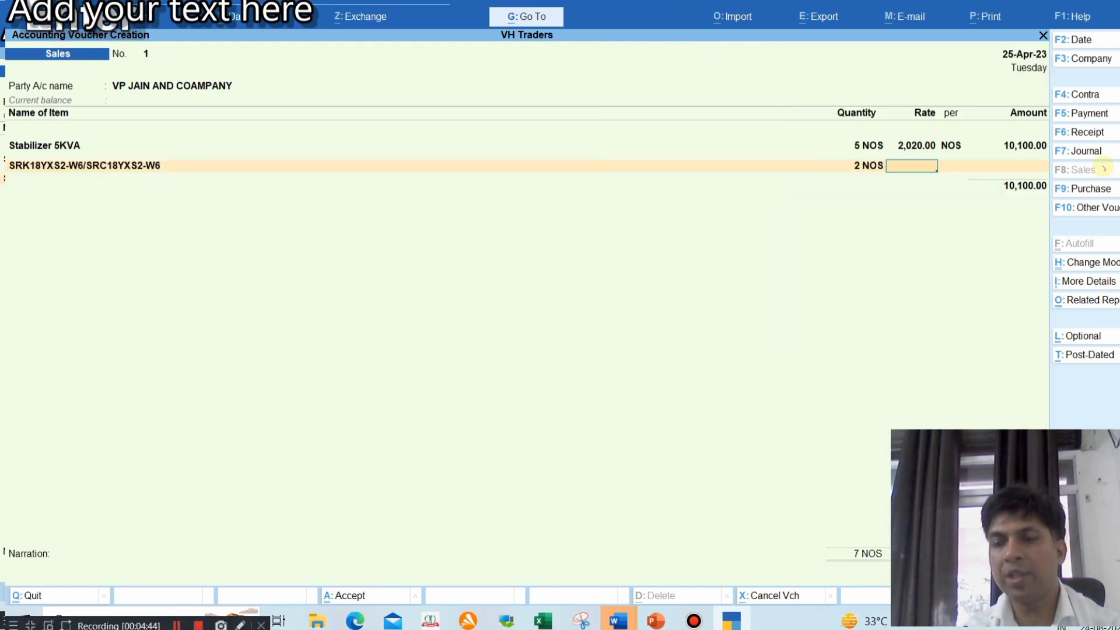
pyautogui.write('32000')
pyautogui.press('Return')
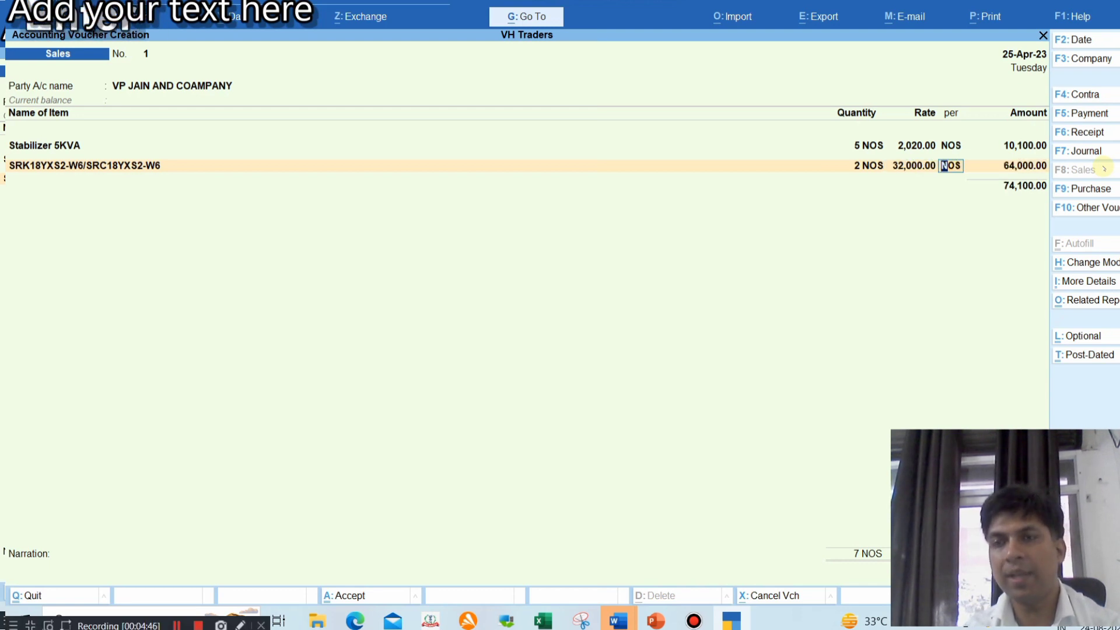
pyautogui.press('Return')
pyautogui.press('Return')
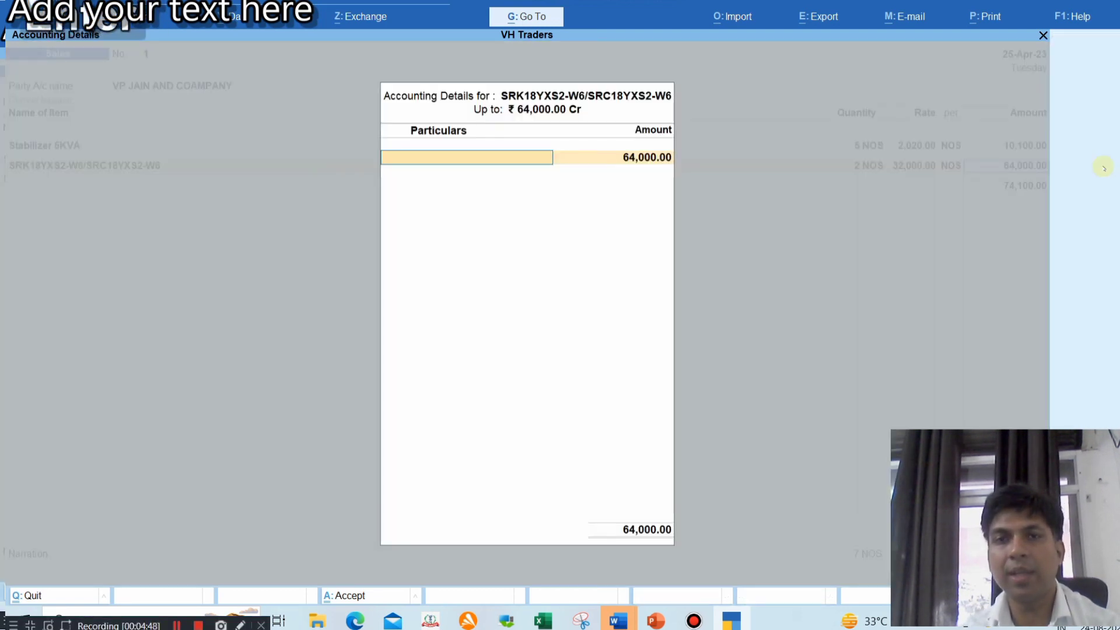
# Create a Sale 28% sales ledger with supply type Goods, allocating 64,000.00 to it
pyautogui.write('Sa')
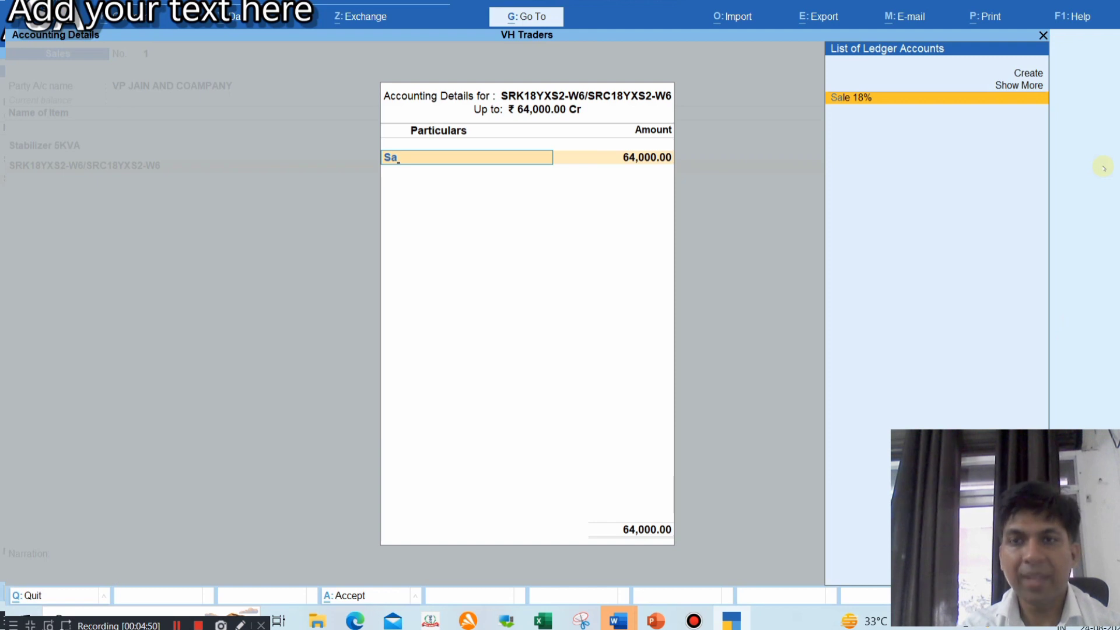
pyautogui.write('le')
pyautogui.hotkey('alt', 'c')
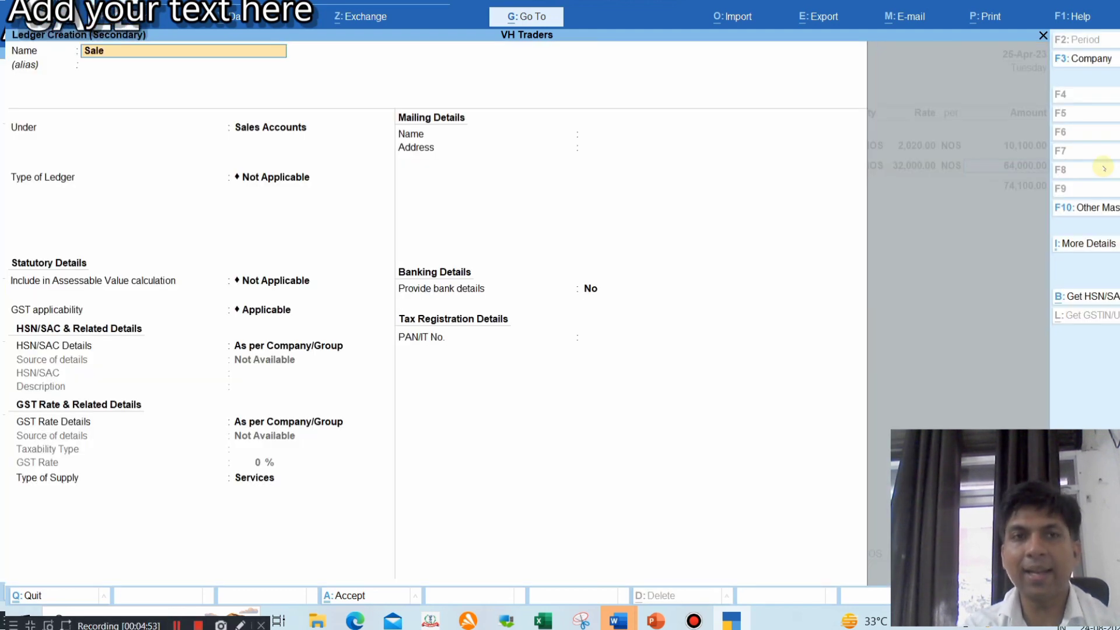
pyautogui.write('2')
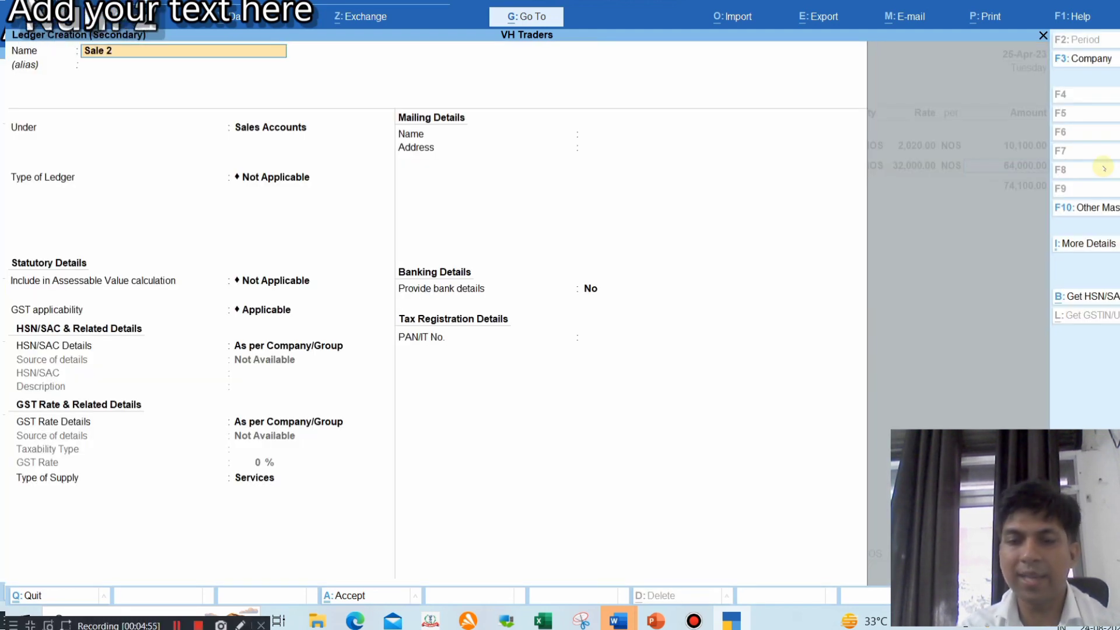
pyautogui.write('8%')
pyautogui.press('Return')
pyautogui.press('Return')
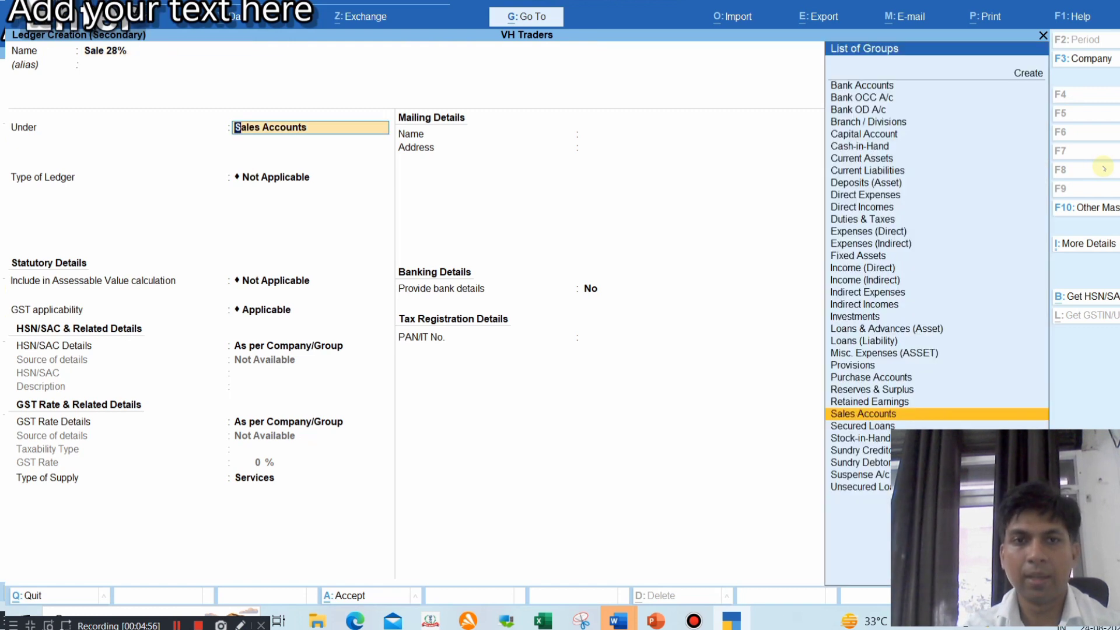
pyautogui.press('Return')
pyautogui.press('Return')
pyautogui.press('Return')
pyautogui.press('Return')
pyautogui.press('Return')
pyautogui.press('Return')
pyautogui.press('Return')
pyautogui.press('BackSpace')
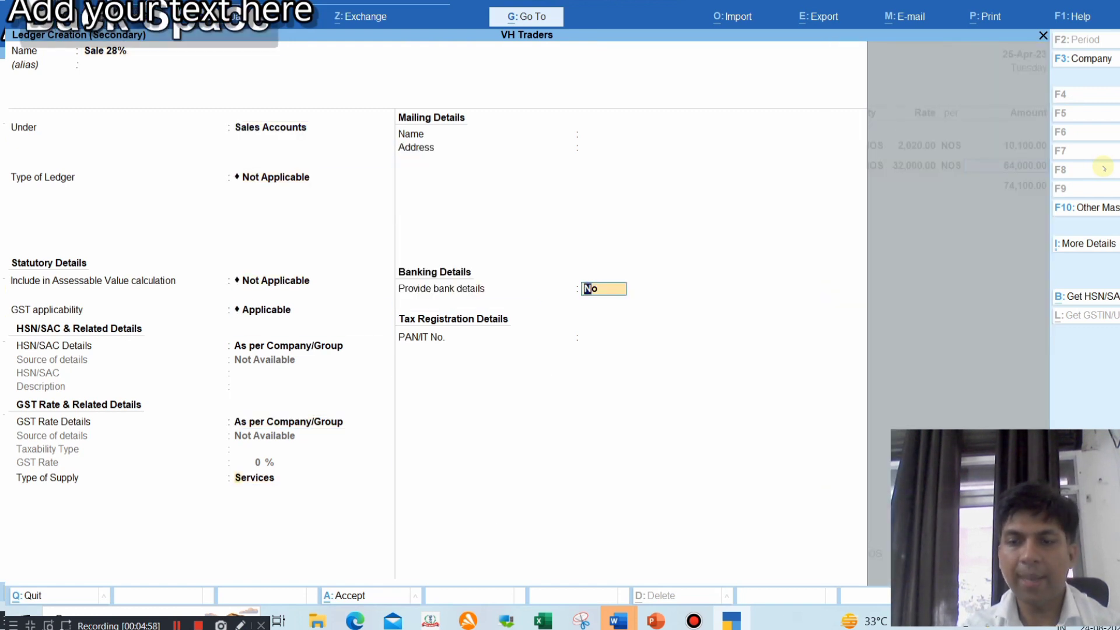
pyautogui.press('Up')
pyautogui.press('Return')
pyautogui.press('Return')
pyautogui.press('Return')
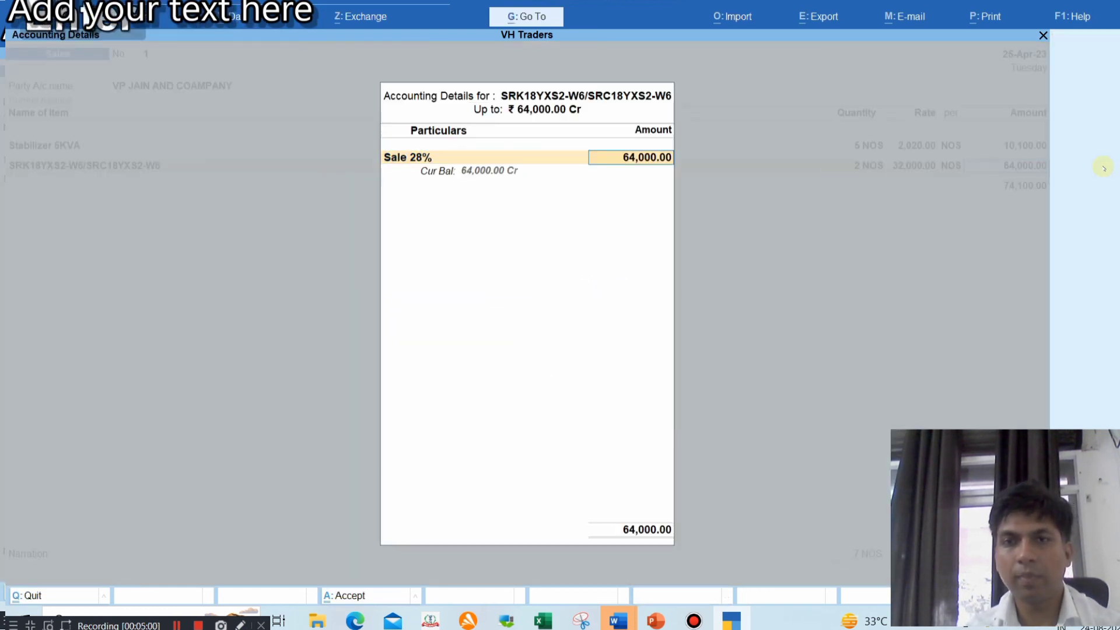
pyautogui.press('Return')
pyautogui.press('Return')
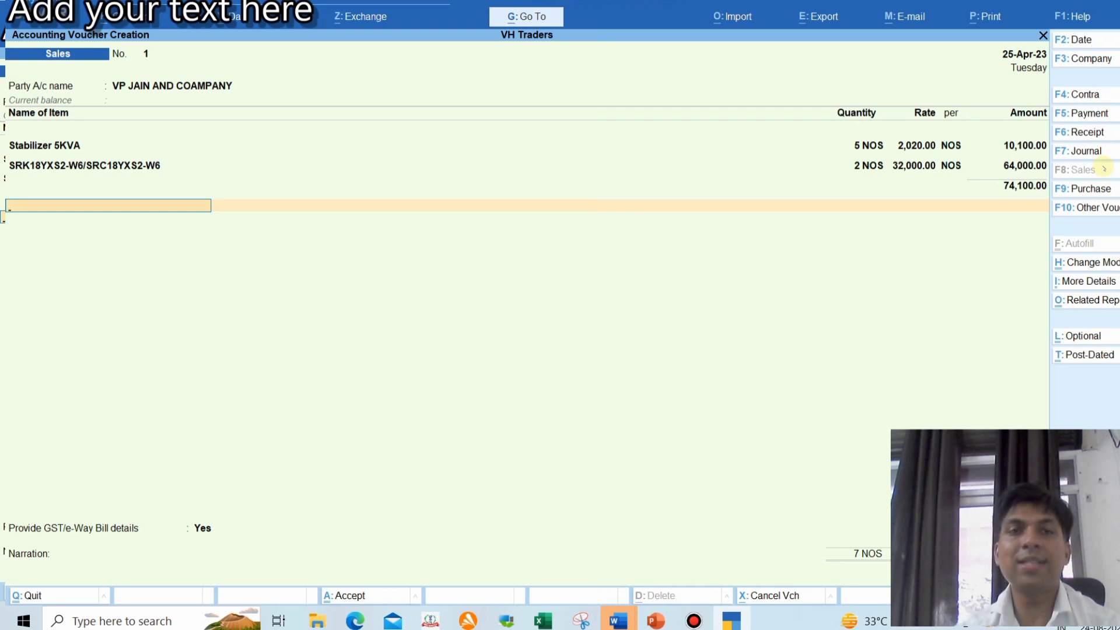
# Create ledger CGST PAYABLE 9% under Duties & Taxes, duty type GST, tax type CGST, rate 9%
pyautogui.hotkey('alt', 'c')
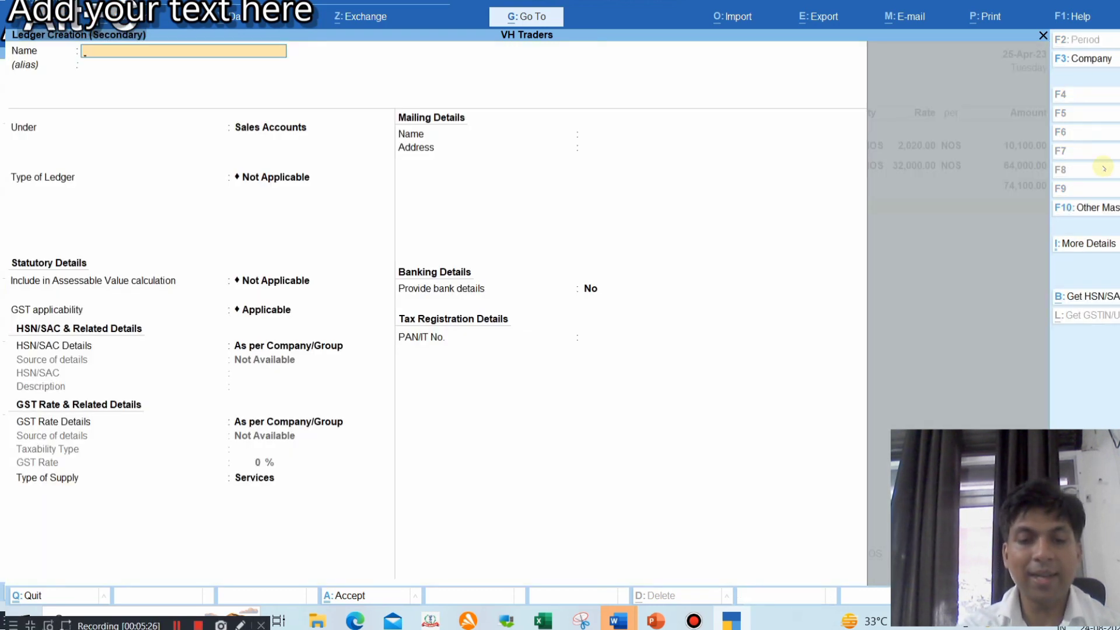
pyautogui.write('CGST PA')
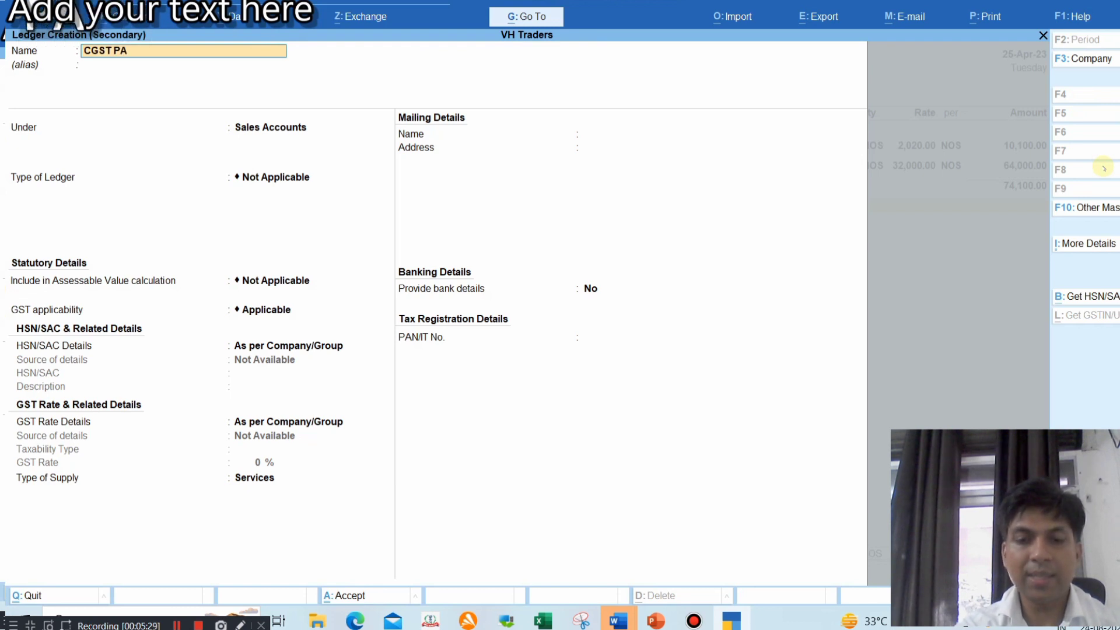
pyautogui.write('YABLE 9%')
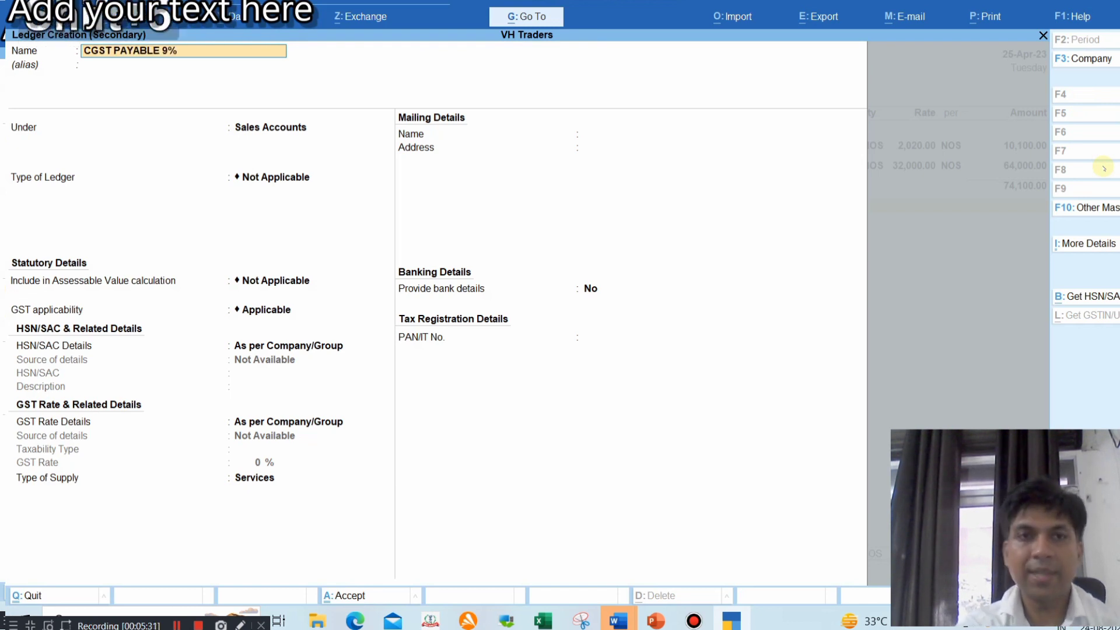
pyautogui.press('Return')
pyautogui.press('Return')
pyautogui.write('du')
pyautogui.press('Return')
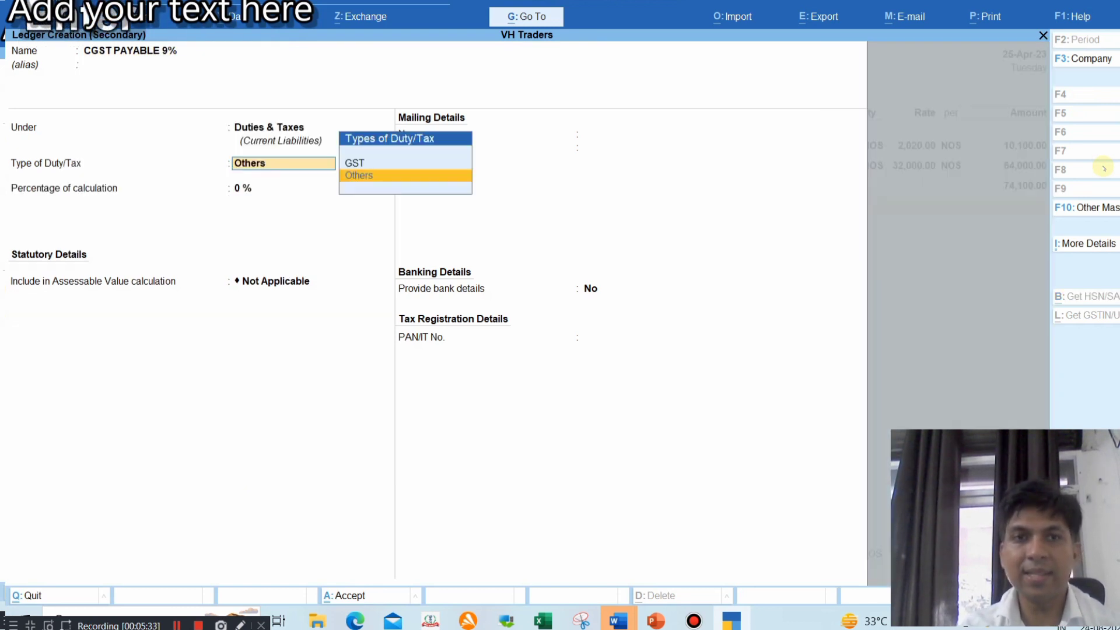
pyautogui.press('Up')
pyautogui.press('Return')
pyautogui.press('Down')
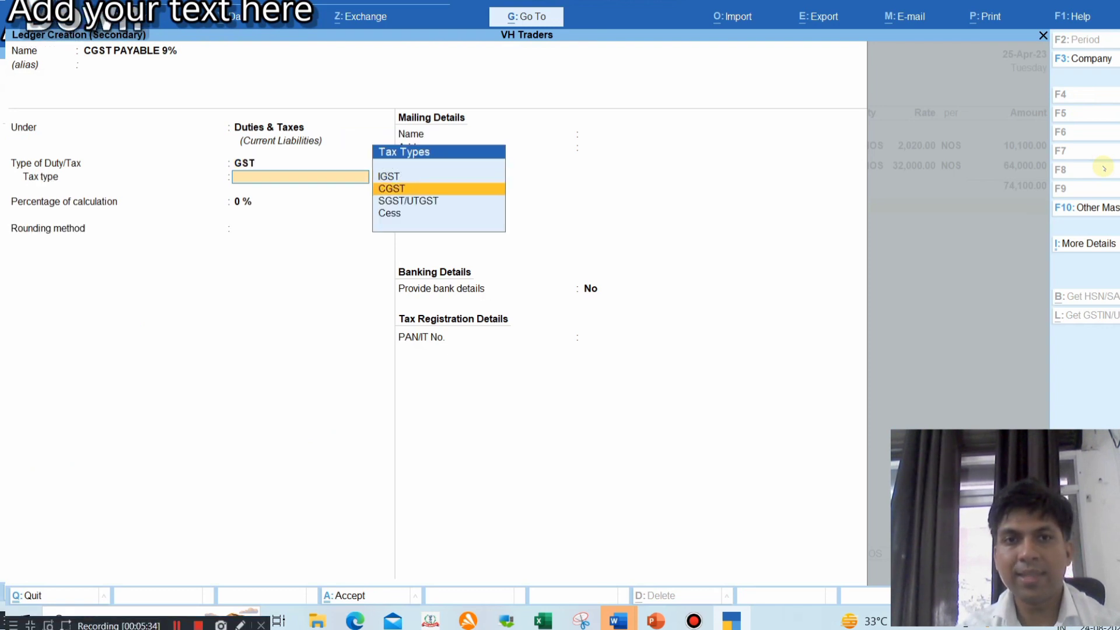
pyautogui.press('Return')
pyautogui.write('9')
pyautogui.press('Return')
pyautogui.press('Return')
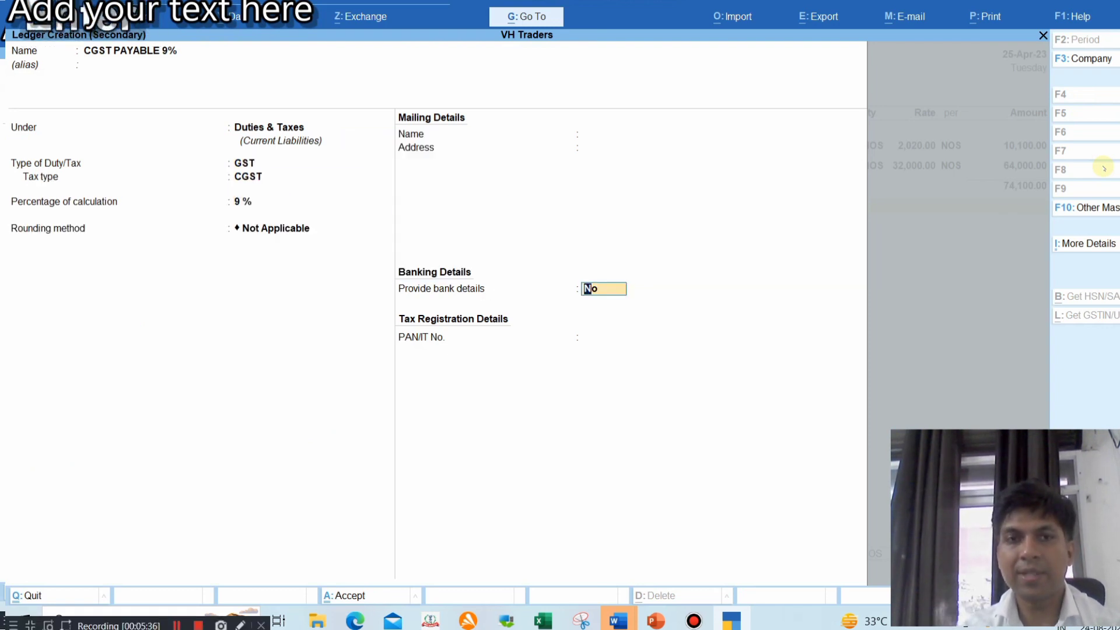
pyautogui.press('Return')
pyautogui.press('Return')
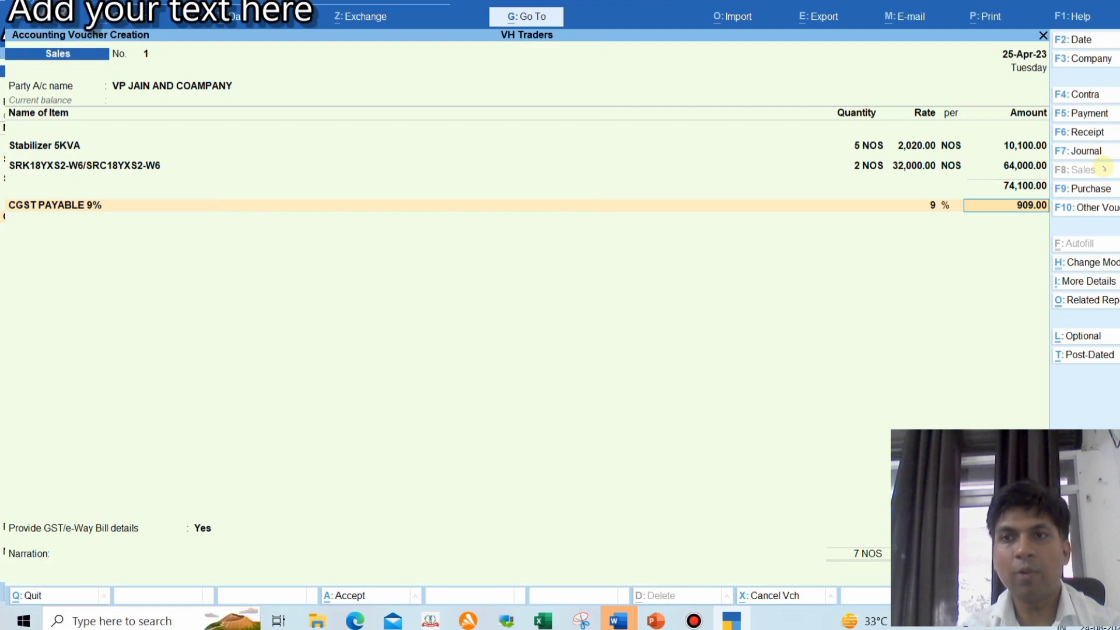
# Create ledger SGST PAYABLE under Duties & Taxes, duty type GST, tax type SGST/UTGST, rate 9%
pyautogui.press('Return')
pyautogui.write('SGS')
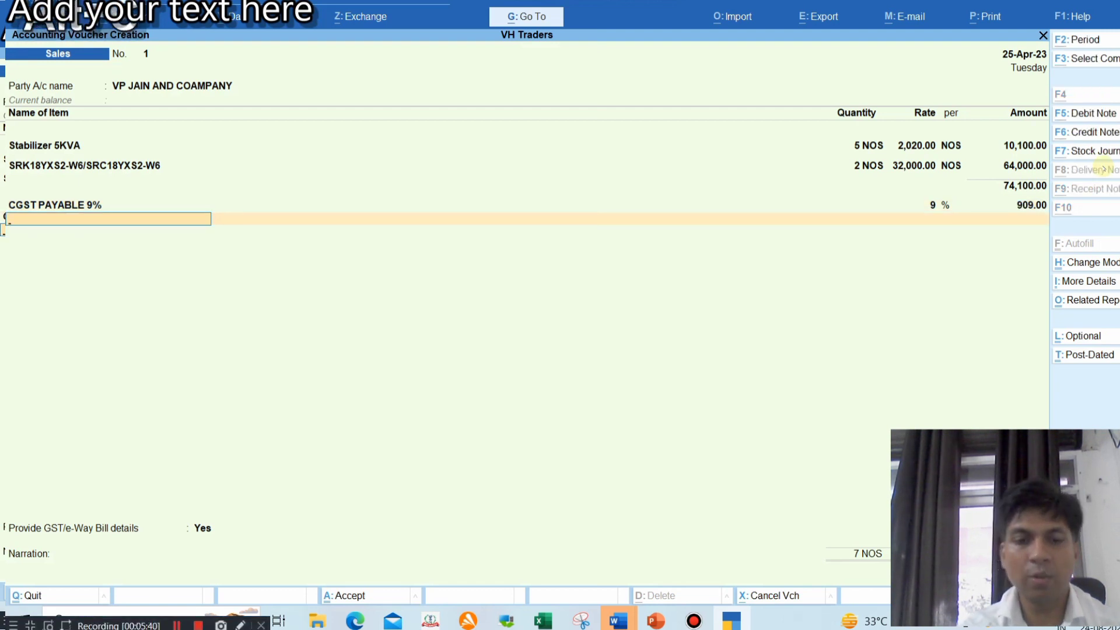
pyautogui.hotkey('alt', 'c')
pyautogui.write('T PAYABLE')
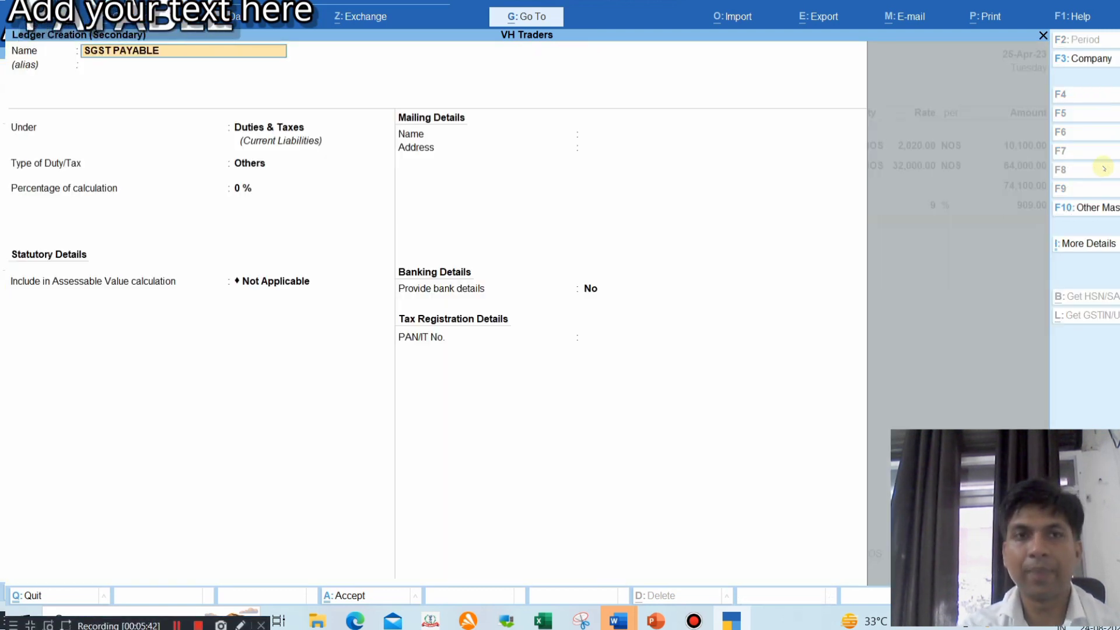
pyautogui.press('Return')
pyautogui.press('Return')
pyautogui.press('Up')
pyautogui.press('Return')
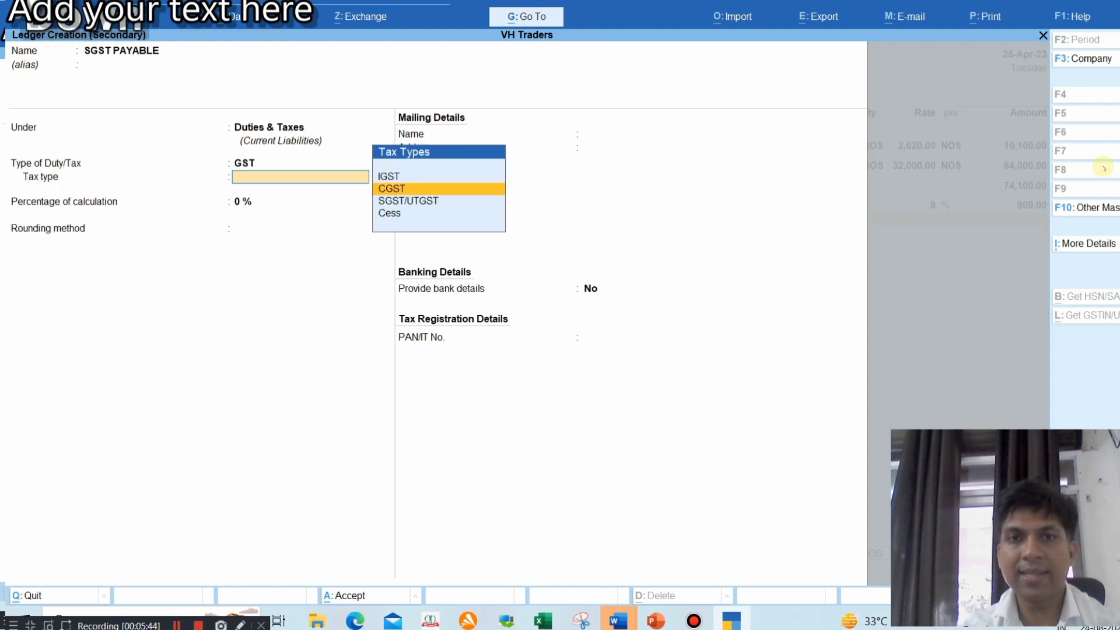
pyautogui.press('Down')
pyautogui.press('Return')
pyautogui.write('9')
pyautogui.press('Return')
pyautogui.press('Return')
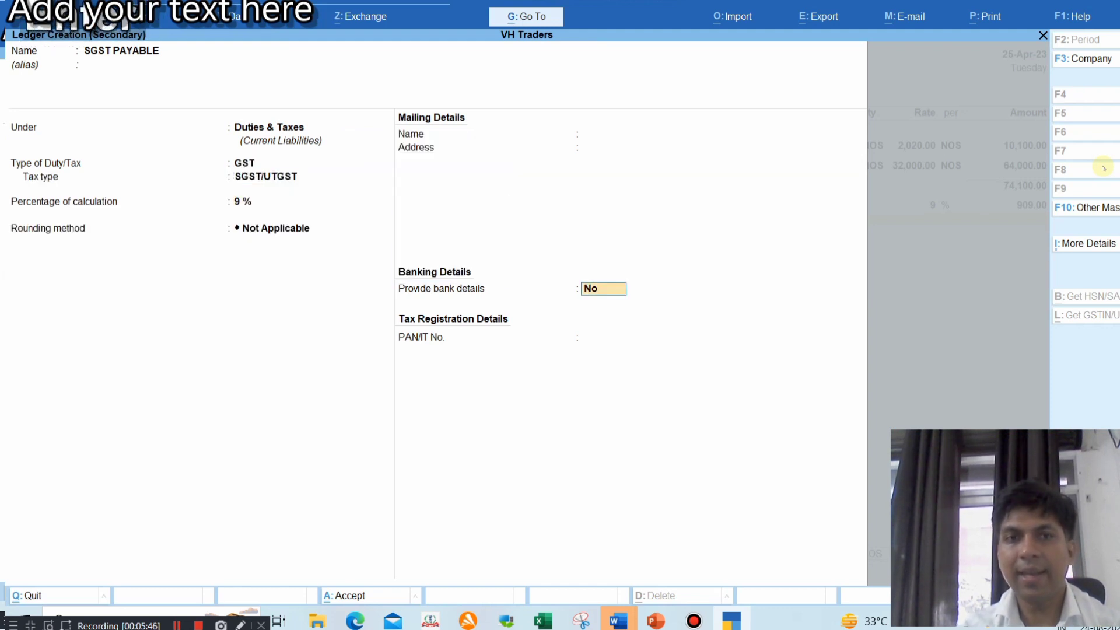
pyautogui.press('Return')
pyautogui.press('Return')
pyautogui.press('Return')
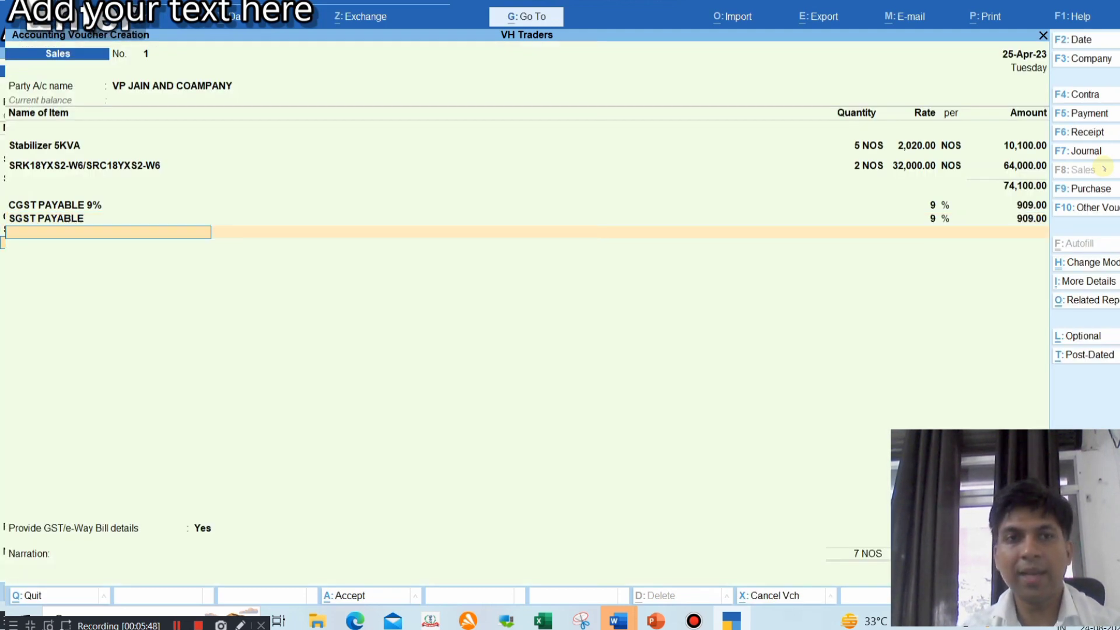
# Rename the ledger to SGST PAYABLE 9% for the 909.00 line and start a CGST PAYABLE 14% ledger
pyautogui.press('alt')
pyautogui.press('BackSpace')
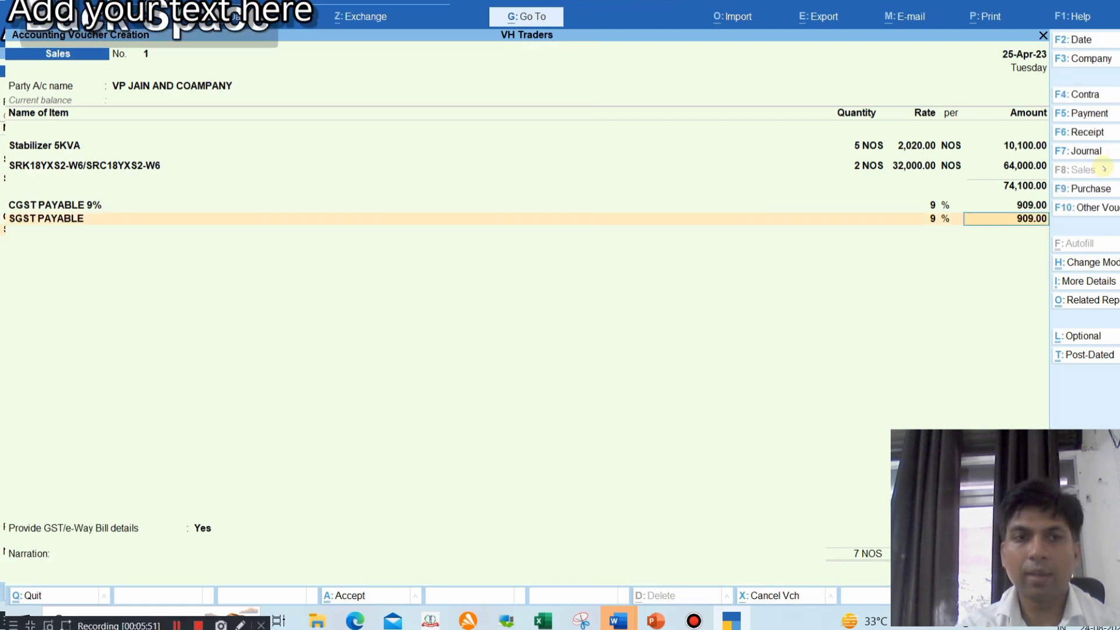
pyautogui.press('ctrl')
pyautogui.press('BackSpace')
pyautogui.hotkey('ctrl', 'Return')
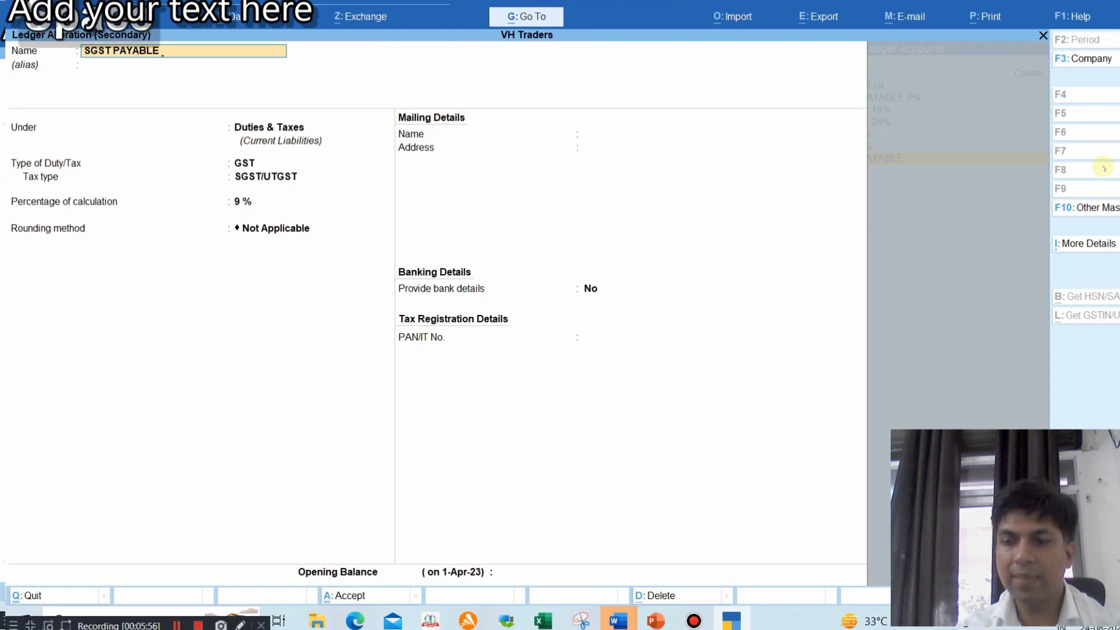
pyautogui.write('9%')
pyautogui.press('Return')
pyautogui.press('Return')
pyautogui.press('Return')
pyautogui.press('Return')
pyautogui.press('Return')
pyautogui.press('Return')
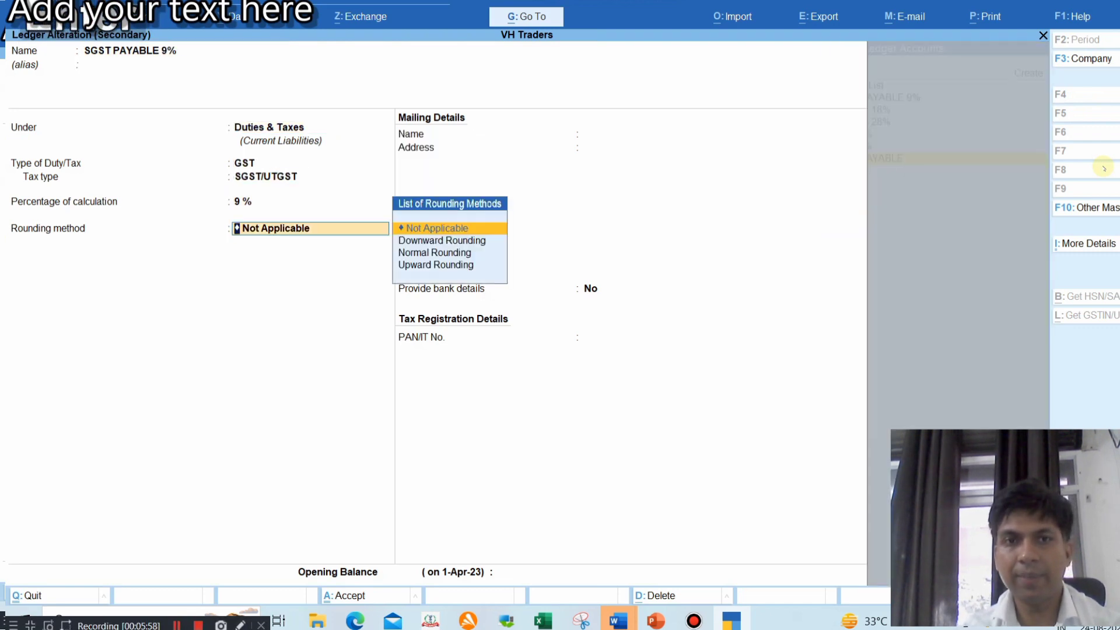
pyautogui.press('Return')
pyautogui.press('Return')
pyautogui.press('Return')
pyautogui.press('Return')
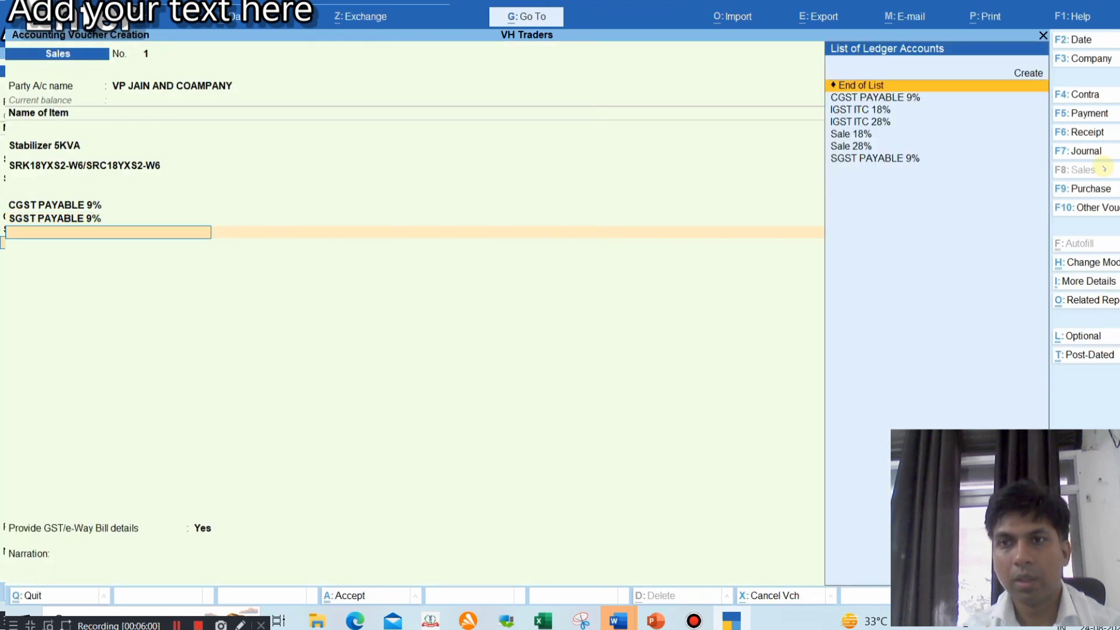
pyautogui.hotkey('alt', 'c')
pyautogui.write('CGST')
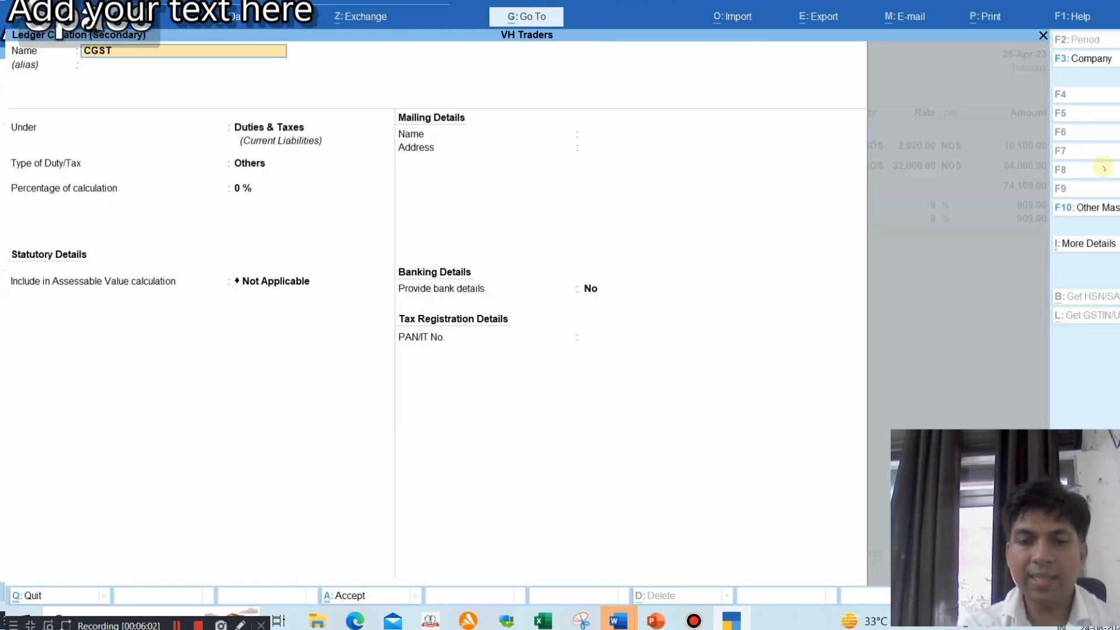
pyautogui.write(' PAYABLE 14%')
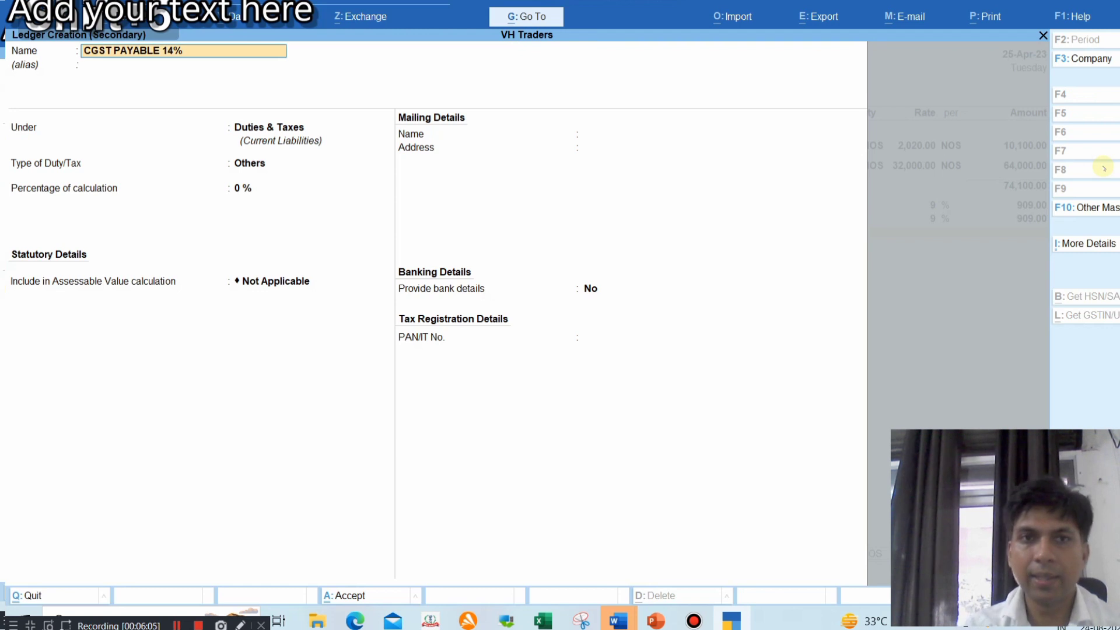
# Set up CGST PAYABLE 14% under Duties & Taxes as GST, tax type CGST at 14%, posting 8,960.00
pyautogui.press('Return')
pyautogui.press('Return')
pyautogui.press('Up')
pyautogui.press('Return')
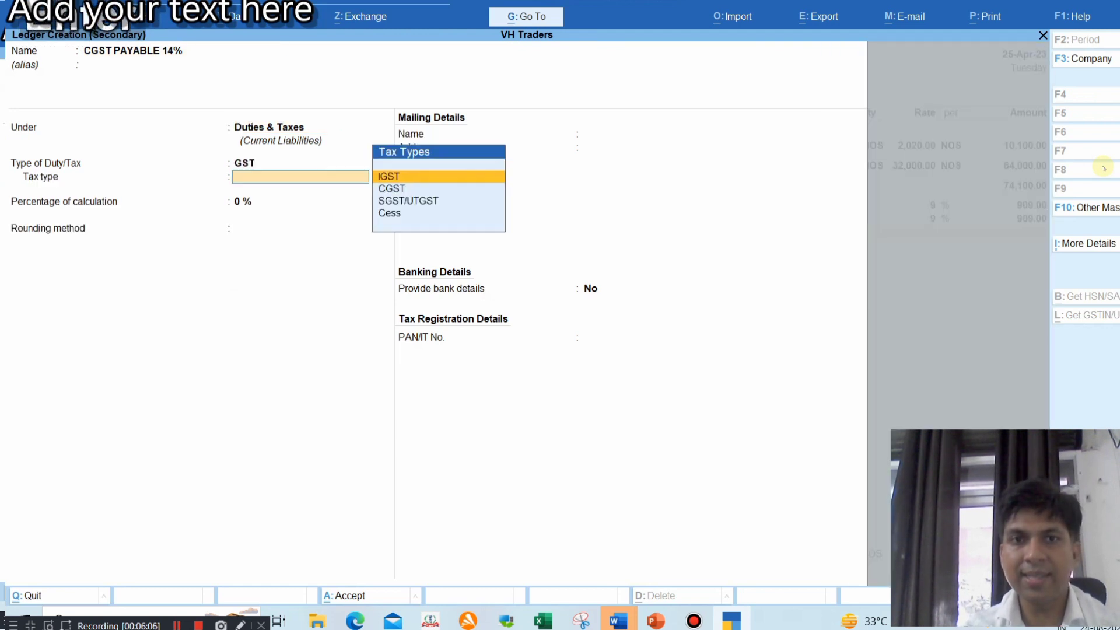
pyautogui.press('Down')
pyautogui.press('Return')
pyautogui.write('14')
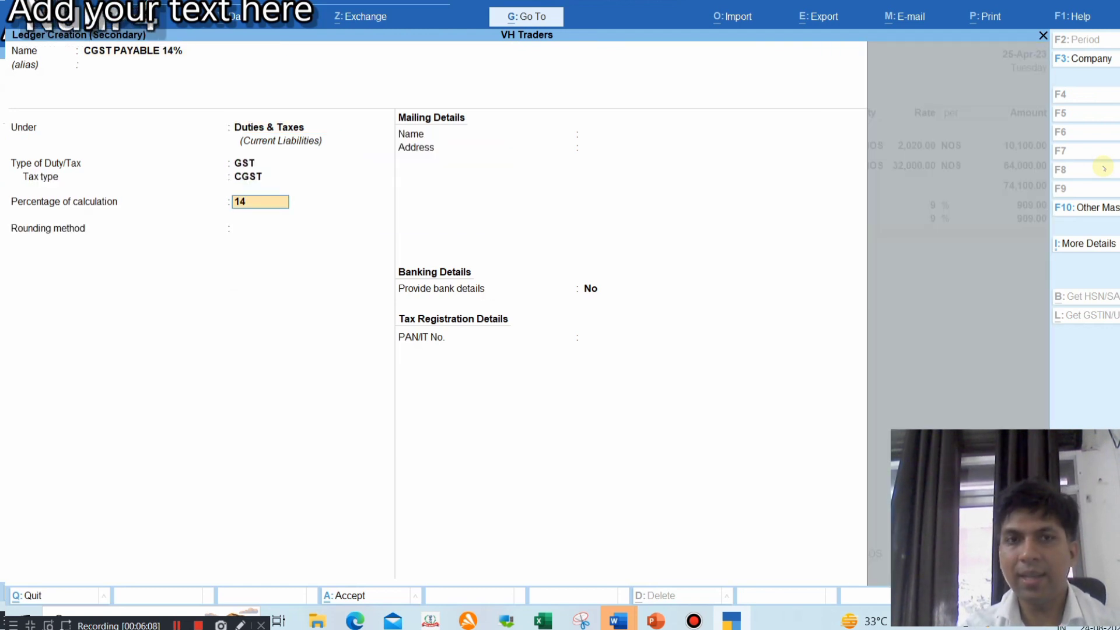
pyautogui.press('Return')
pyautogui.press('Return')
pyautogui.hotkey('ctrl', 'a')
pyautogui.press('Return')
pyautogui.press('Return')
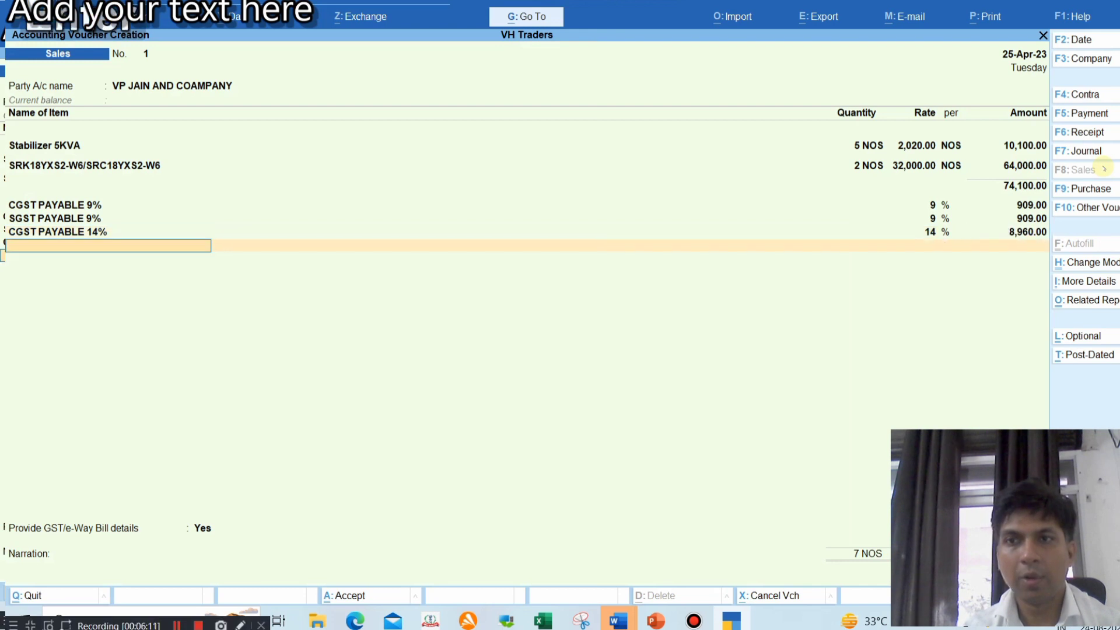
# Create ledger SGST PAYABLE 14% under Duties & Taxes, duty type GST, tax type SGST/UTGST, 14%
pyautogui.hotkey('alt', 'c')
pyautogui.write('SGST PAYA')
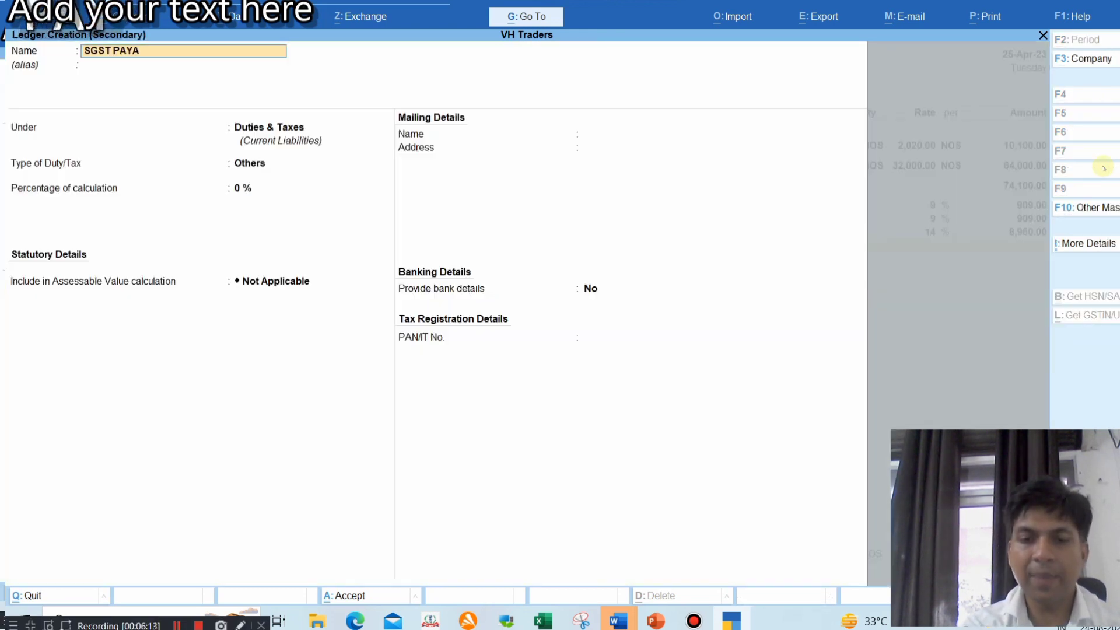
pyautogui.write('BLE 14%')
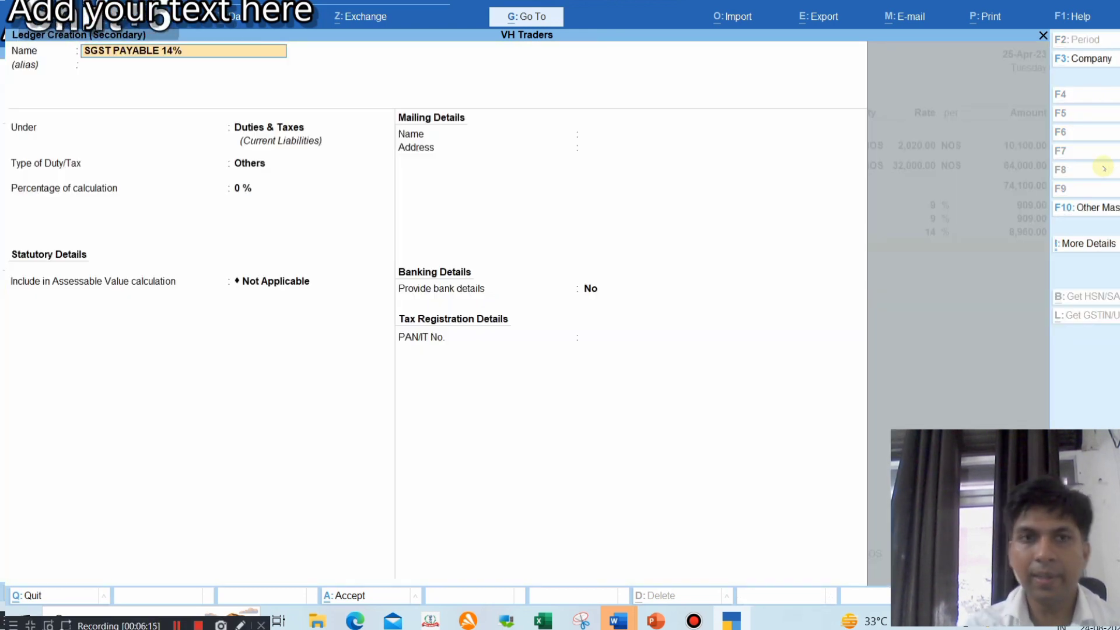
pyautogui.press('Return')
pyautogui.press('Return')
pyautogui.press('Up')
pyautogui.press('Return')
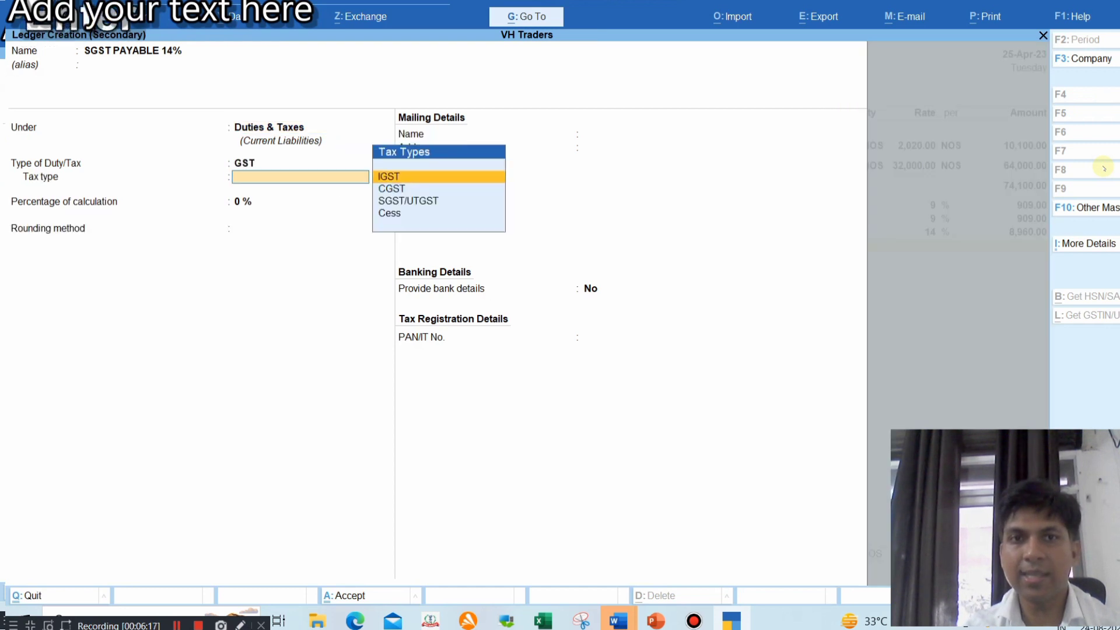
pyautogui.press('Down')
pyautogui.press('Down')
pyautogui.press('Return')
pyautogui.write('14')
pyautogui.press('Return')
pyautogui.press('Return')
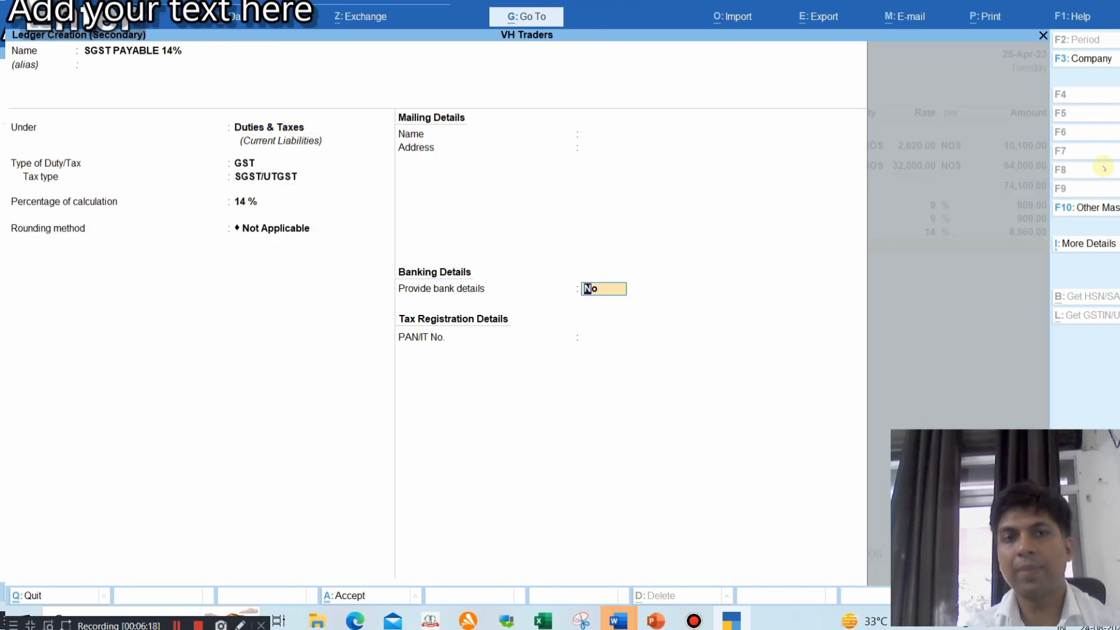
pyautogui.press('Return')
pyautogui.press('Return')
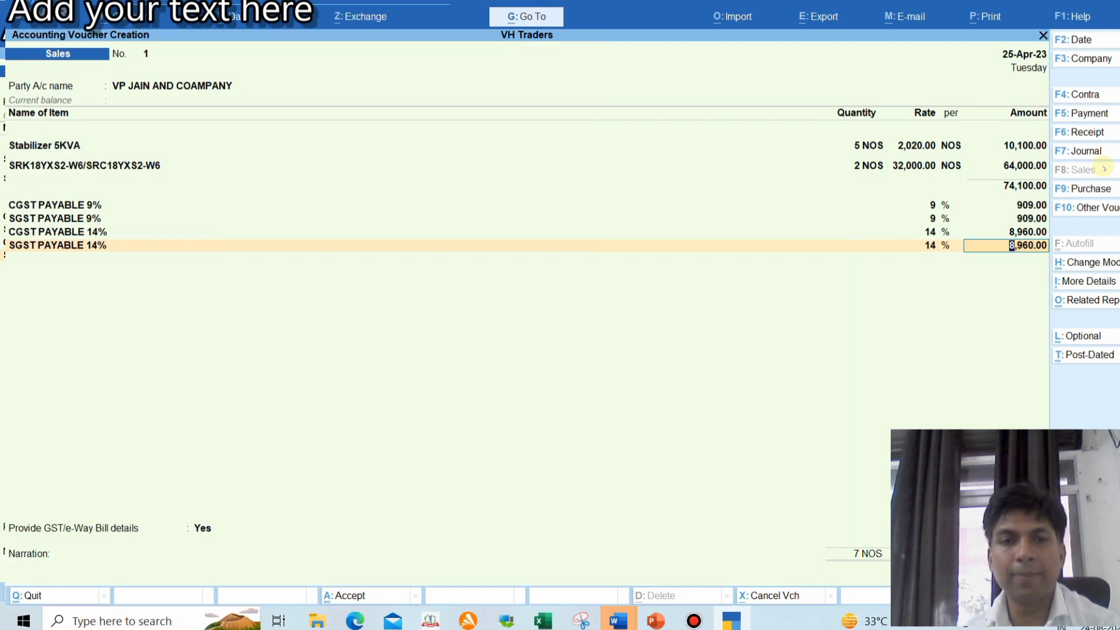
# Save Sales voucher 1 for 93,838.00 with a New Ref bill allocation, declining e-Way Bill details
pyautogui.press('Return')
pyautogui.press('Return')
pyautogui.press('Up')
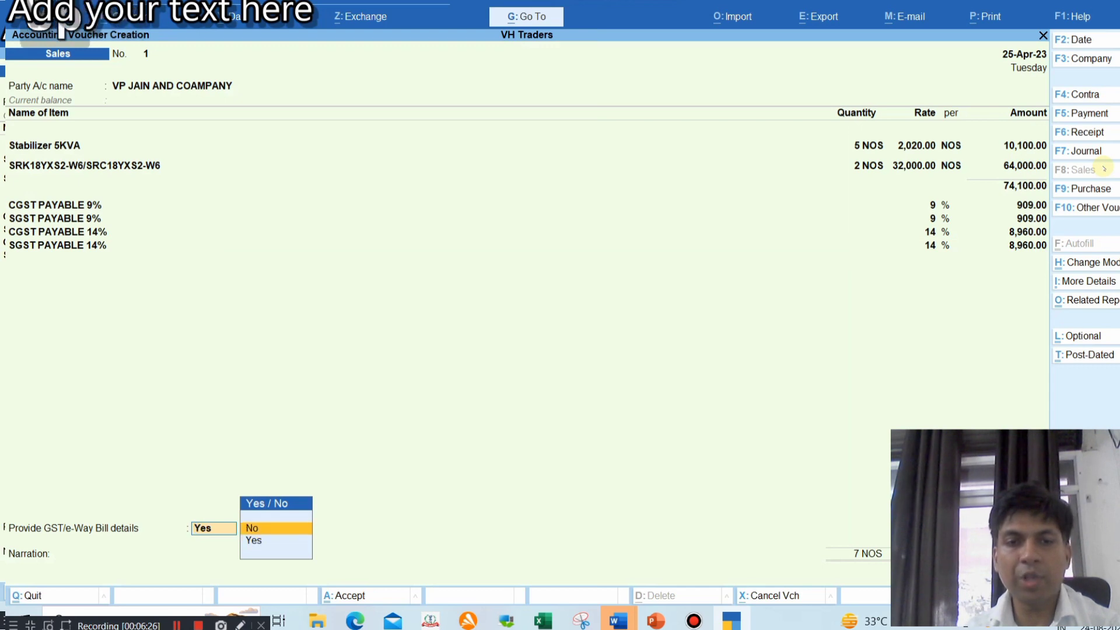
pyautogui.press('Return')
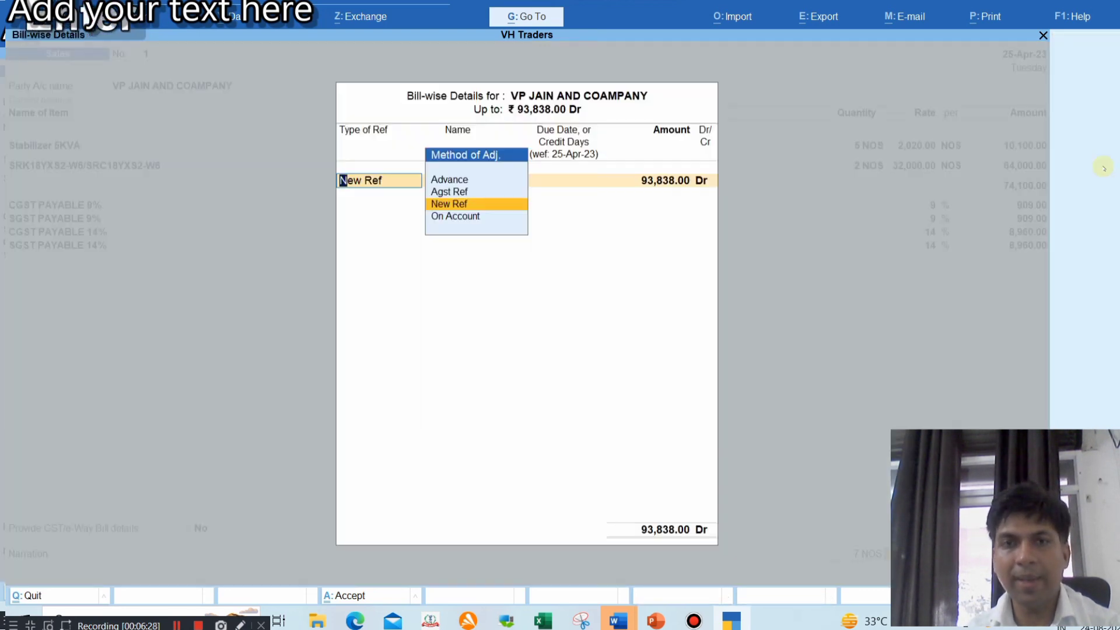
pyautogui.press('Return')
pyautogui.press('Return')
pyautogui.press('Return')
pyautogui.press('Return')
pyautogui.press('Return')
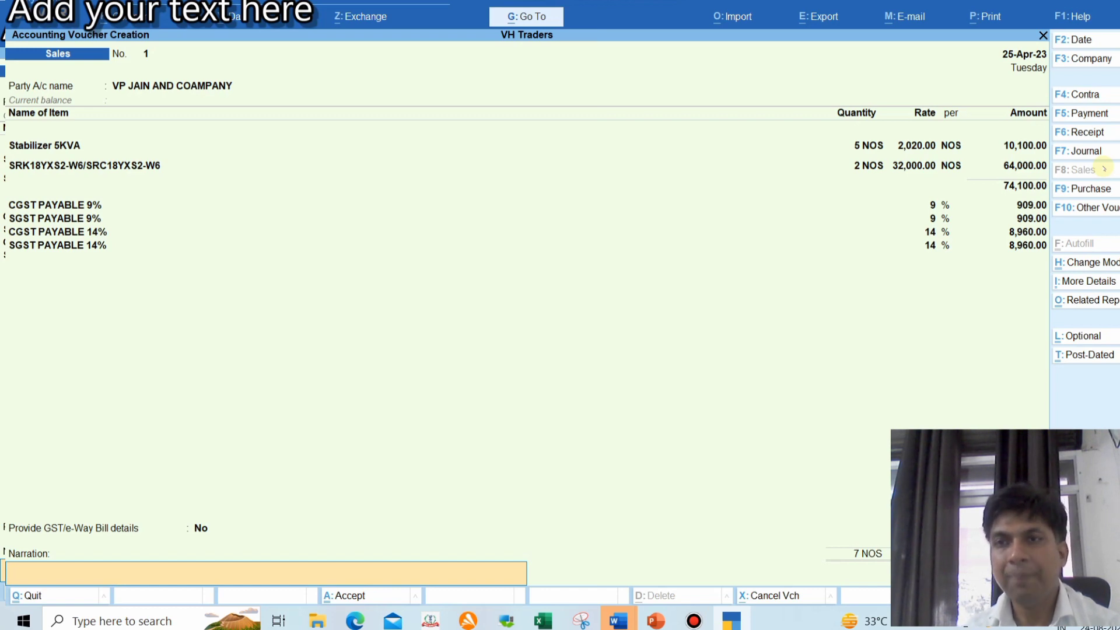
pyautogui.press('Return')
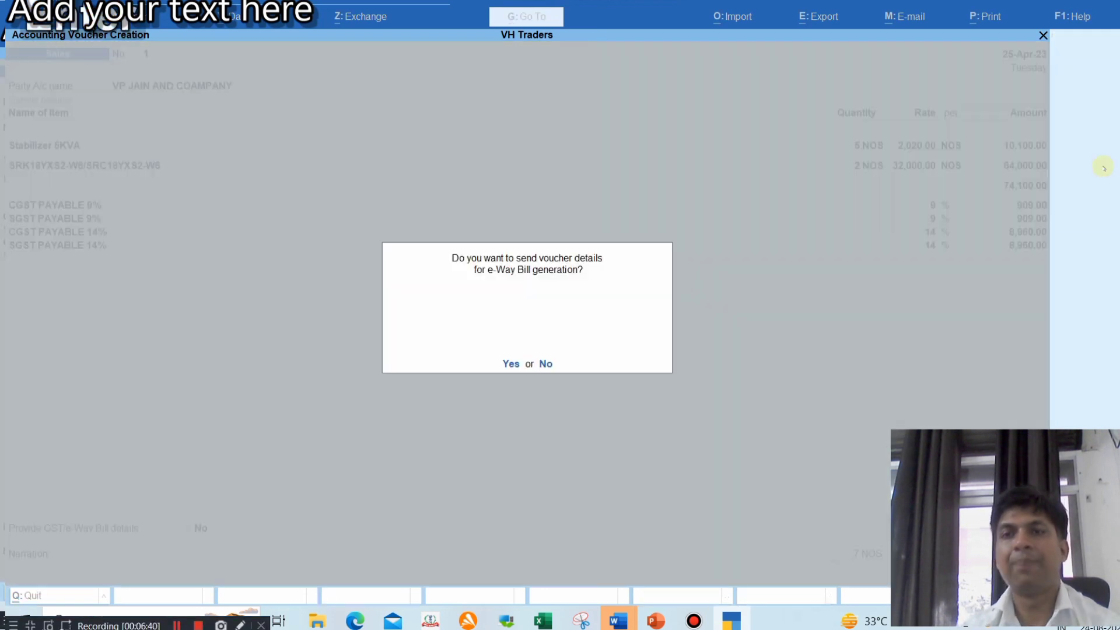
pyautogui.press('n')
pyautogui.press('Escape')
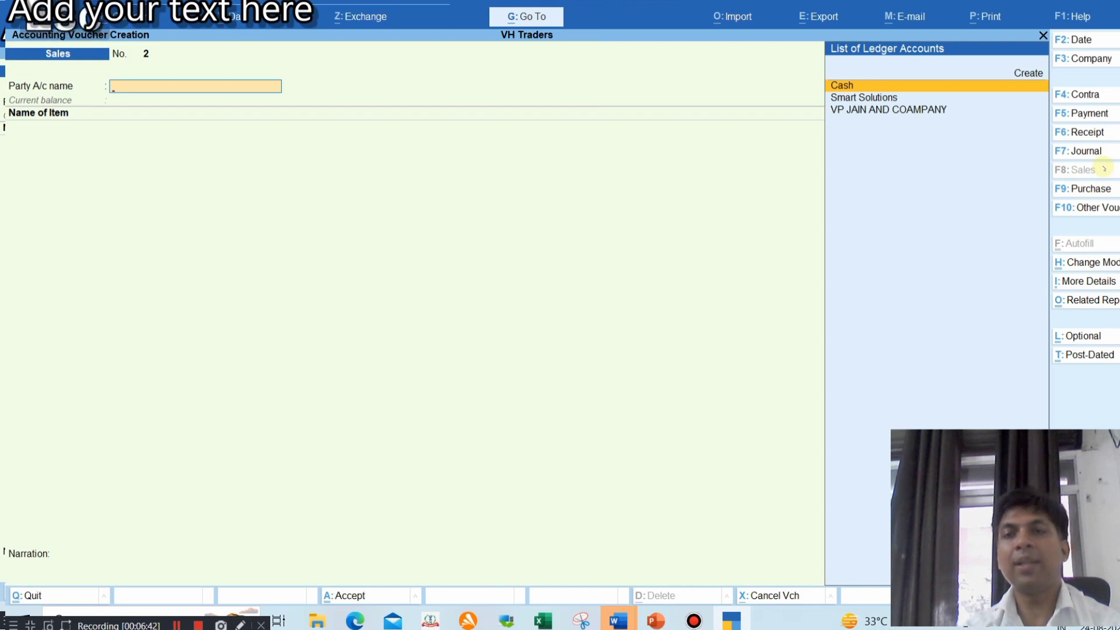
# Open the Trial Balance and drill into Sales Accounts to view Sale 18% at 10,100.00
pyautogui.press('y')
pyautogui.press('Return')
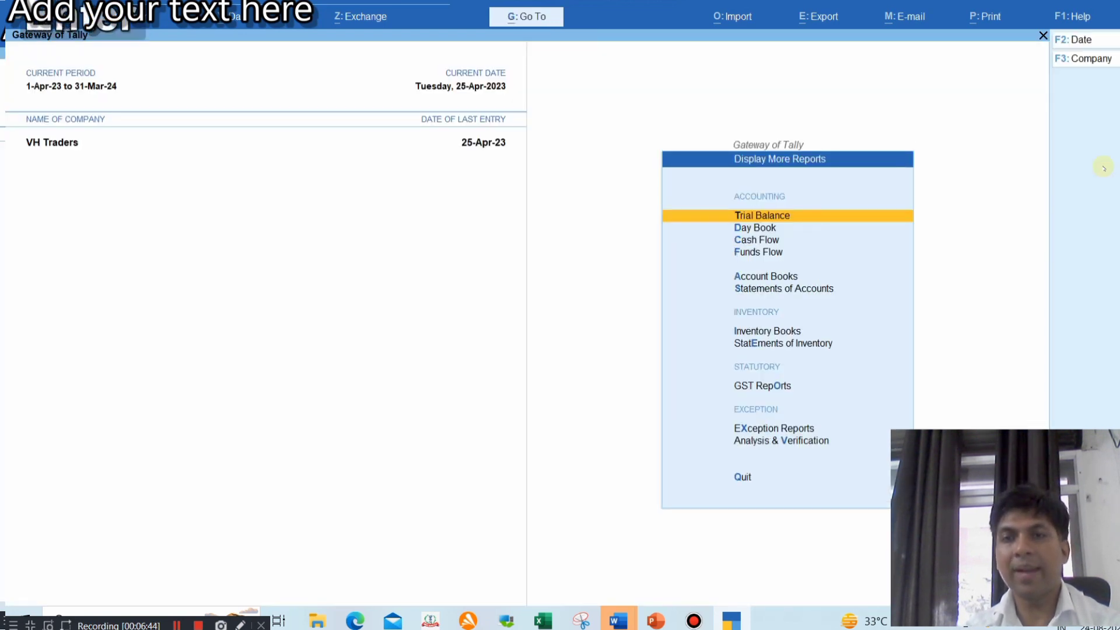
pyautogui.press('Return')
pyautogui.press('Down')
pyautogui.press('Down')
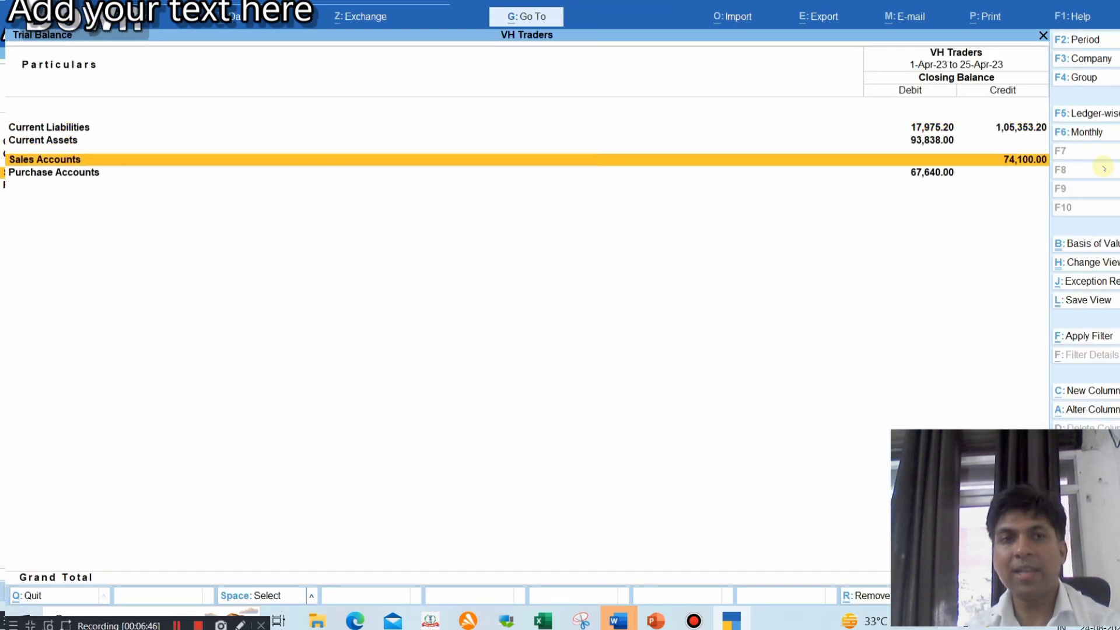
pyautogui.press('Return')
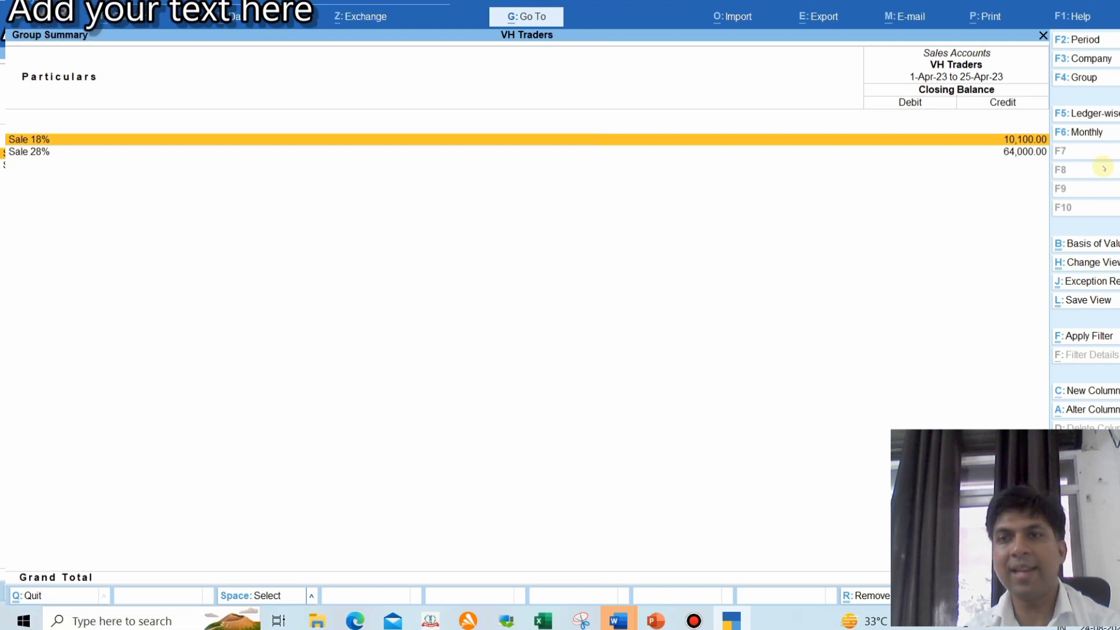
pyautogui.hotkey('shift', 'Return')
pyautogui.press('Return')
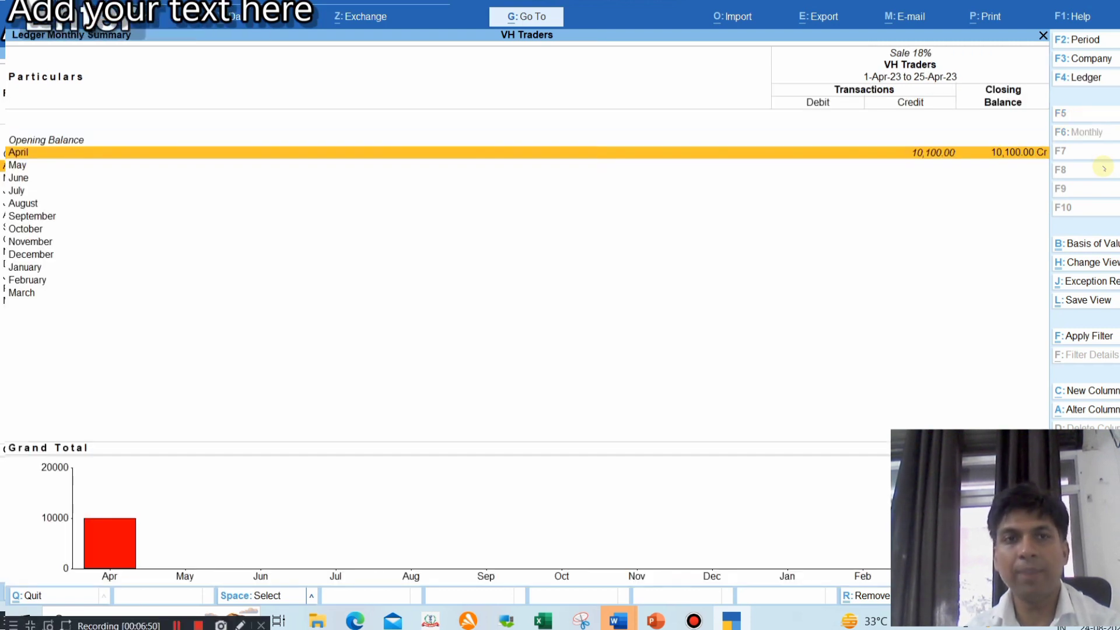
pyautogui.press('Return')
pyautogui.press('Escape')
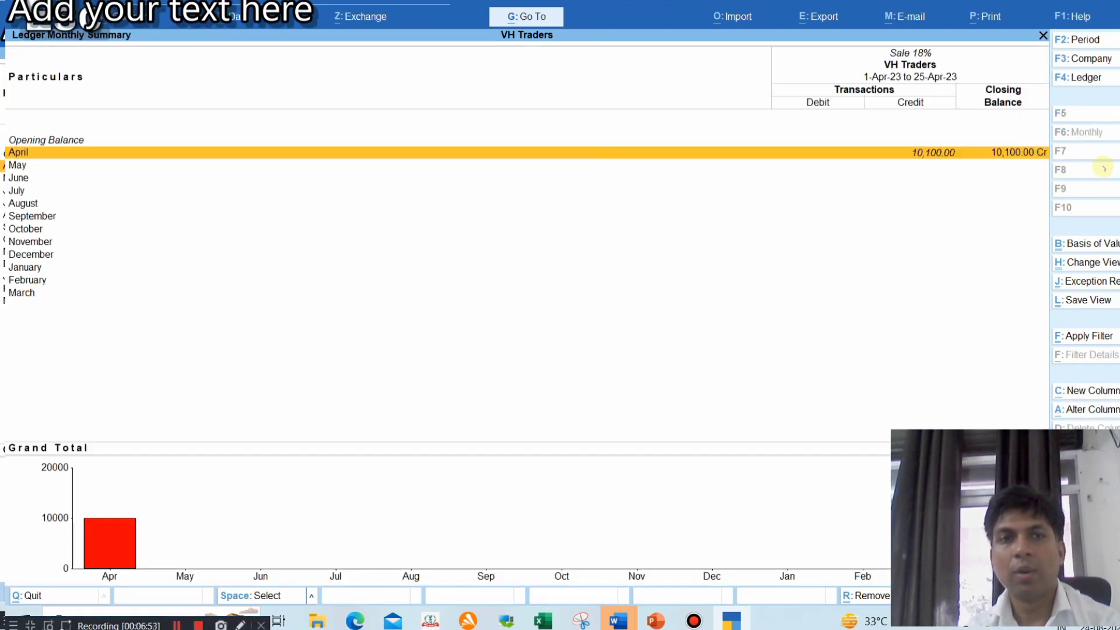
pyautogui.press('Escape')
# Check Sale 28% at 64,000.00 in its monthly summary, then return to the Gateway of Tally
pyautogui.press('Down')
pyautogui.press('Return')
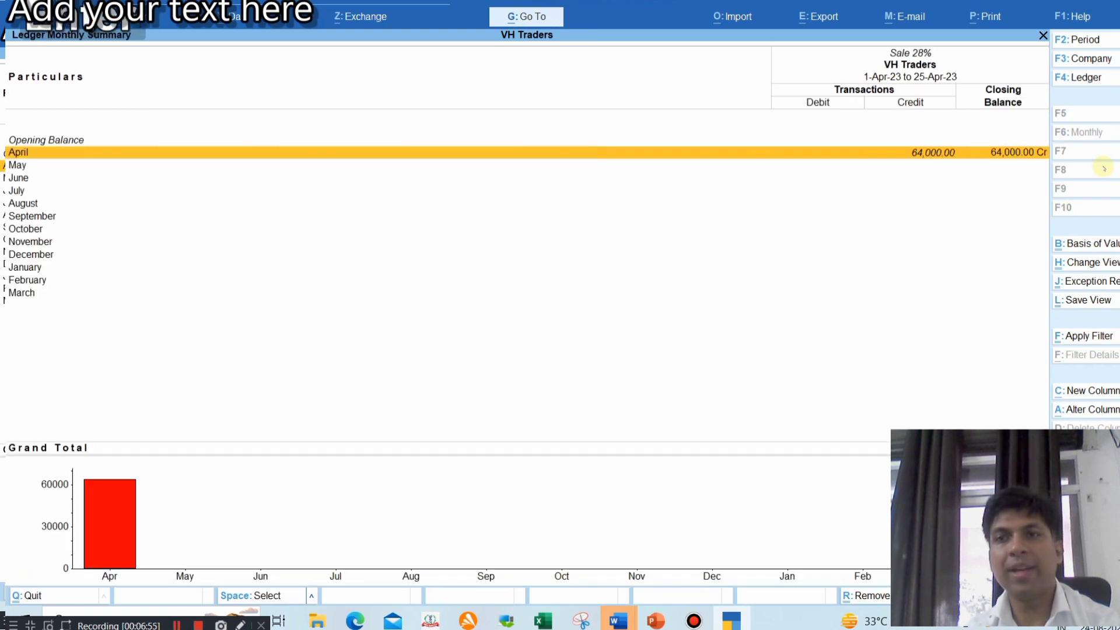
pyautogui.press('Escape')
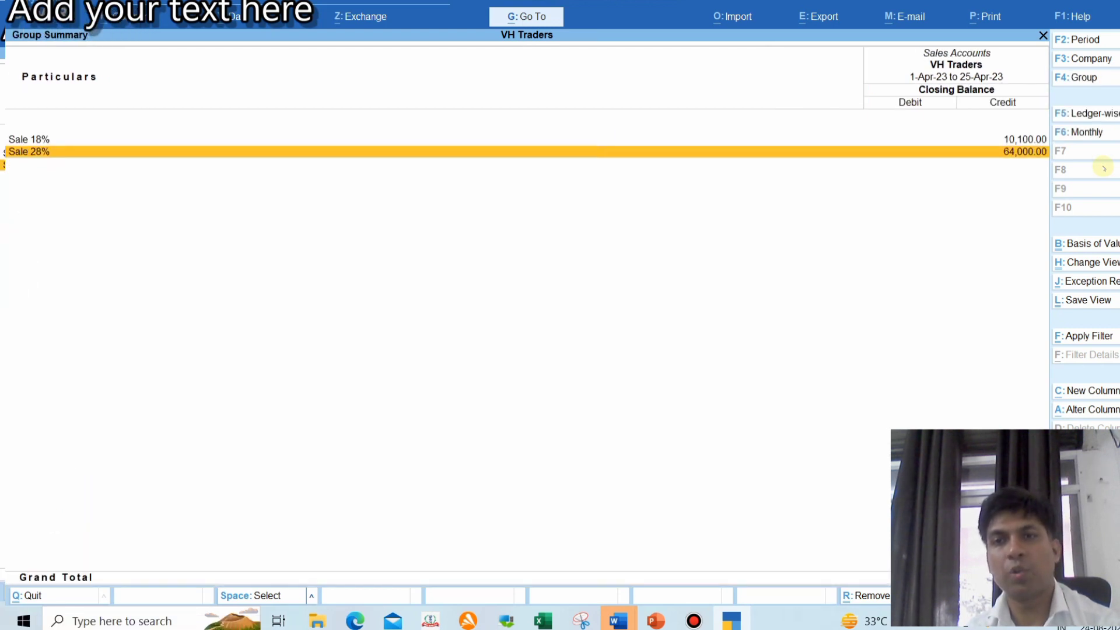
pyautogui.press('Escape')
pyautogui.press('Escape')
pyautogui.press('Escape')
pyautogui.press('Up')
pyautogui.press('Up')
pyautogui.press('Up')
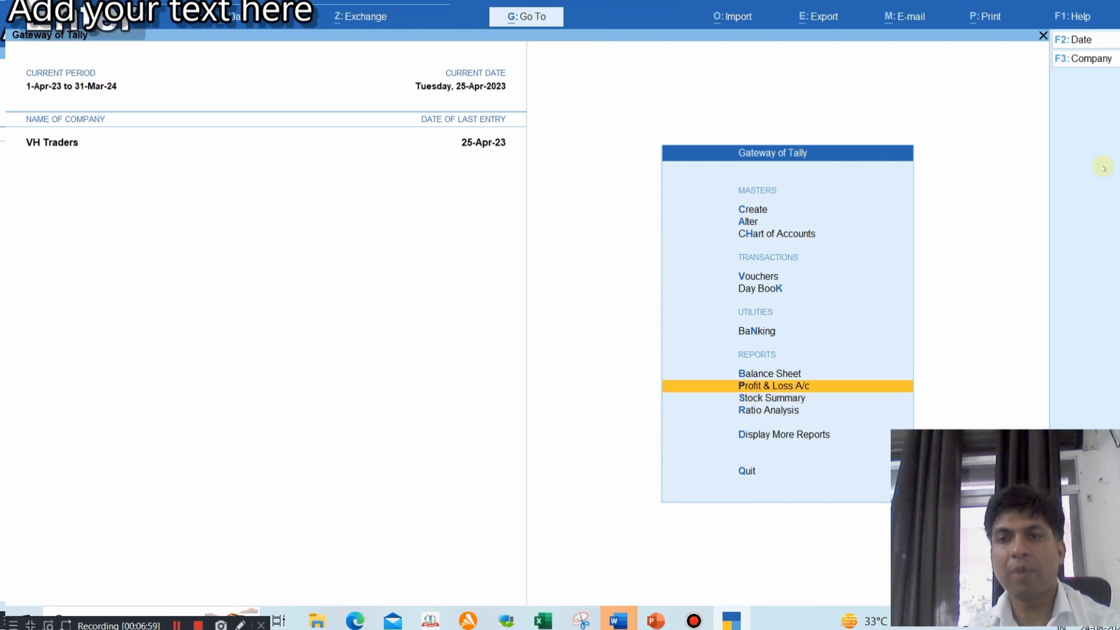
# Open the Profit & Loss A/c in detailed view and review the Purchase and Sale 18%/28% lines
pyautogui.press('Return')
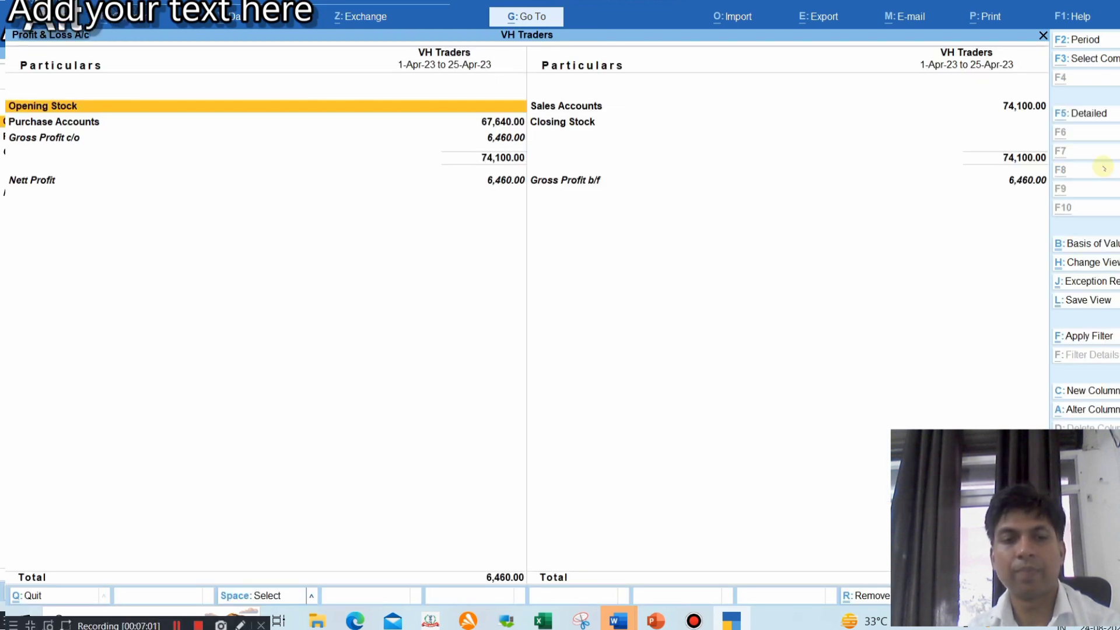
pyautogui.hotkey('alt', 'F5')
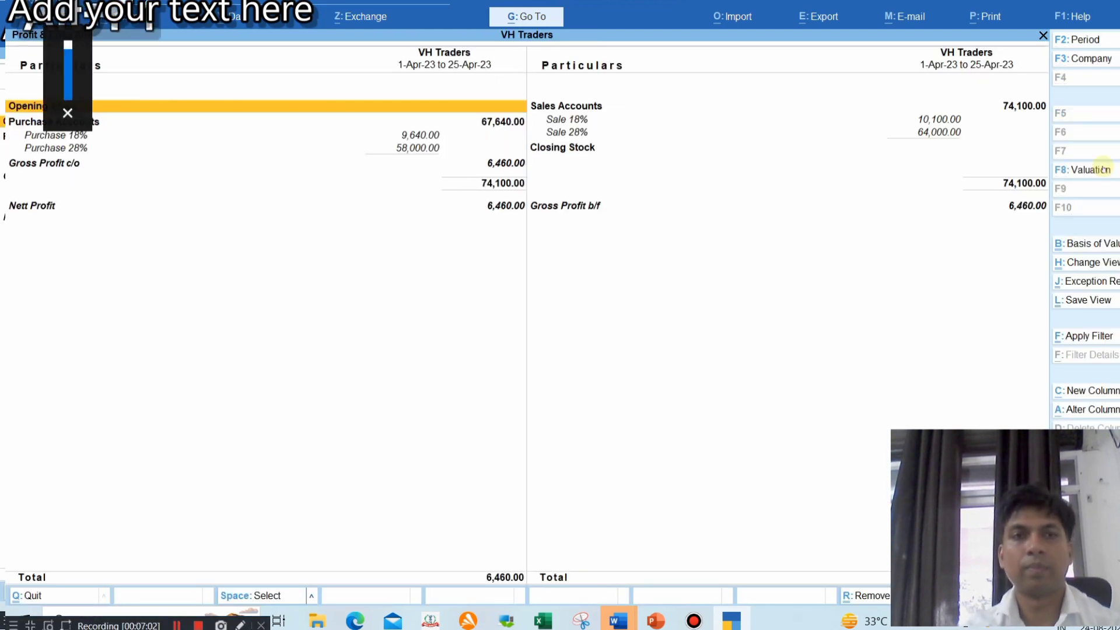
pyautogui.press('Down')
pyautogui.press('Down')
pyautogui.press('Right')
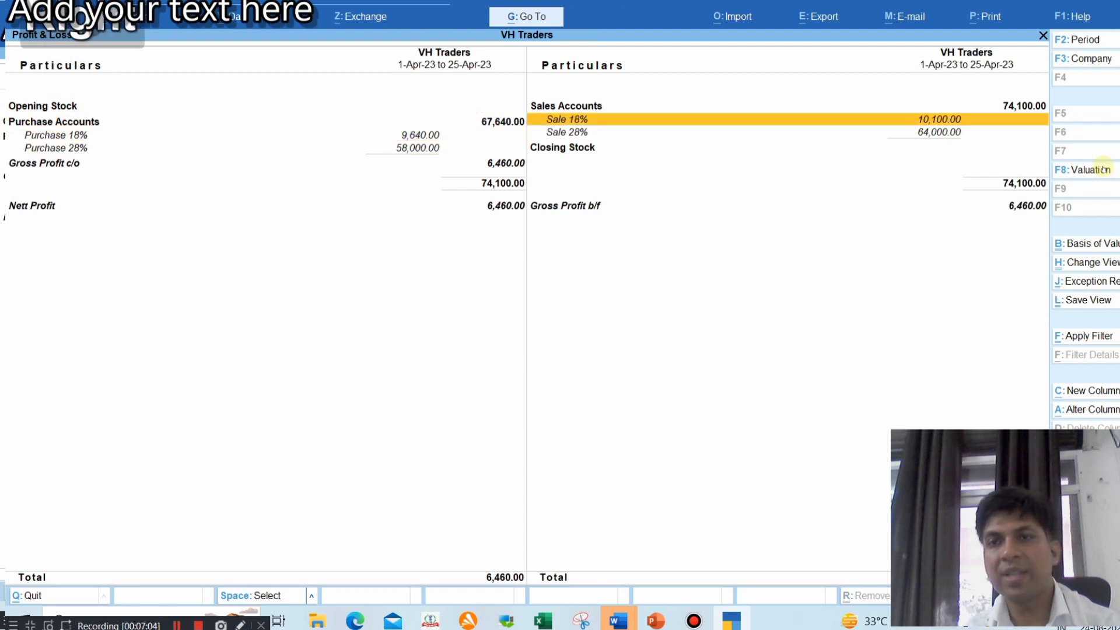
pyautogui.press('Down')
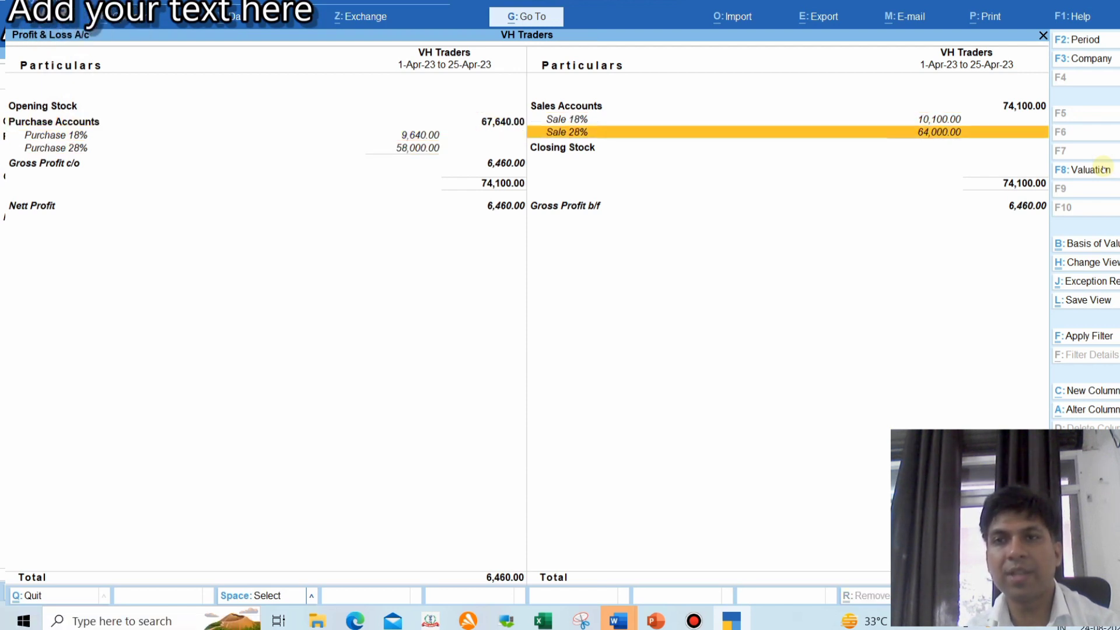
pyautogui.press('Left')
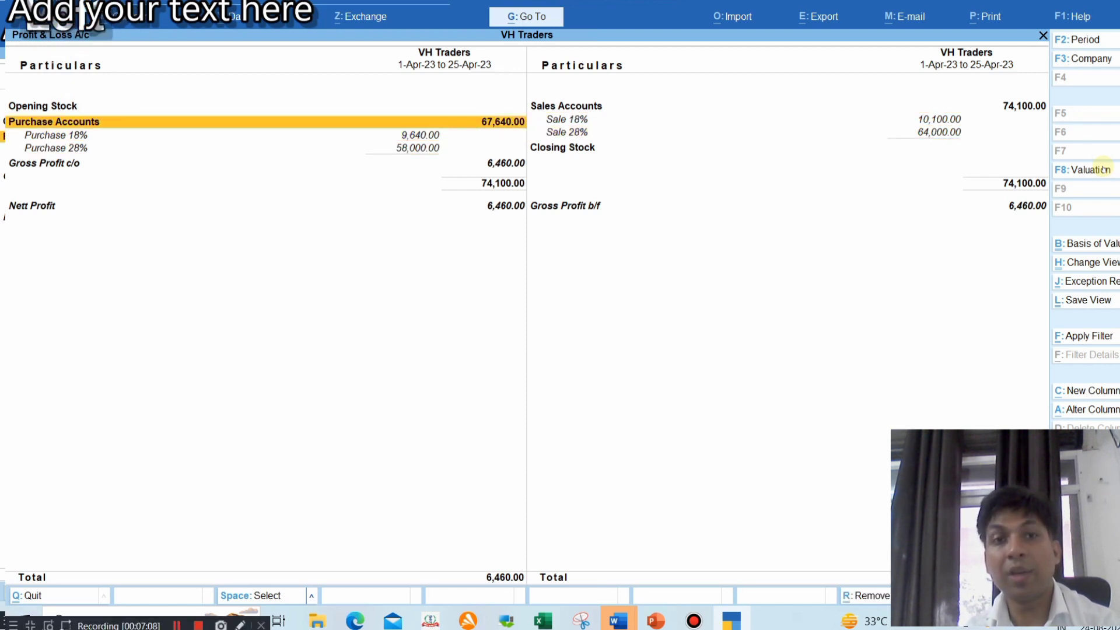
pyautogui.press('Down')
pyautogui.press('Down')
pyautogui.press('Right')
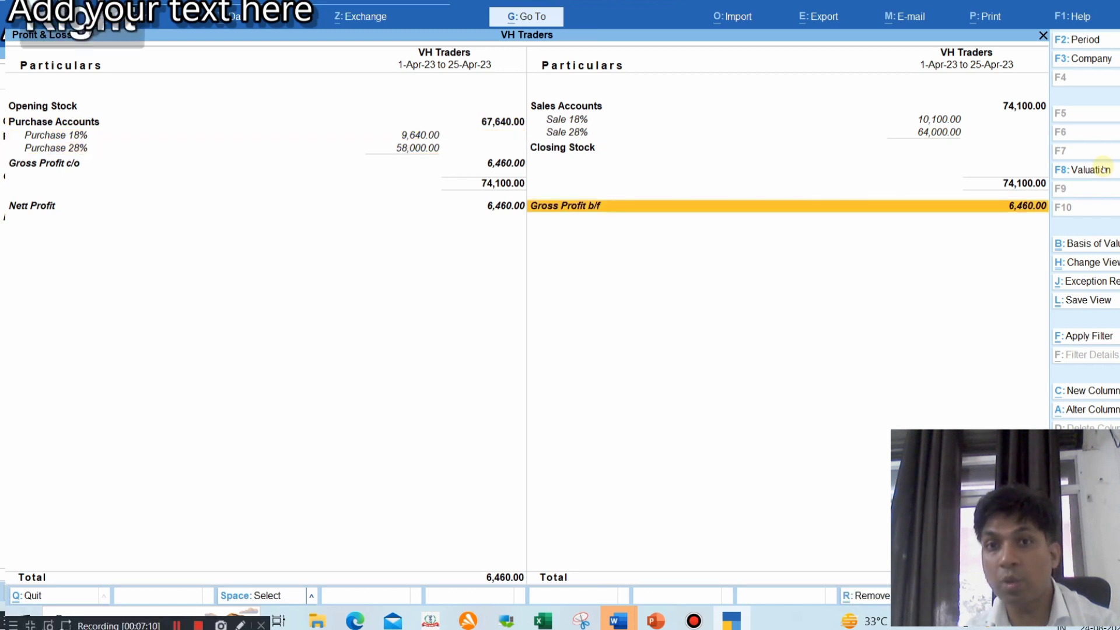
pyautogui.press('Up')
pyautogui.press('Down')
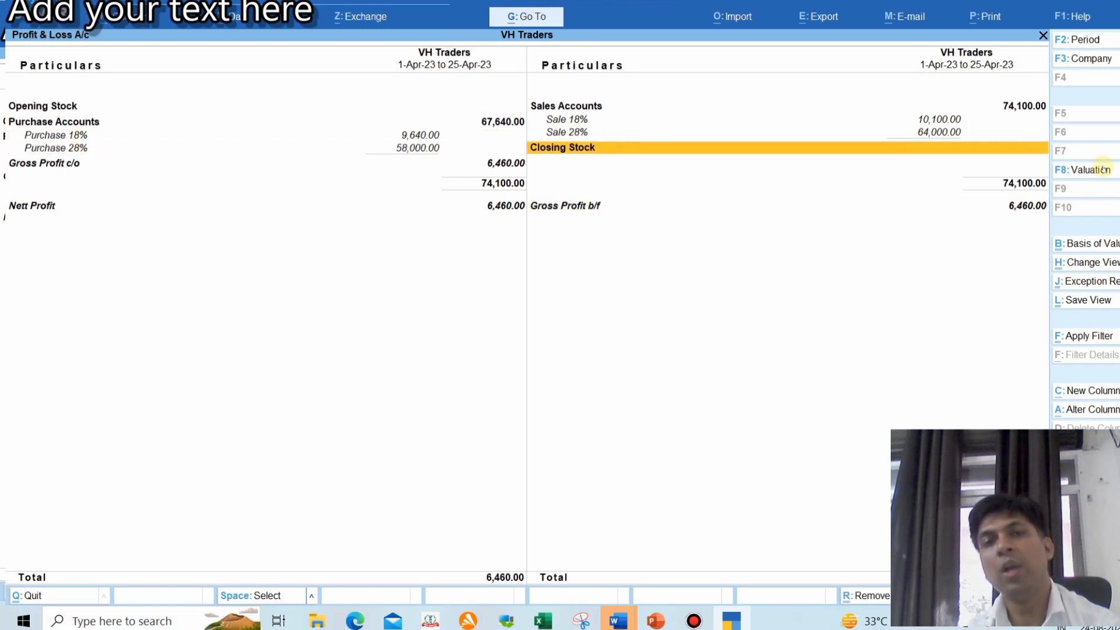
# Confirm the Nett Profit of 6,460.00, then bring up the PowerPoint vendor and customer details slide
pyautogui.press('Left')
pyautogui.press('Down')
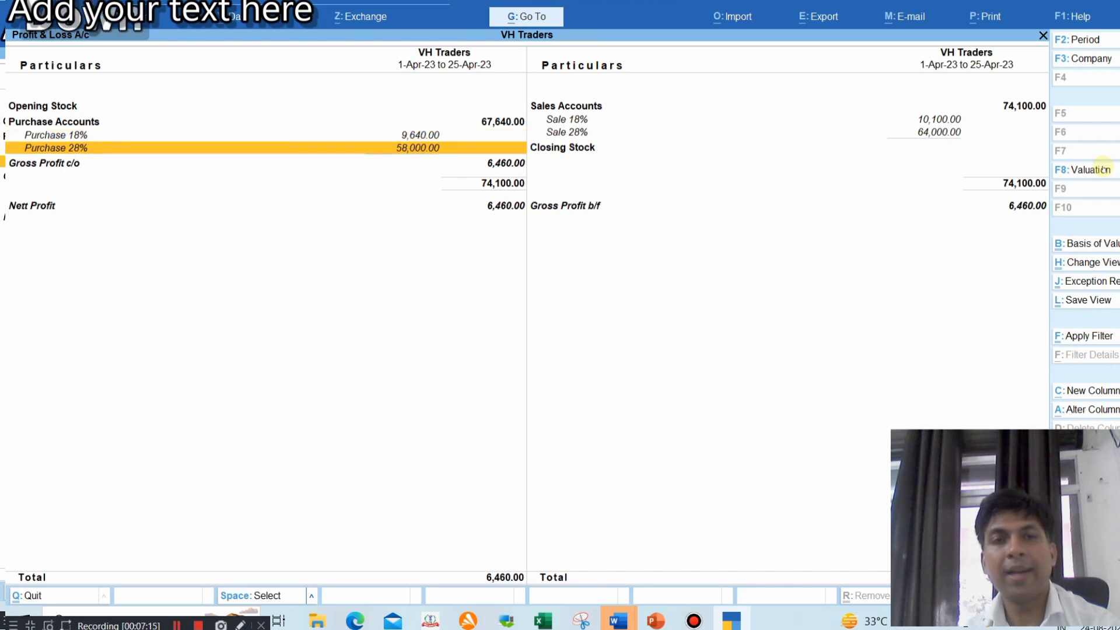
pyautogui.press('Down')
pyautogui.press('Down')
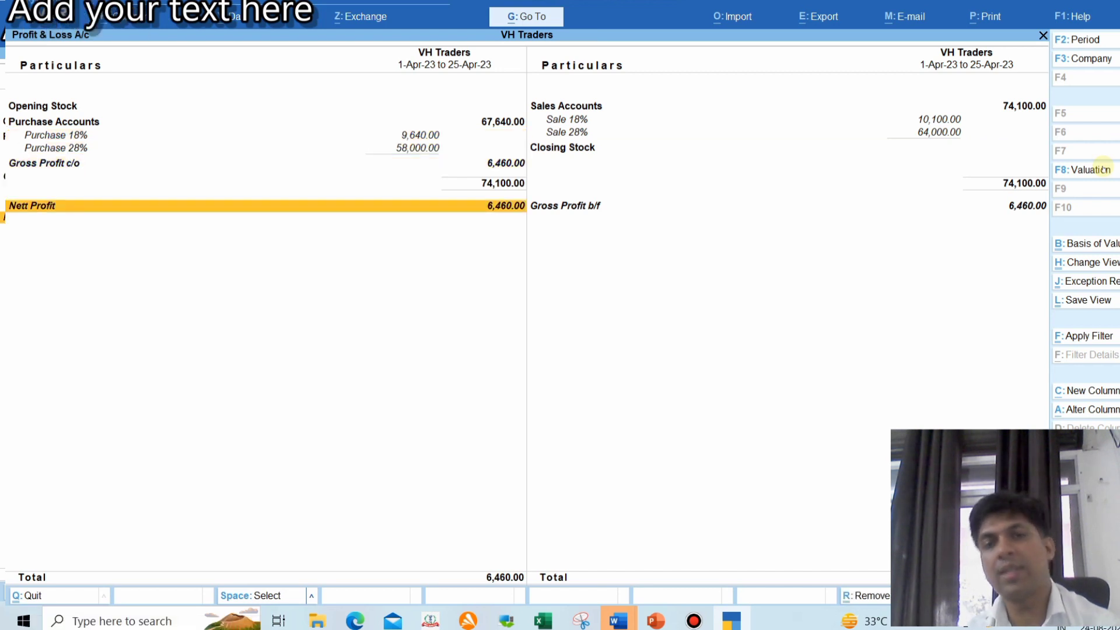
pyautogui.press('Up')
pyautogui.press('Up')
pyautogui.press('Up')
pyautogui.press('Up')
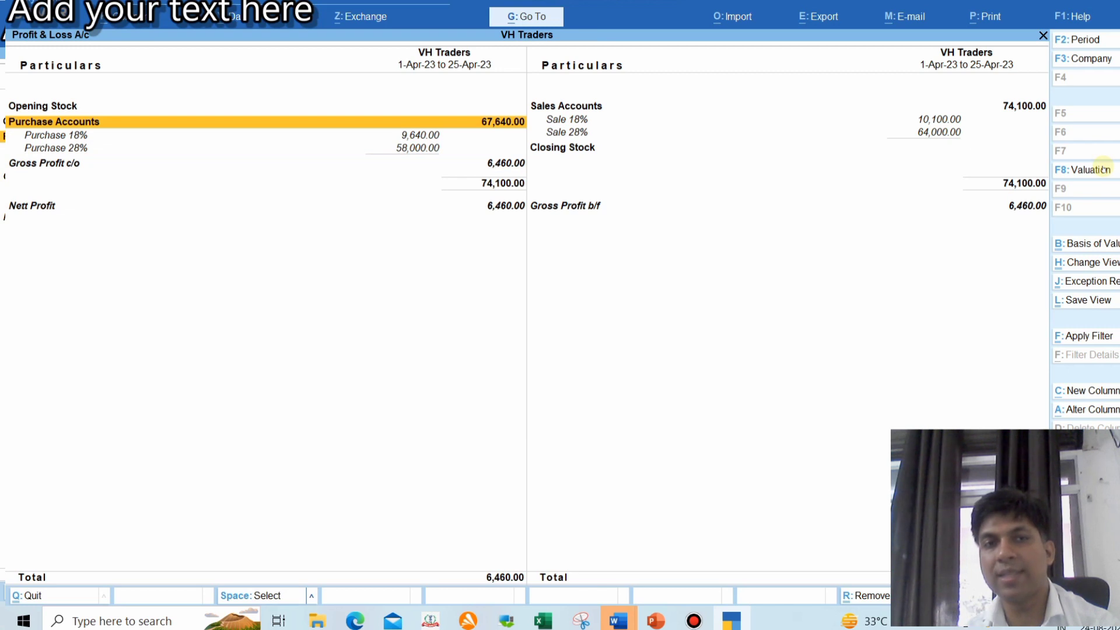
pyautogui.press('Right')
pyautogui.press('Up')
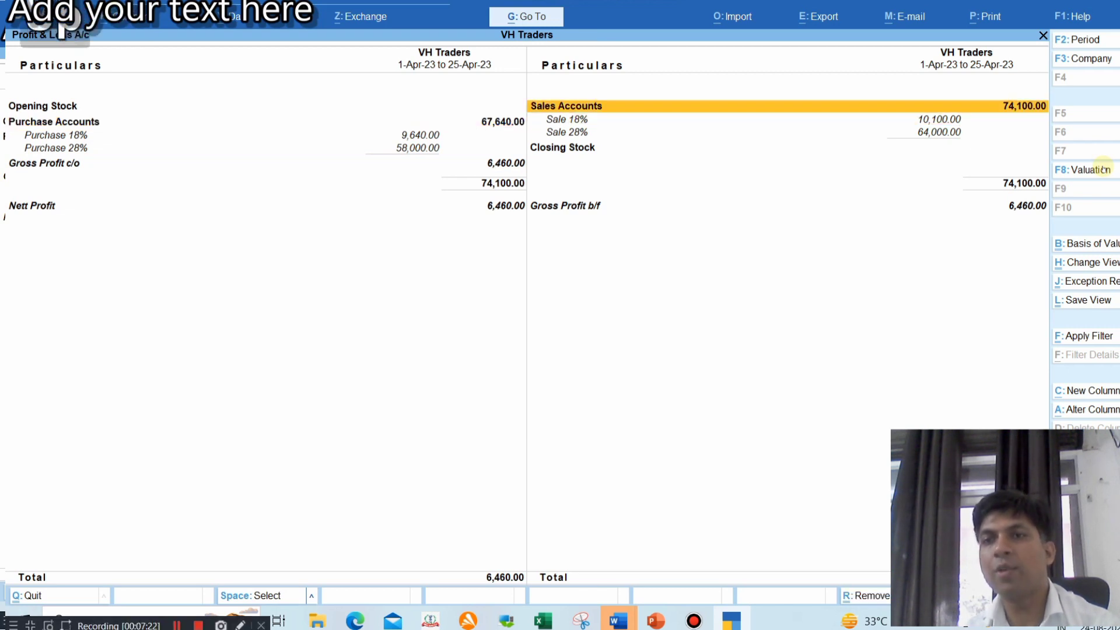
pyautogui.press('Down')
pyautogui.press('Down')
pyautogui.press('Down')
pyautogui.press('Down')
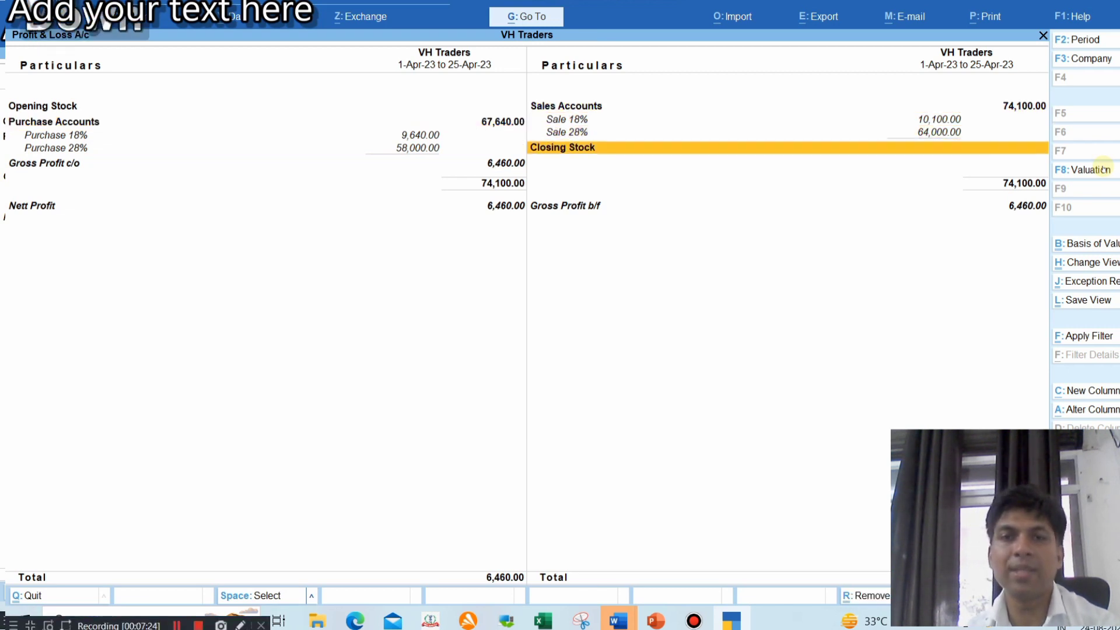
pyautogui.press('Left')
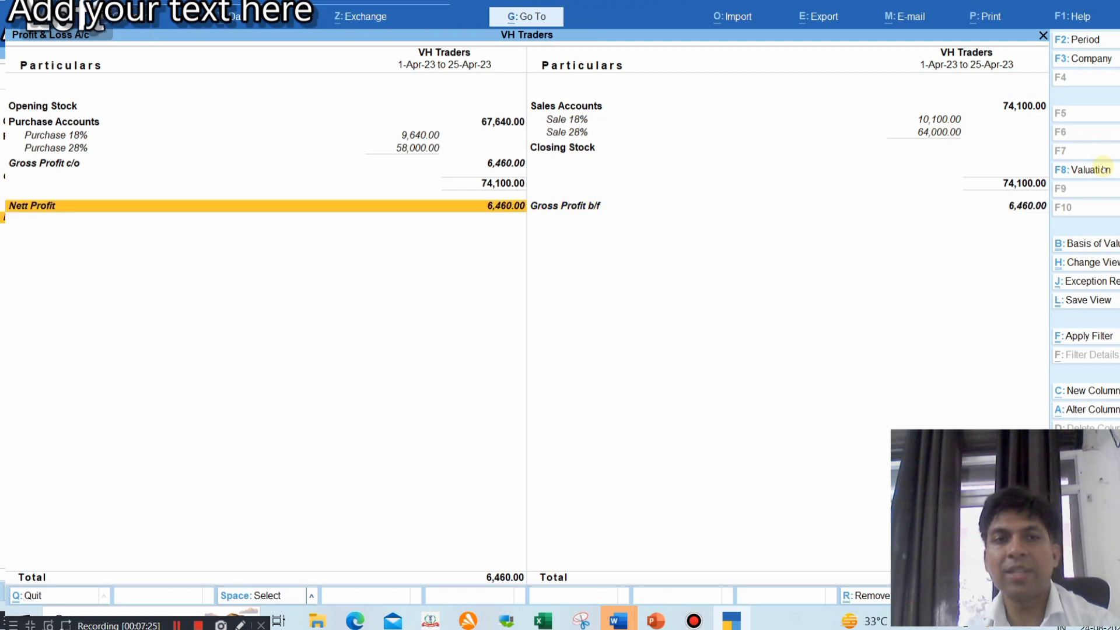
pyautogui.click(731, 612)
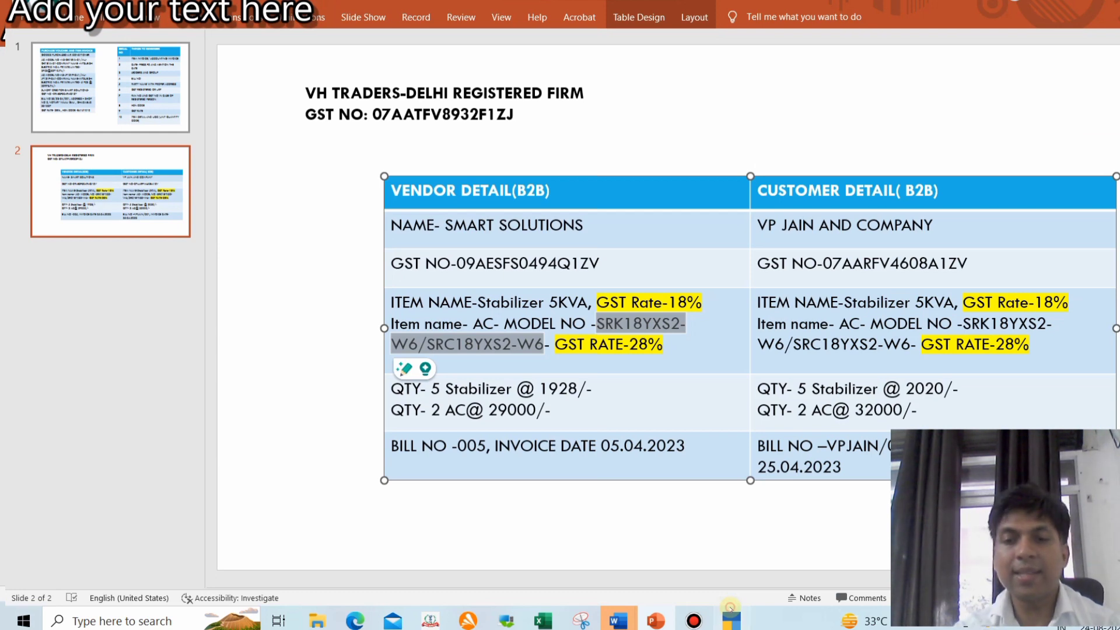
# Switch from the PowerPoint slide back to TallyPrime's Profit & Loss A/c report
pyautogui.click(731, 612)
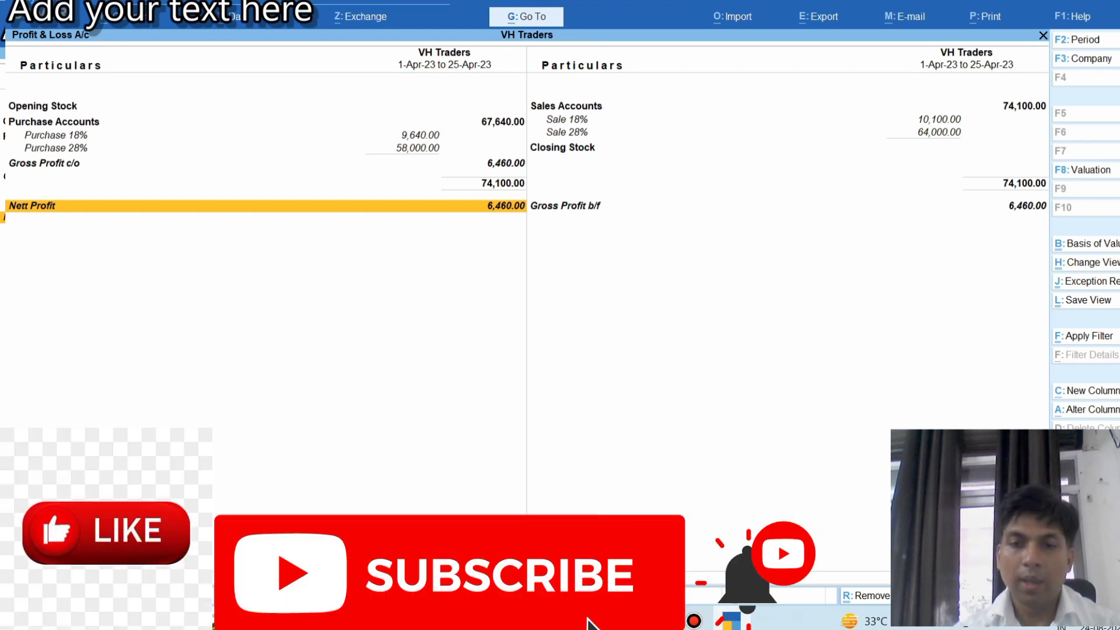
pyautogui.moveTo(587, 618)
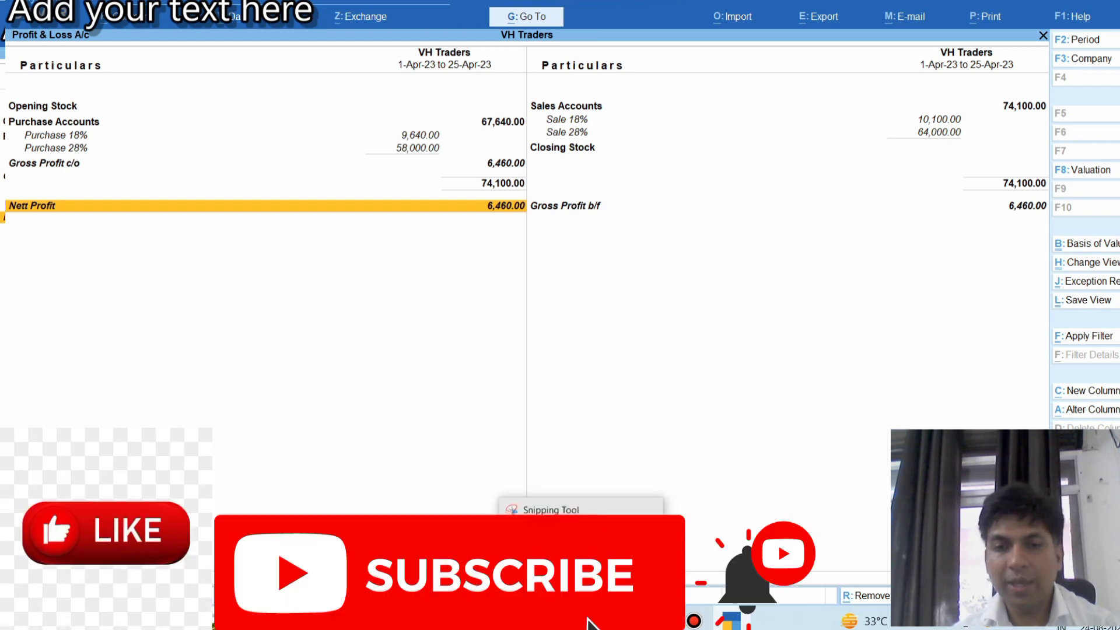